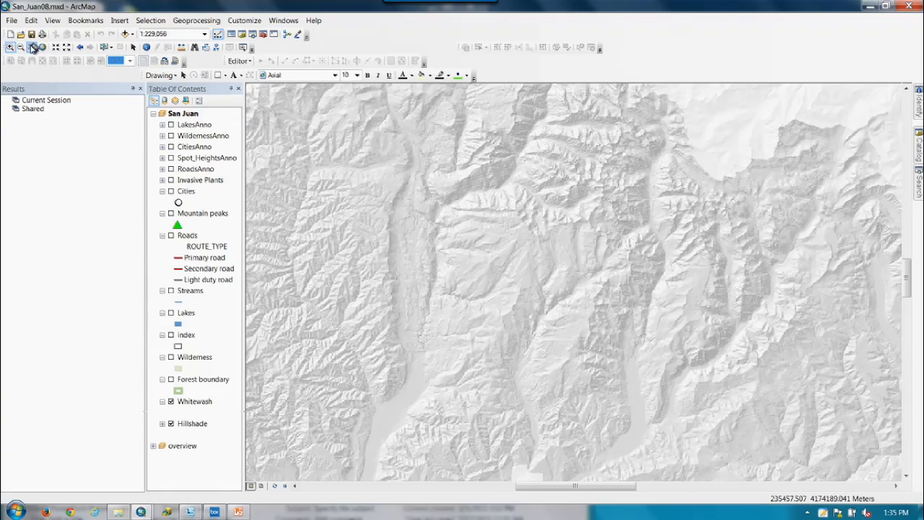
Examine the San Juan hillshade at progressively smaller scales, ending at 1:500,000 with the forest area in view.
click(21, 47)
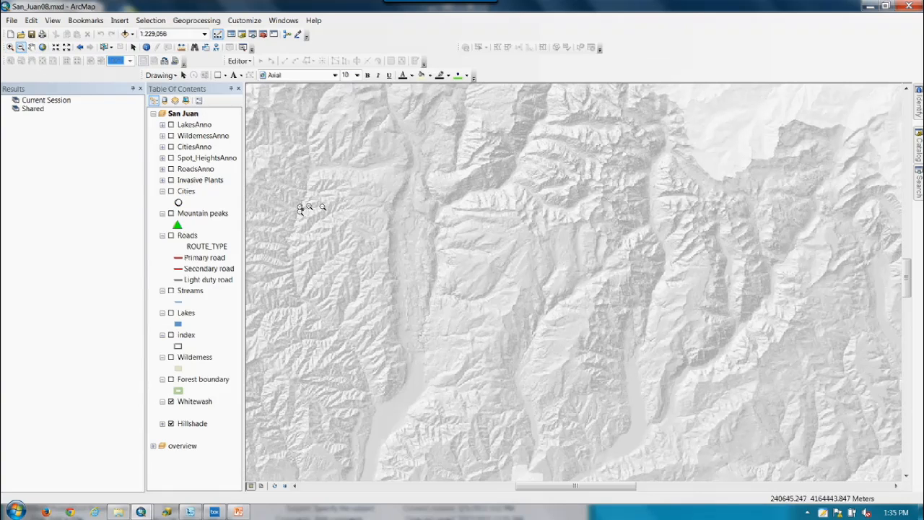
drag(412, 224, 675, 416)
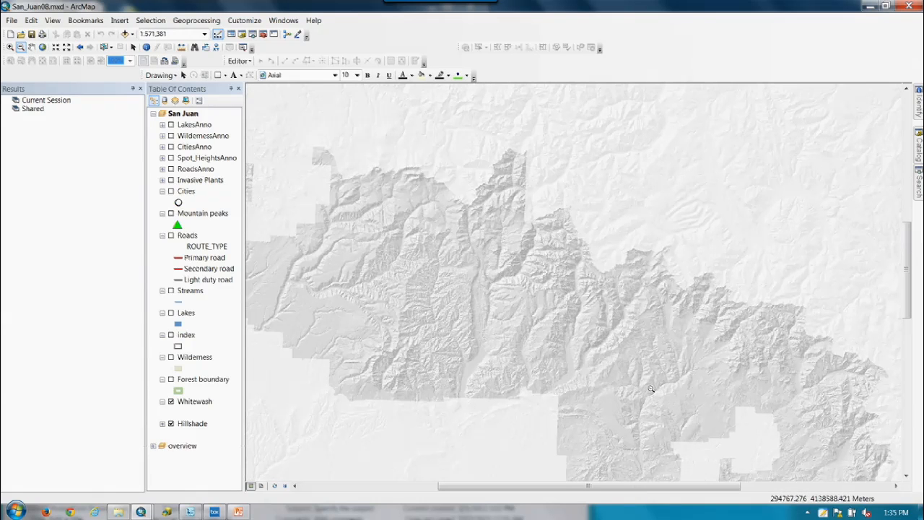
scroll(592, 399, down, 3)
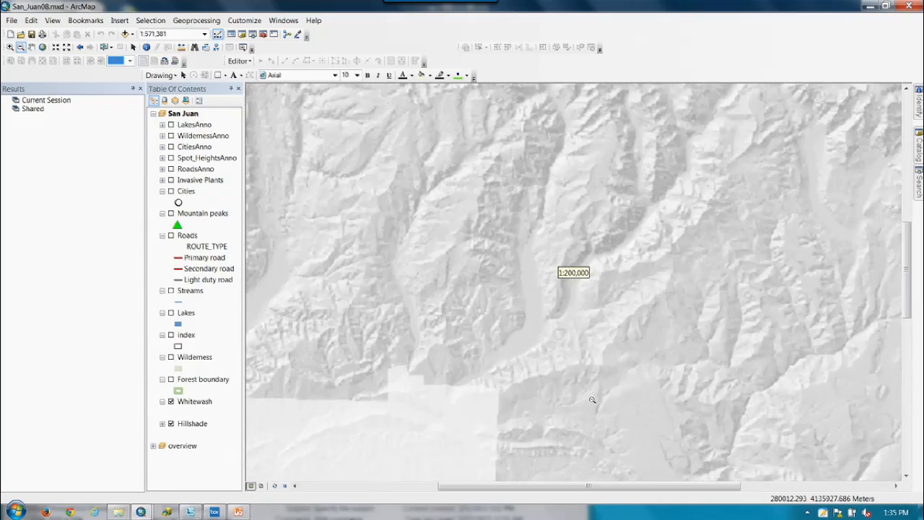
scroll(592, 400, down, 1)
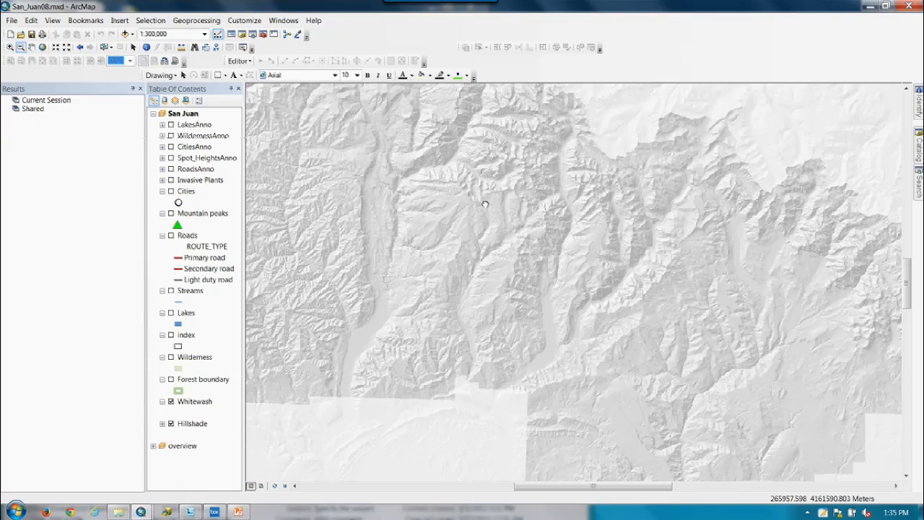
drag(485, 205, 551, 236)
scroll(551, 237, down, 1)
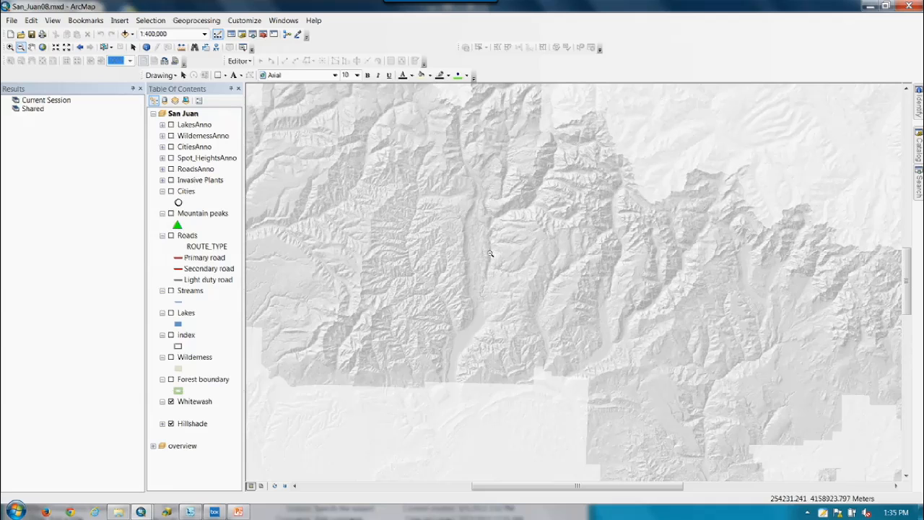
drag(496, 254, 544, 305)
scroll(545, 305, down, 1)
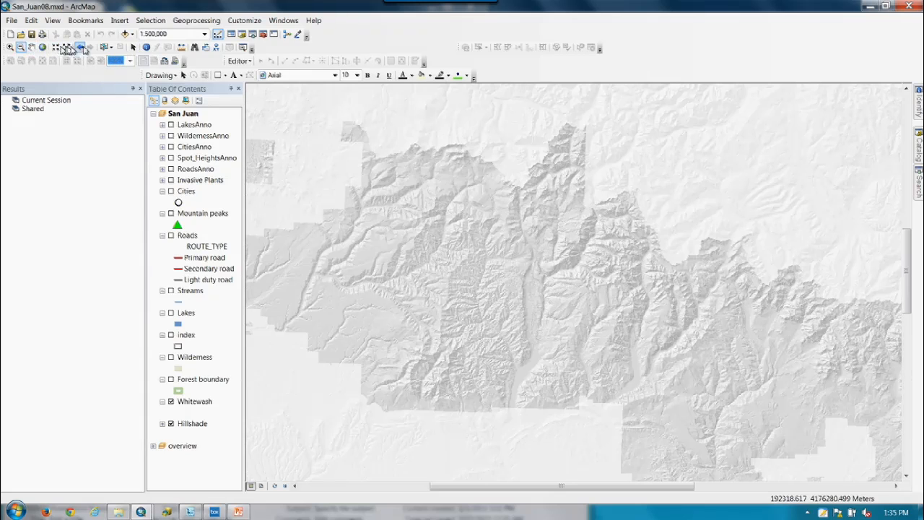
Identify a hillshade cell and examine the terrain around the northern valley at several scales with the Identify tool active.
click(146, 46)
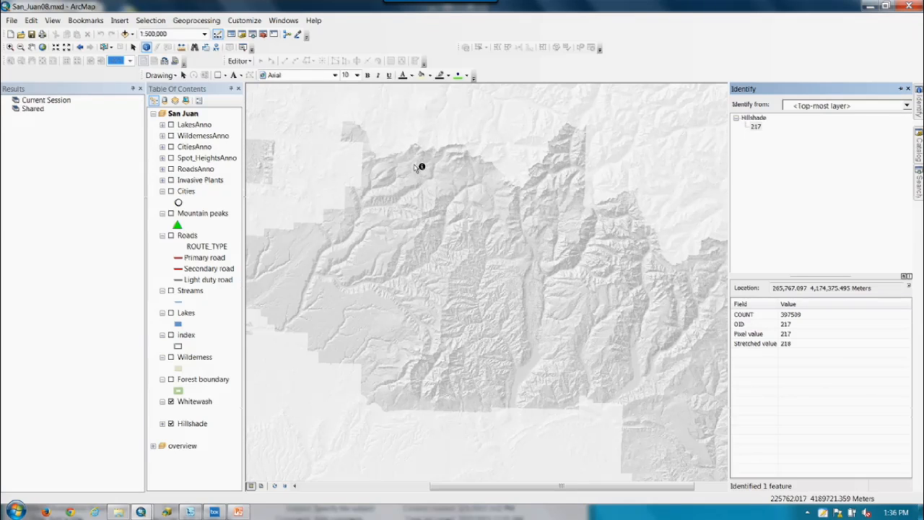
key(z)
drag(417, 168, 635, 361)
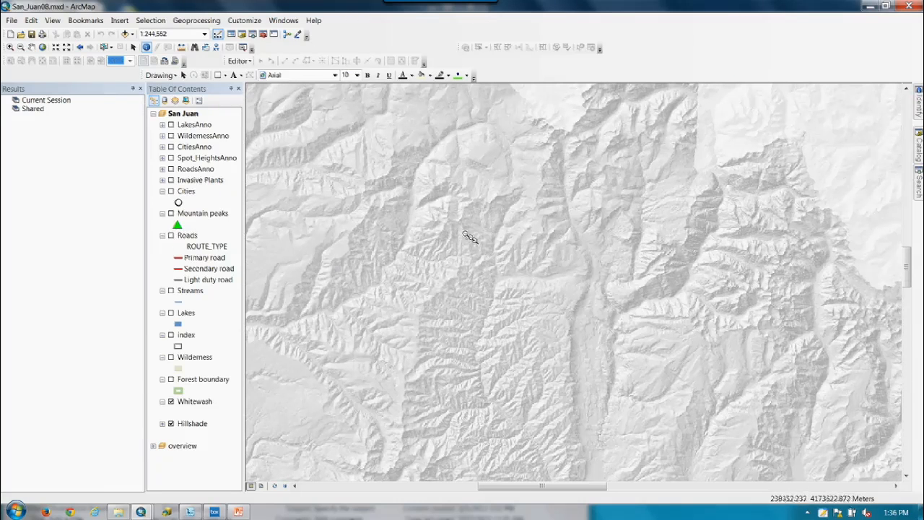
drag(429, 183, 698, 409)
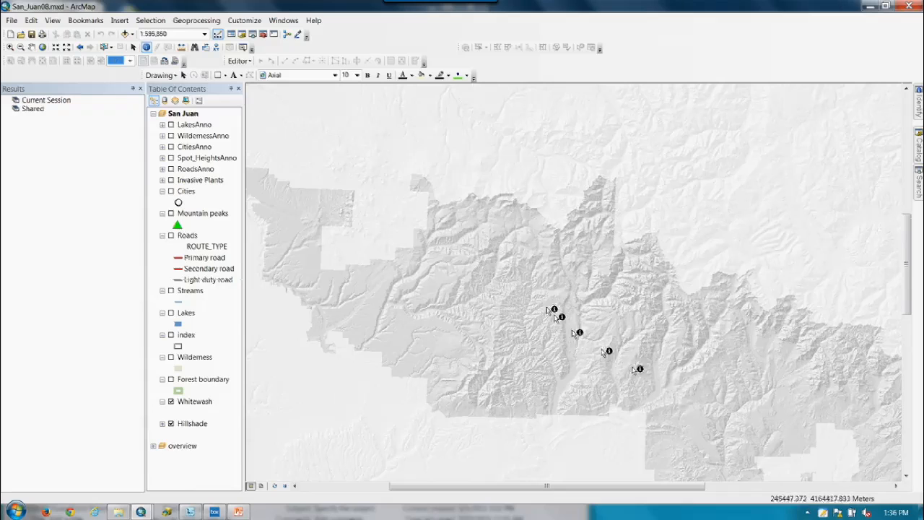
click(585, 323)
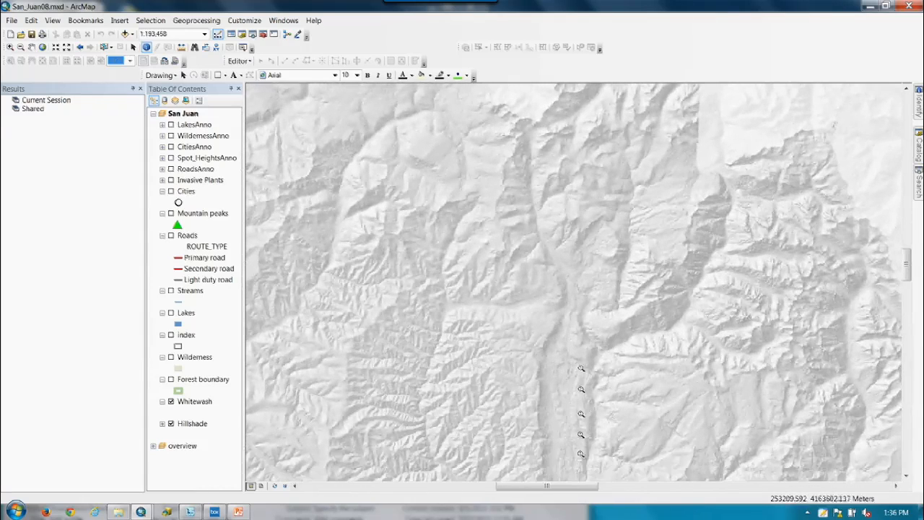
click(580, 415)
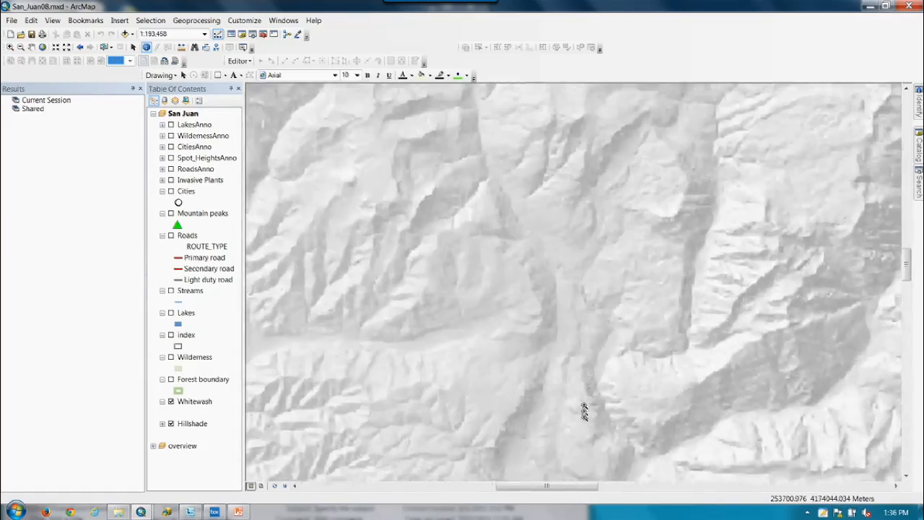
drag(585, 411, 573, 383)
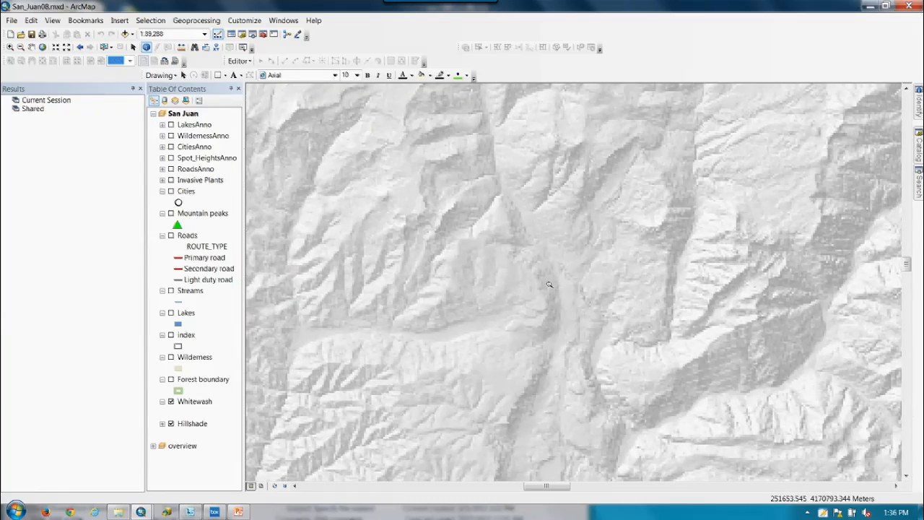
drag(549, 284, 523, 226)
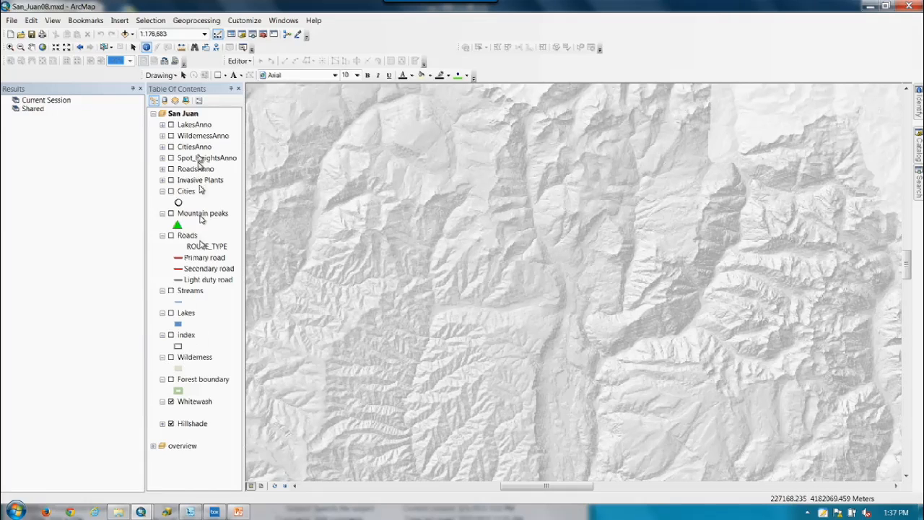
Make every layer in the San Juan data frame visible, toggling them all off and back on together.
click(171, 125)
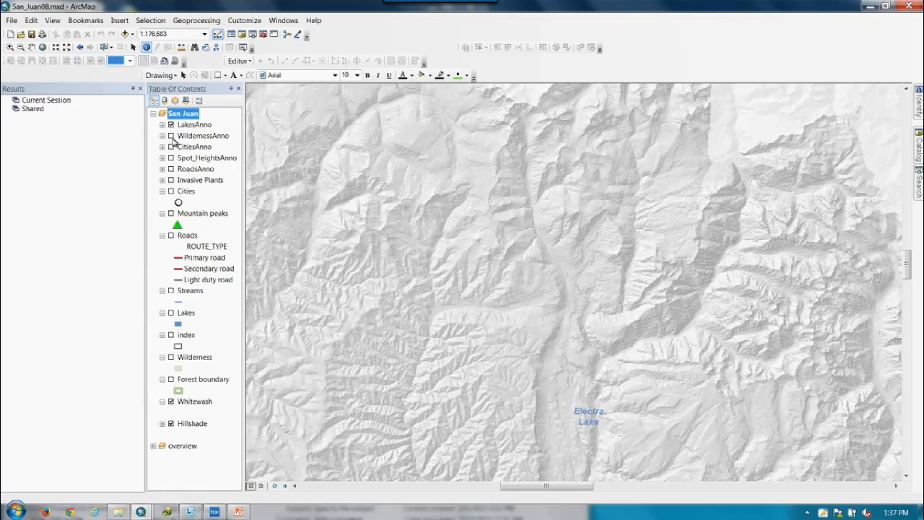
click(171, 148)
click(172, 158)
ctrl+click(171, 236)
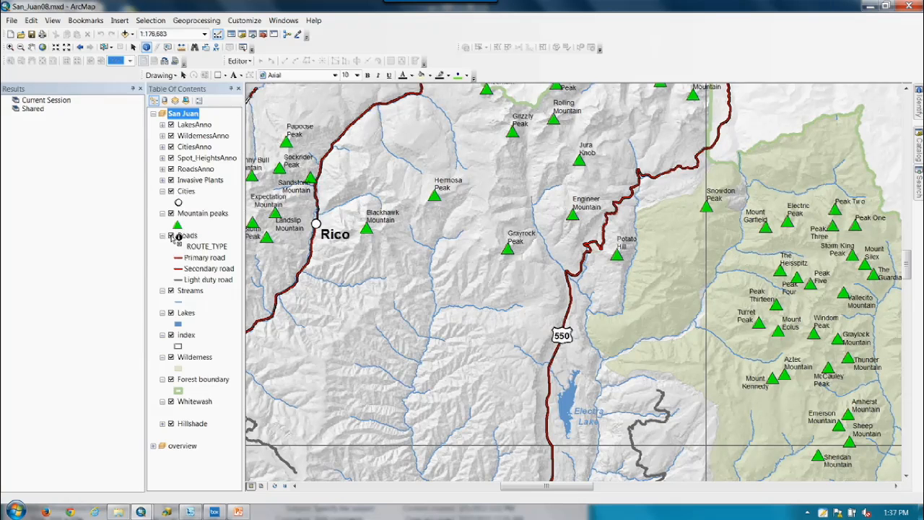
ctrl+click(173, 191)
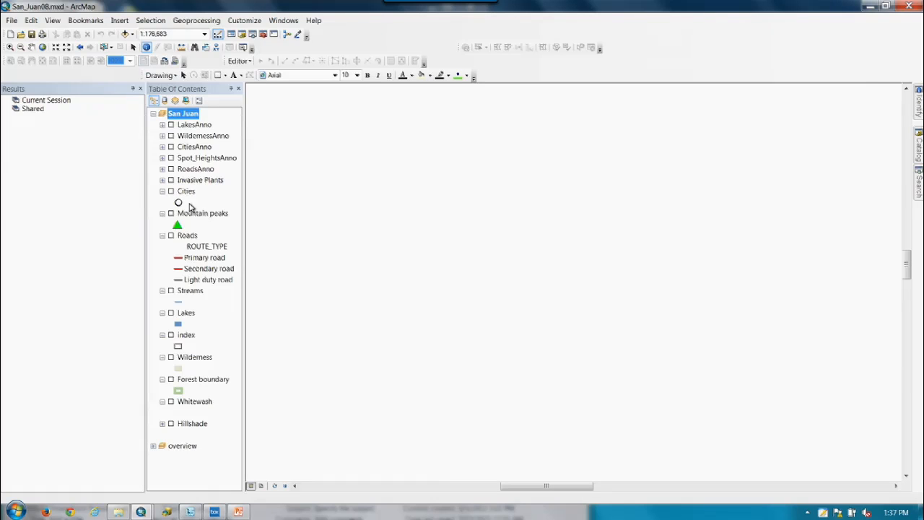
ctrl+click(171, 135)
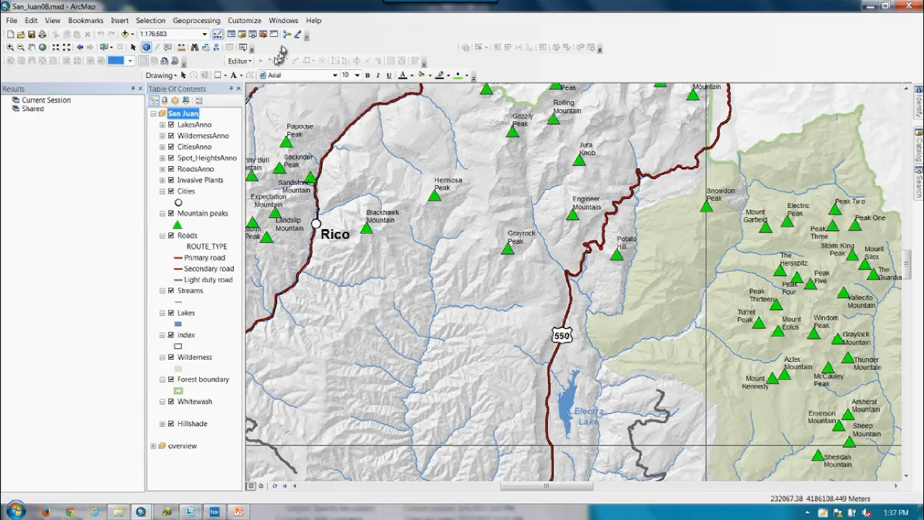
Open a Magnifier window, place it over the Engineer Mountain area and set its magnification to 300%.
click(285, 20)
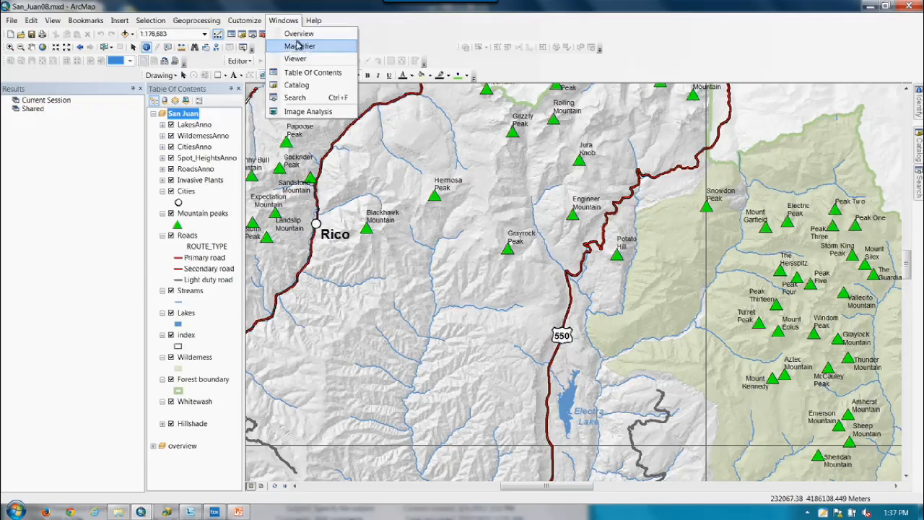
click(299, 45)
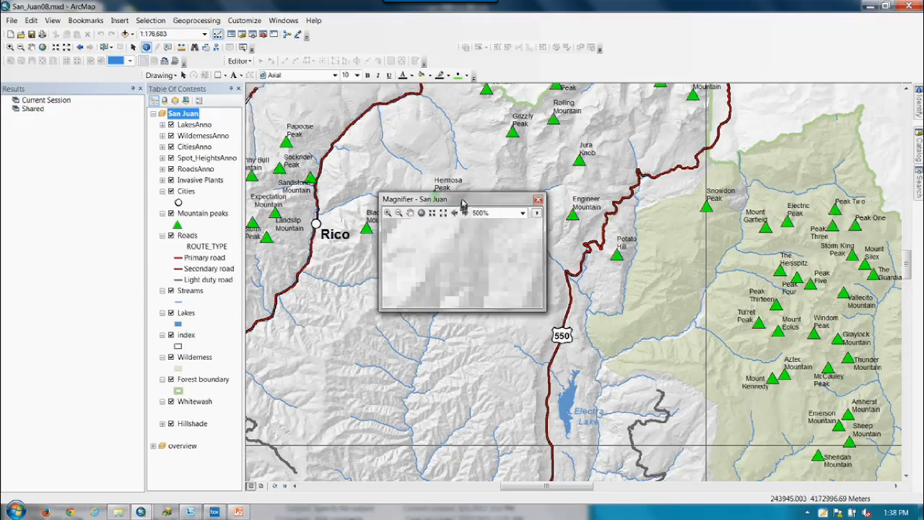
drag(462, 198, 572, 159)
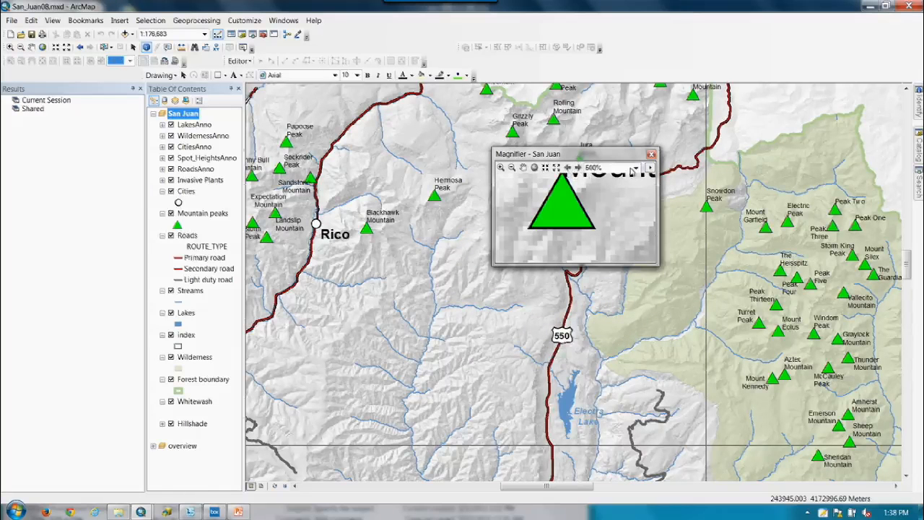
click(635, 169)
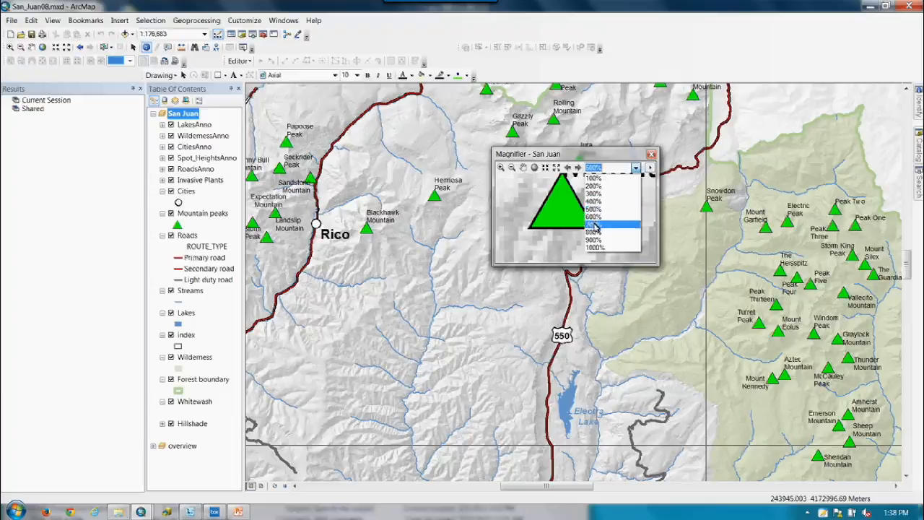
click(593, 193)
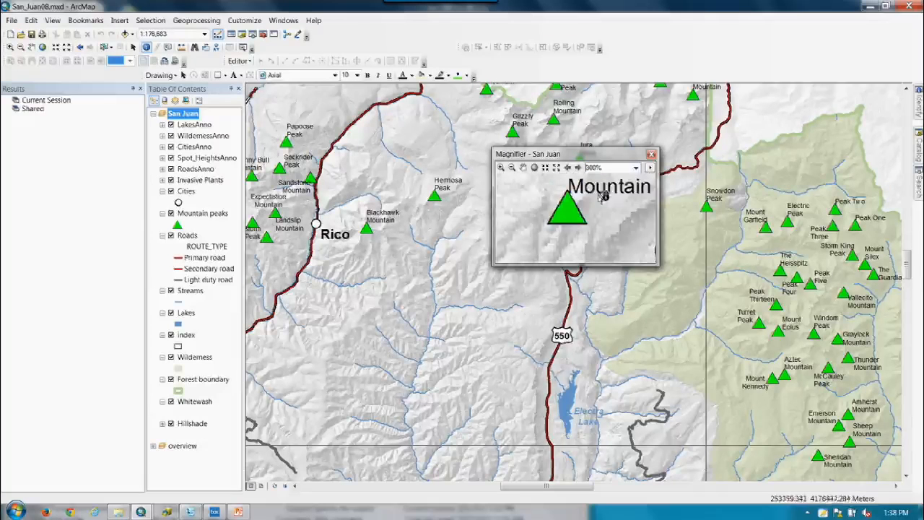
Enlarge the magnifier, inspect Hermosa Peak and Engineer Mountain through it, and identify the features around Engineer Mountain.
drag(493, 265, 379, 325)
drag(521, 154, 443, 102)
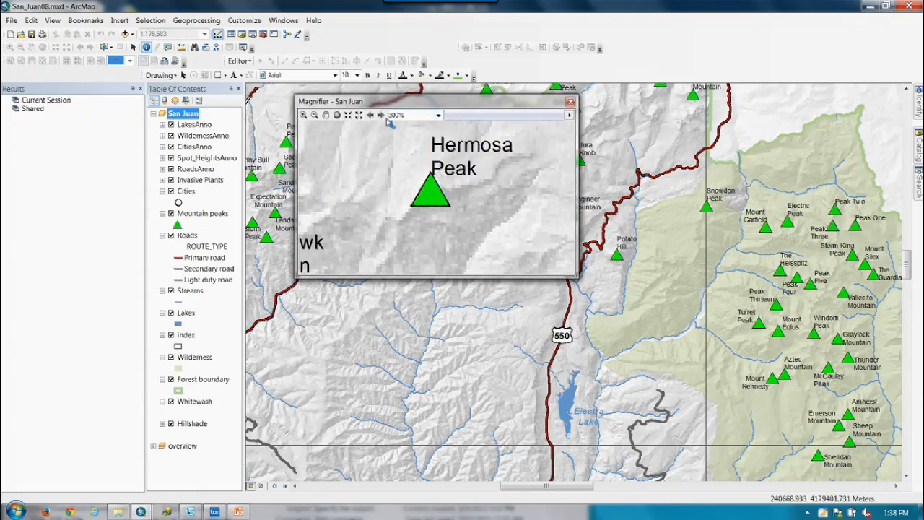
drag(396, 101, 530, 121)
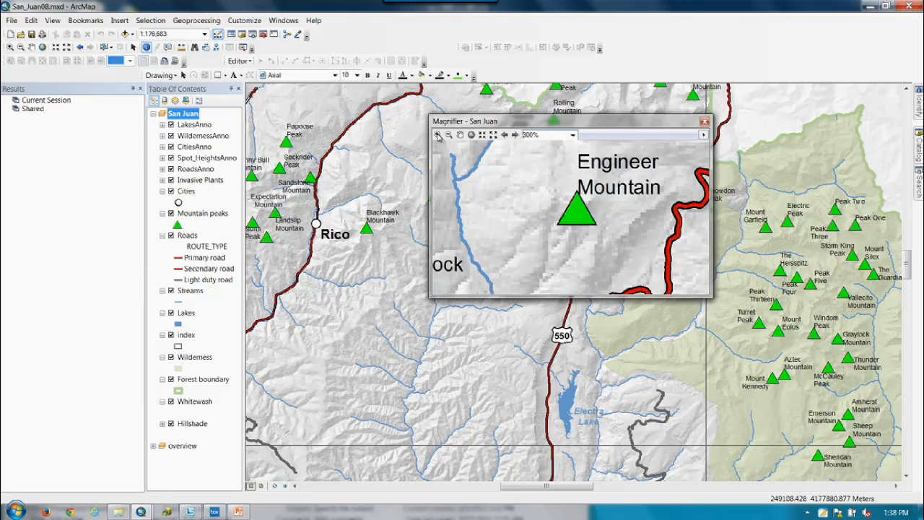
click(457, 165)
mouse_move(457, 163)
mouse_down()
mouse_move(528, 221)
mouse_move(671, 294)
mouse_move(659, 276)
mouse_up()
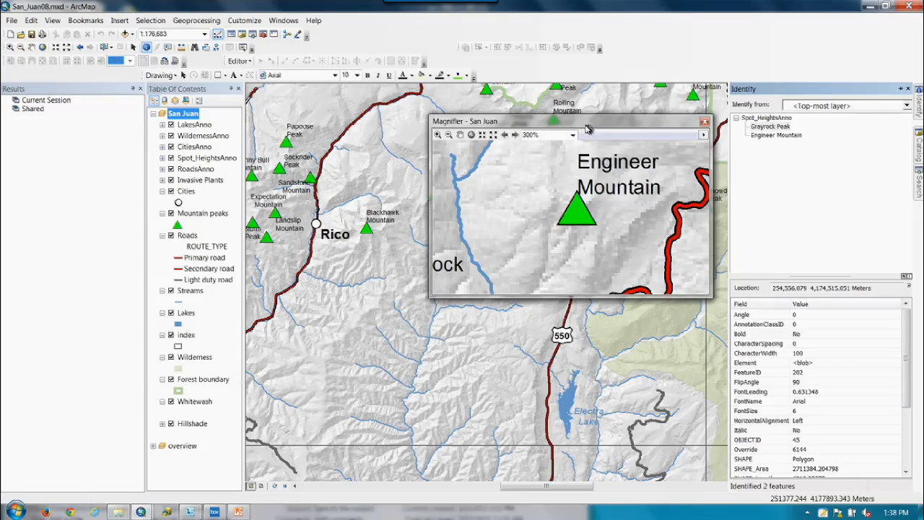
Switch the magnifier window to Viewer mode and move it clear of Engineer Mountain on the map.
click(704, 135)
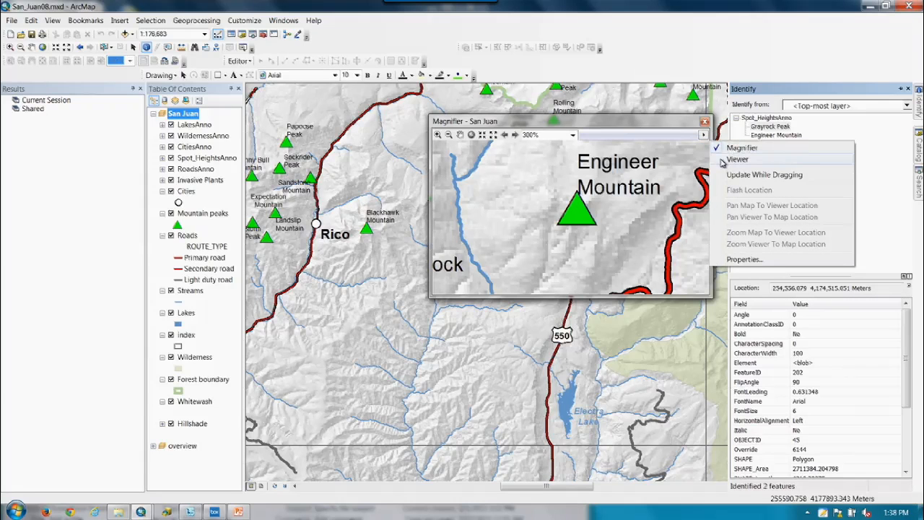
click(722, 159)
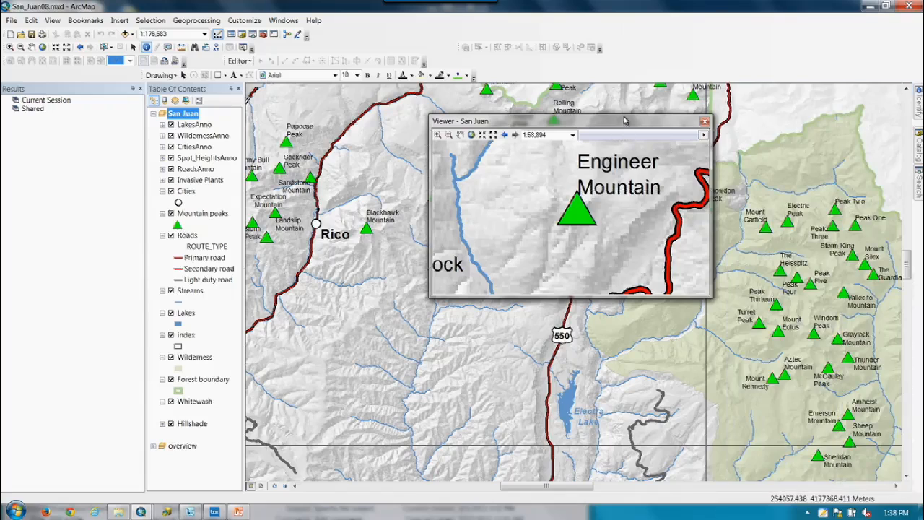
drag(627, 123, 381, 72)
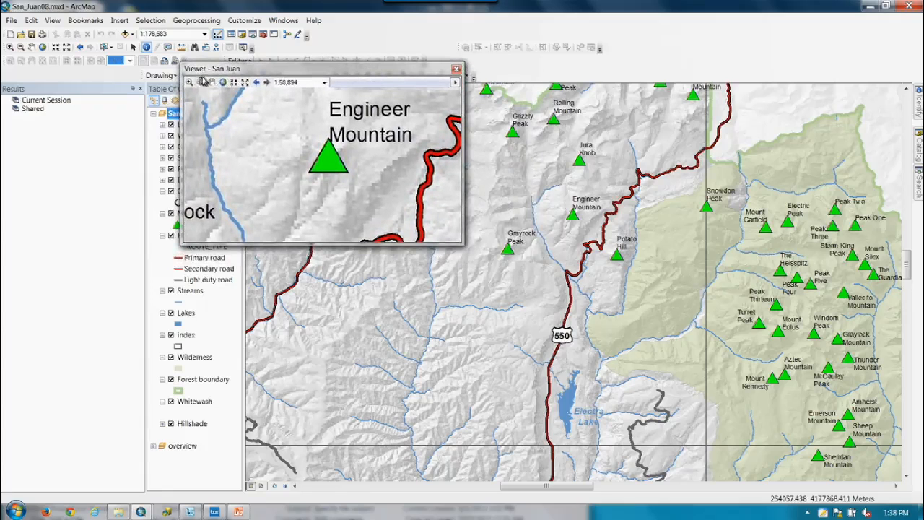
Examine Engineer Mountain and the stream to its west at 1:42,330 inside the viewer, and close the viewer window.
click(189, 82)
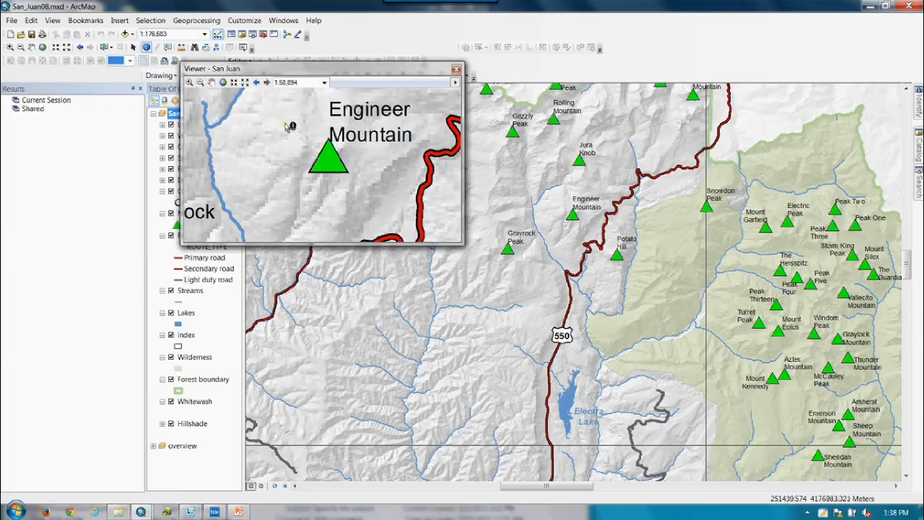
drag(285, 124, 381, 205)
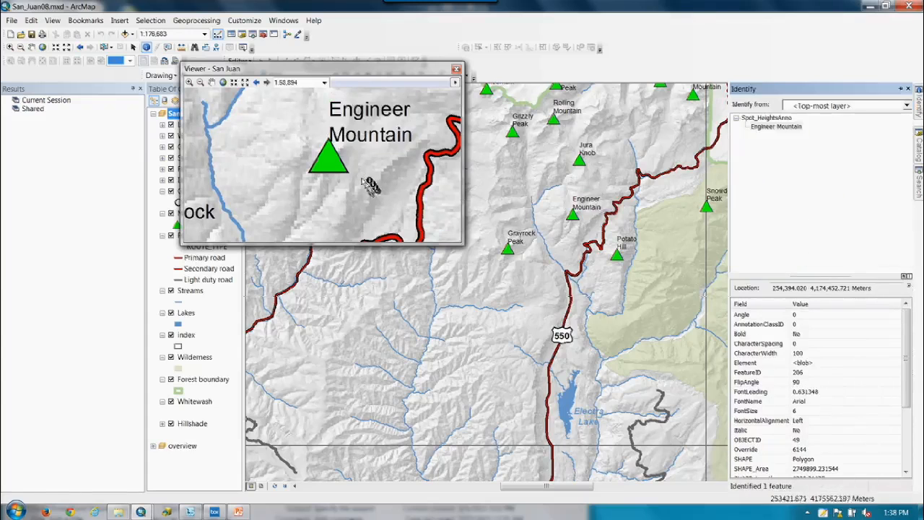
click(189, 83)
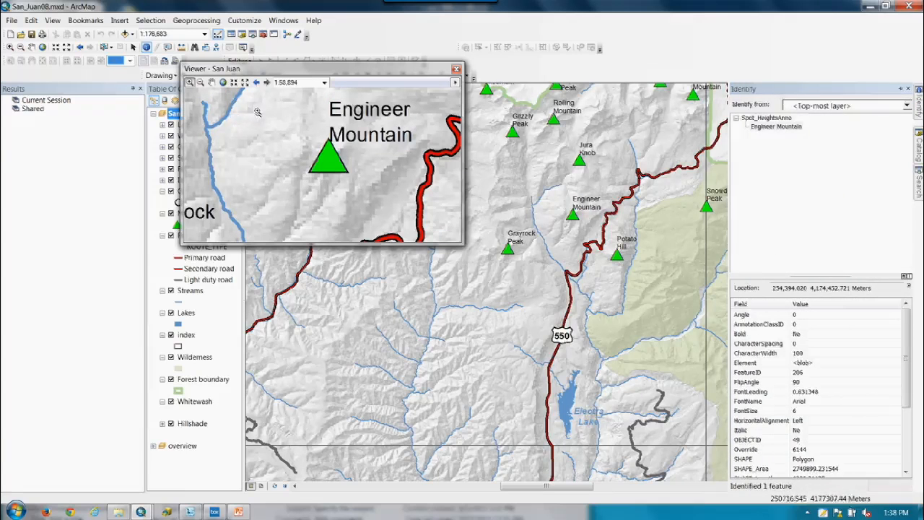
drag(257, 110, 380, 197)
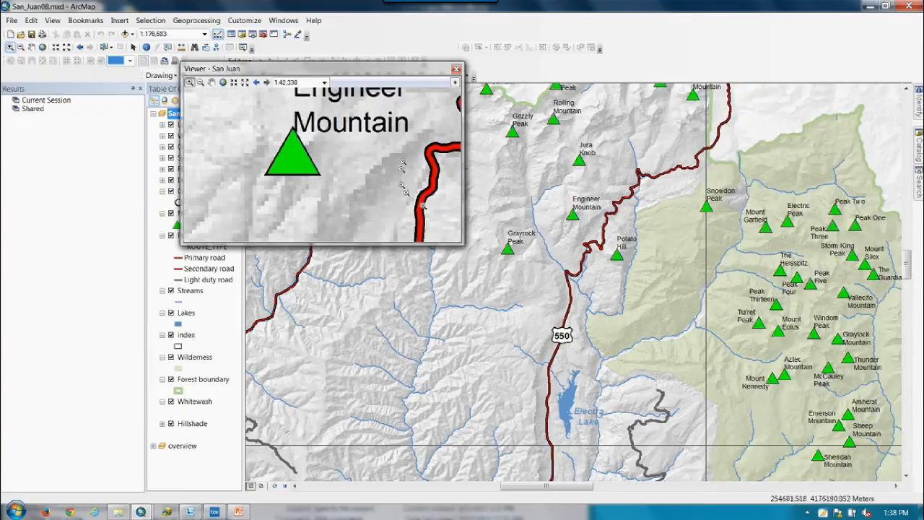
click(211, 82)
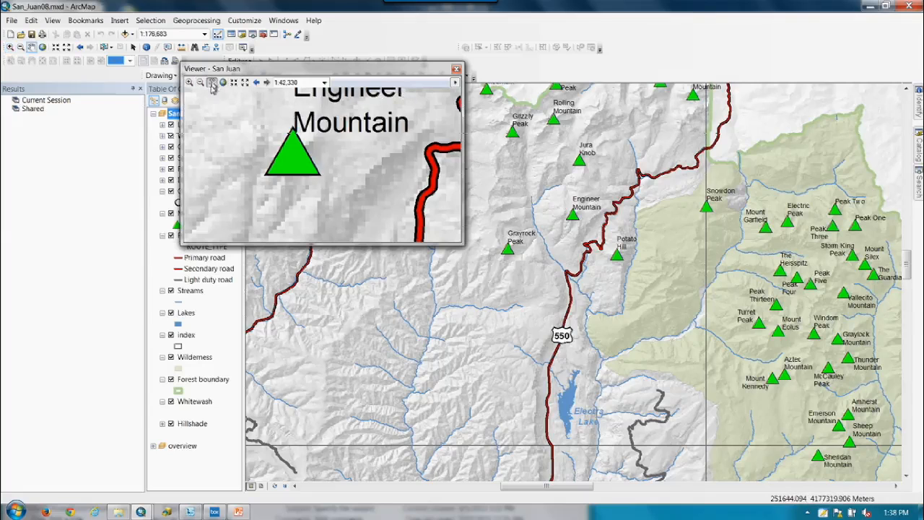
drag(206, 124, 371, 154)
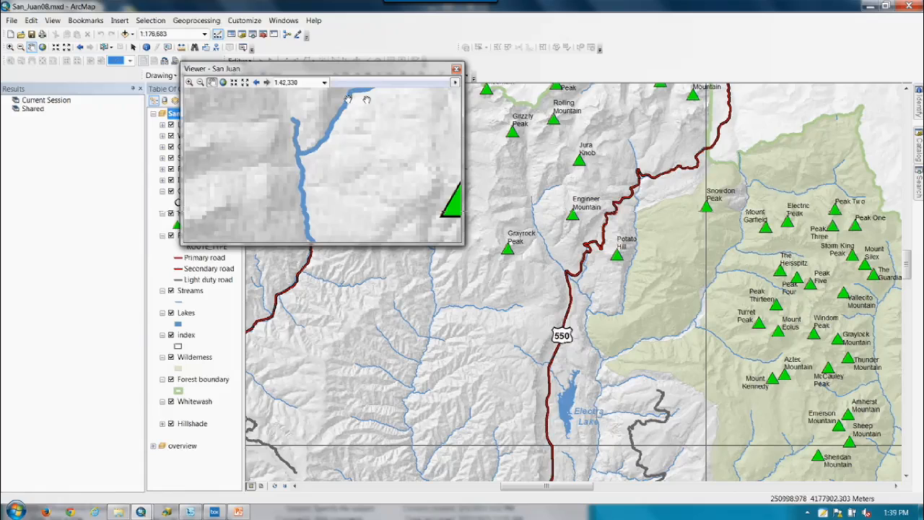
click(456, 70)
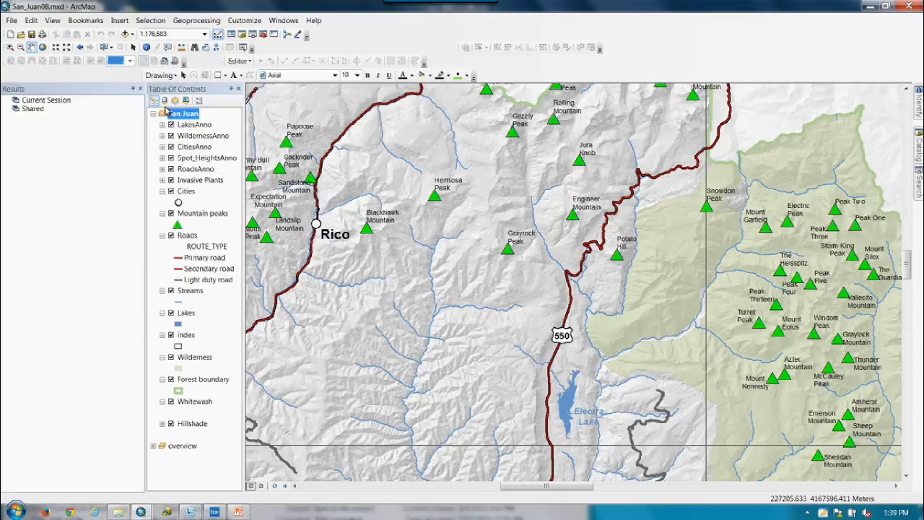
Compare the map symbols' sizes near US 550 at 1:40,000 and at scales smaller than 1:300,000.
scroll(441, 257, down, 1)
scroll(626, 336, down, 2)
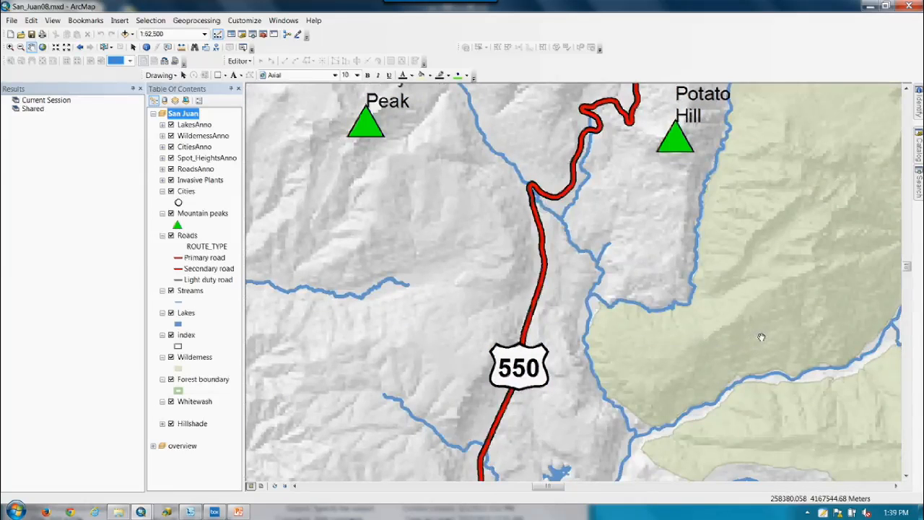
scroll(765, 341, down, 1)
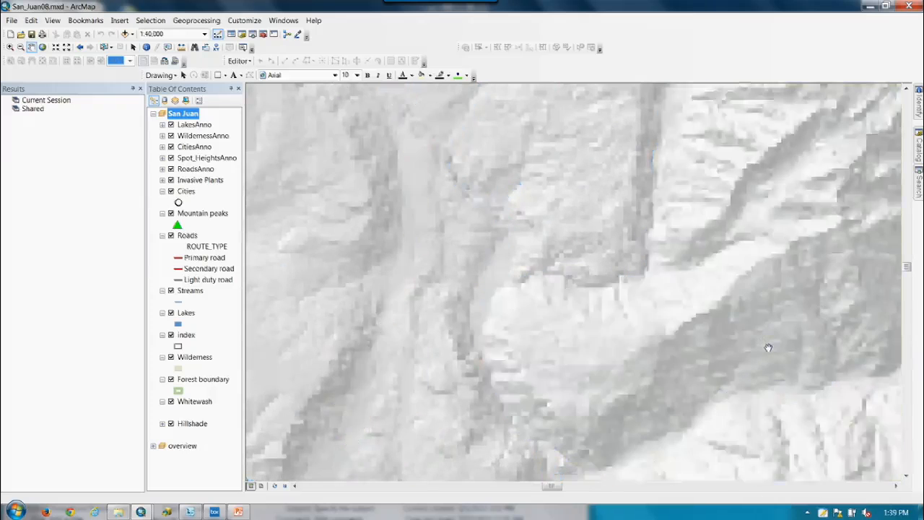
scroll(722, 351, up, 6)
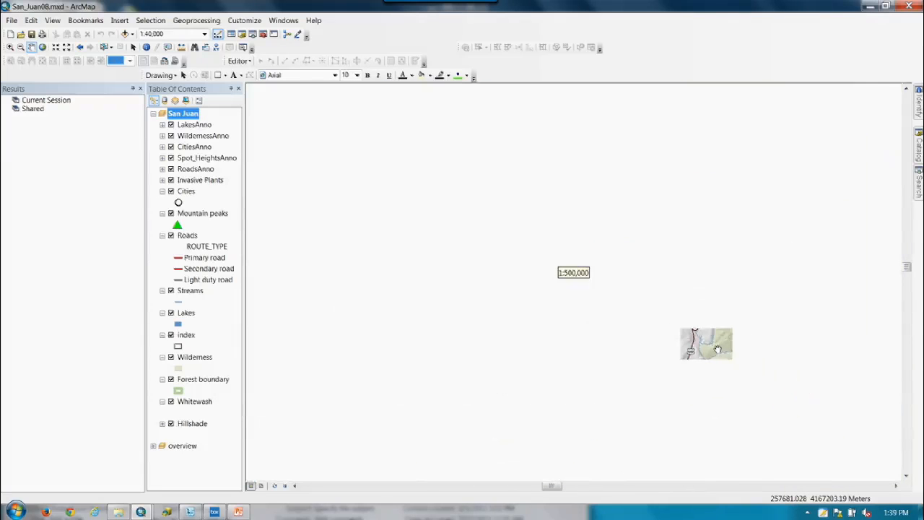
scroll(770, 372, up, 1)
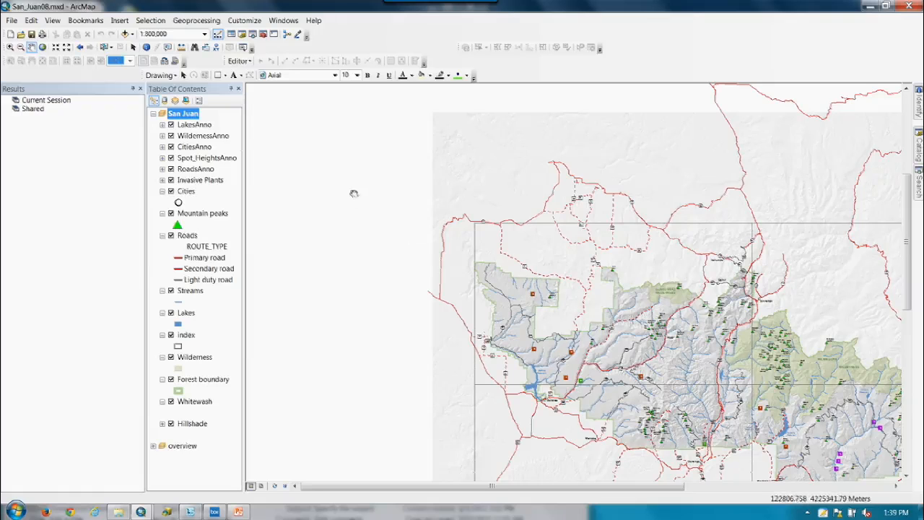
Zoom the San Juan data frame to its reference scale and center the view on the area west of Rico.
right_click(174, 117)
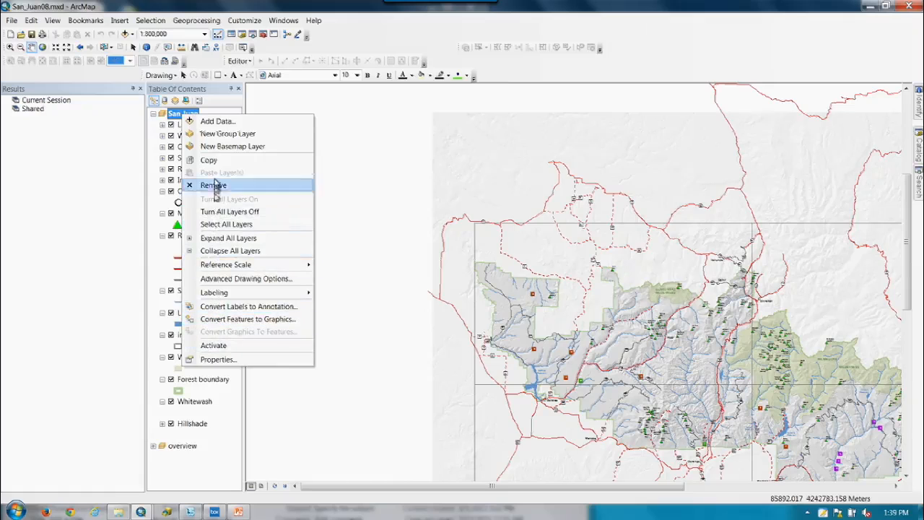
mouse_move(227, 266)
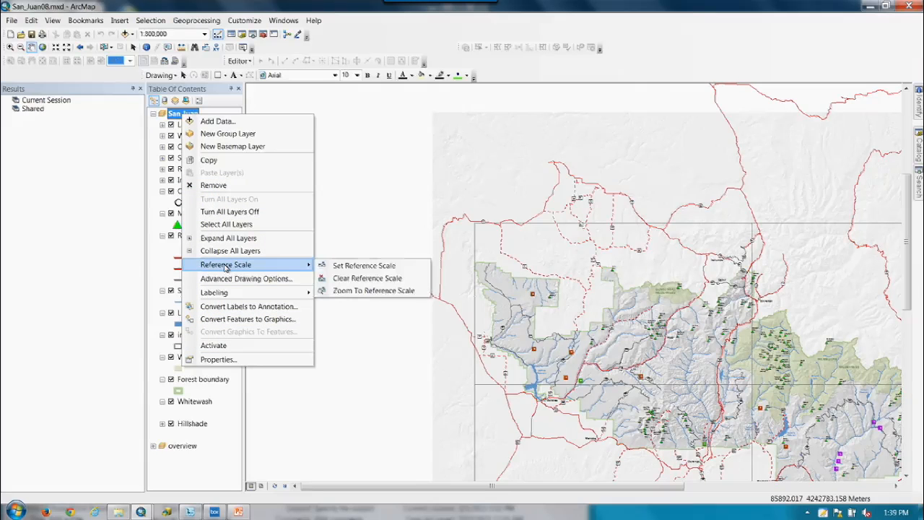
click(351, 291)
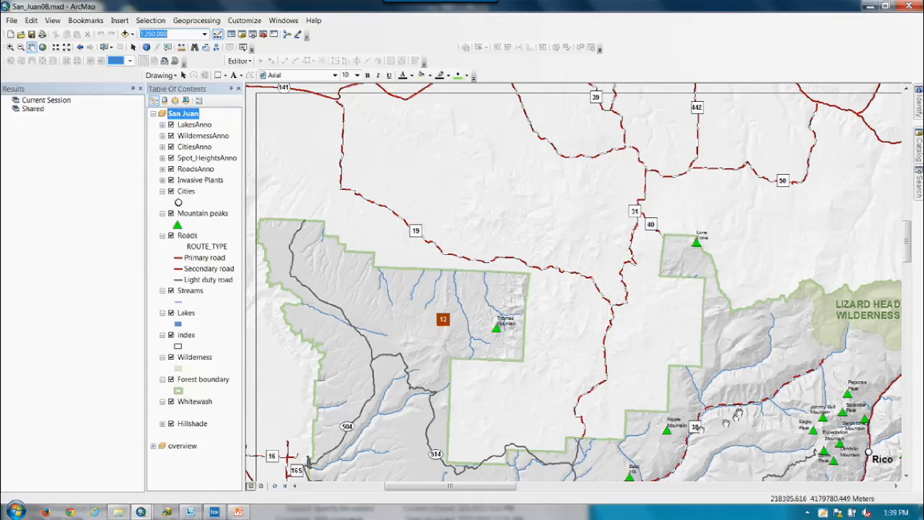
drag(744, 410, 664, 232)
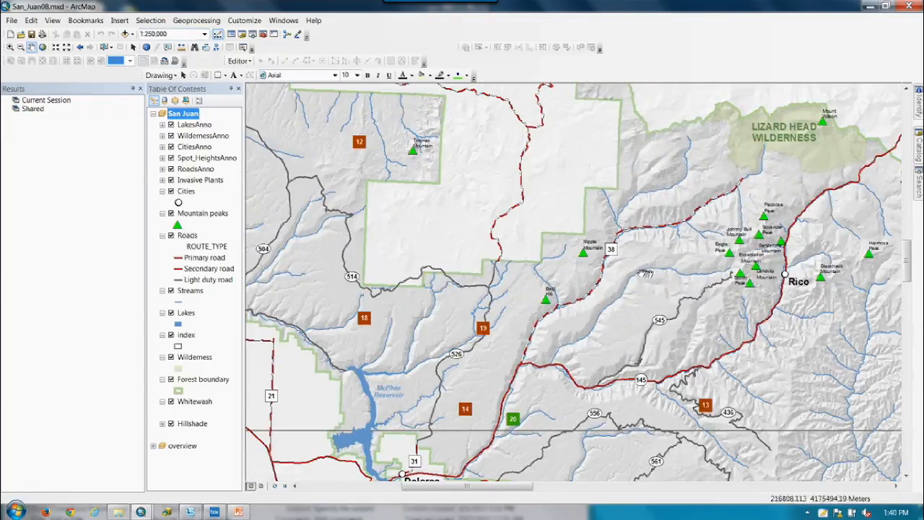
Clear the San Juan data frame's reference scale and compare the symbol sizes around Bald Hill at several map scales.
right_click(182, 116)
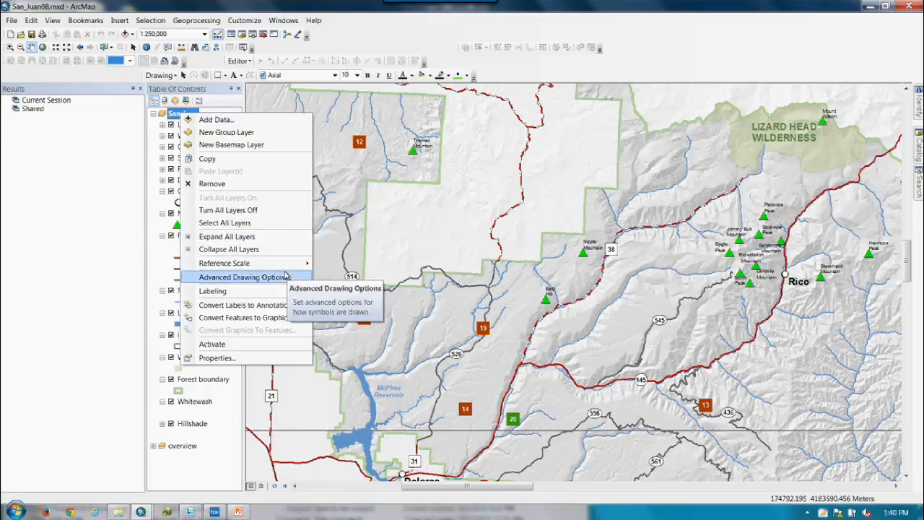
mouse_move(300, 263)
click(347, 276)
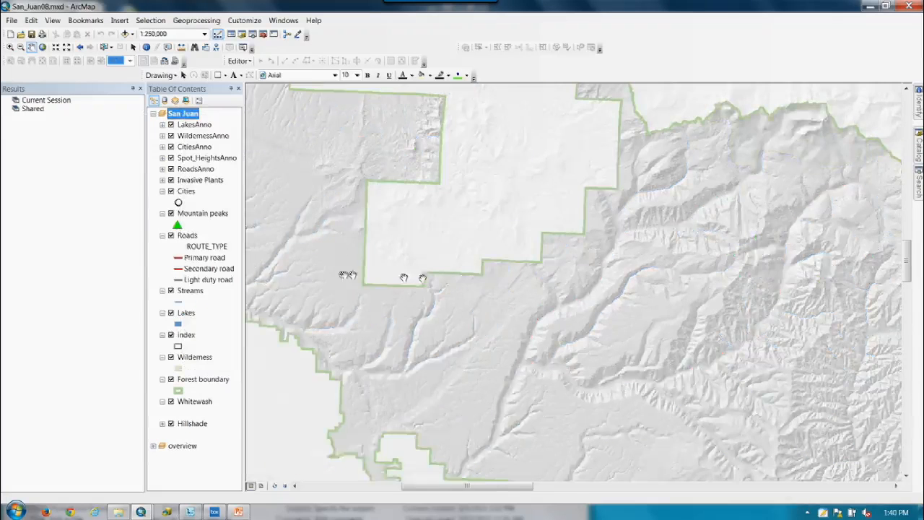
scroll(549, 280, down, 5)
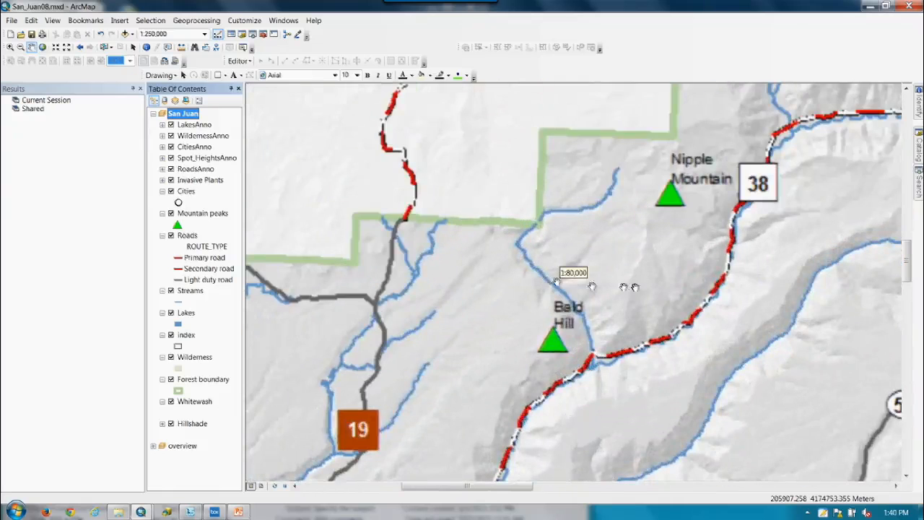
scroll(634, 288, down, 4)
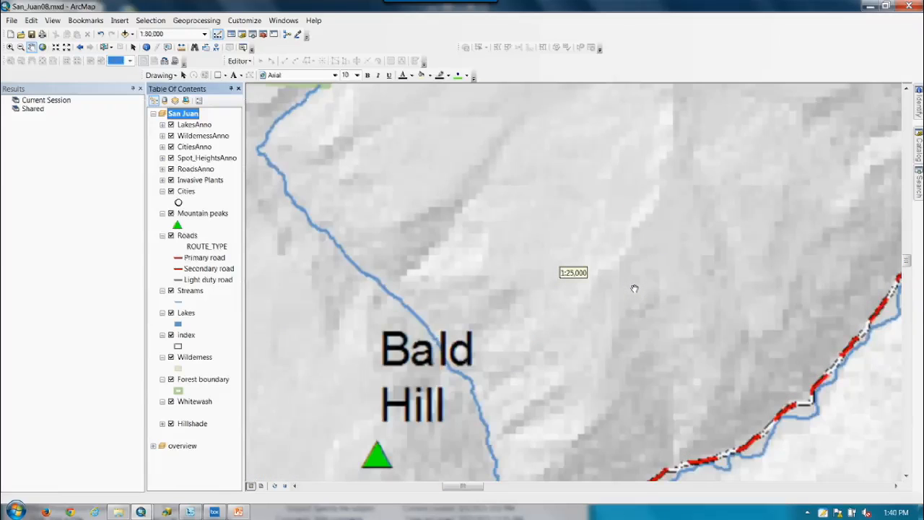
scroll(621, 315, up, 4)
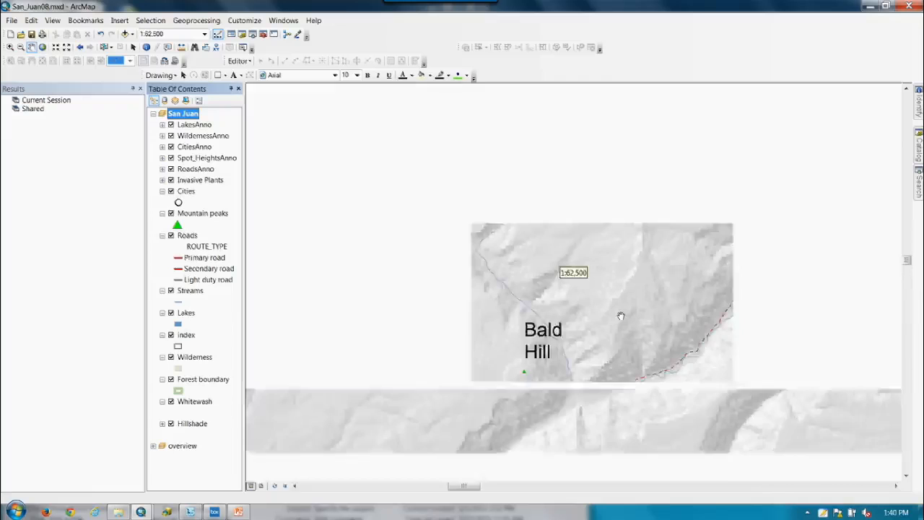
scroll(620, 314, up, 2)
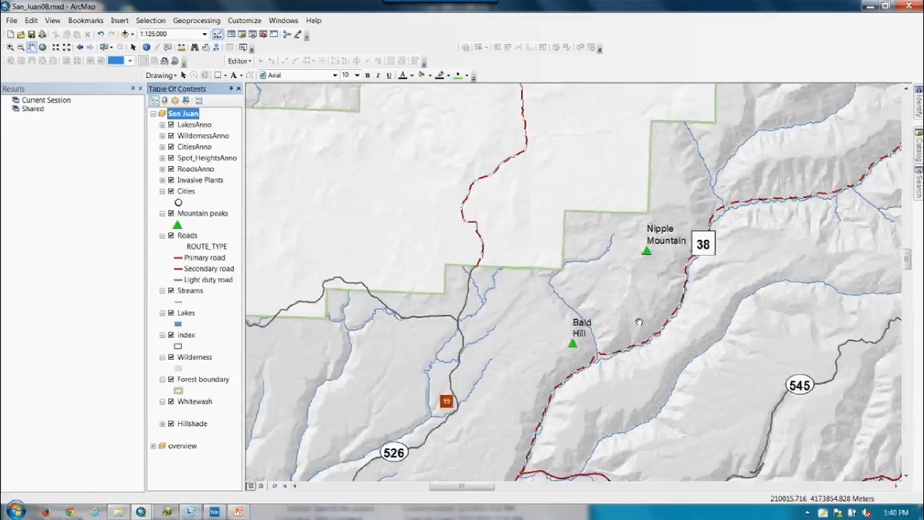
scroll(639, 322, up, 2)
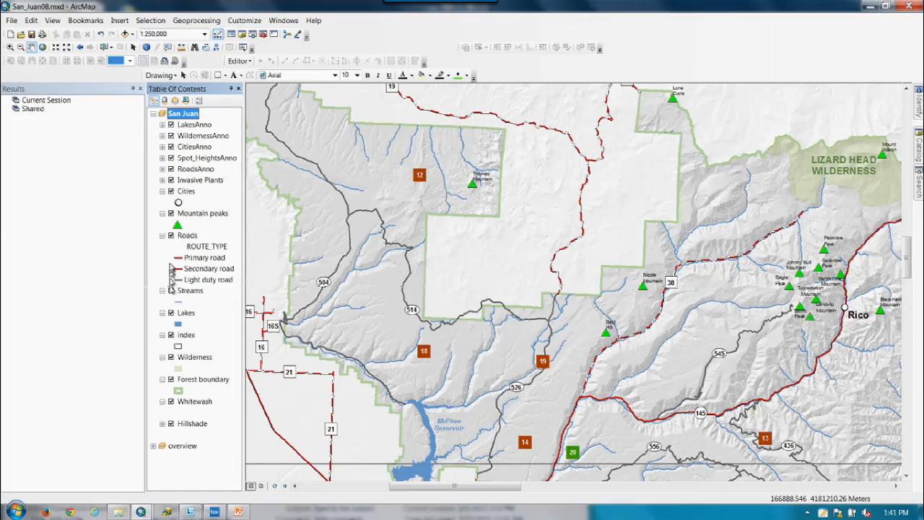
Examine the Roads layer's unique-value symbology and the properties for all its symbols, and close the dialogs without changes.
click(187, 235)
double_click(187, 235)
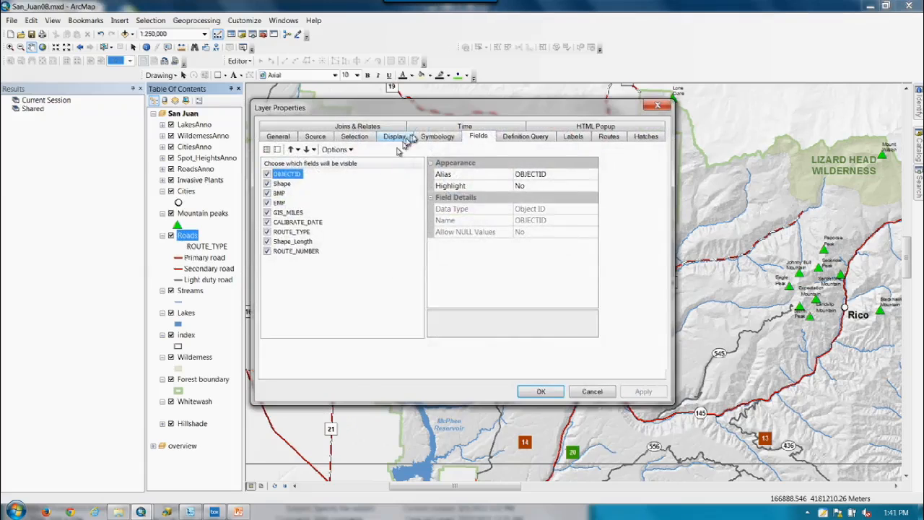
click(435, 137)
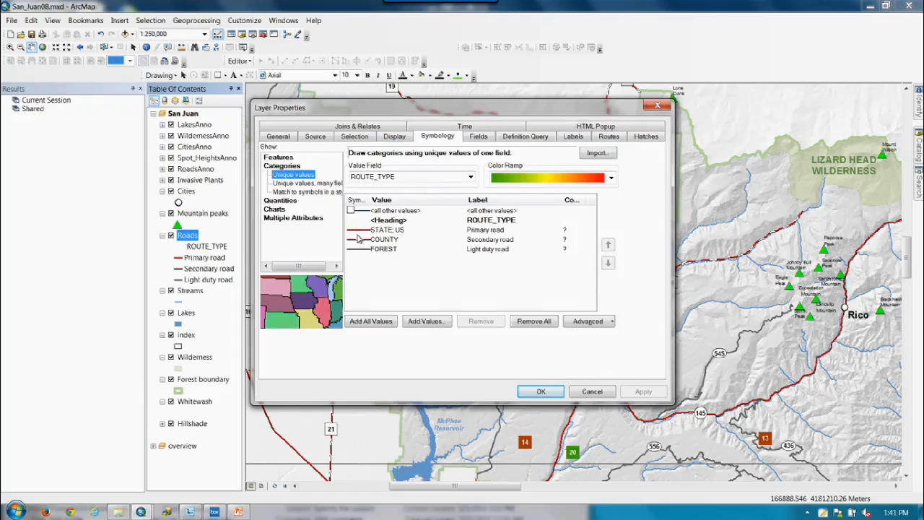
right_click(364, 231)
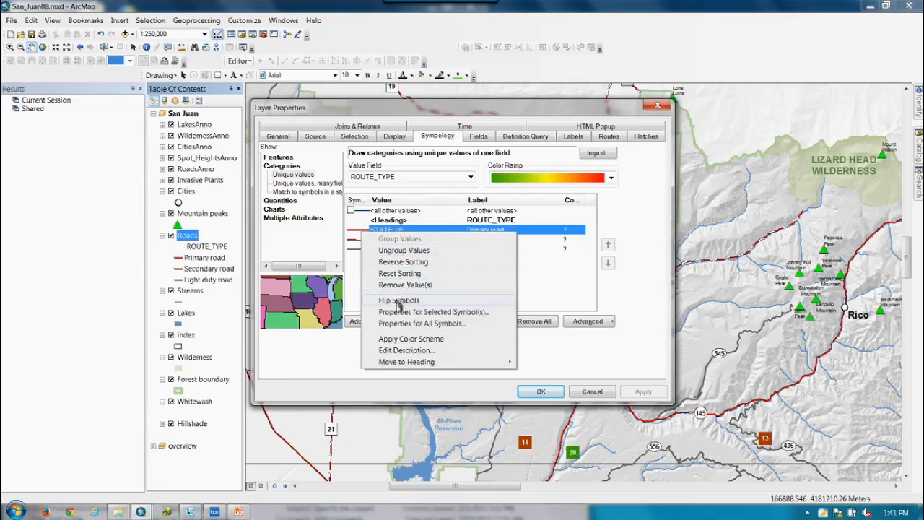
click(396, 325)
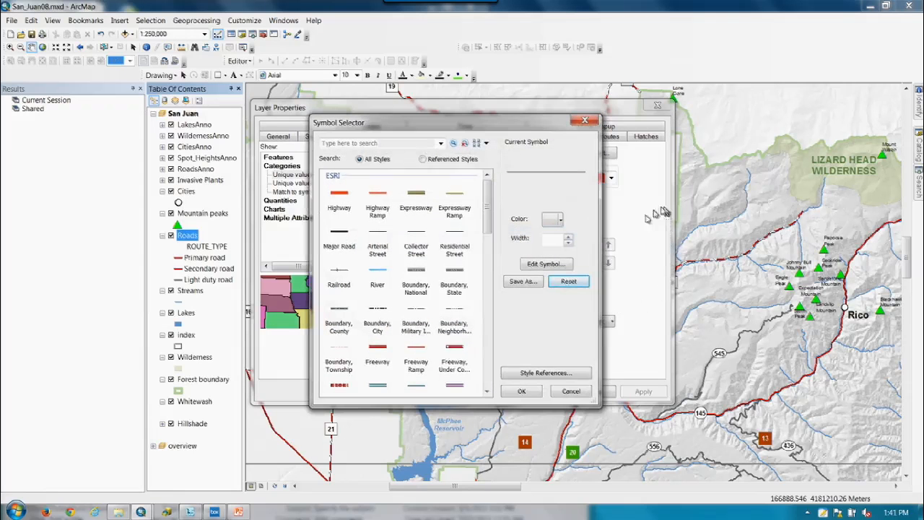
click(571, 391)
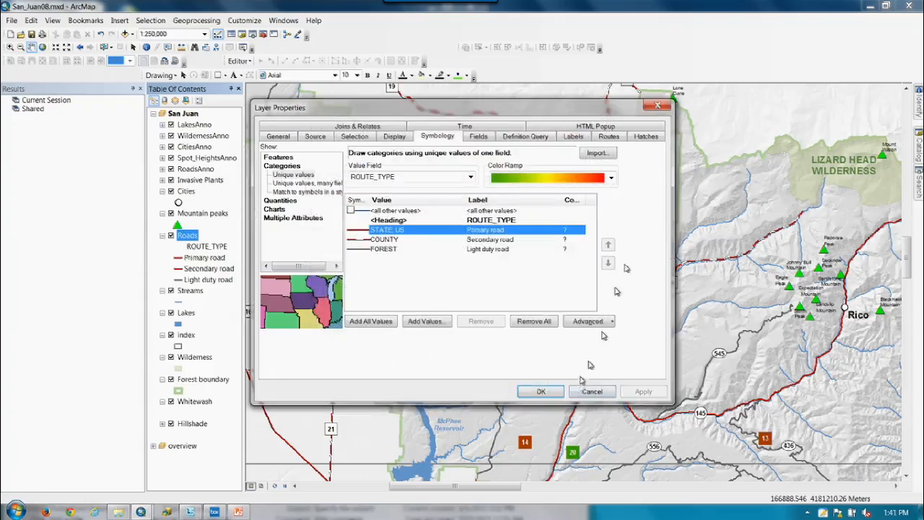
click(657, 105)
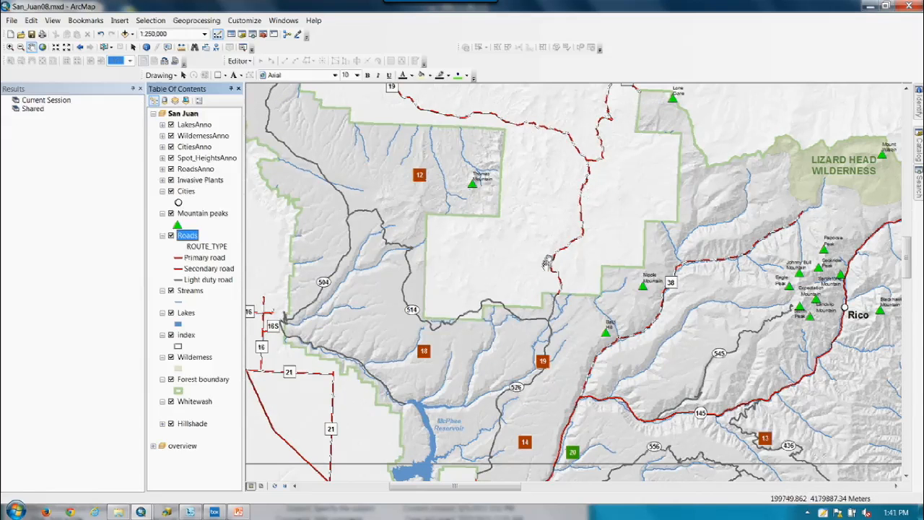
Set the San Juan data frame's reference scale at 1:500,000 and inspect the symbols around Rico at a larger scale.
scroll(546, 266, down, 2)
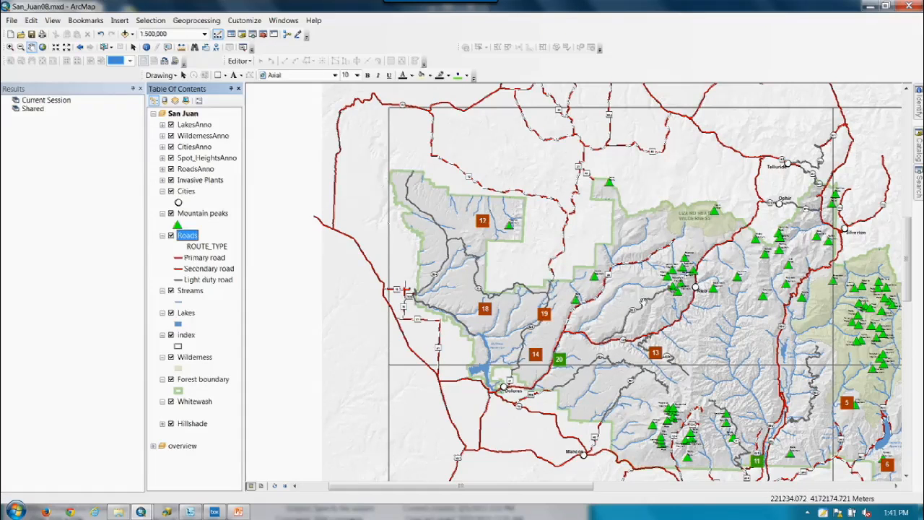
right_click(184, 113)
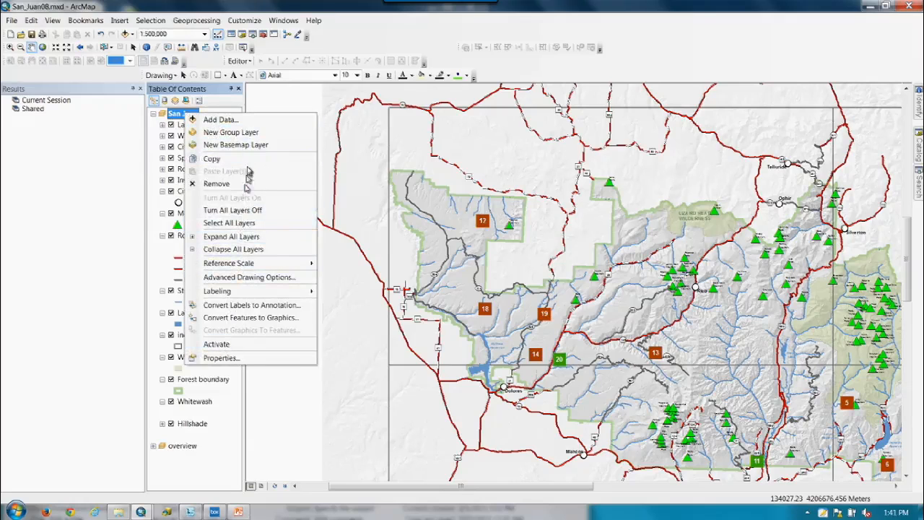
mouse_move(303, 264)
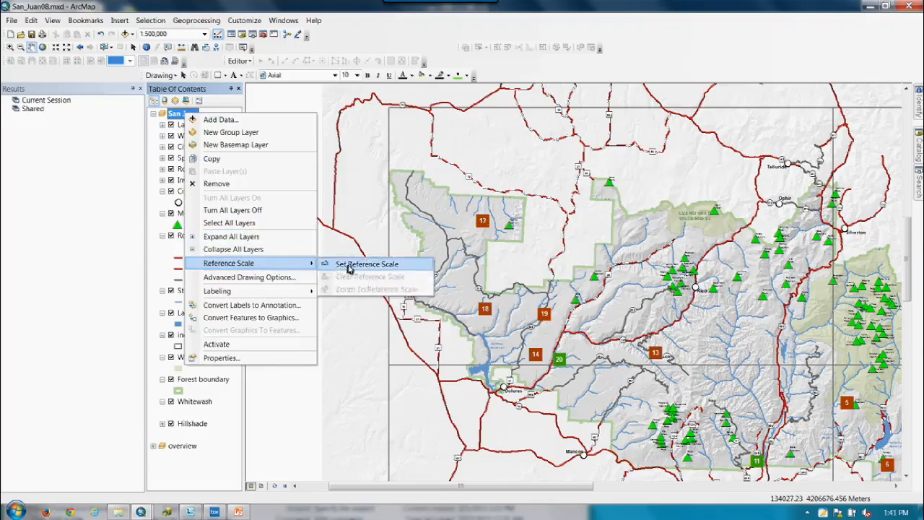
click(348, 265)
scroll(672, 286, up, 3)
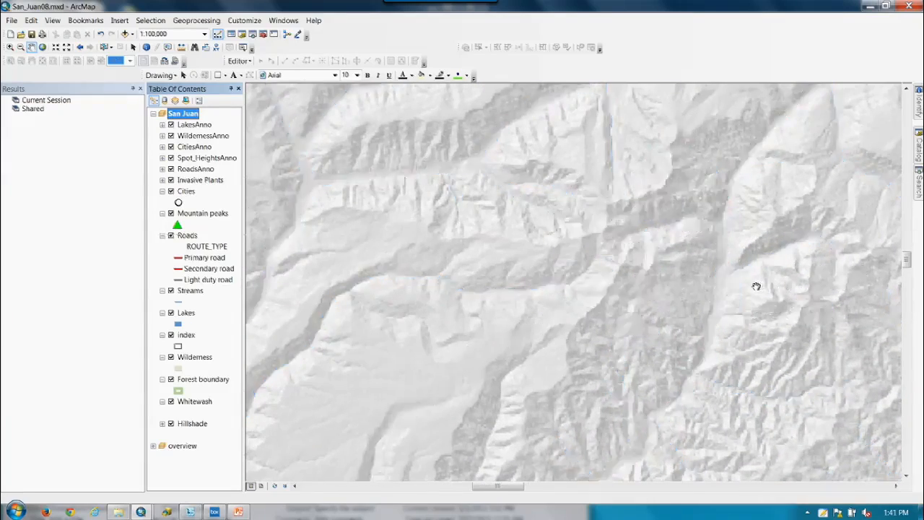
drag(798, 269, 707, 290)
scroll(707, 290, up, 3)
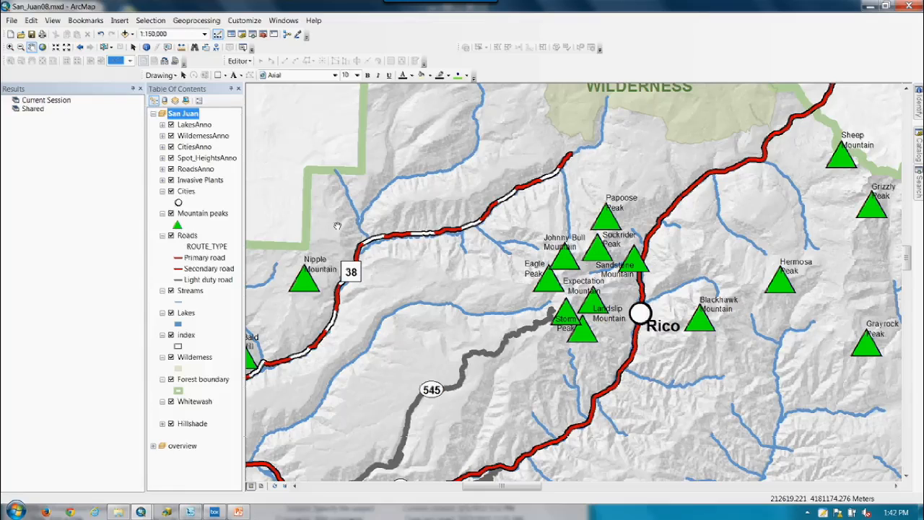
Open the symbol choices for the Mountain peaks layer and select the Civic style among the style references.
double_click(177, 226)
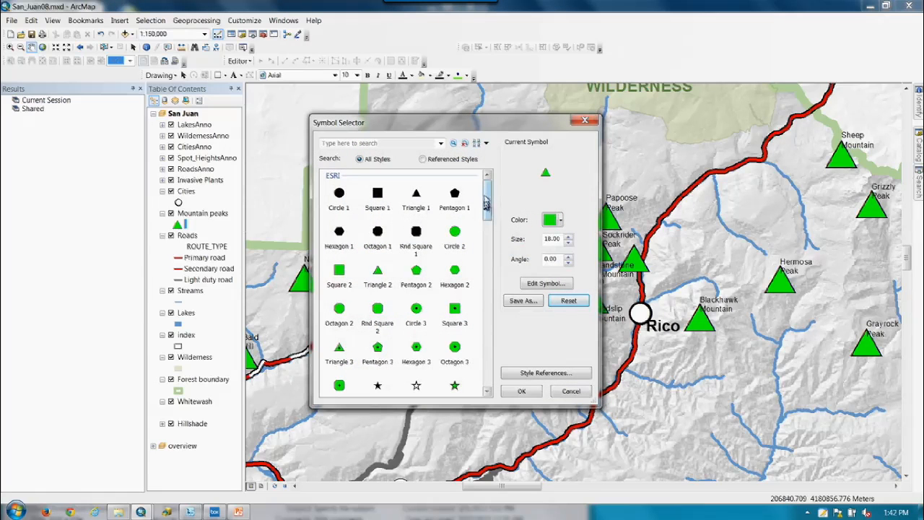
drag(488, 198, 488, 364)
click(545, 372)
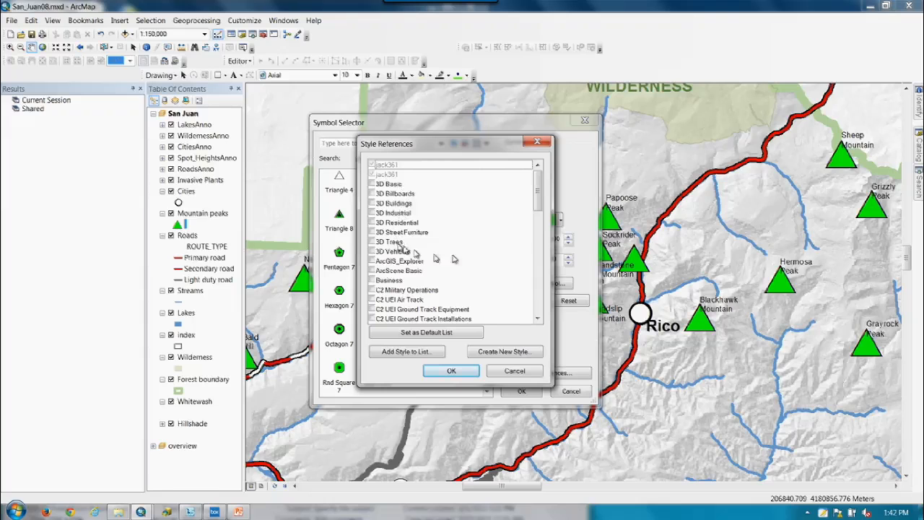
scroll(535, 231, down, 5)
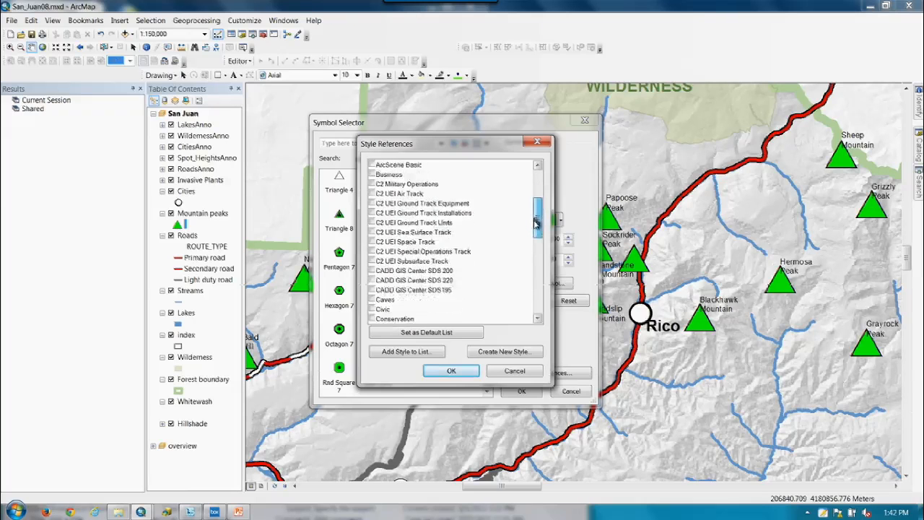
scroll(534, 235, down, 2)
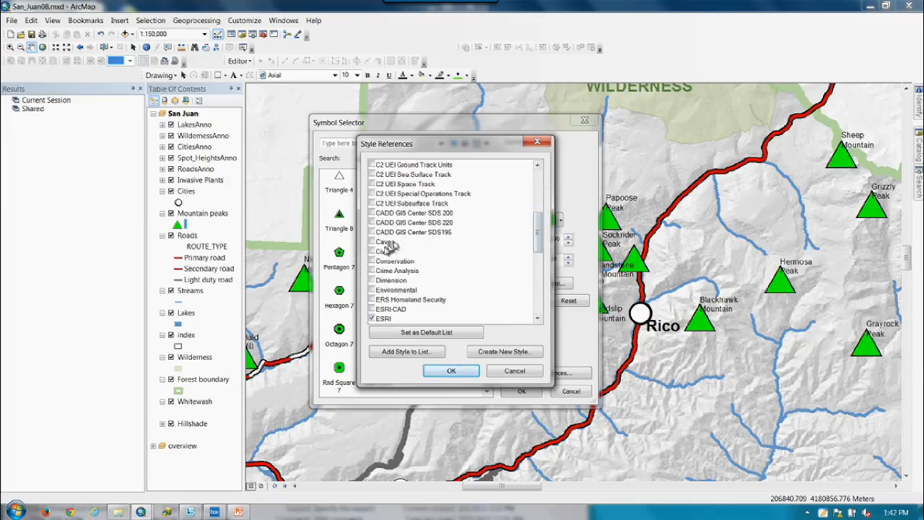
click(382, 252)
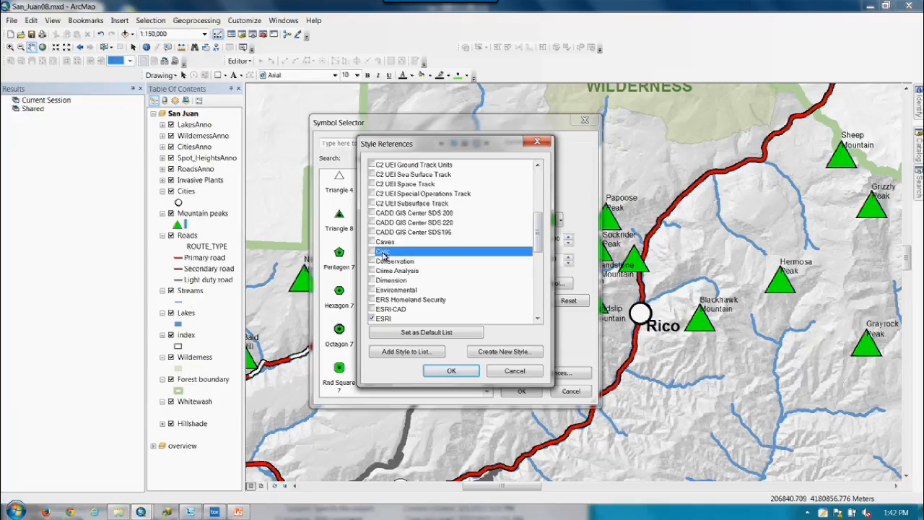
click(455, 371)
Search all styles for "mountain" and apply the Civic style's Mountain symbol to the Mountain peaks layer.
drag(489, 220, 487, 153)
click(385, 142)
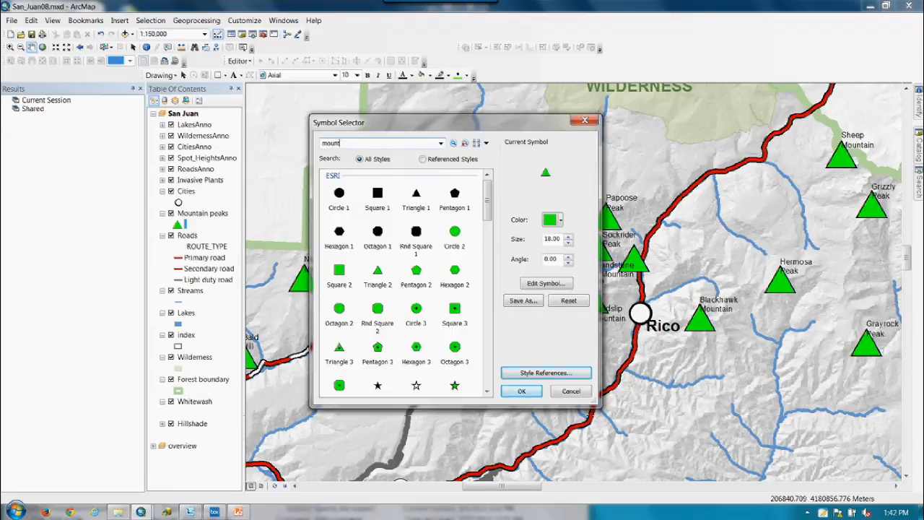
key(Return)
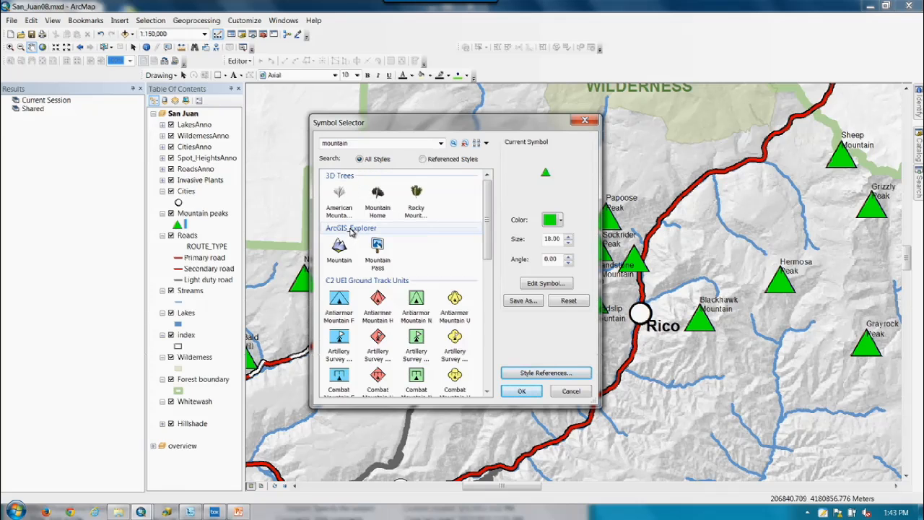
drag(486, 235, 485, 261)
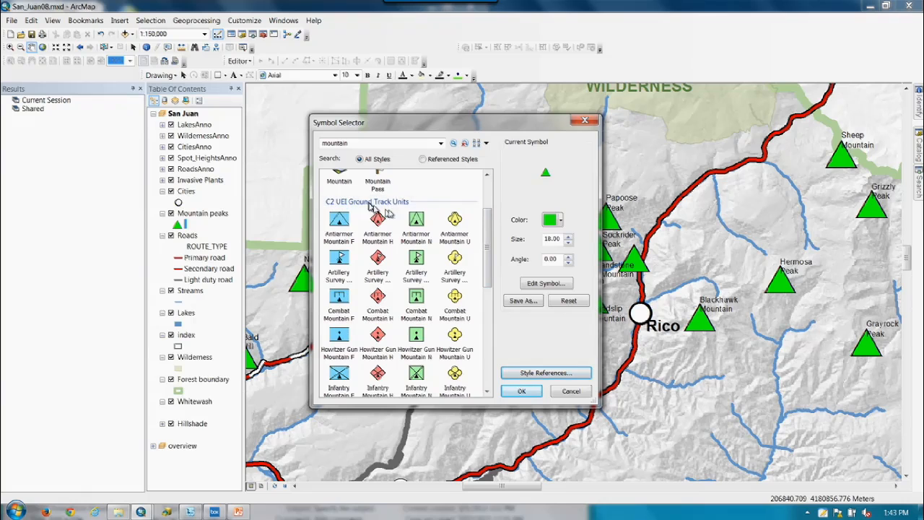
drag(486, 245, 476, 388)
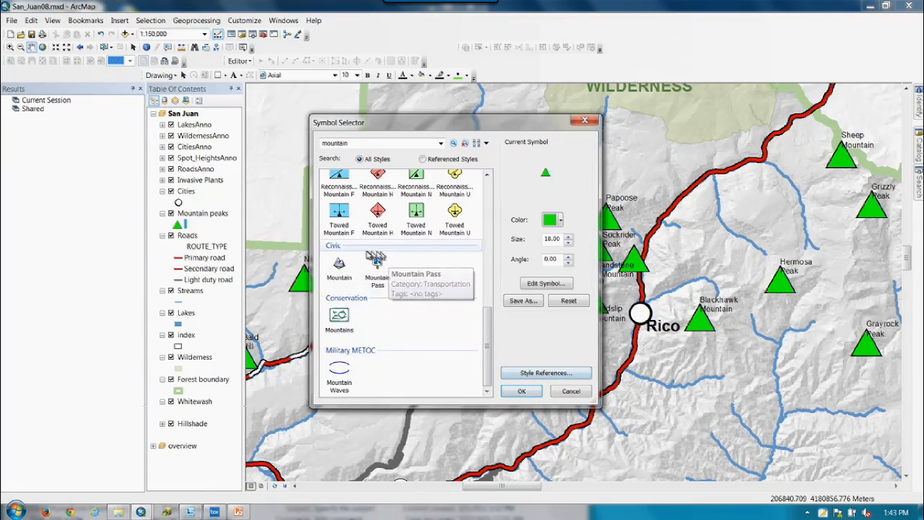
click(340, 265)
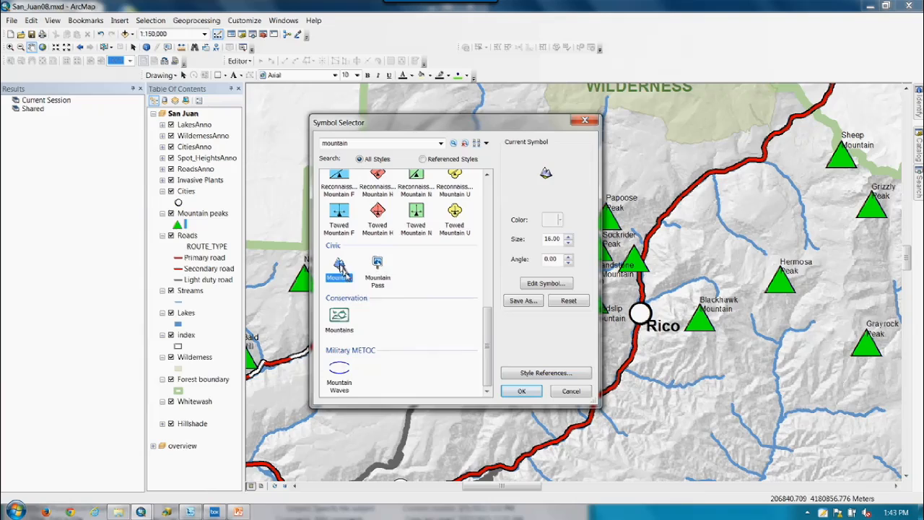
click(521, 391)
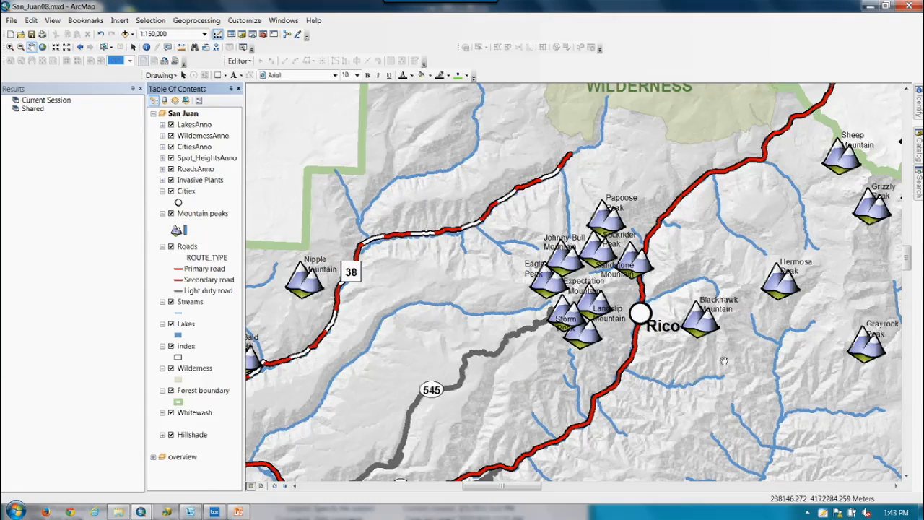
scroll(722, 361, up, 2)
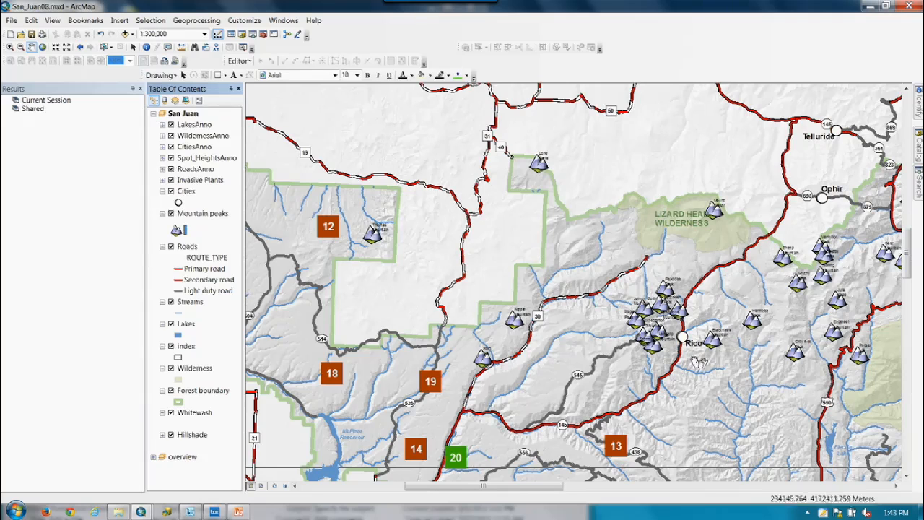
Edit the Mountain peaks symbol, change its type to Character Marker Symbol and browse the ESRI Default Marker characters.
click(176, 230)
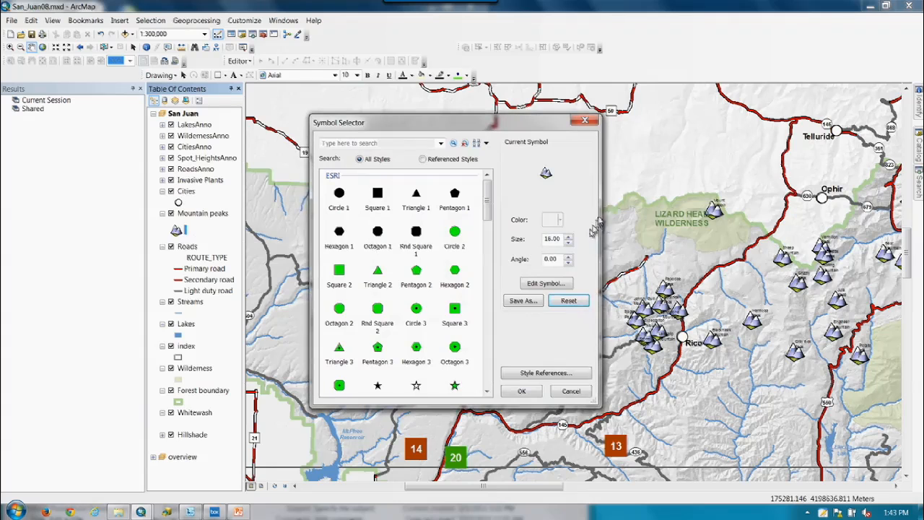
click(562, 285)
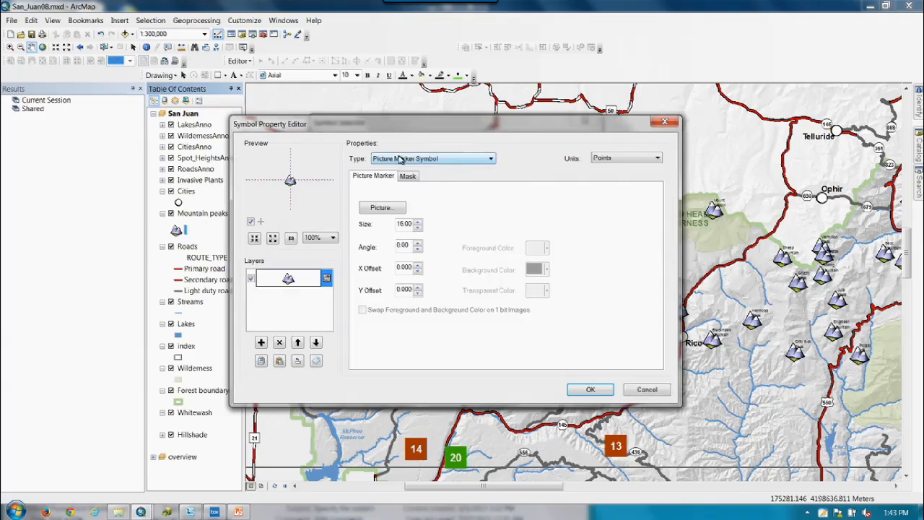
click(491, 159)
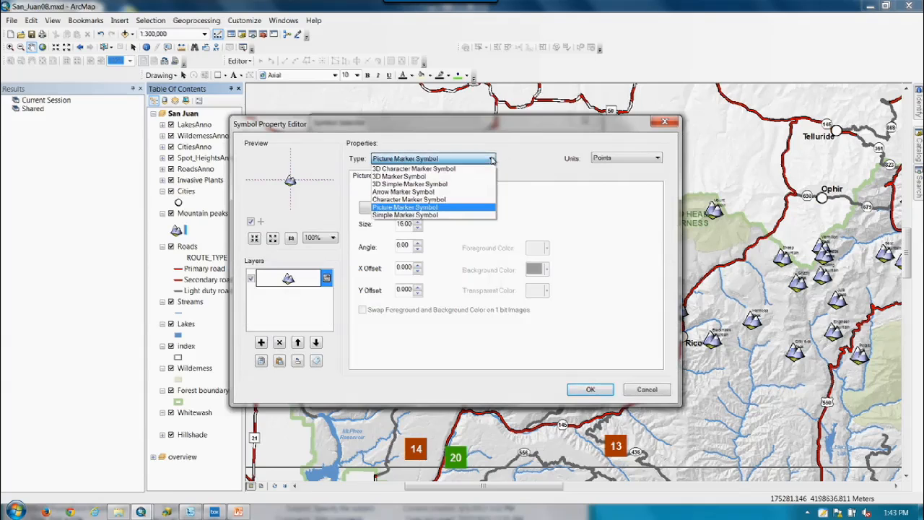
click(430, 201)
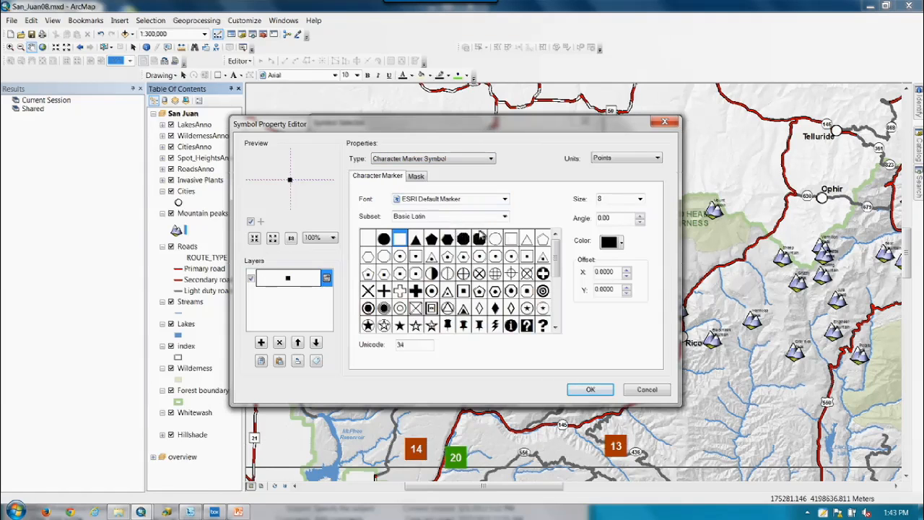
drag(557, 264, 559, 283)
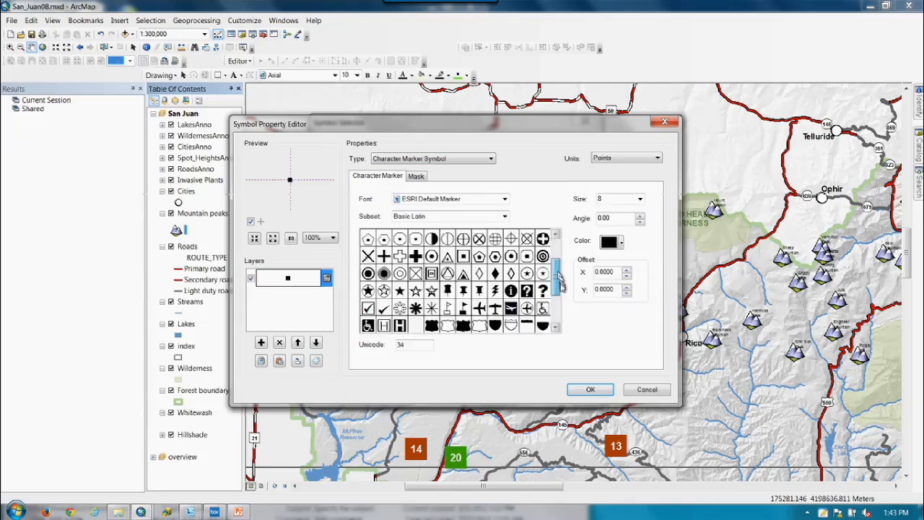
scroll(557, 278, up, 2)
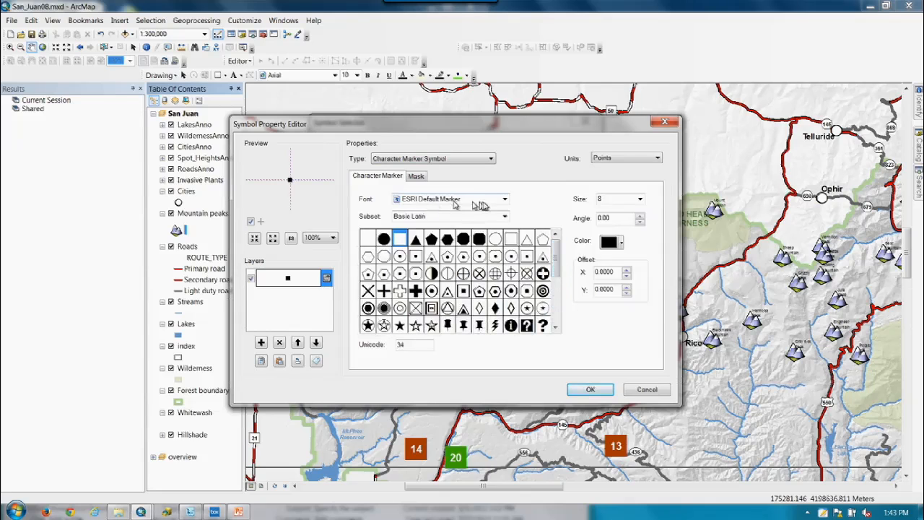
Set the marker font to Andalus, choose the Arabic character with Unicode 1662 and accept the symbol properties.
click(504, 199)
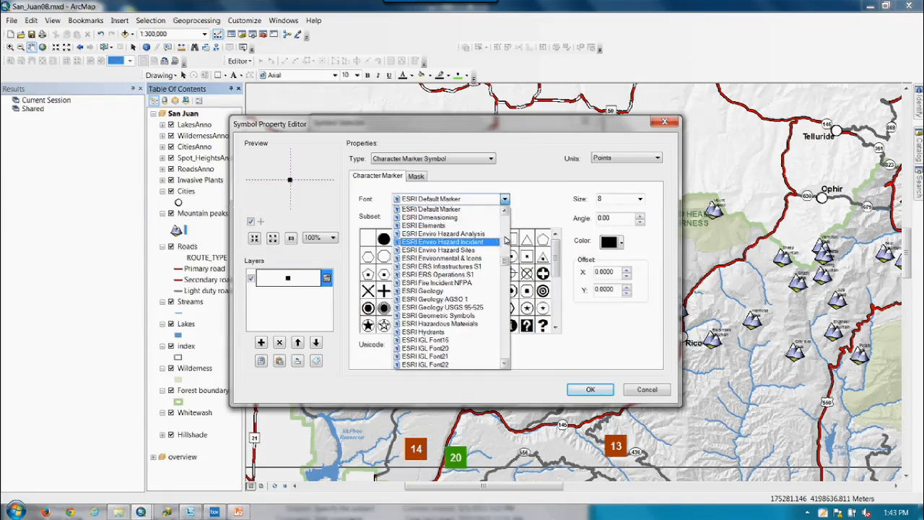
drag(504, 264, 504, 220)
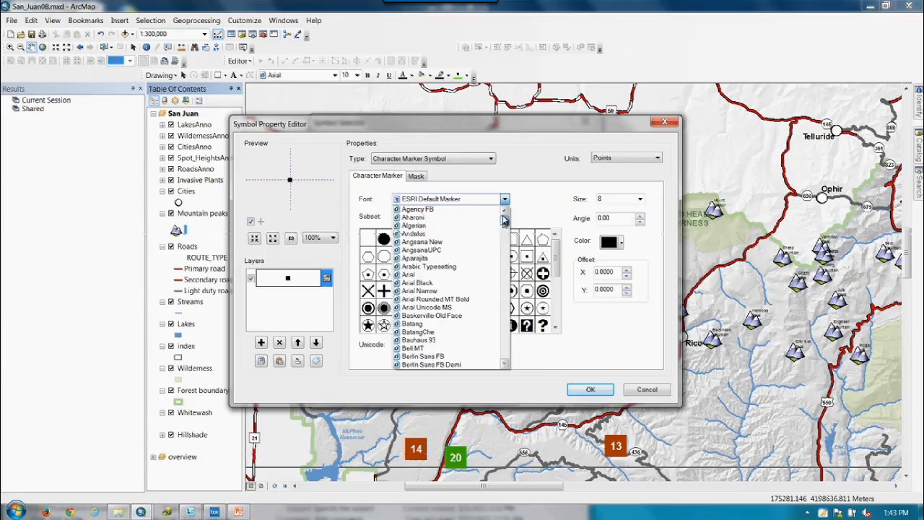
click(428, 234)
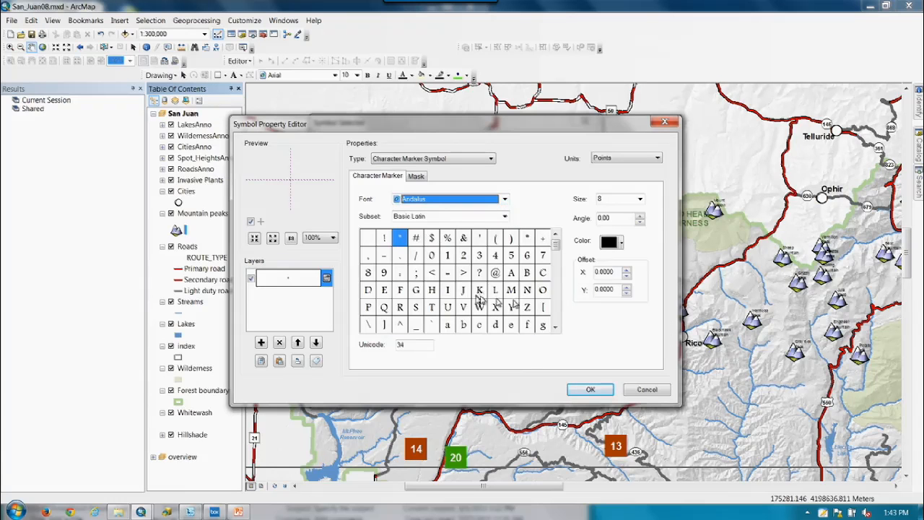
scroll(558, 248, down, 1)
drag(558, 248, 558, 289)
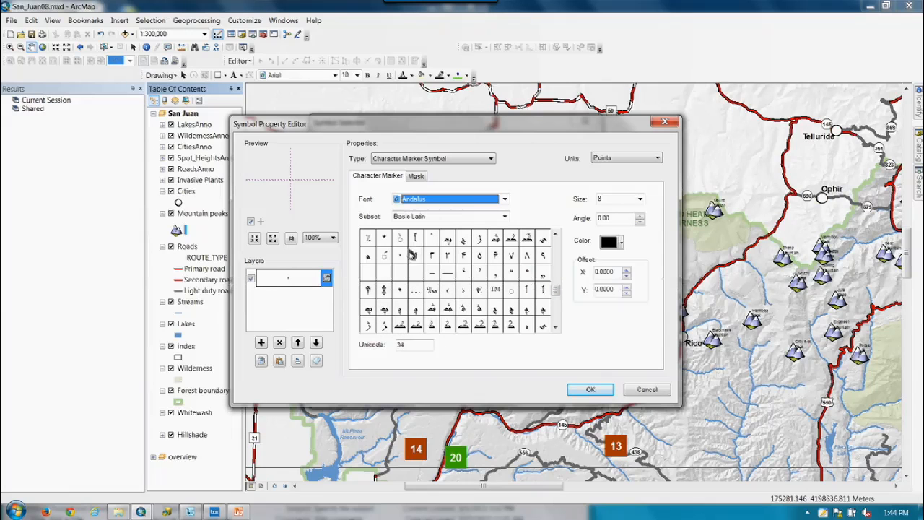
click(447, 241)
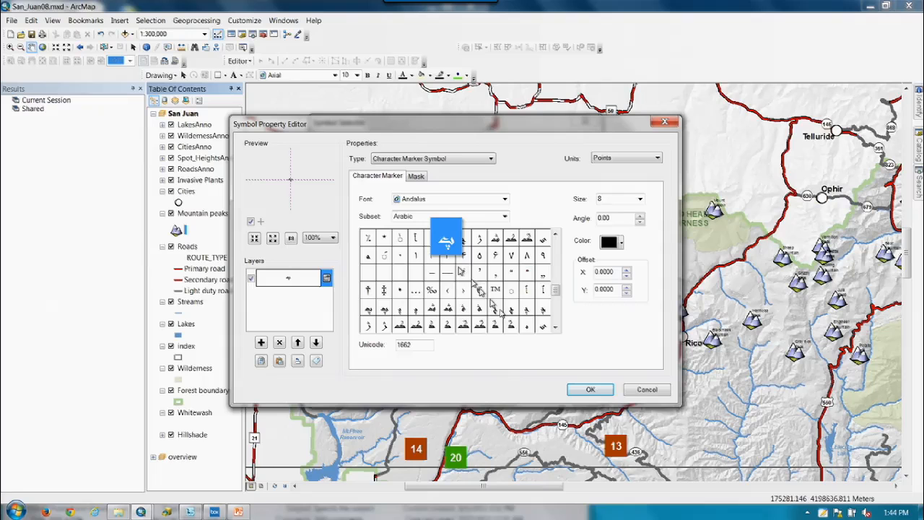
click(590, 390)
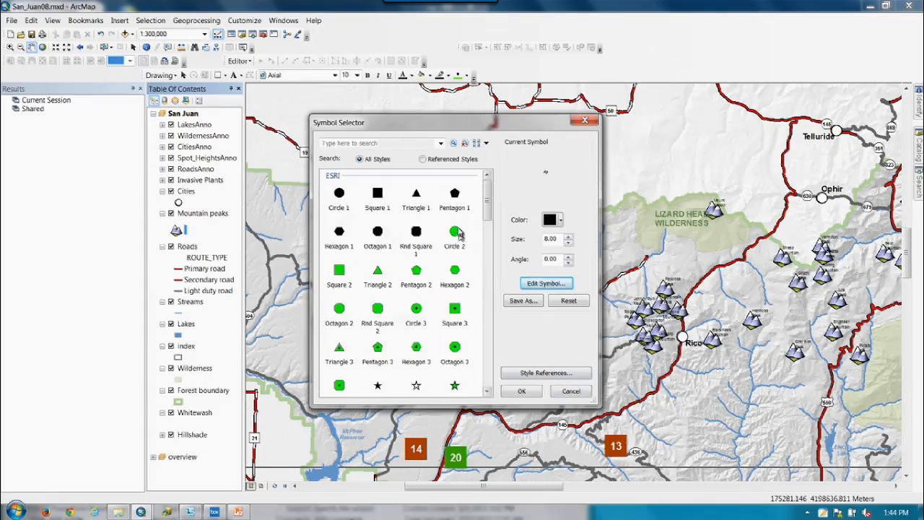
Reopen the Mountain peaks symbol's properties and set the Arabic character's size to 18 points.
click(546, 282)
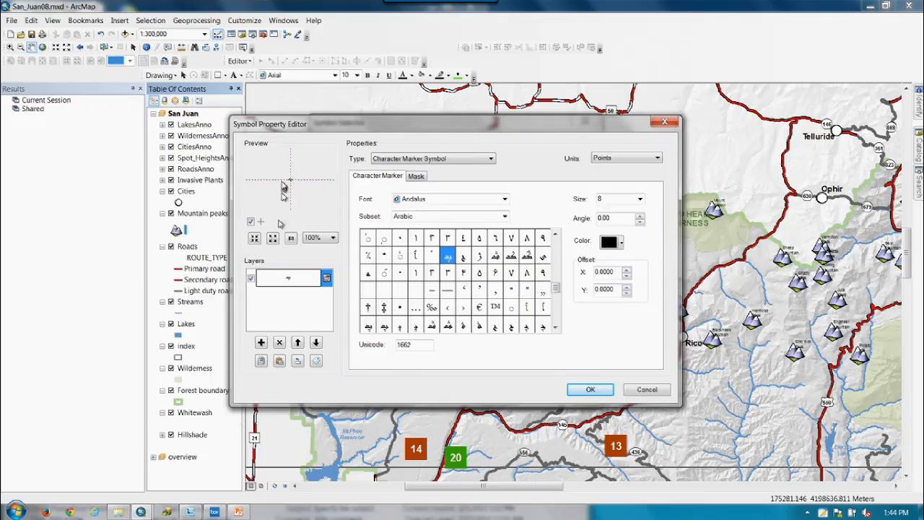
click(640, 198)
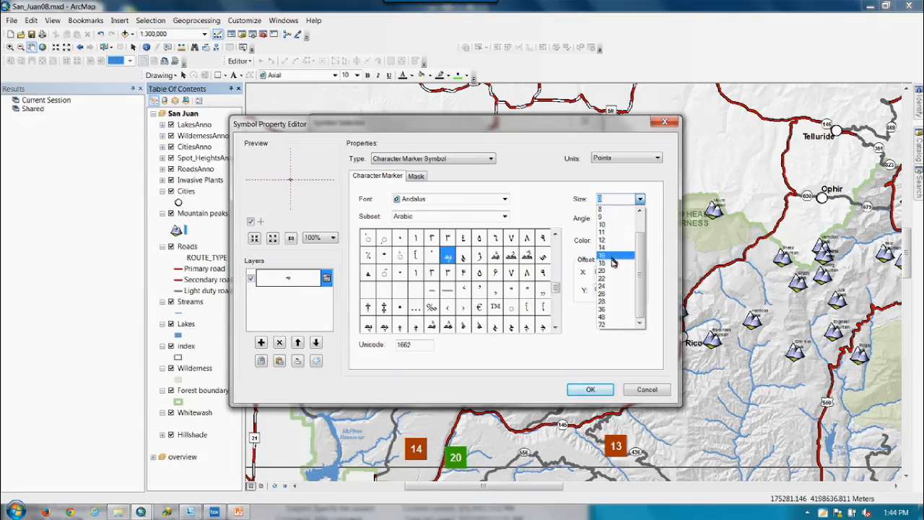
click(612, 263)
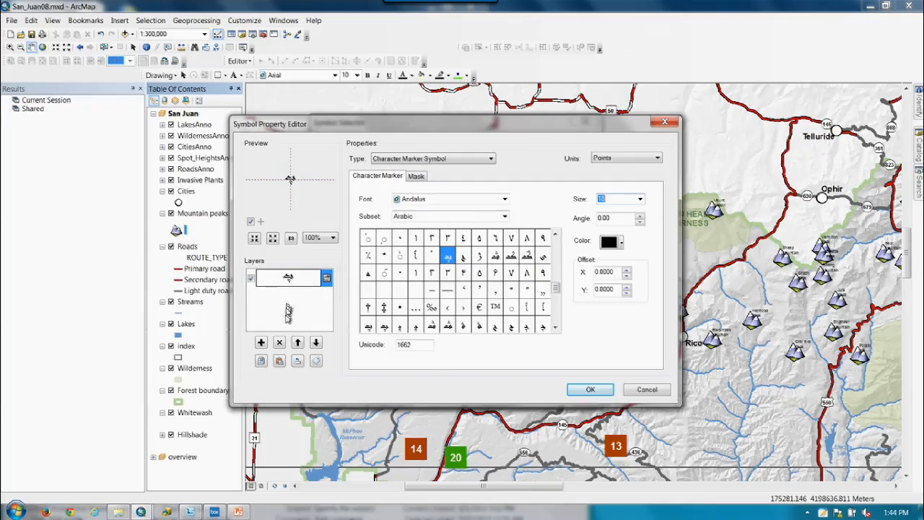
Add a second symbol layer using the solid circle from ESRI Default Marker, with size 12 and a yellow color.
click(261, 342)
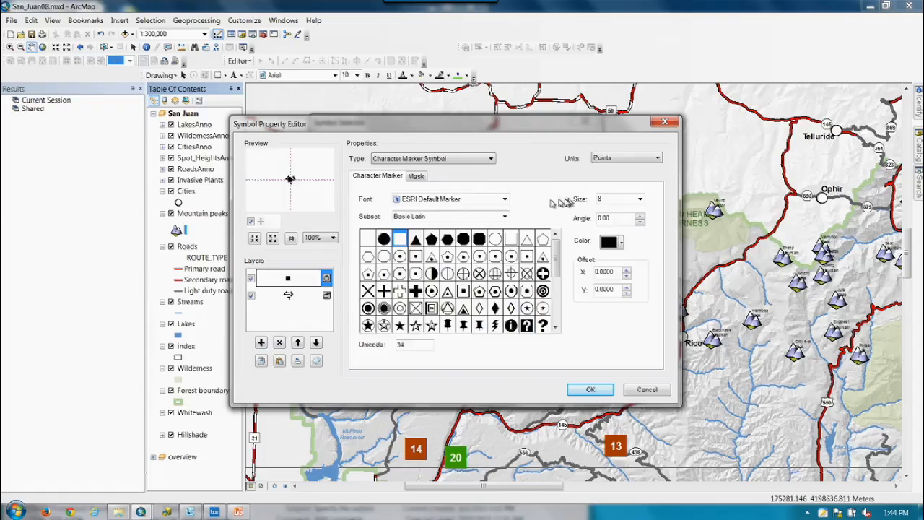
click(382, 238)
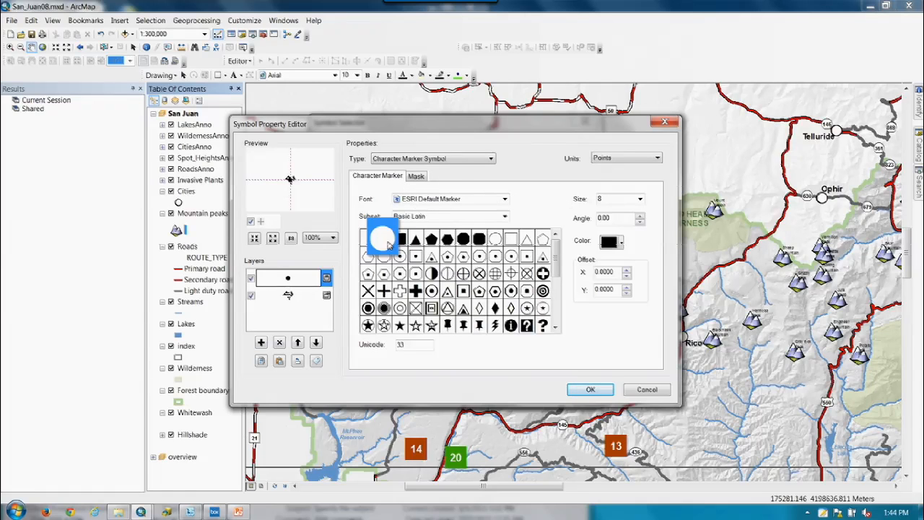
click(639, 199)
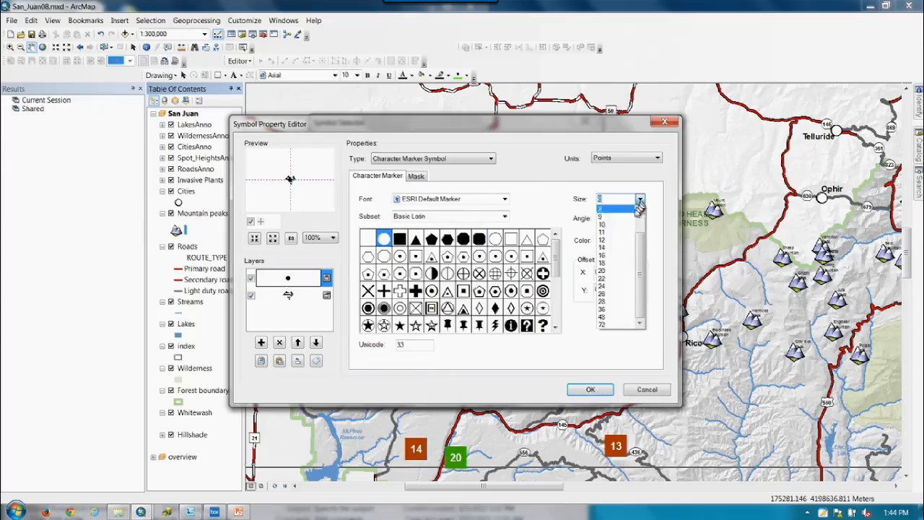
click(618, 239)
click(621, 243)
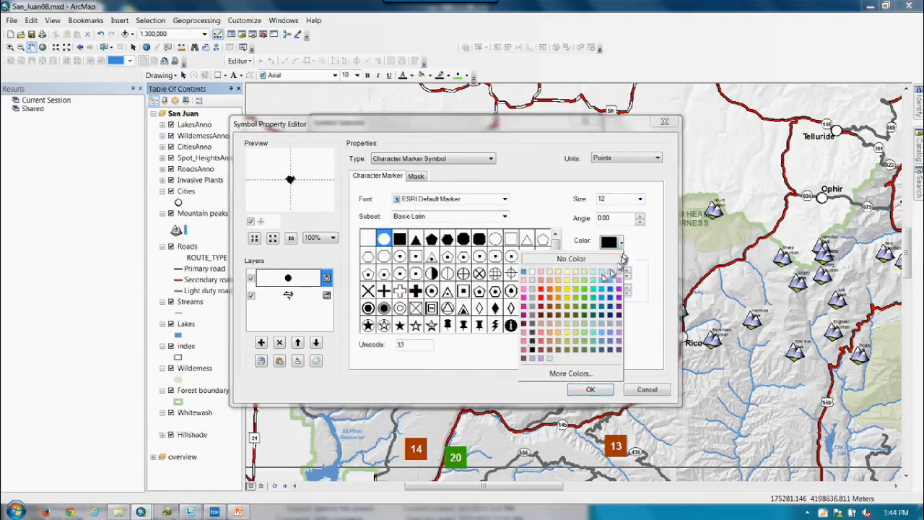
click(569, 282)
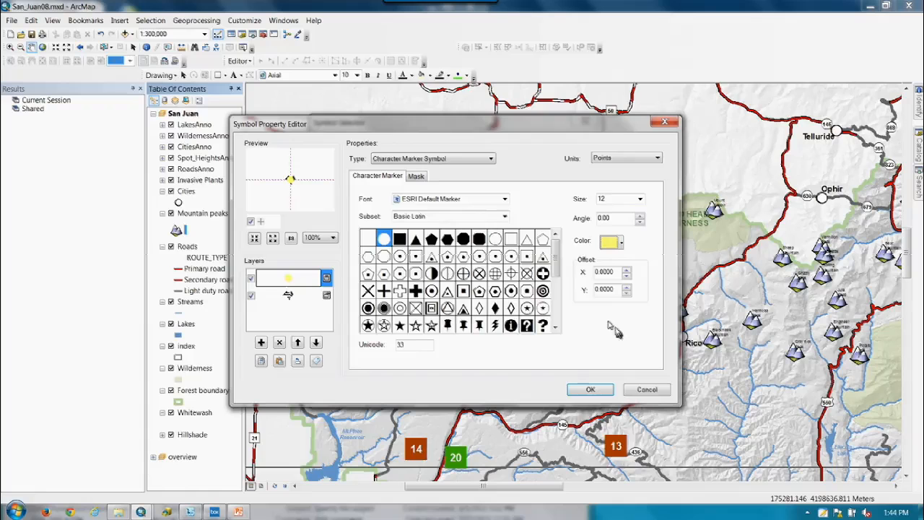
Enlarge the yellow circle to size 28 and move the Arabic character's layer above it.
click(639, 199)
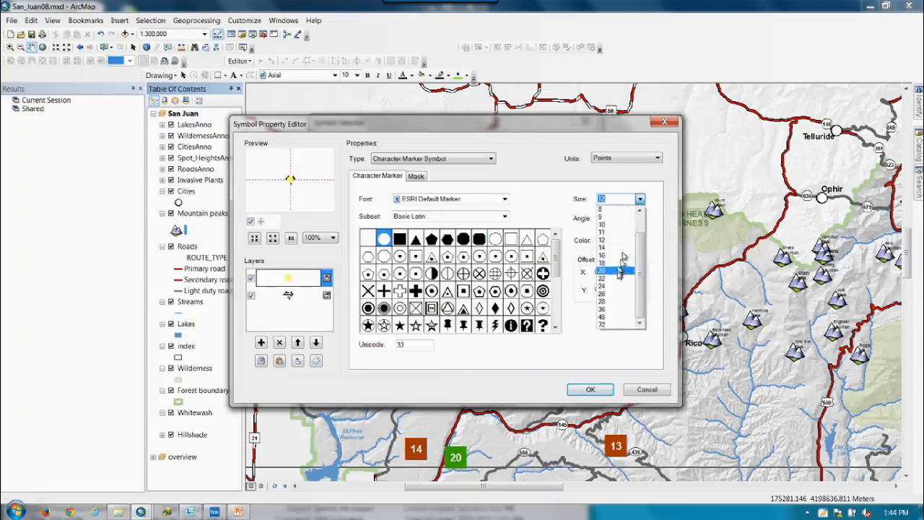
click(616, 302)
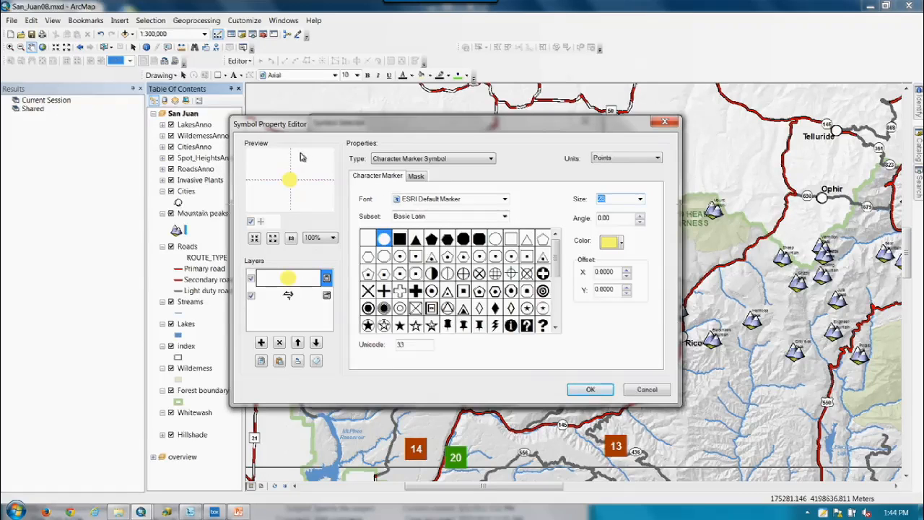
click(299, 296)
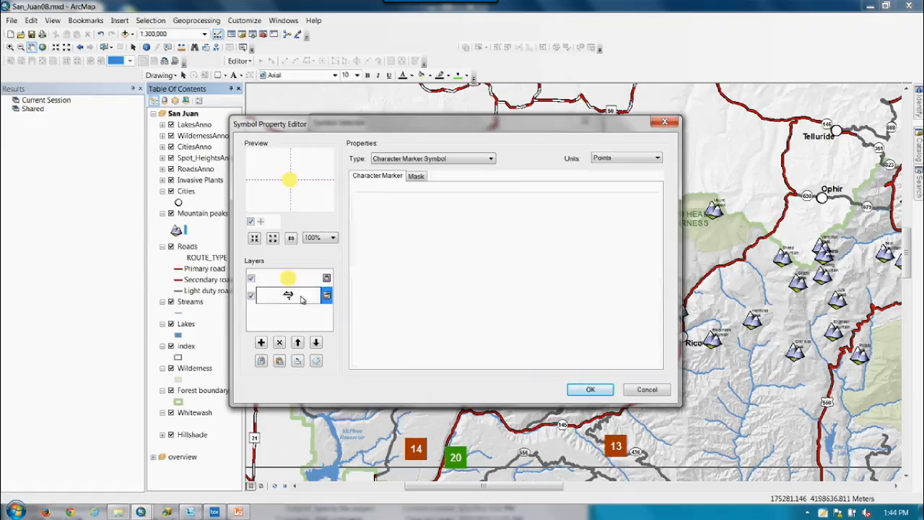
click(298, 344)
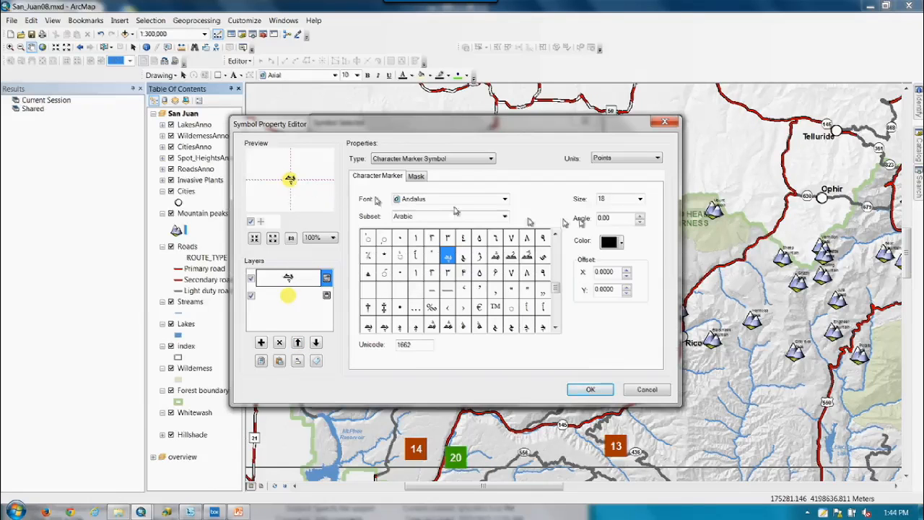
Change the circle layer's color to green and accept the two-layer marker symbol.
click(296, 300)
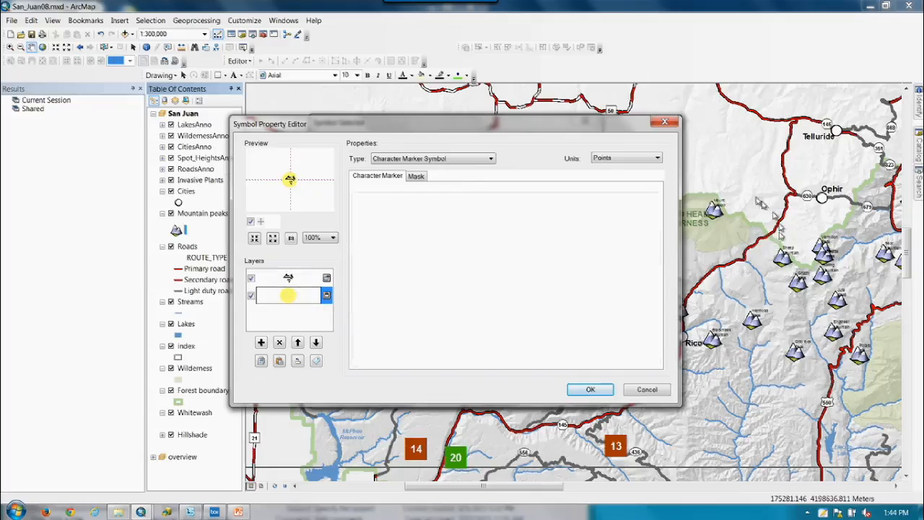
click(623, 241)
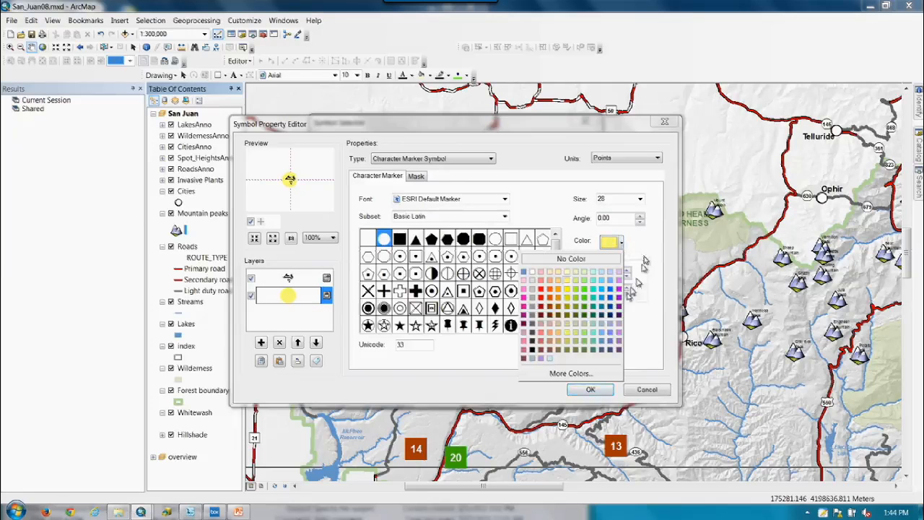
click(577, 297)
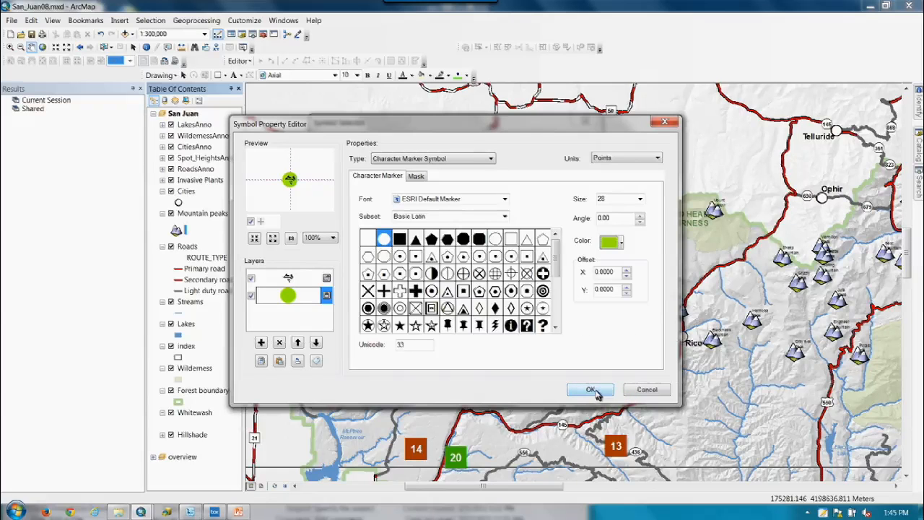
click(592, 389)
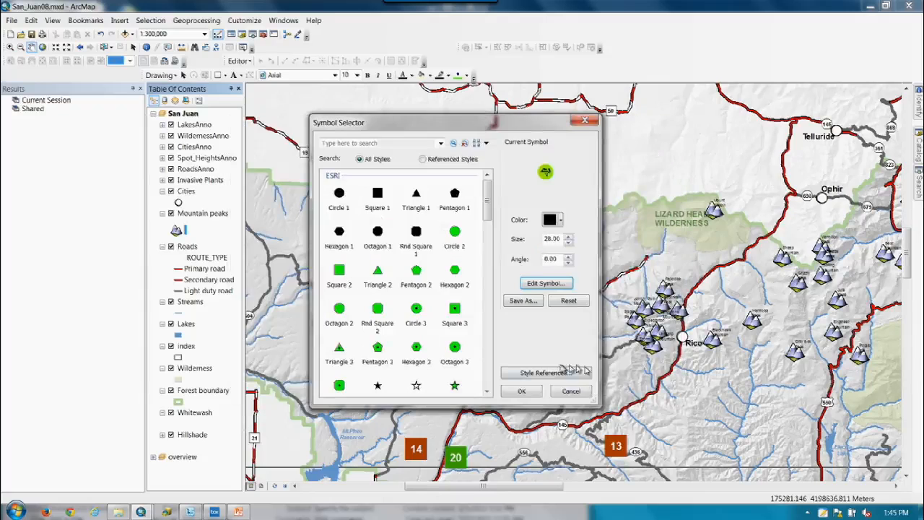
Apply the layered marker symbol to the Mountain peaks layer and switch to the LayersDemo.mxd map.
click(525, 391)
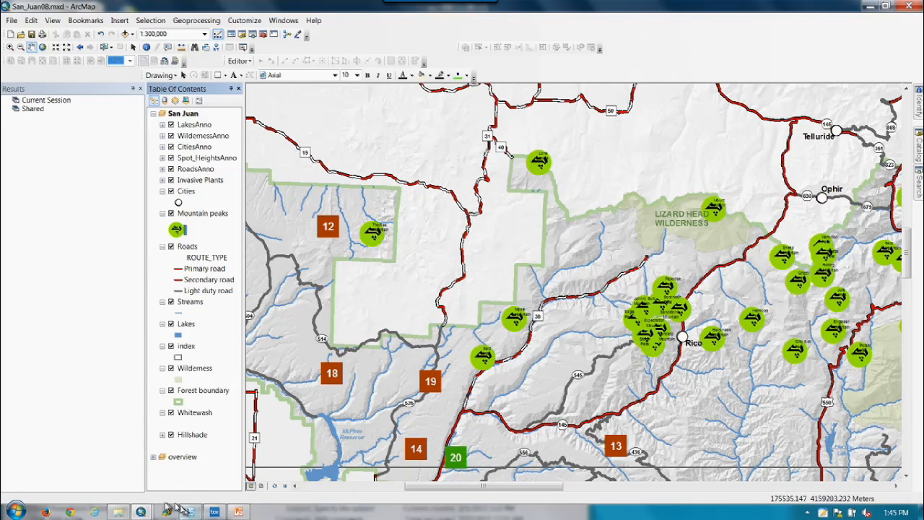
mouse_move(142, 512)
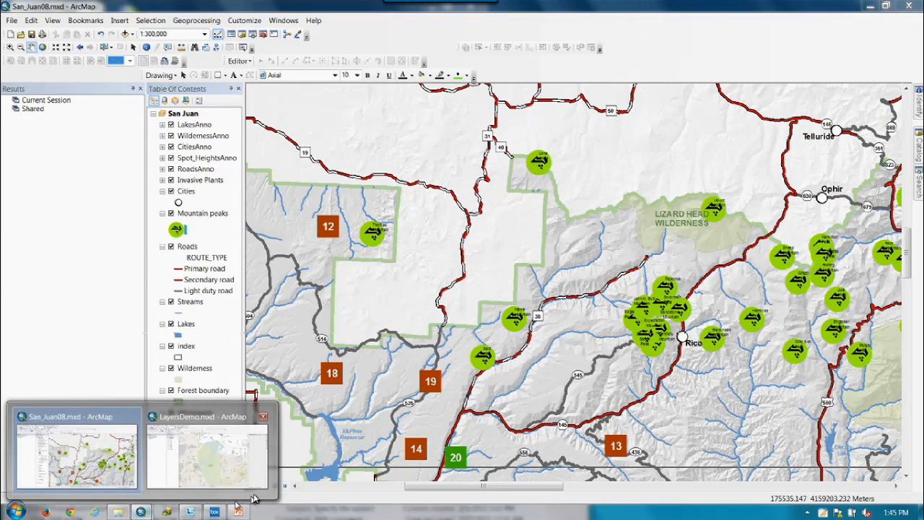
click(210, 451)
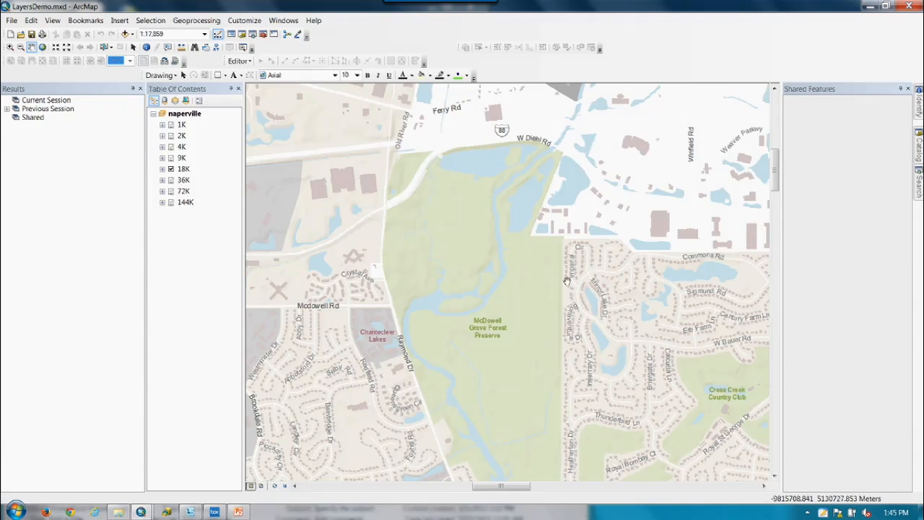
Zoom the naperville map between 1:72,000 and 1:4,000 to examine which group layer draws at each scale, finishing at 1:18,000.
scroll(525, 273, down, 1)
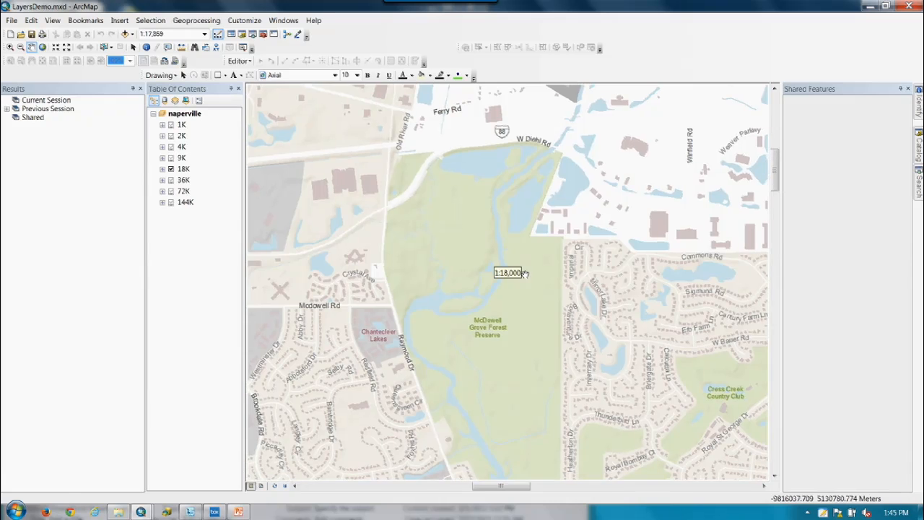
scroll(609, 328, down, 1)
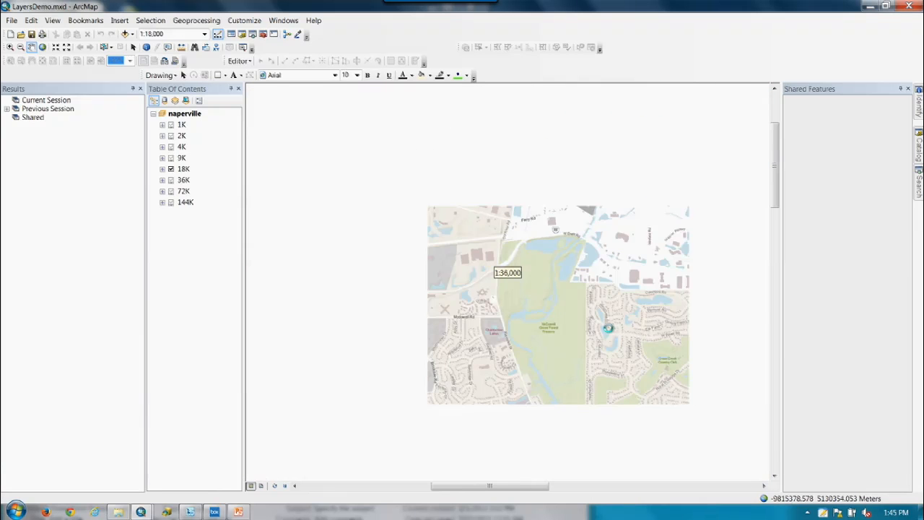
scroll(608, 328, down, 1)
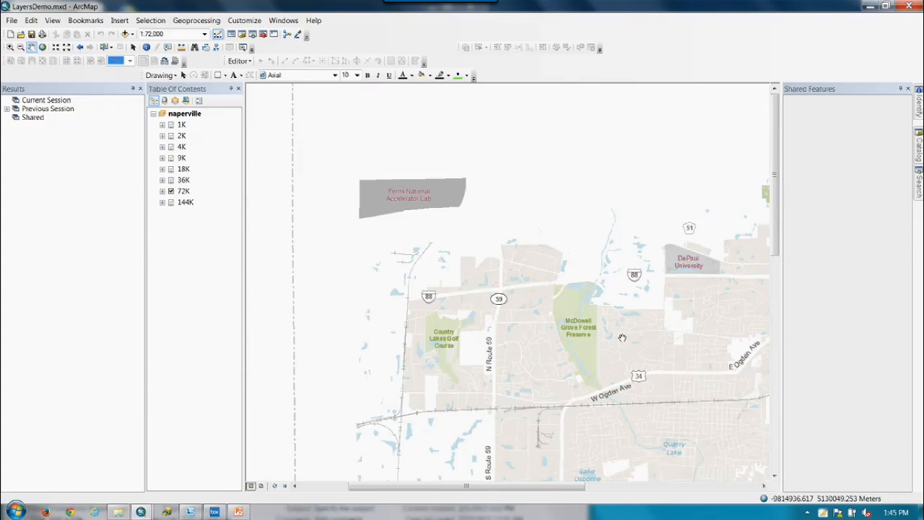
scroll(621, 337, up, 2)
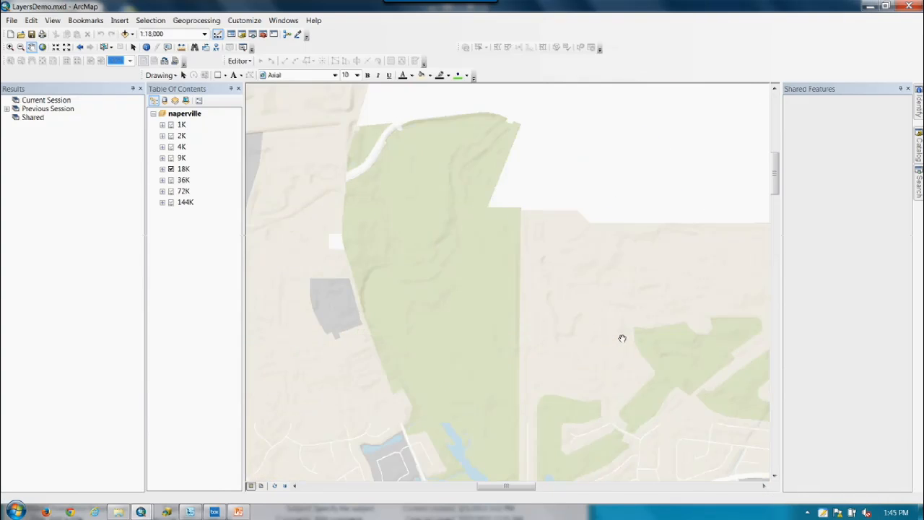
scroll(621, 338, up, 1)
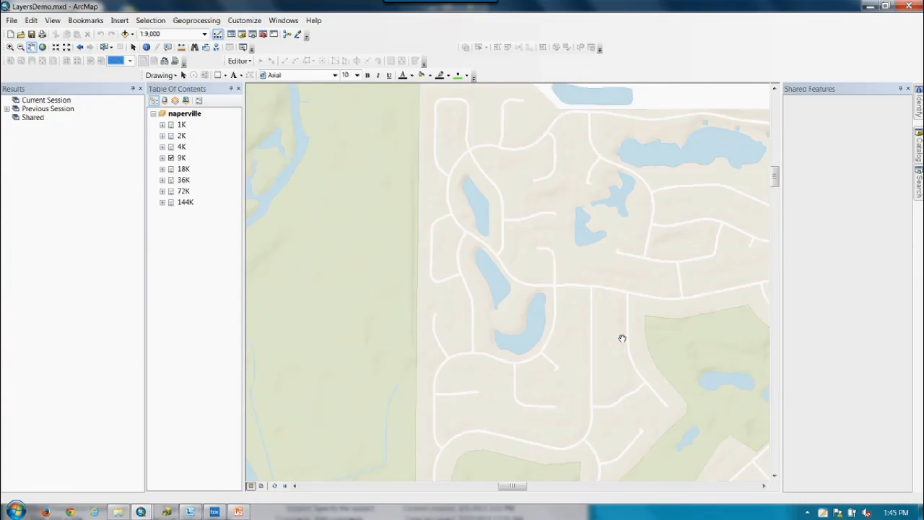
scroll(622, 338, up, 1)
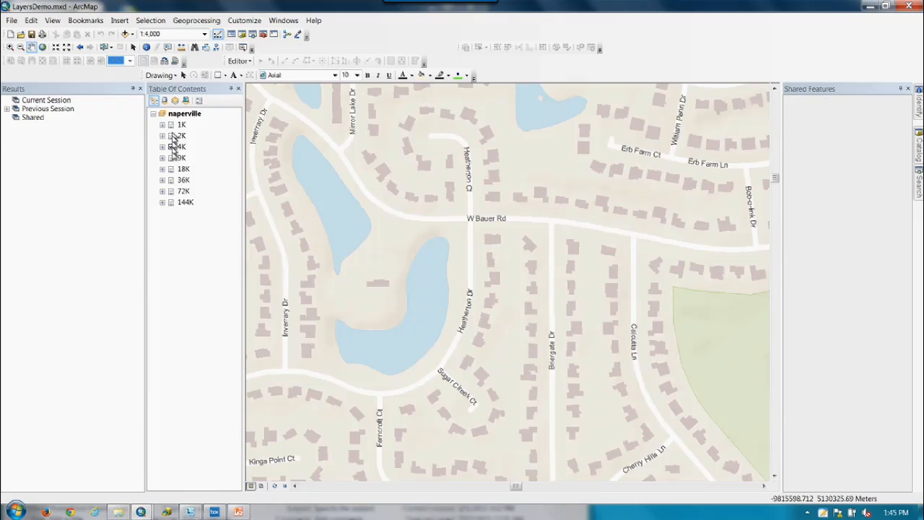
scroll(421, 219, down, 5)
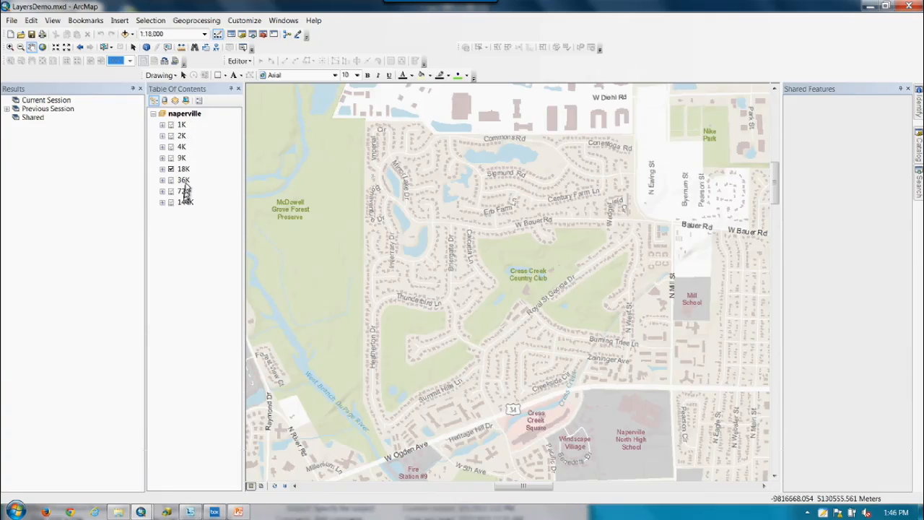
Open the 18K group layer's properties and review its scale range, display settings and member layers.
right_click(184, 171)
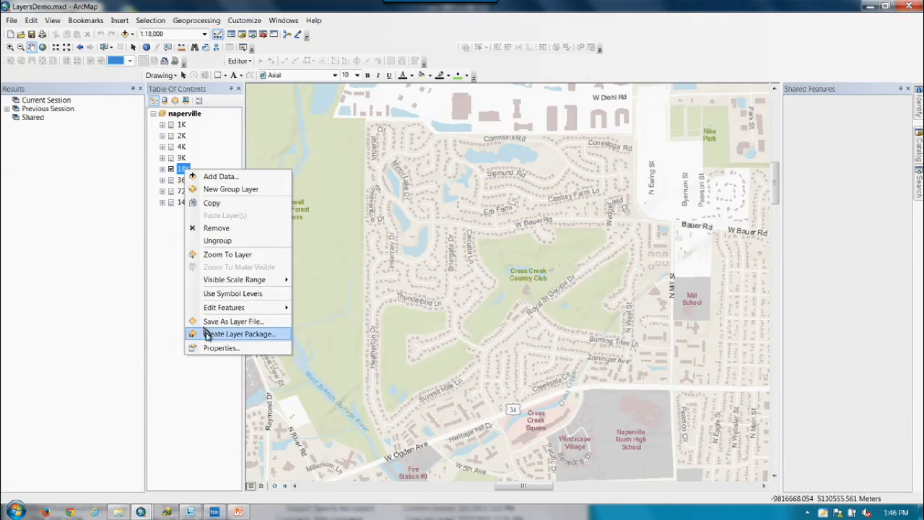
click(213, 347)
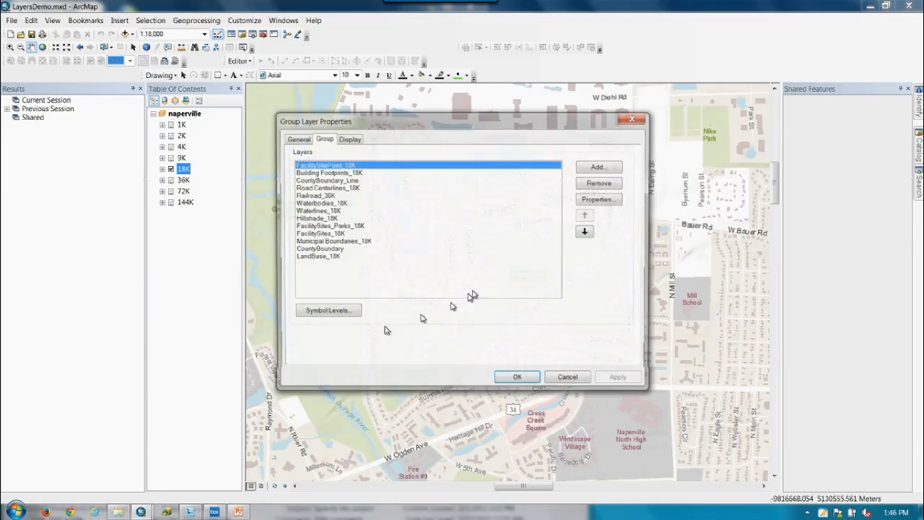
click(296, 139)
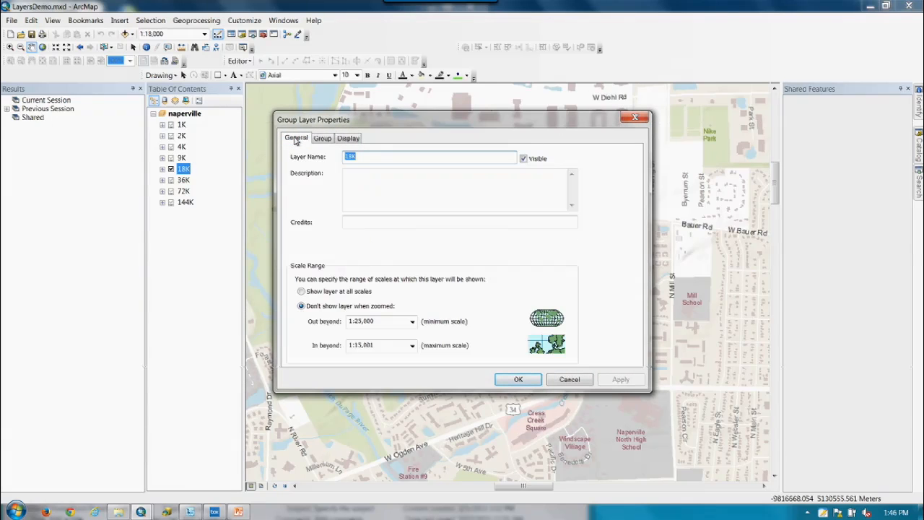
click(349, 139)
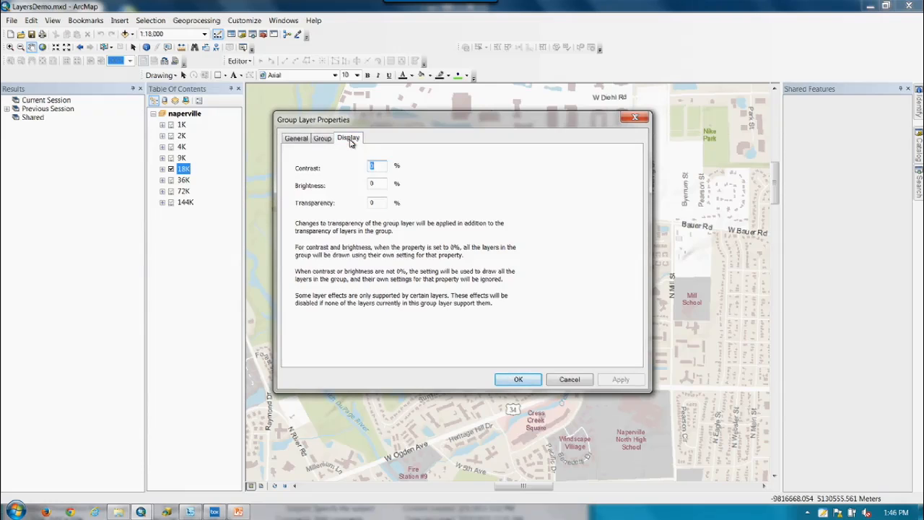
click(322, 138)
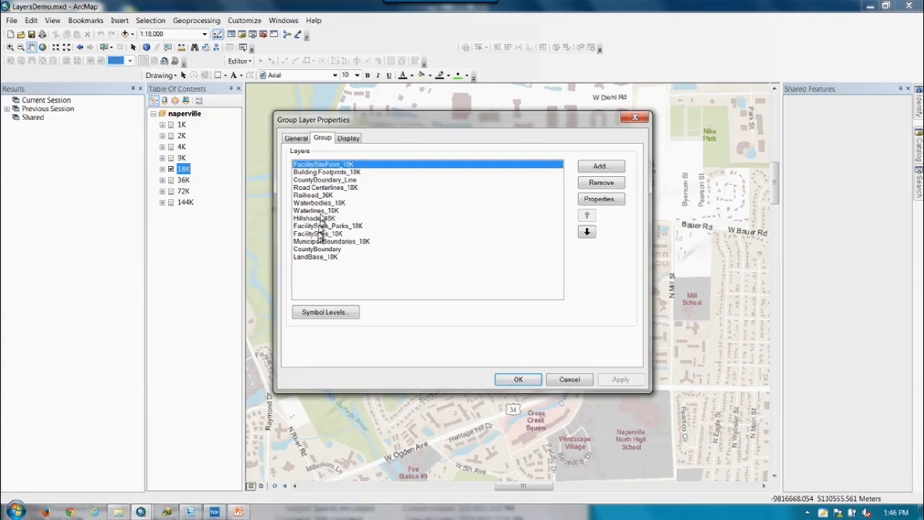
Inspect the Railroad_36K layer's scale range and display properties from within the 18K group, then close both dialogs without changes.
click(314, 197)
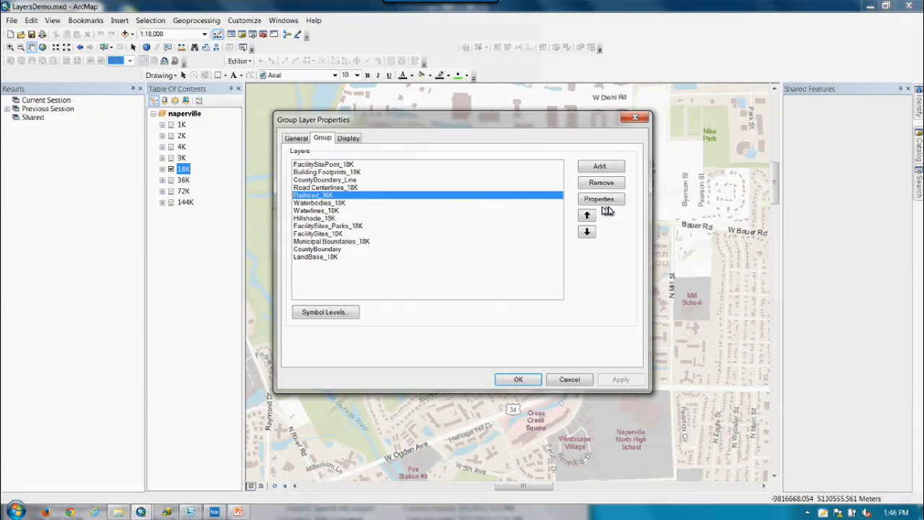
double_click(371, 195)
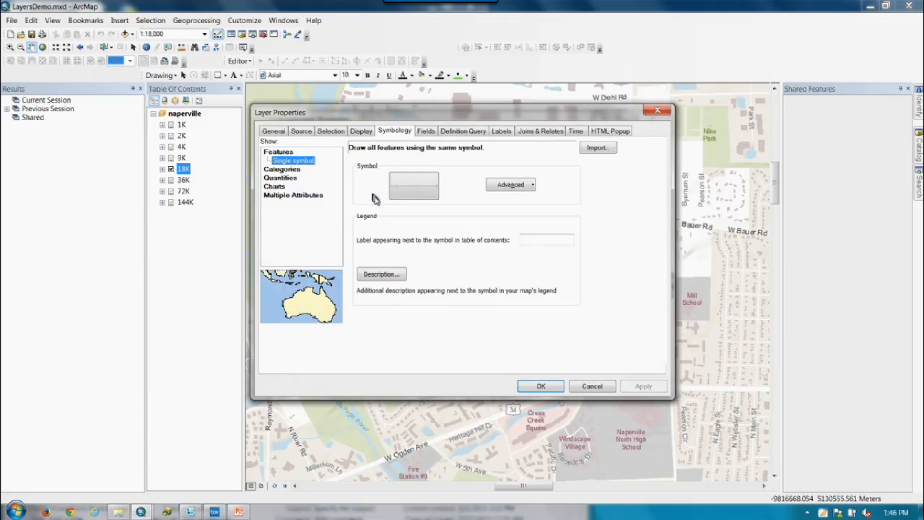
click(285, 130)
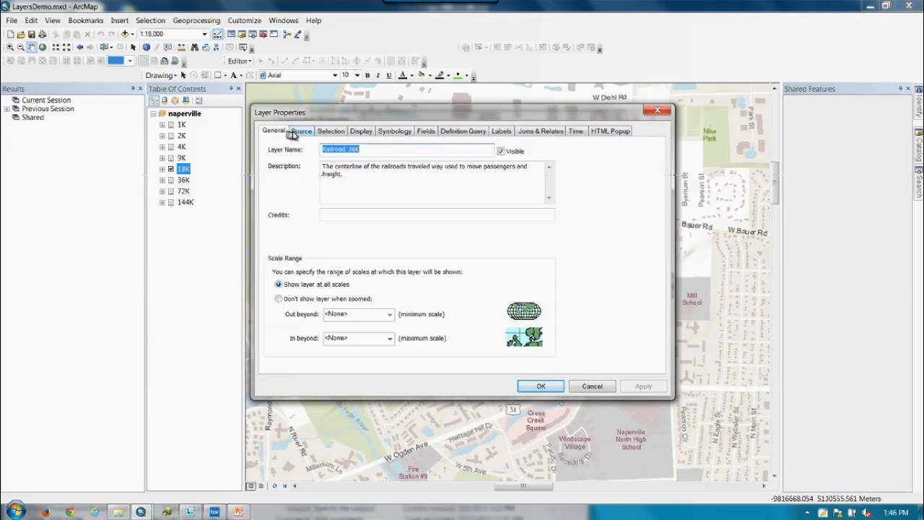
click(299, 133)
click(318, 136)
click(358, 136)
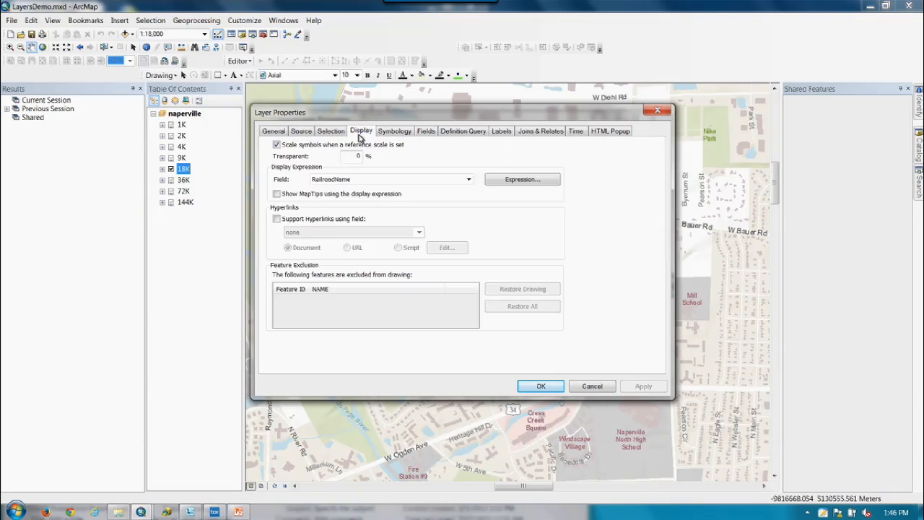
click(592, 386)
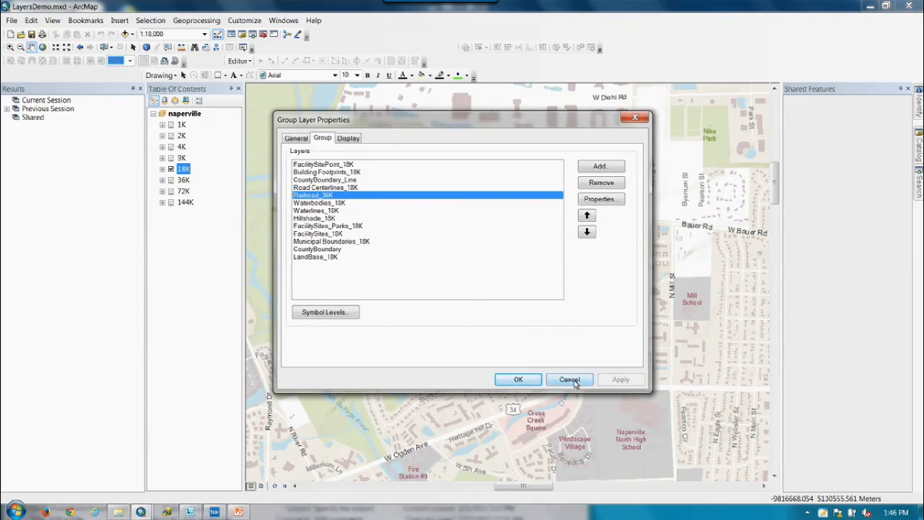
click(569, 380)
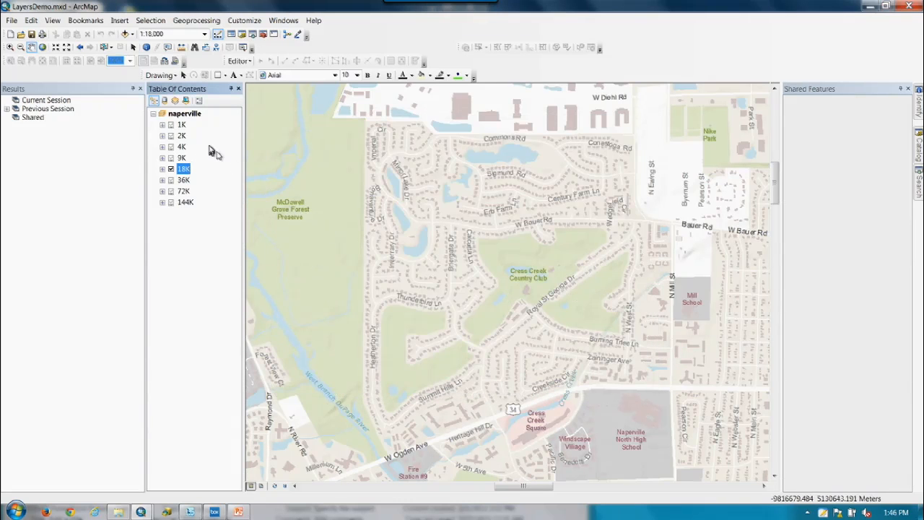
Recheck the visible scale range in the 18K group layer's properties and close them without changes.
right_click(185, 171)
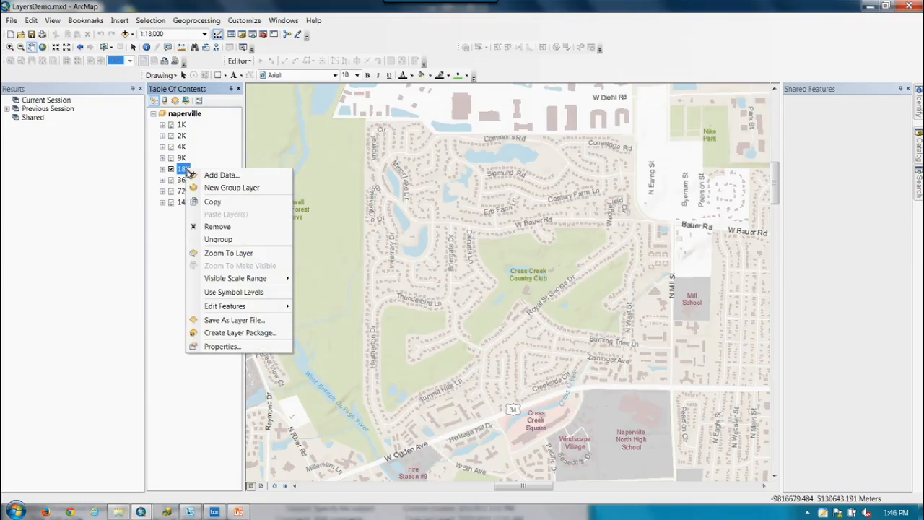
click(236, 347)
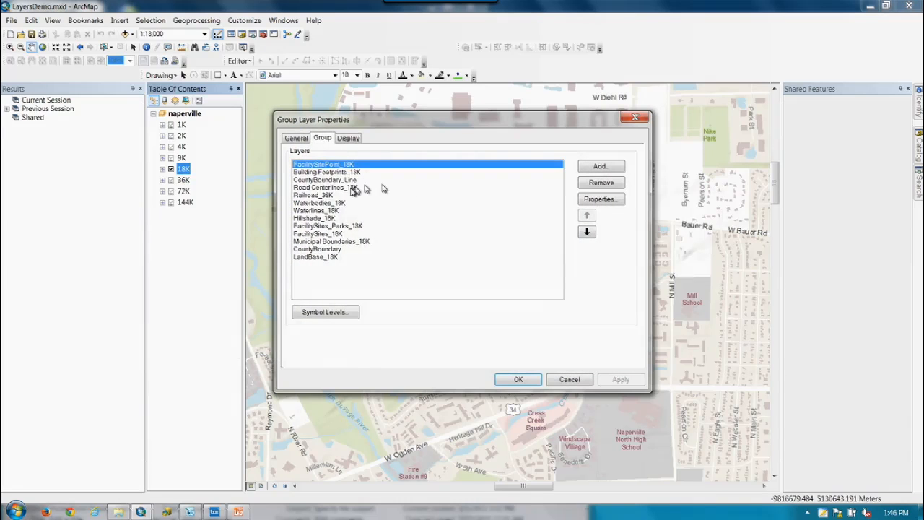
click(296, 138)
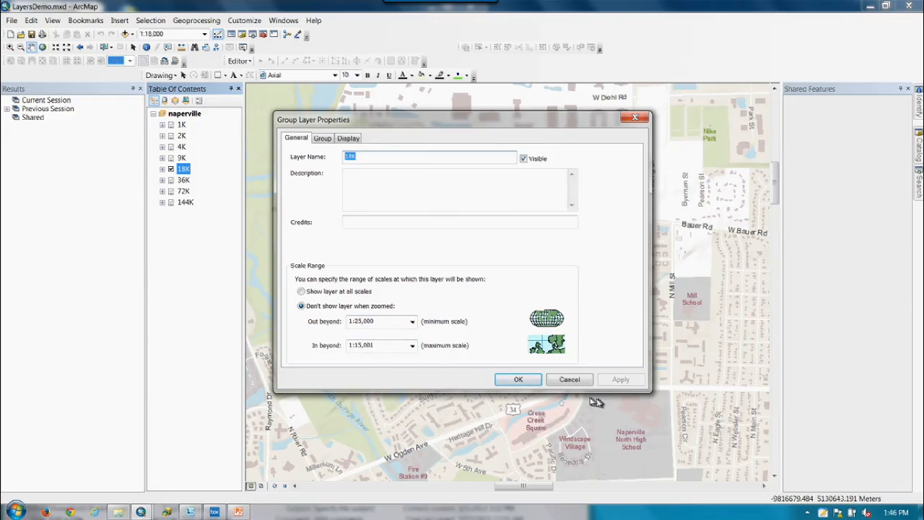
click(569, 379)
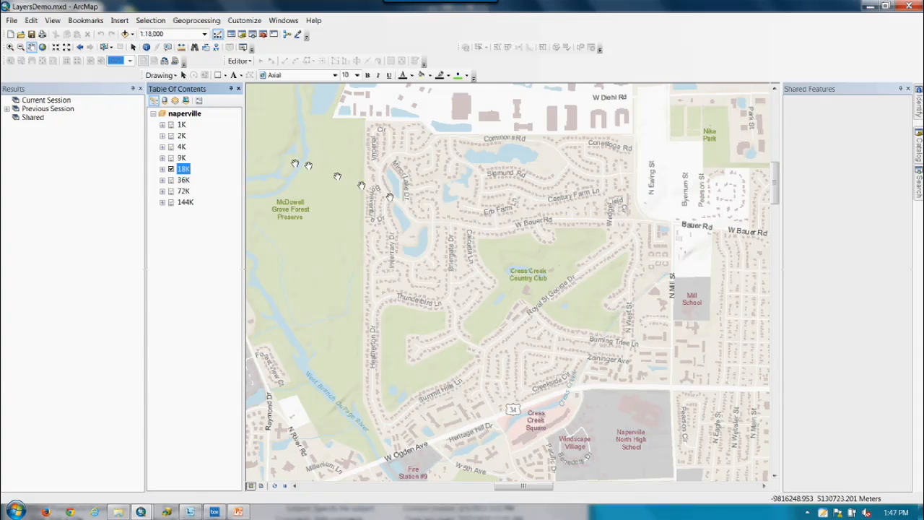
Add a new group layer to the naperville data frame and name it all.
right_click(186, 116)
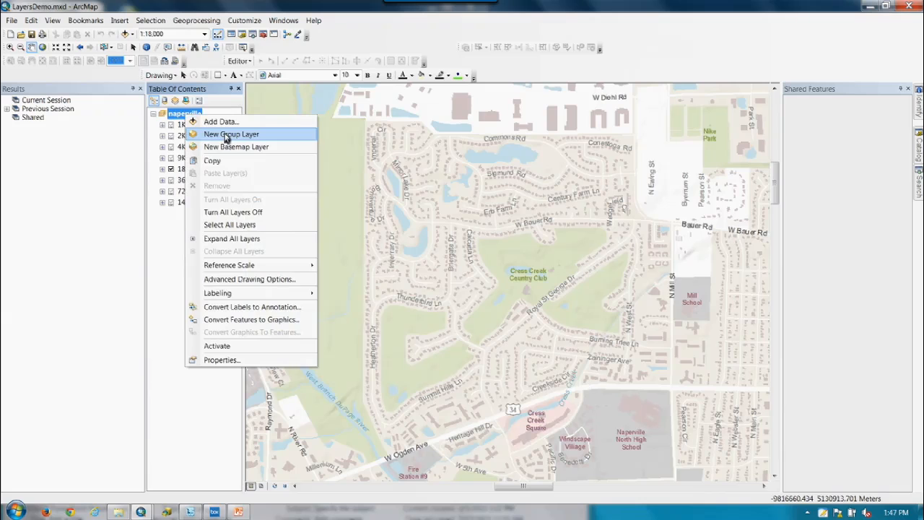
click(230, 134)
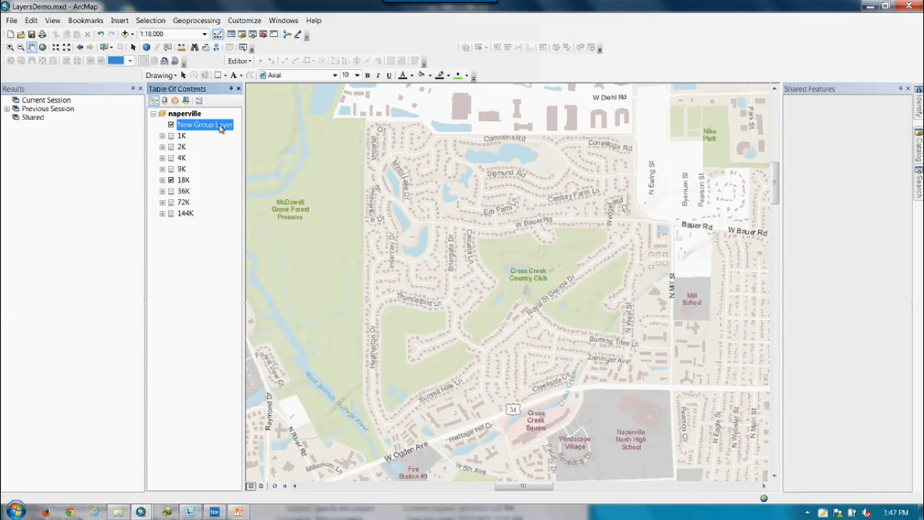
text(all)
key(Return)
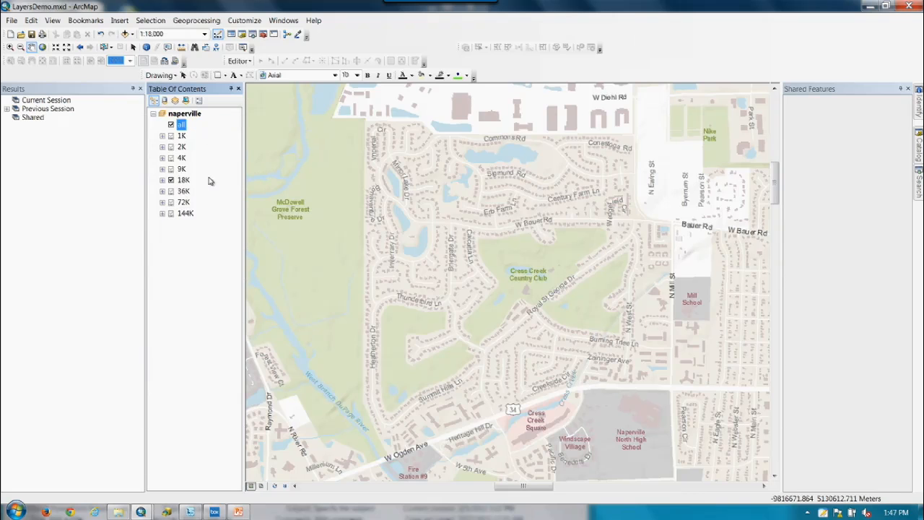
Move all the scale group layers from 1K through 144K into the all group layer.
click(182, 136)
shift+click(185, 213)
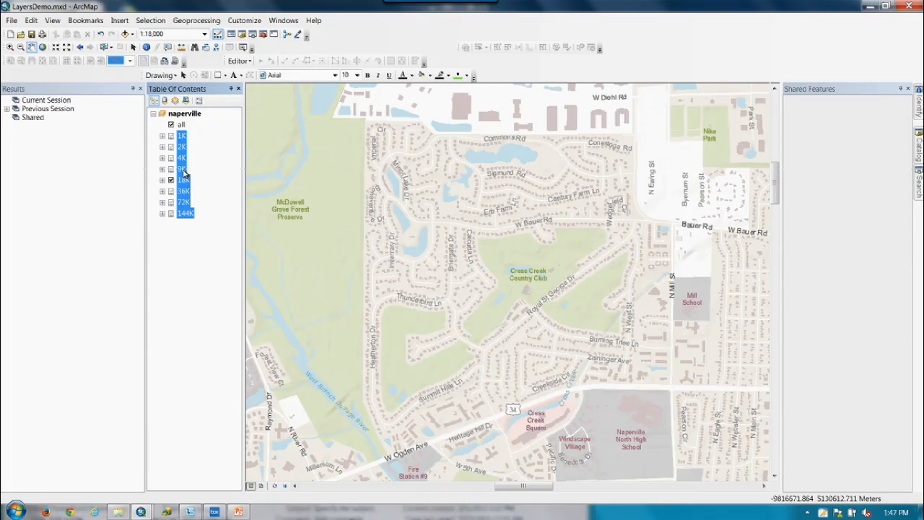
drag(183, 130, 184, 124)
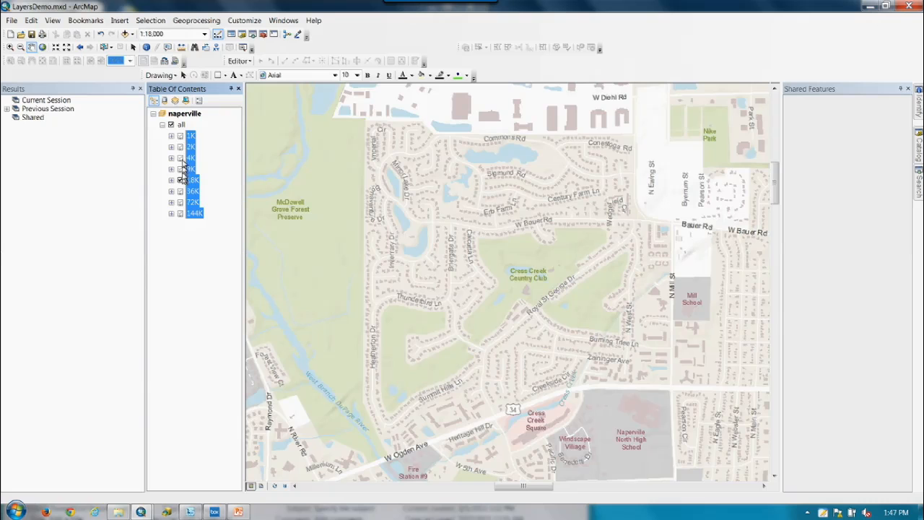
Switch the all group layer's visibility off and on again, then collapse and re-expand it and select the 1K group.
click(171, 125)
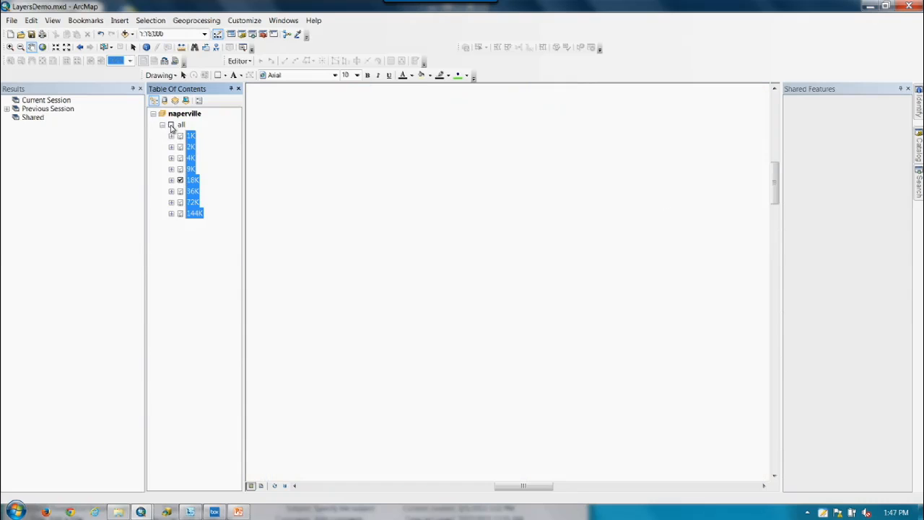
click(171, 124)
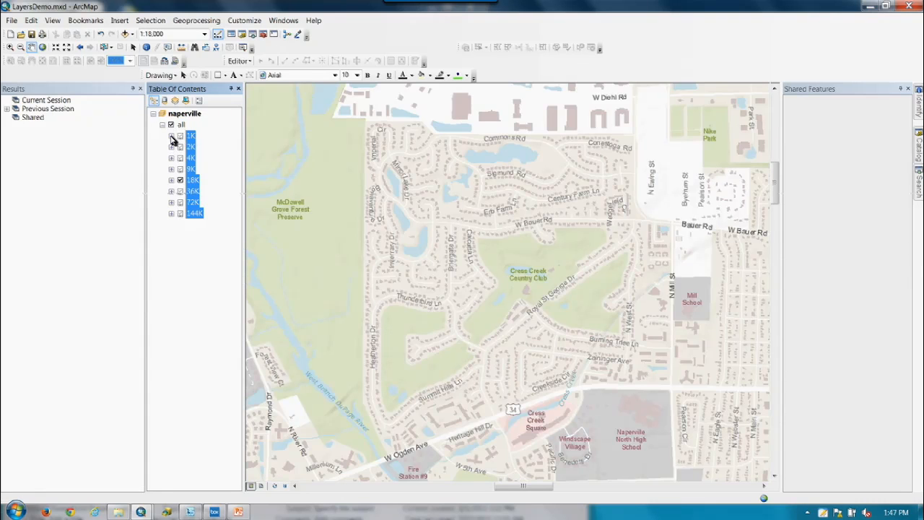
click(163, 125)
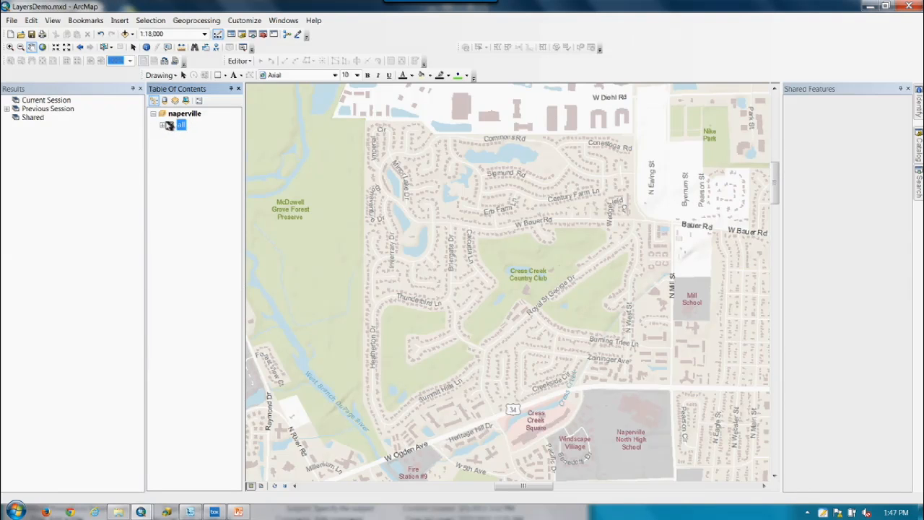
click(162, 125)
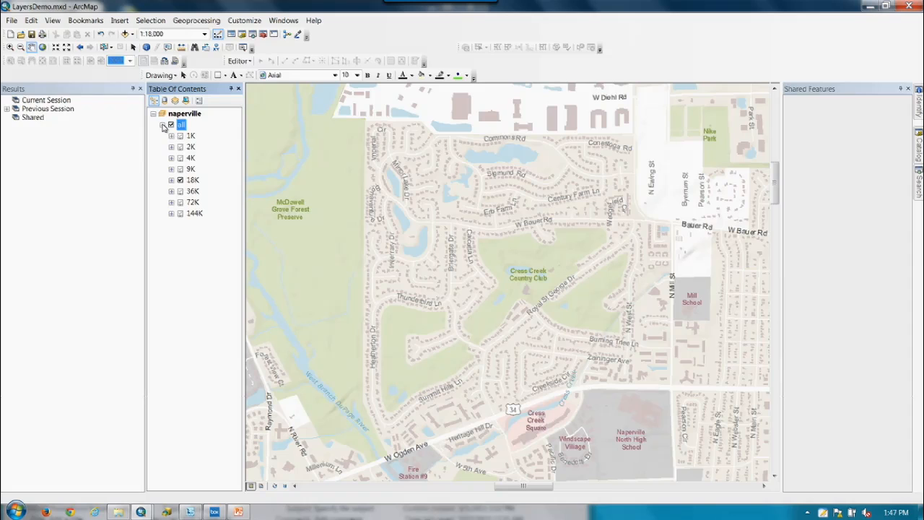
click(190, 136)
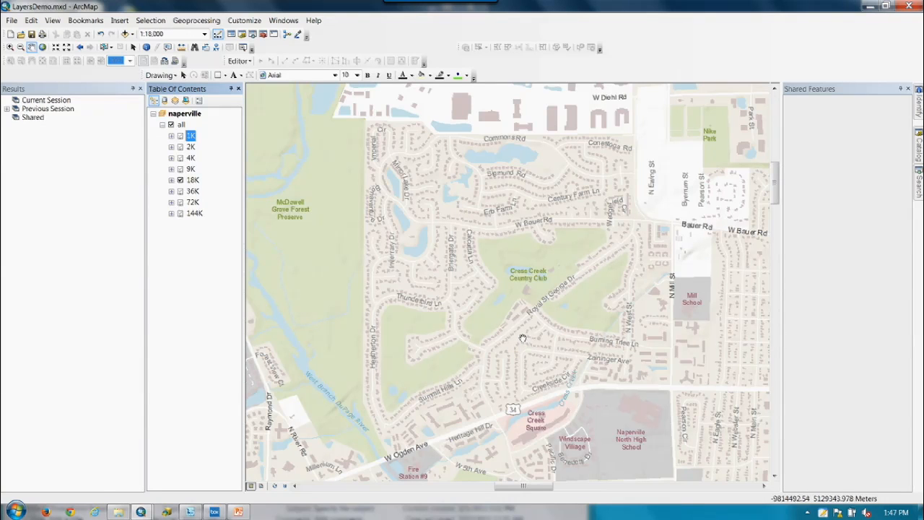
Copy the Building Footprints layer from the 1K group, paste it directly into the naperville data frame and switch the all group off.
scroll(469, 263, up, 2)
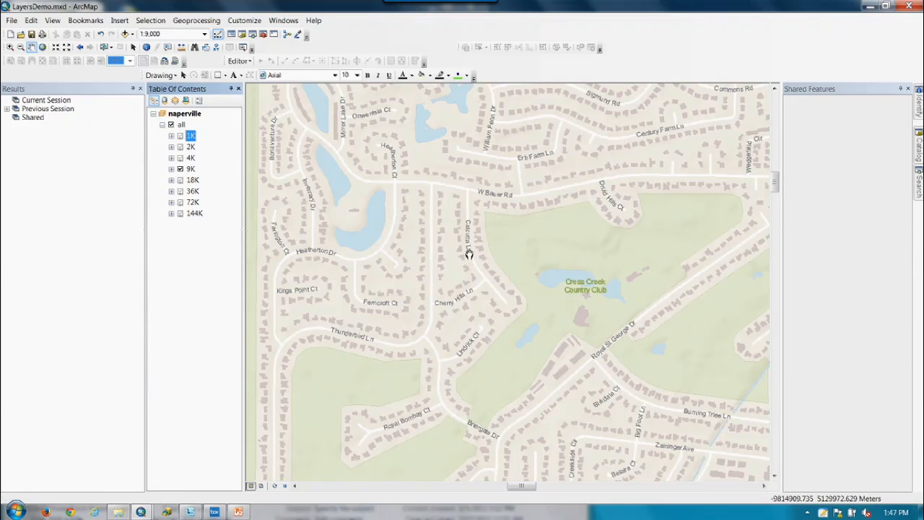
scroll(469, 254, down, 2)
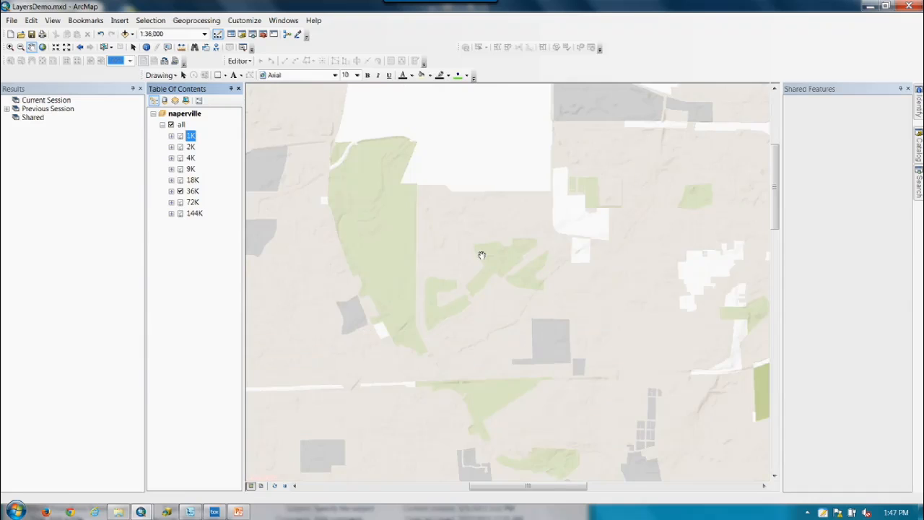
scroll(439, 261, up, 1)
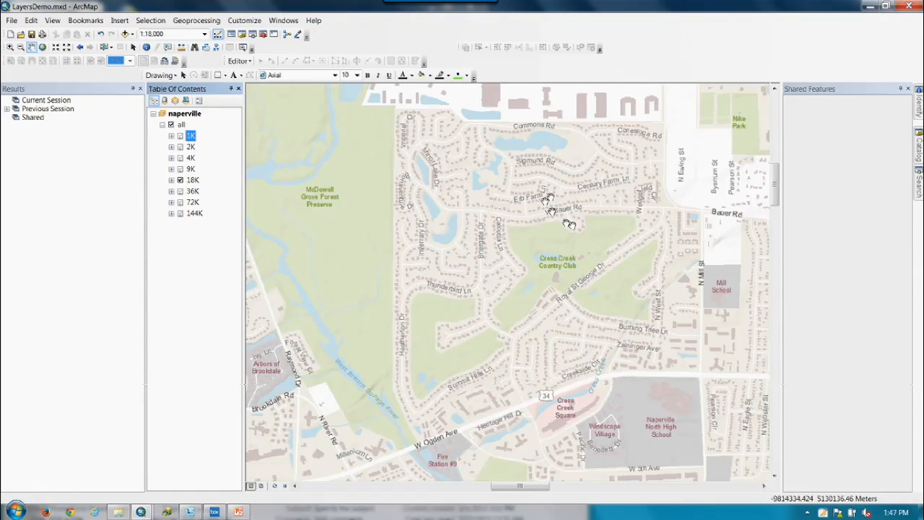
click(172, 137)
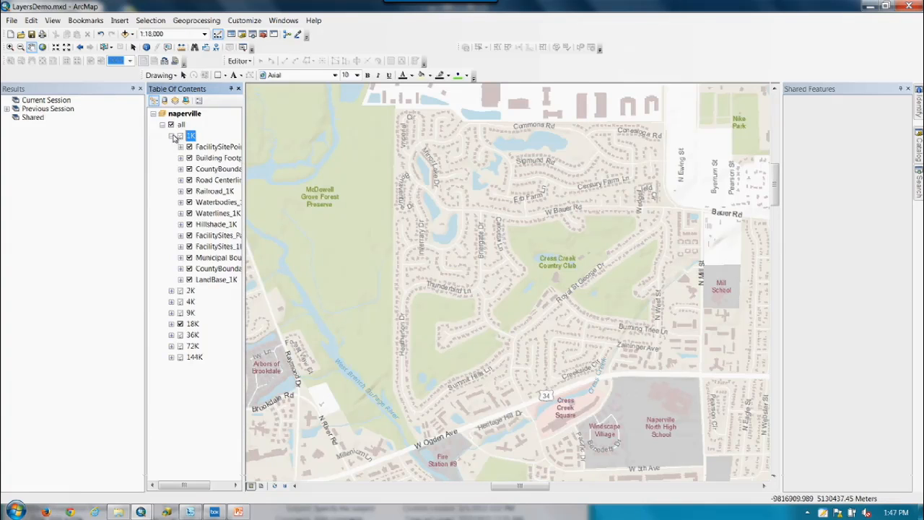
right_click(223, 159)
click(245, 166)
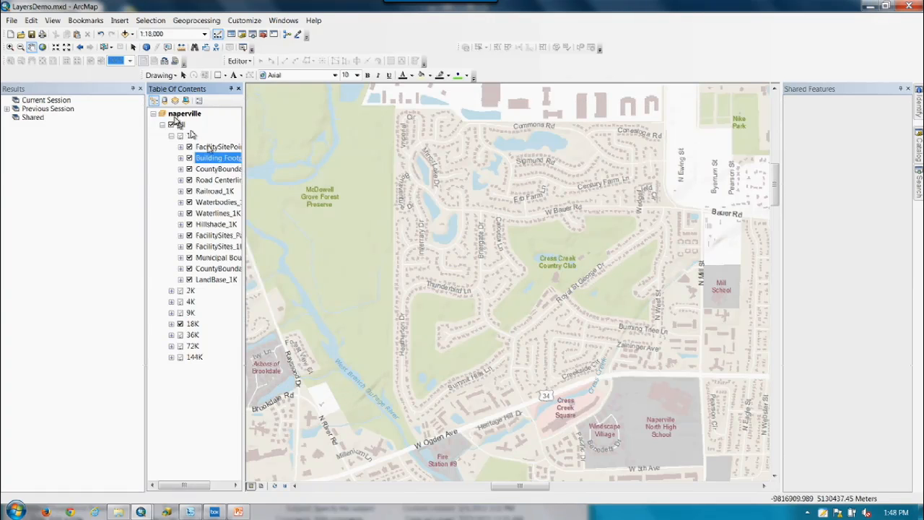
right_click(184, 114)
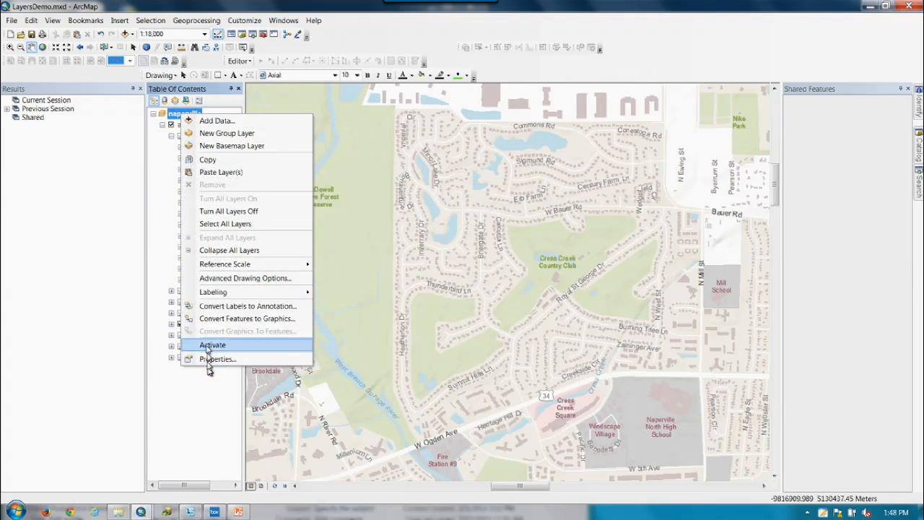
click(209, 173)
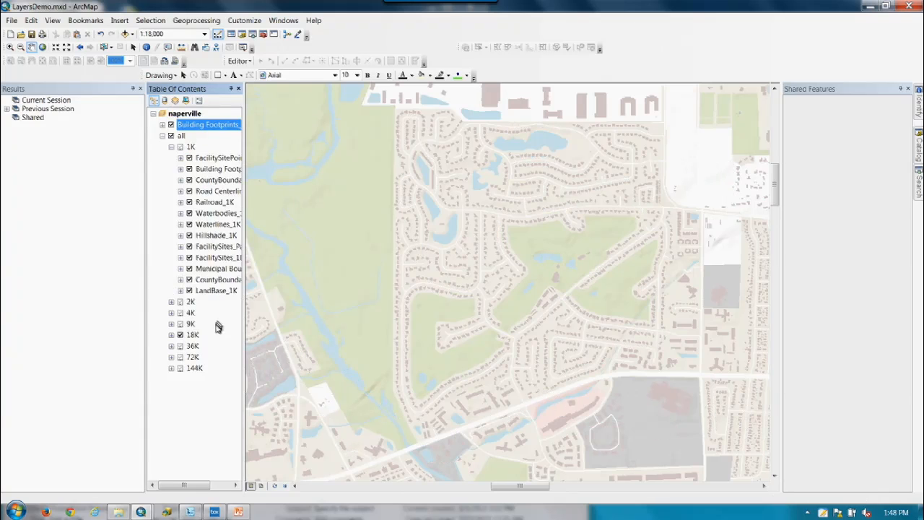
click(187, 126)
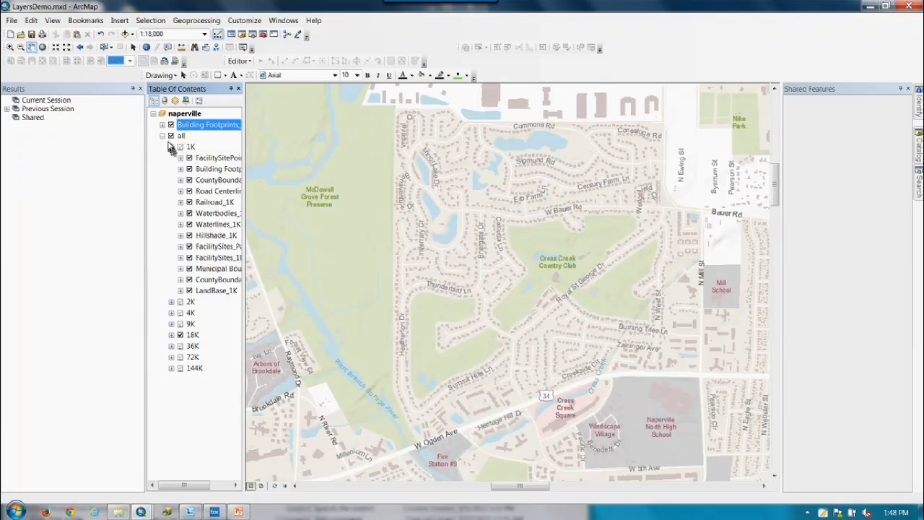
click(171, 136)
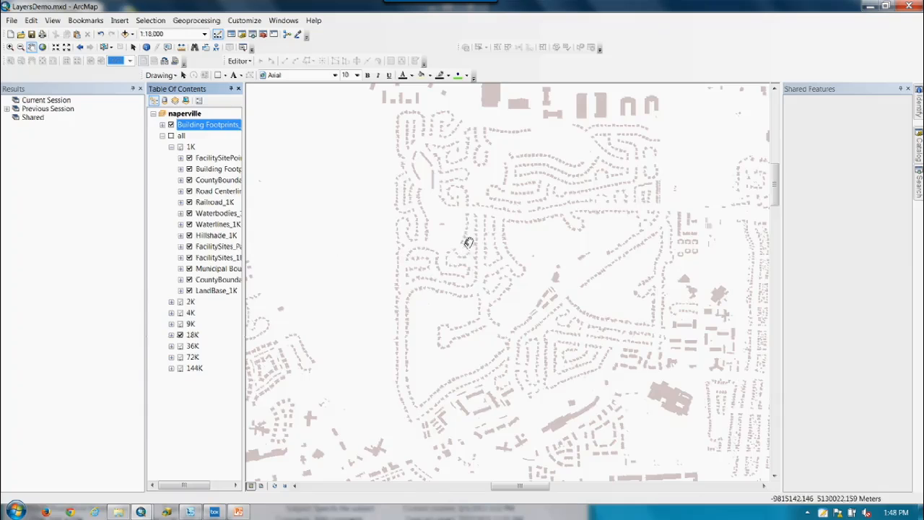
Examine how the standalone building footprints layer redraws across different areas of the map, at scales out to 1:36,000.
drag(586, 388, 471, 207)
drag(466, 361, 493, 145)
drag(452, 337, 597, 88)
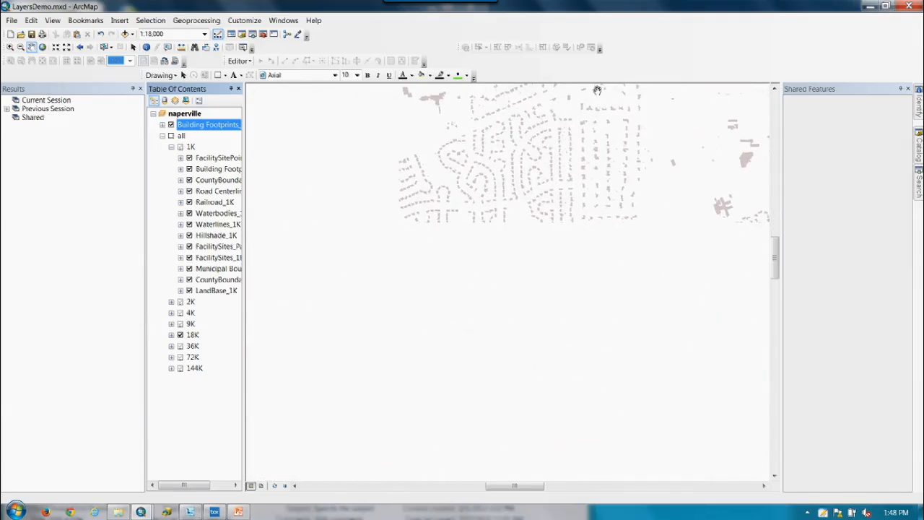
scroll(561, 196, up, 3)
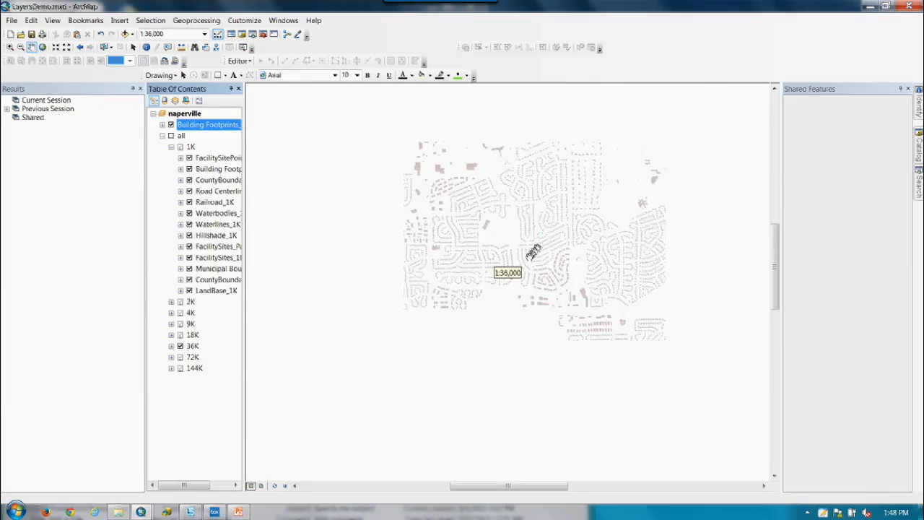
drag(489, 217, 612, 152)
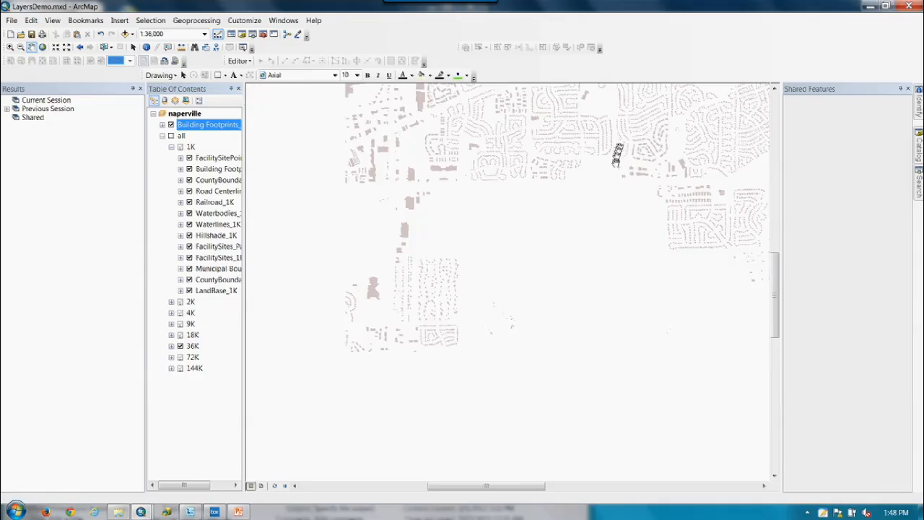
drag(384, 376, 598, 163)
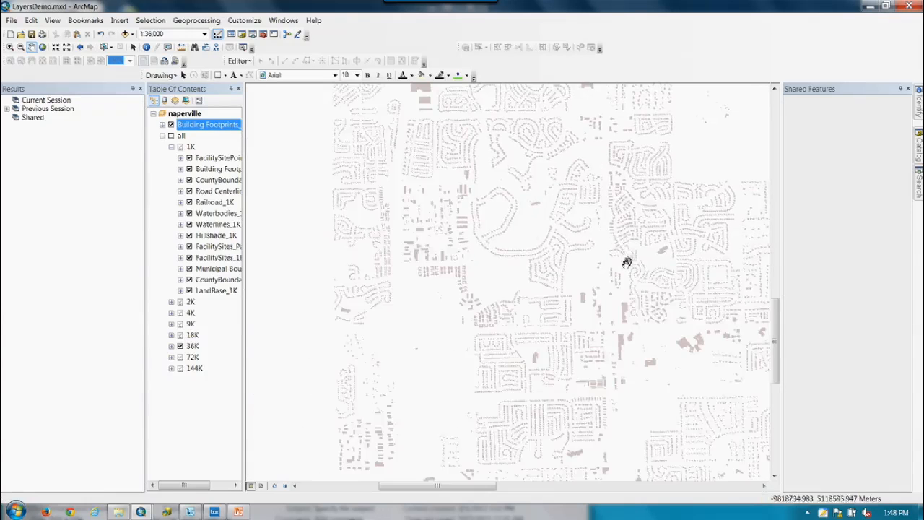
drag(600, 258, 429, 96)
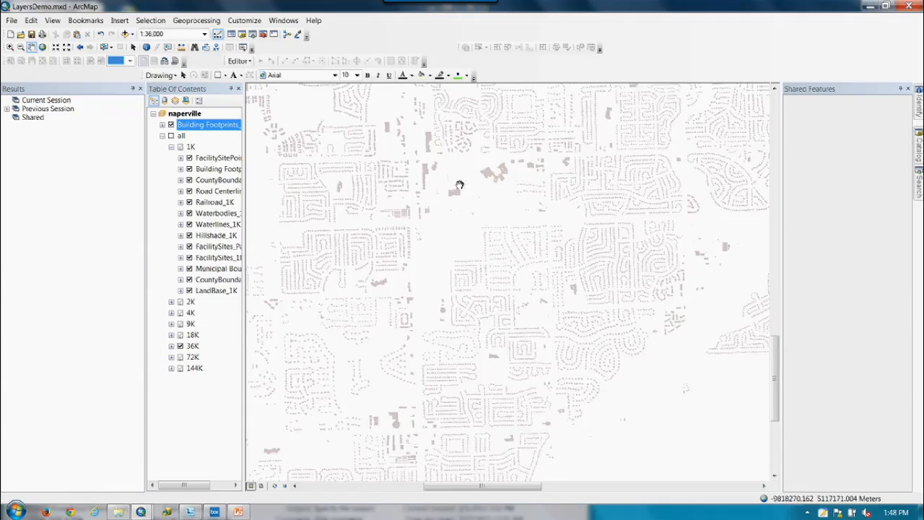
drag(423, 185, 626, 402)
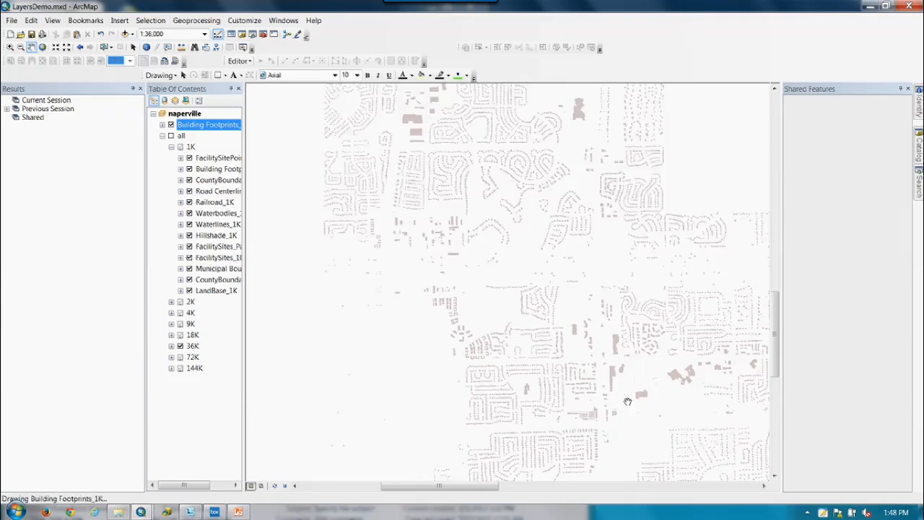
drag(606, 352, 508, 226)
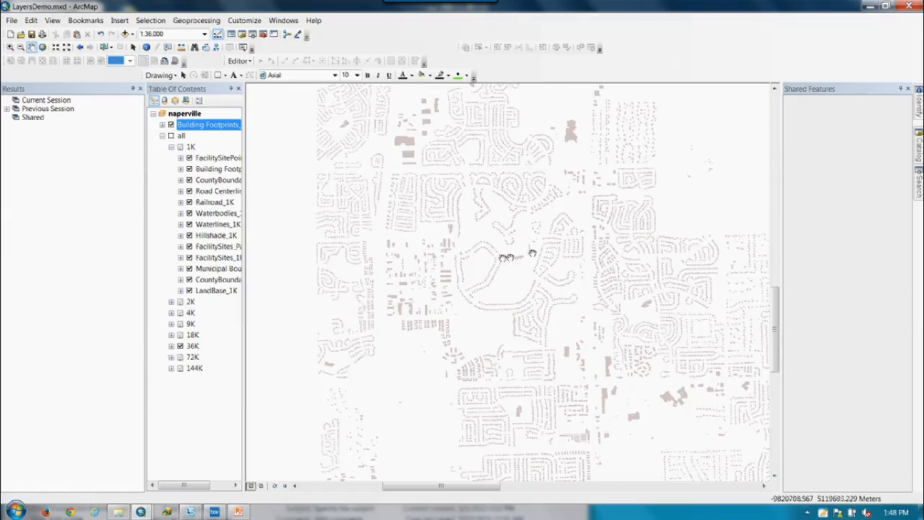
Add a new basemap layer to the naperville data frame.
right_click(186, 117)
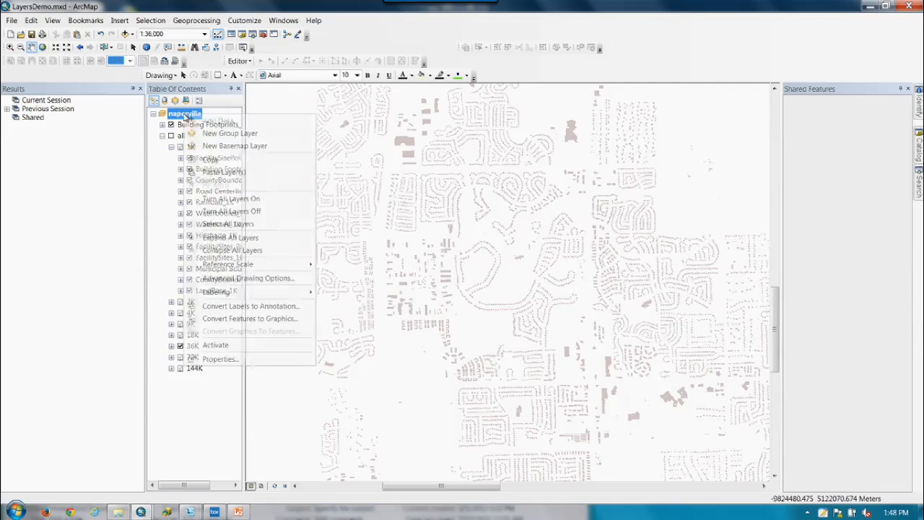
click(224, 146)
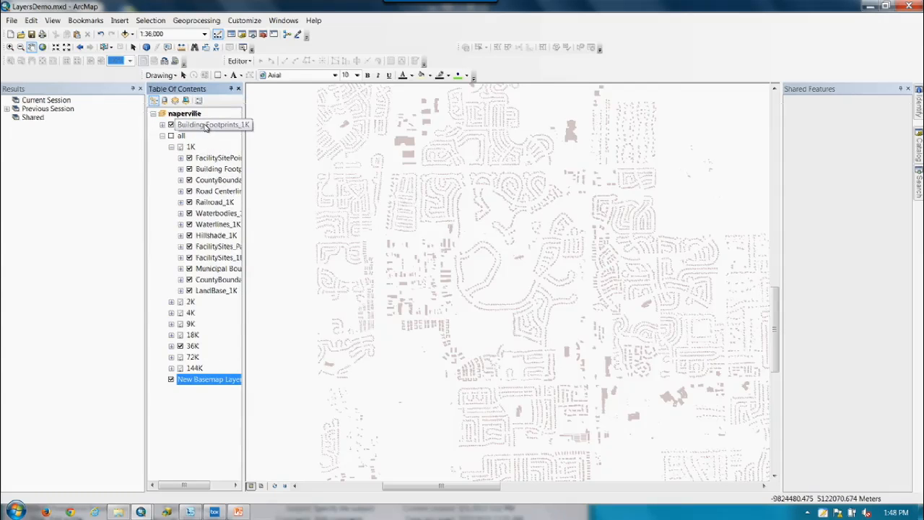
Review the standalone Building Footprints_1K layer's source, selection, symbology and definition query properties, cancel without changes, and move it into the new basemap layer.
right_click(217, 127)
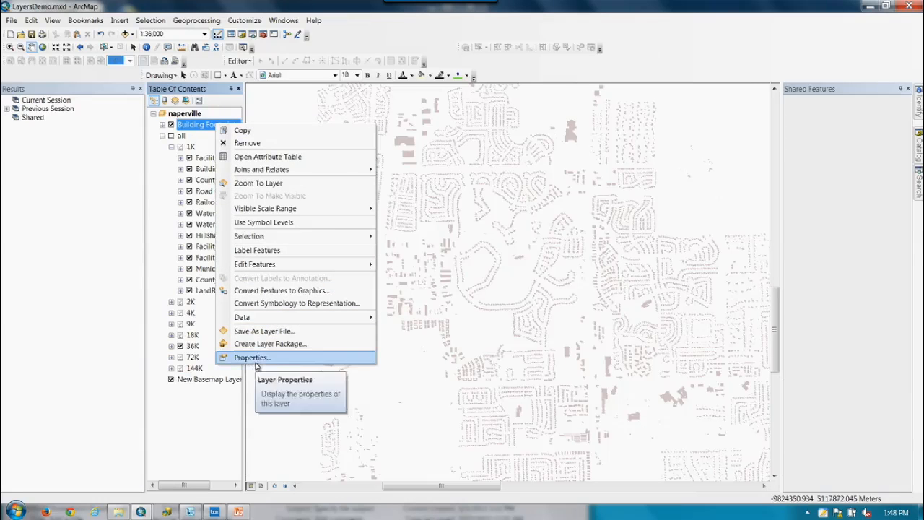
click(253, 358)
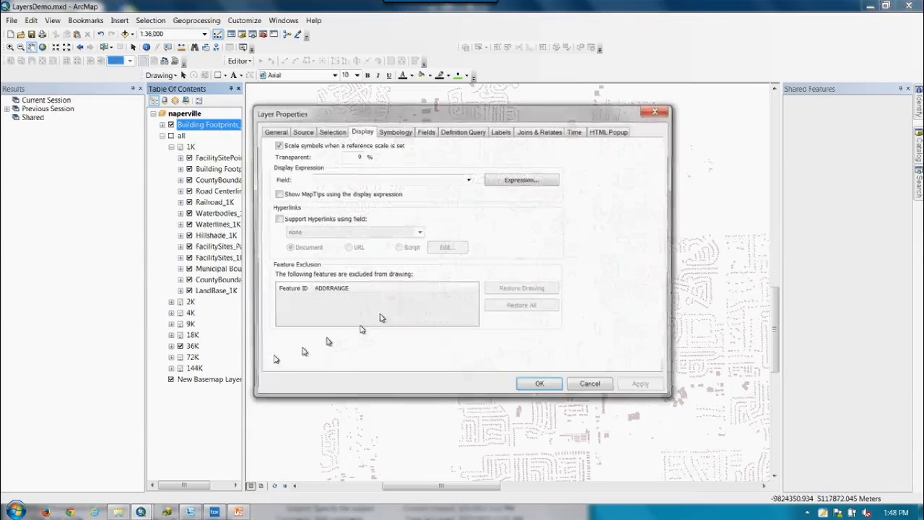
click(298, 132)
click(329, 131)
click(394, 132)
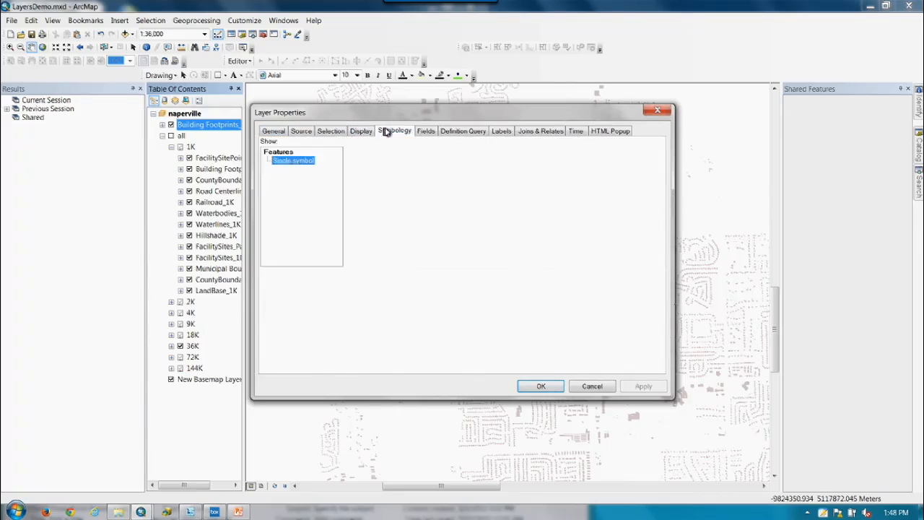
click(475, 131)
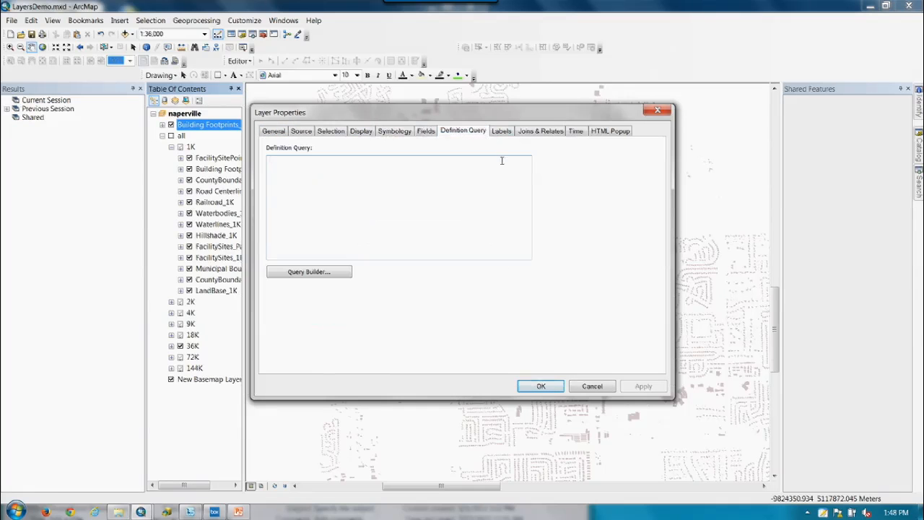
click(595, 386)
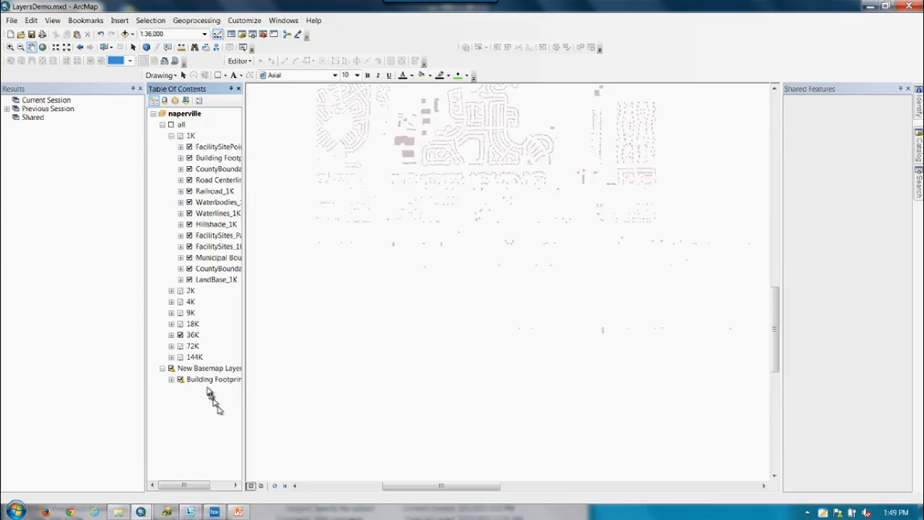
Check which properties are available for the Building Footprints_1K layer inside the basemap layer and close them without changes.
right_click(209, 380)
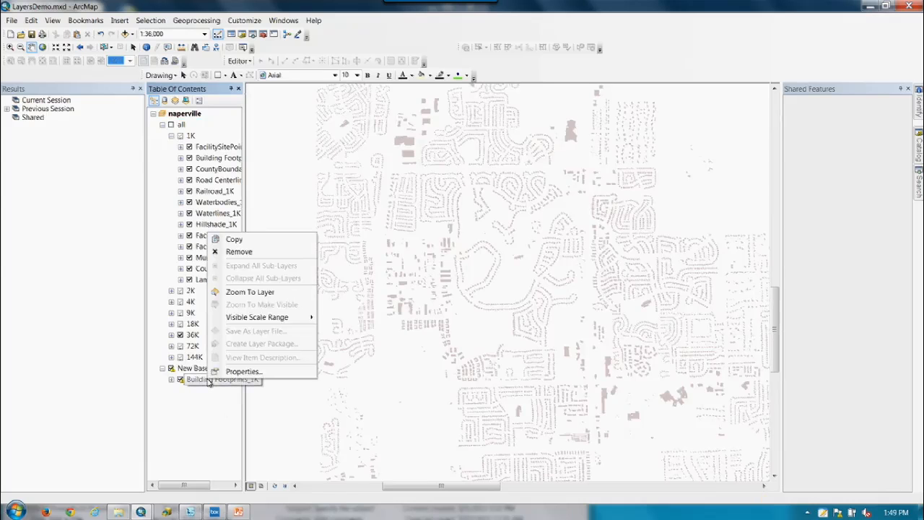
click(233, 371)
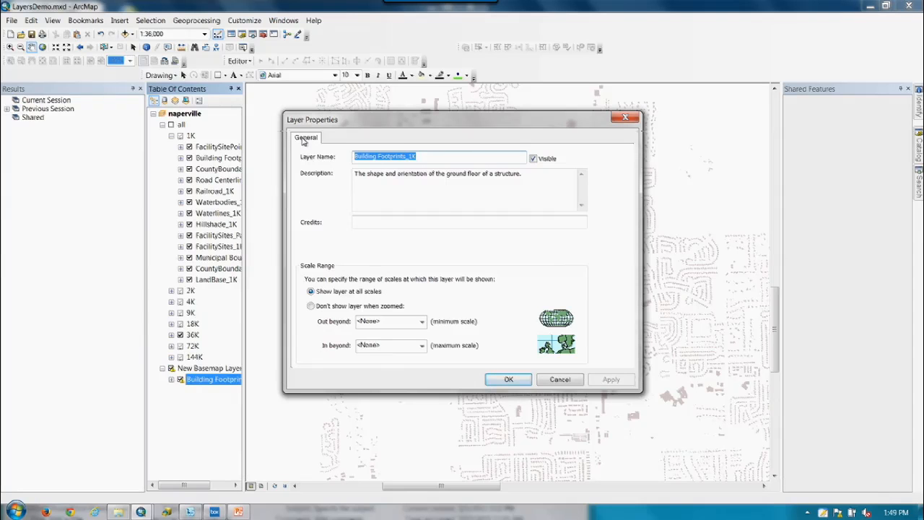
click(560, 381)
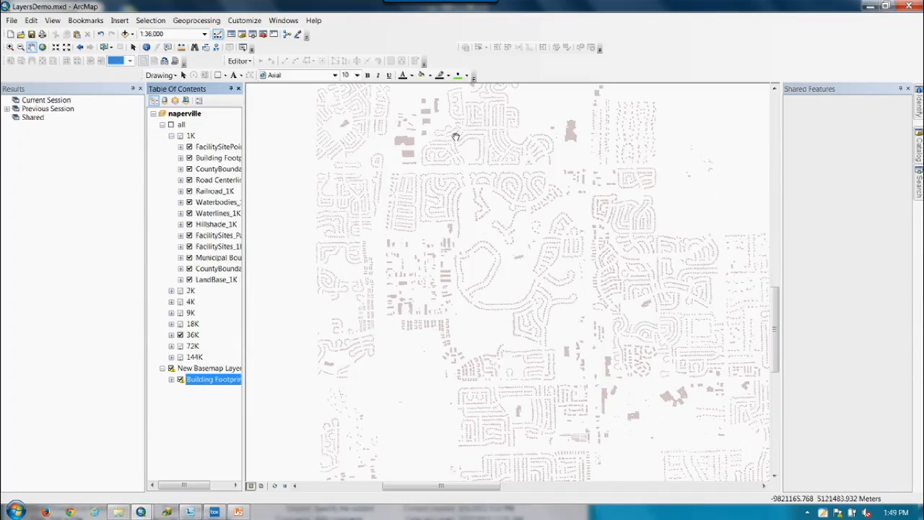
Examine how the building footprints in the basemap layer redraw across the map at scales between 1:4,000 and 1:72,000.
drag(477, 138, 477, 429)
drag(530, 200, 469, 435)
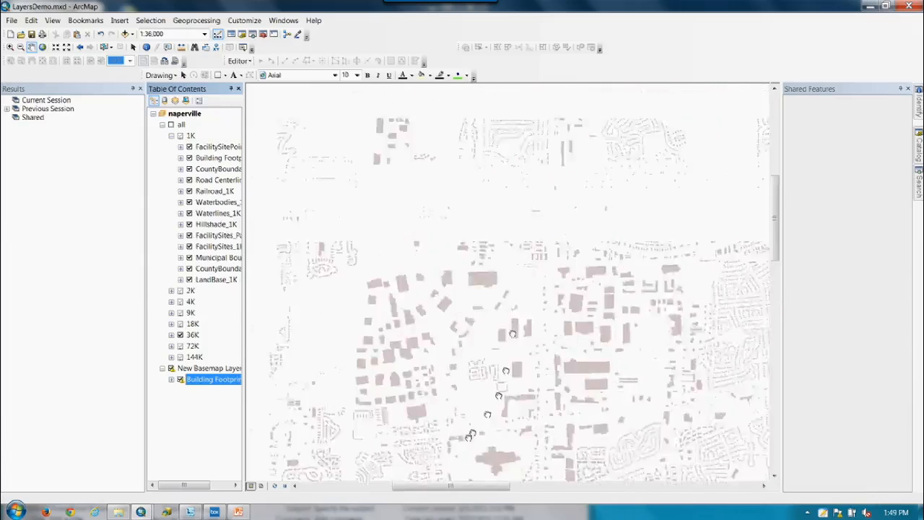
drag(550, 243, 546, 452)
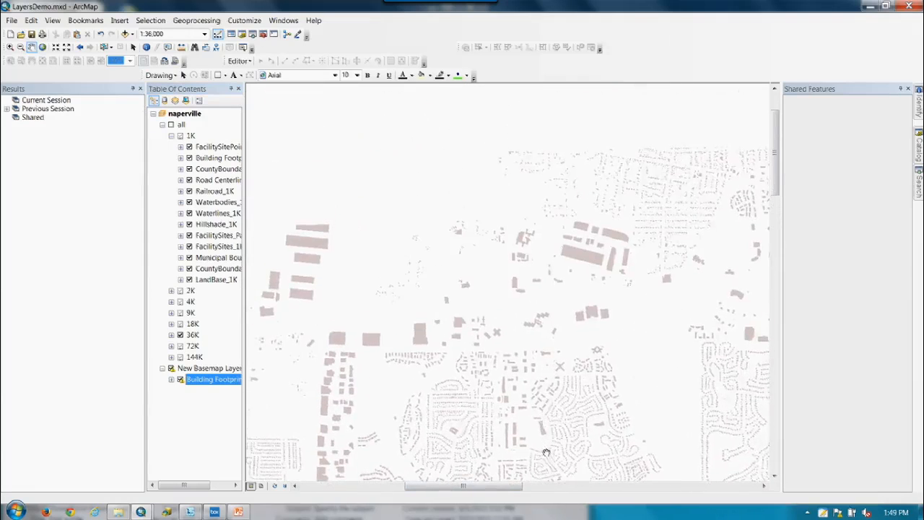
scroll(547, 452, up, 3)
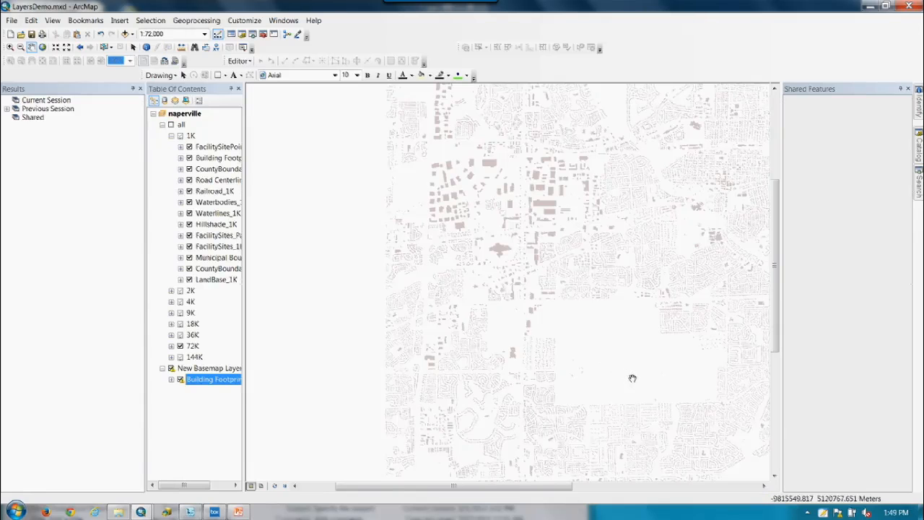
drag(633, 378, 503, 249)
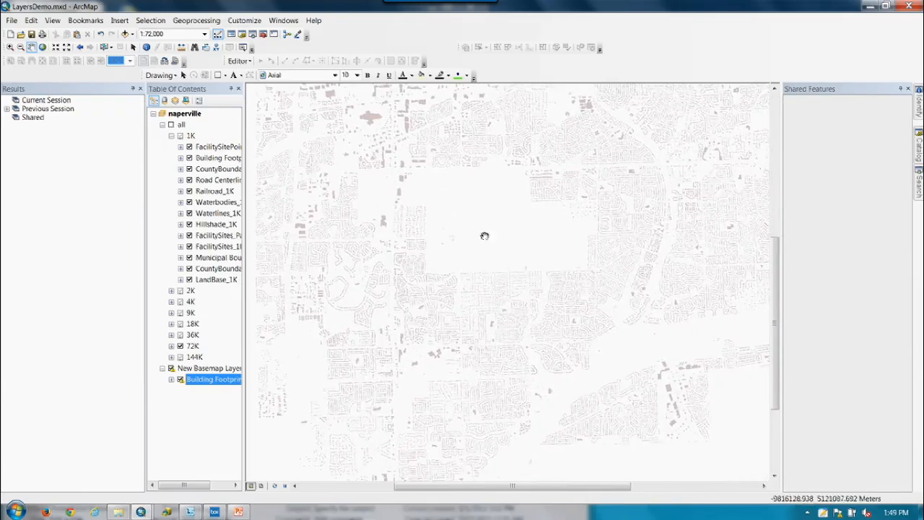
scroll(559, 284, down, 5)
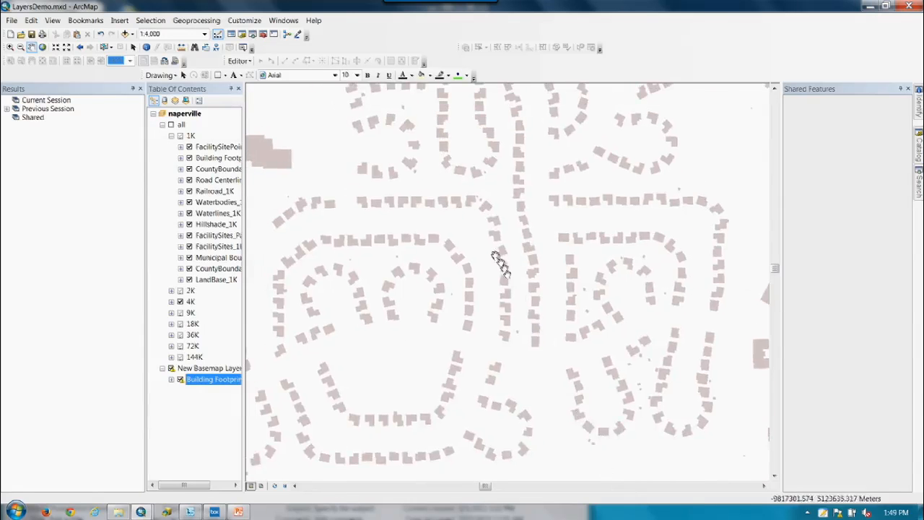
drag(498, 256, 629, 517)
drag(641, 194, 373, 515)
scroll(453, 404, up, 2)
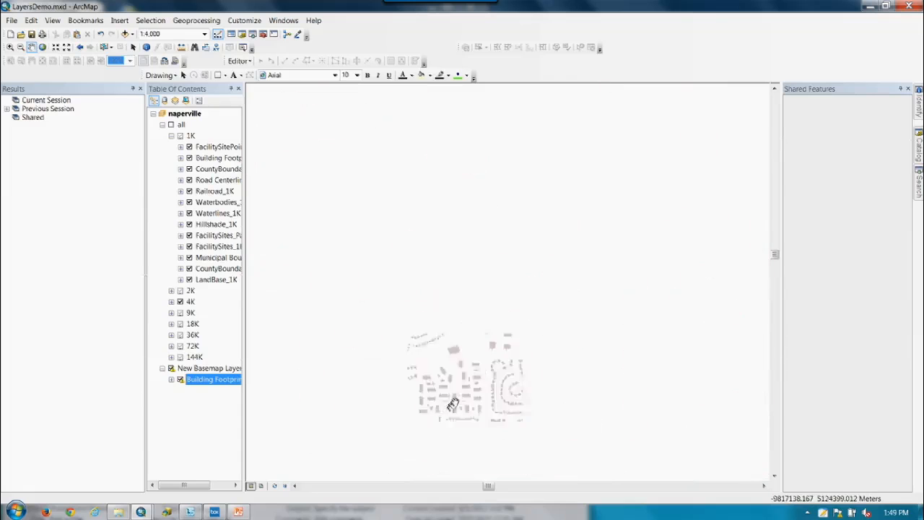
scroll(452, 404, up, 2)
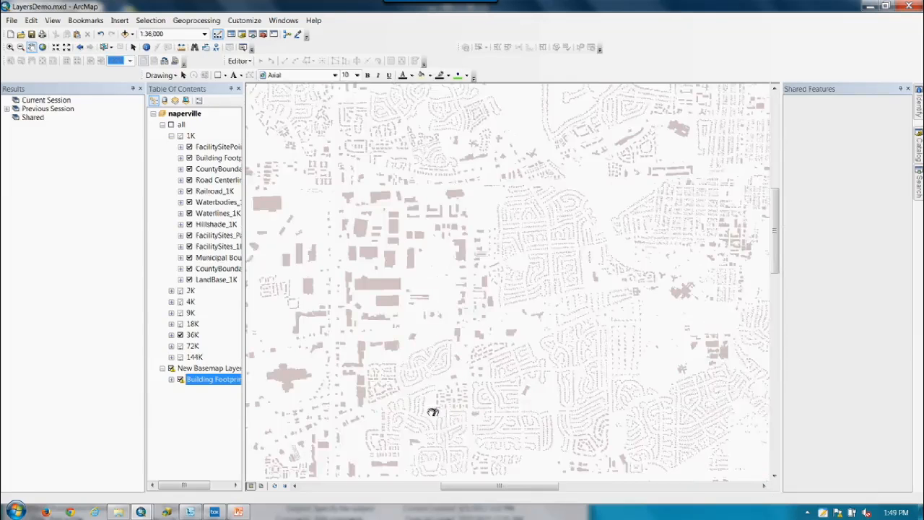
drag(431, 413, 561, 280)
drag(427, 243, 642, 304)
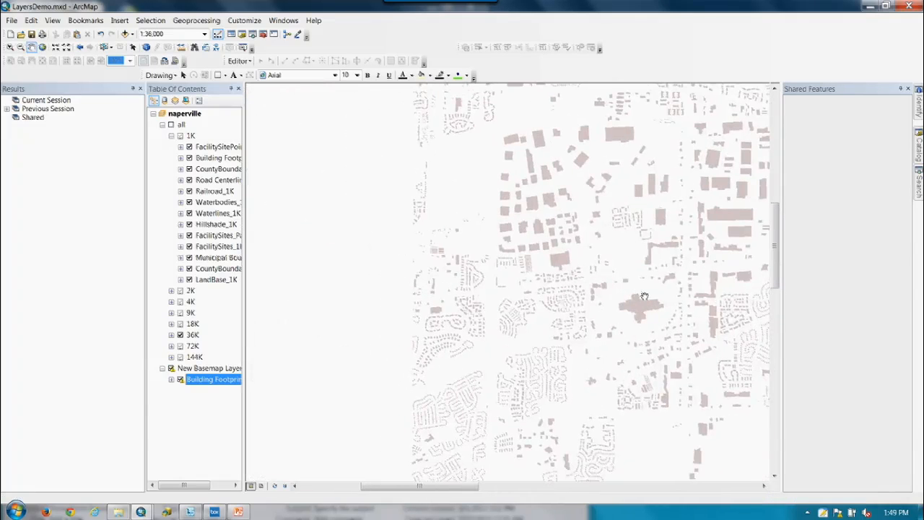
drag(693, 237, 413, 289)
drag(546, 270, 425, 326)
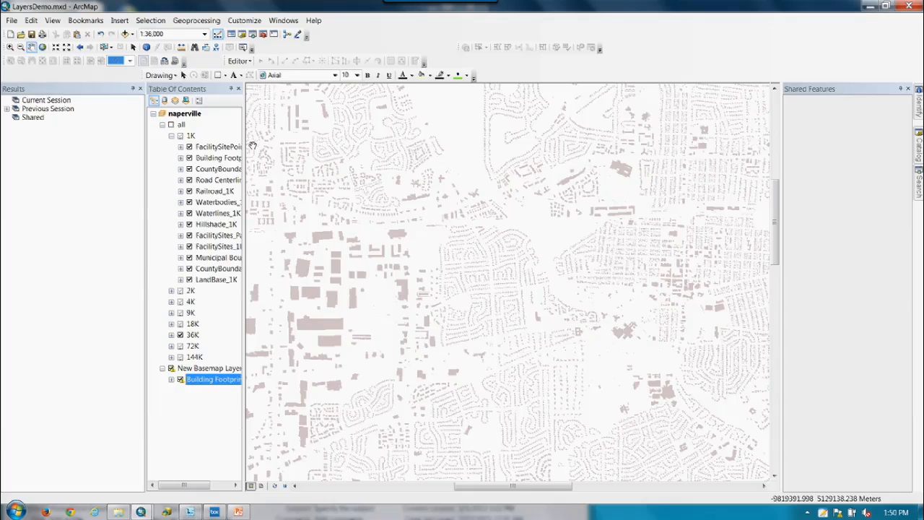
Turn on the all group layer in the naperville data frame and save it as the layer file all.lyr in C:\temp.
click(171, 125)
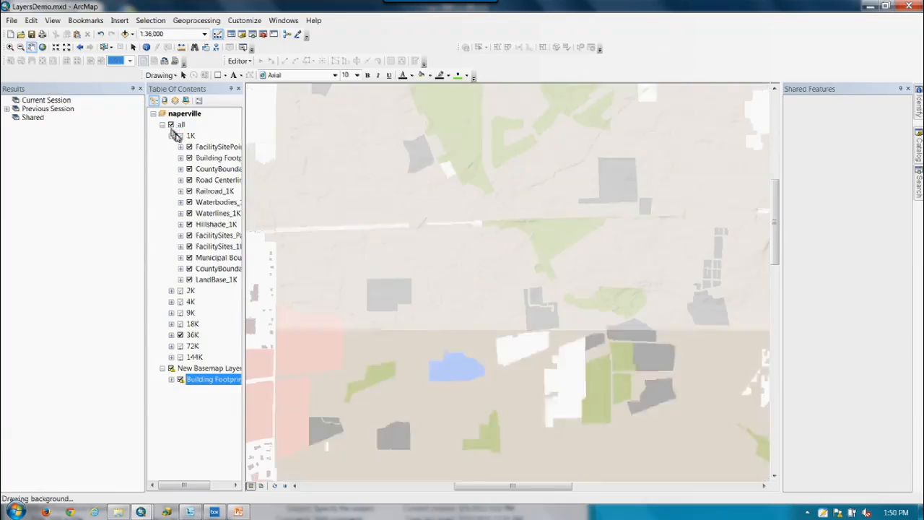
right_click(183, 125)
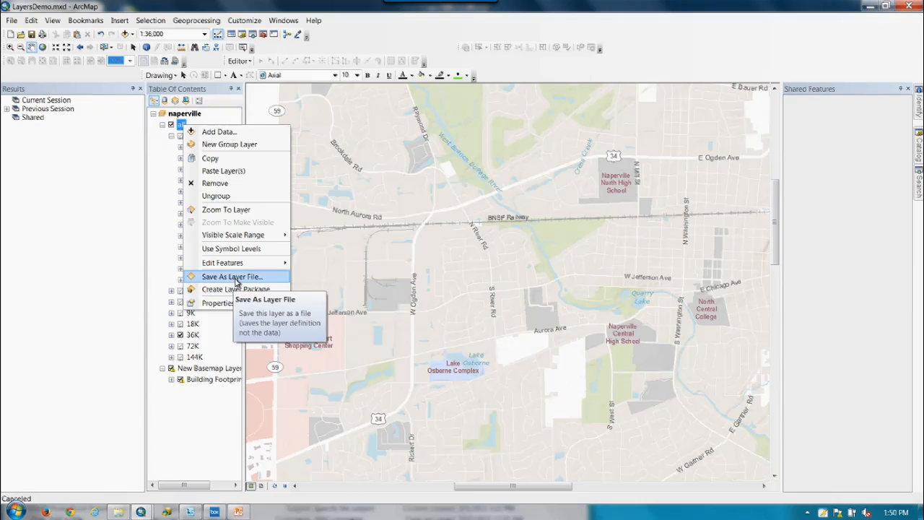
click(231, 277)
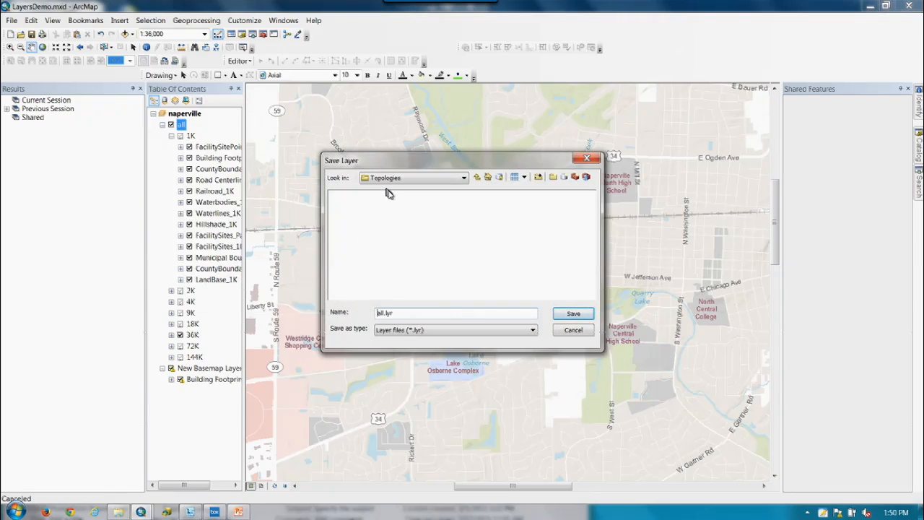
click(477, 178)
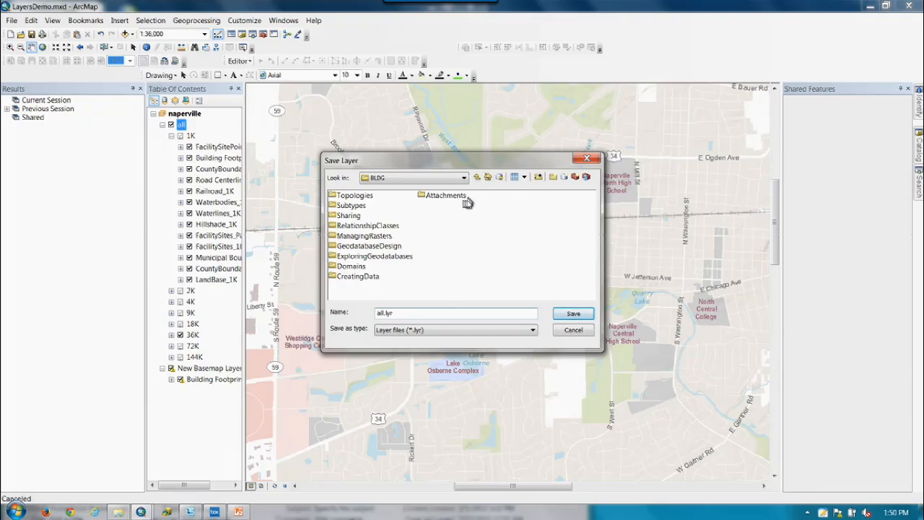
click(477, 177)
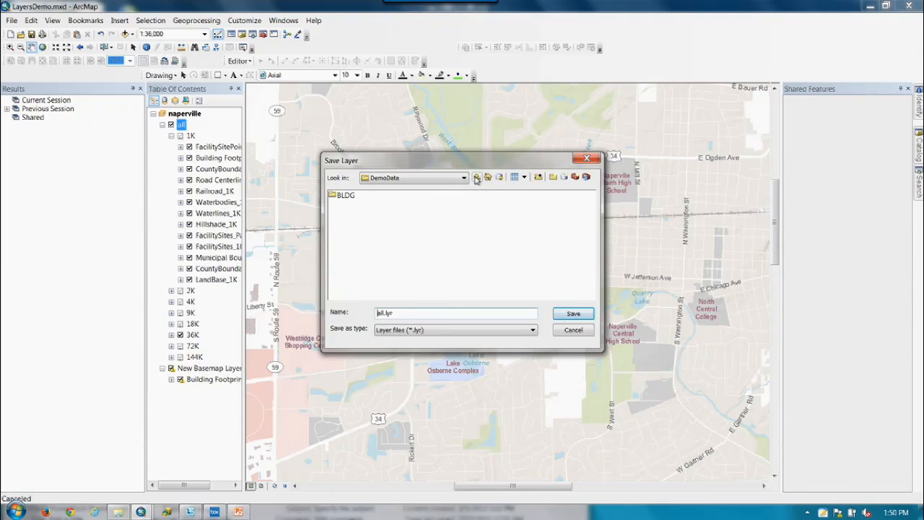
click(476, 177)
click(477, 177)
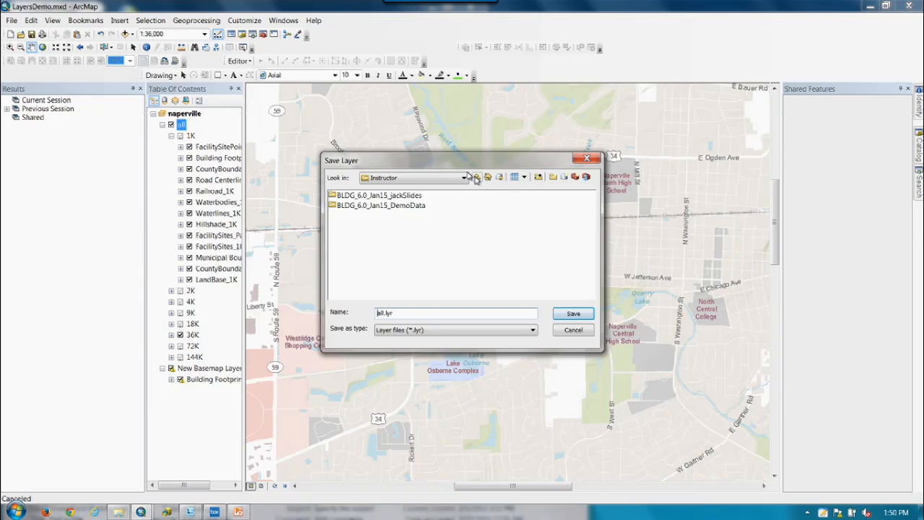
click(477, 178)
click(476, 178)
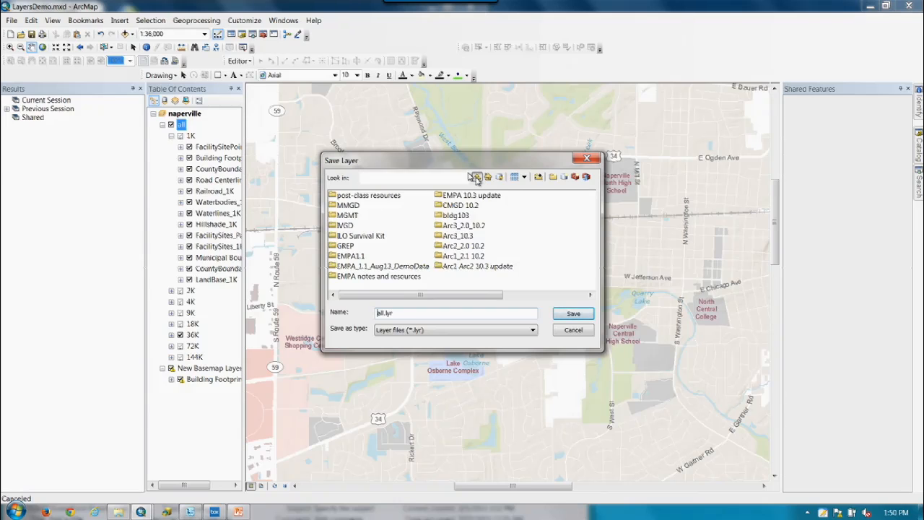
click(477, 178)
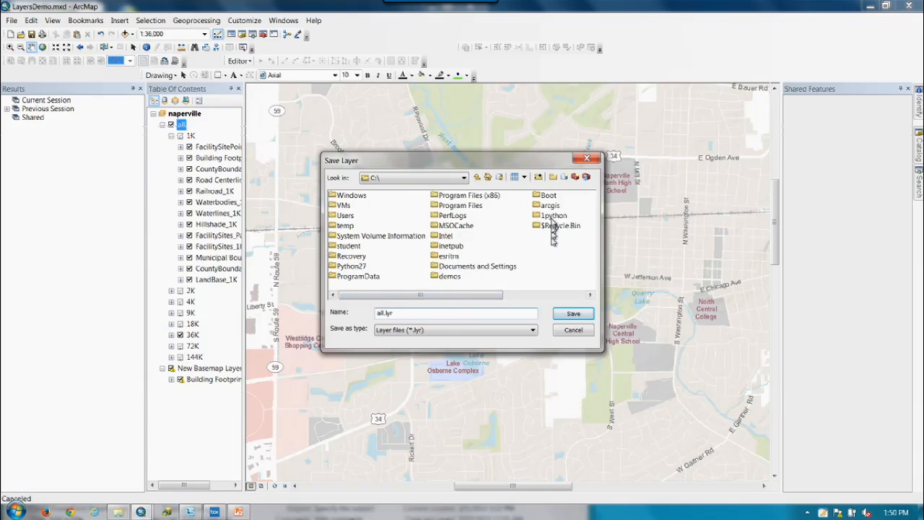
double_click(344, 225)
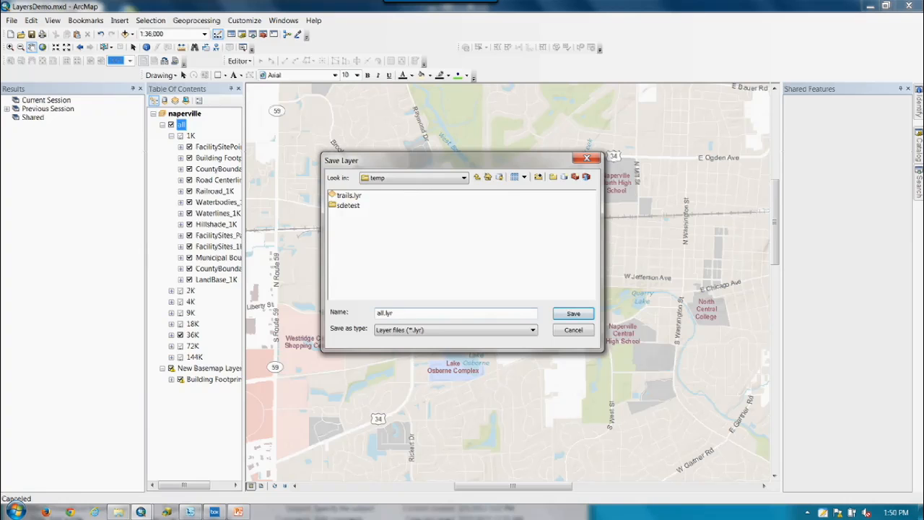
click(584, 316)
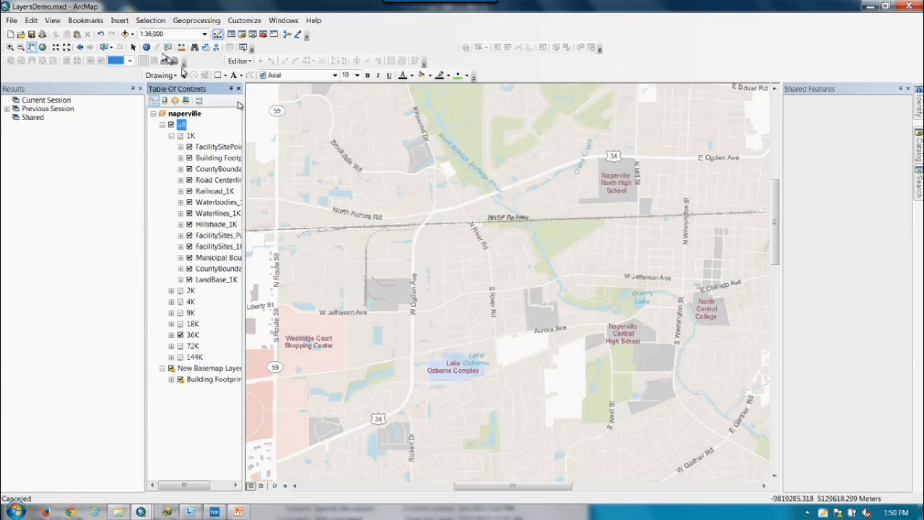
Create a new blank map document without saving the changes to LayersDemo.mxd.
click(10, 35)
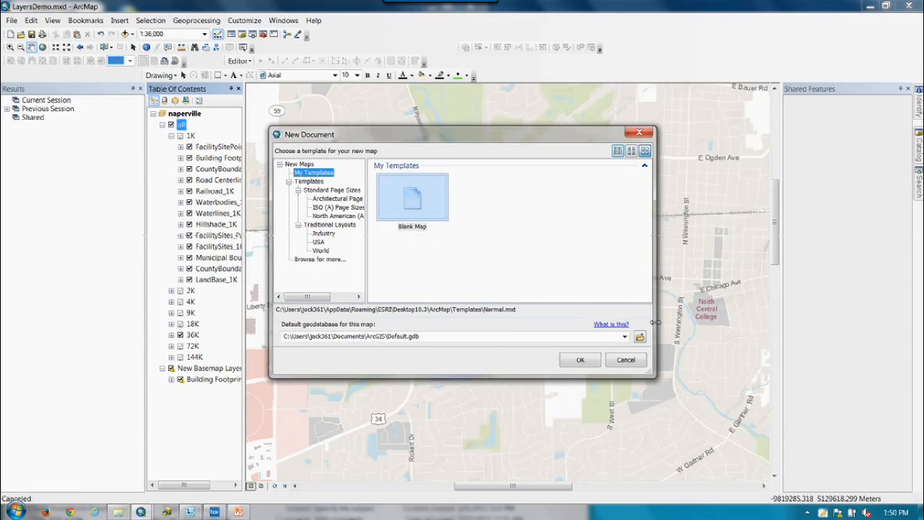
click(579, 360)
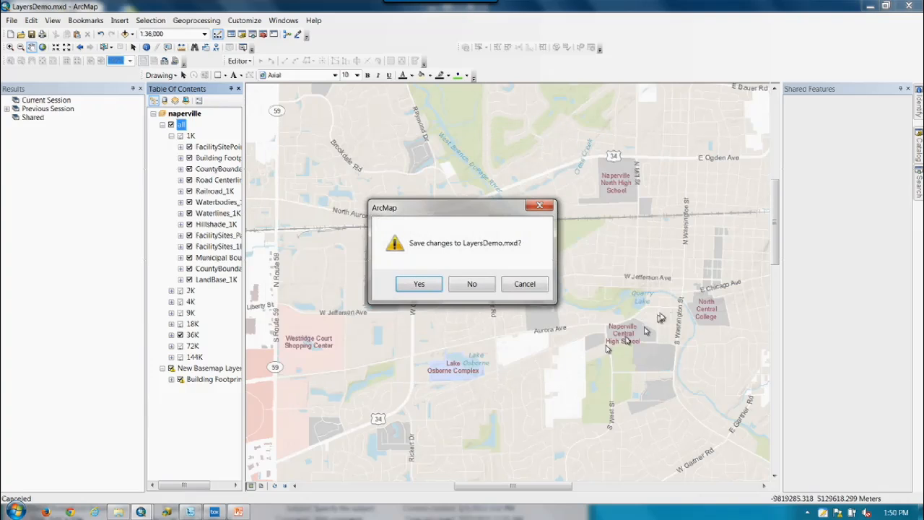
click(473, 284)
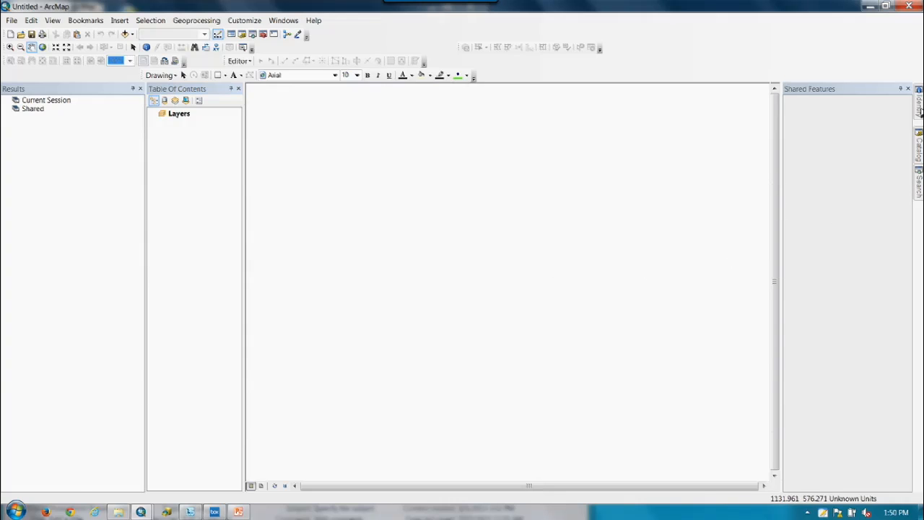
Add all.lyr from the temp folder to the blank map, upgrading the data frame to the Maplex Label Engine.
mouse_move(919, 147)
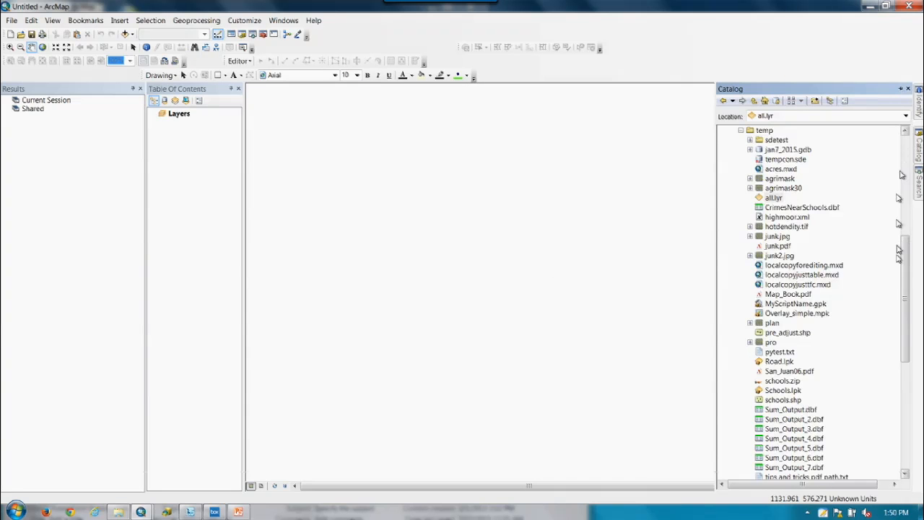
mouse_move(902, 275)
mouse_down()
mouse_move(909, 262)
mouse_move(908, 283)
mouse_move(907, 275)
mouse_up()
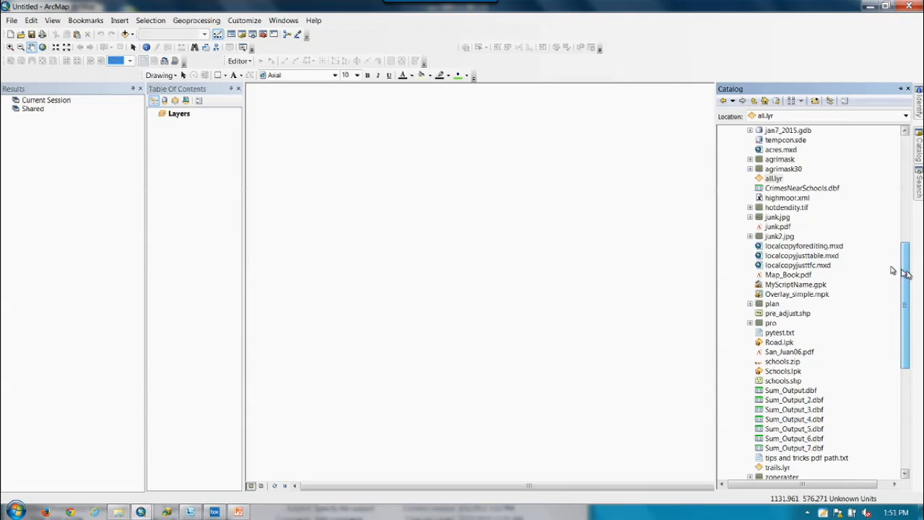
drag(769, 178, 502, 186)
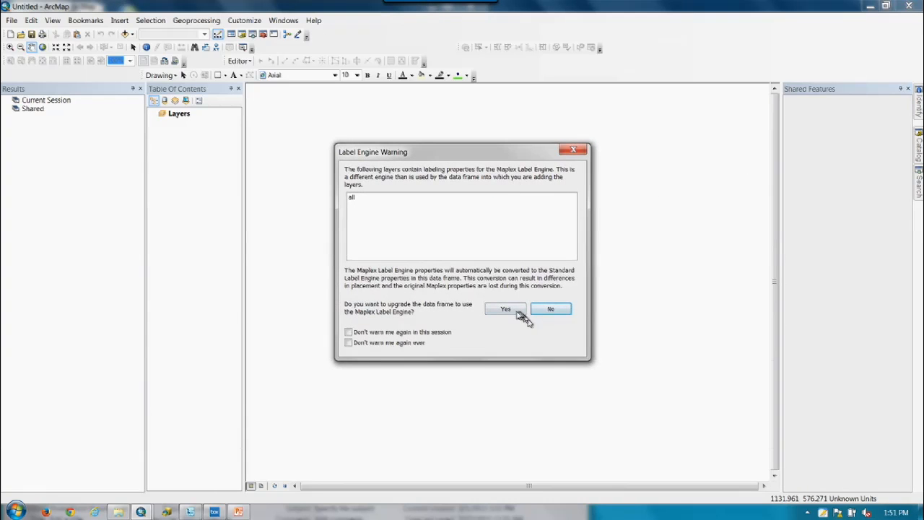
click(510, 306)
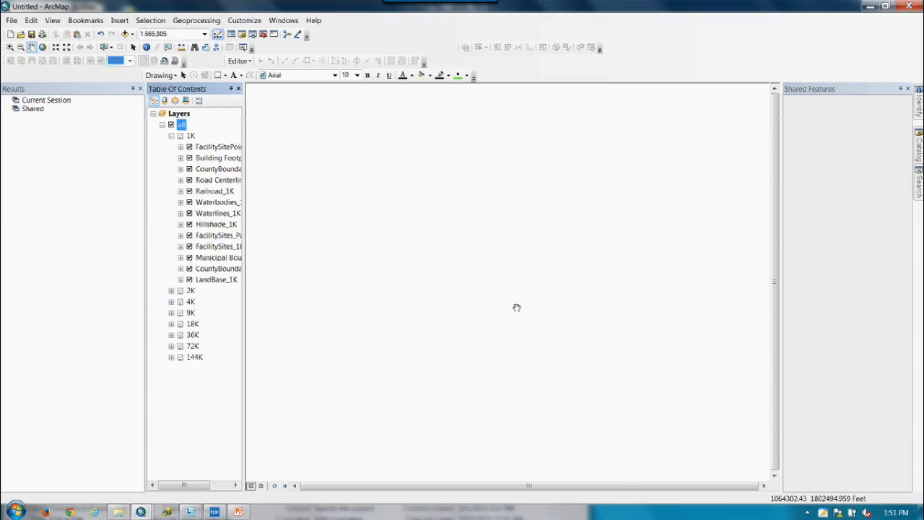
Close the Results window, zoom to the extent of the FacilitySitePoint_1K layer, and enlarge the Naperville map to 1:50,000.
click(140, 88)
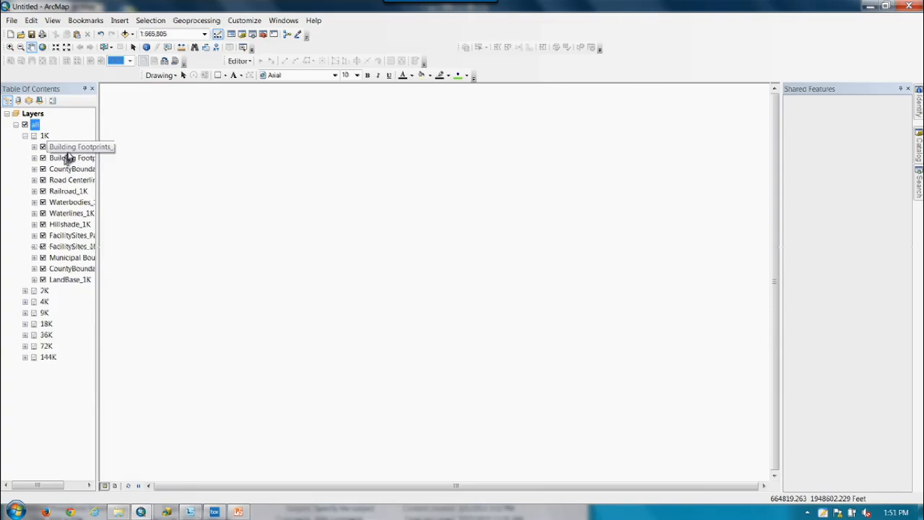
right_click(69, 149)
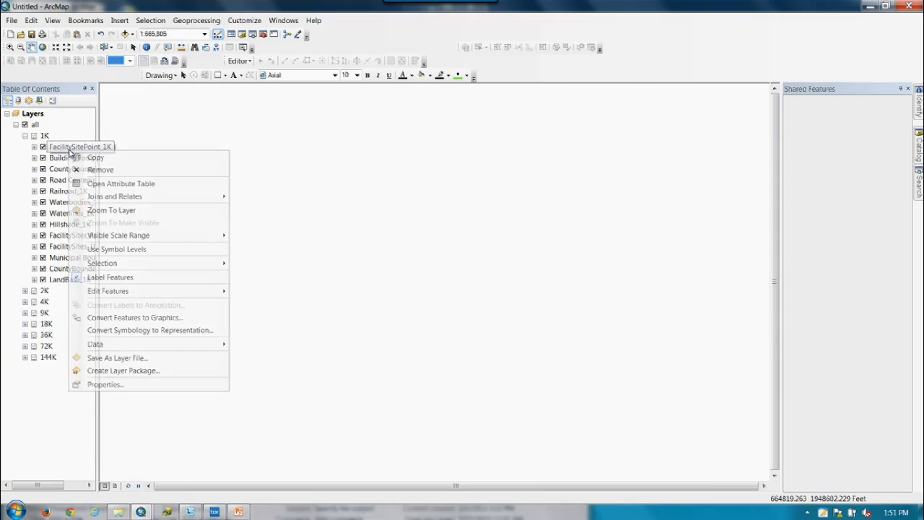
click(109, 209)
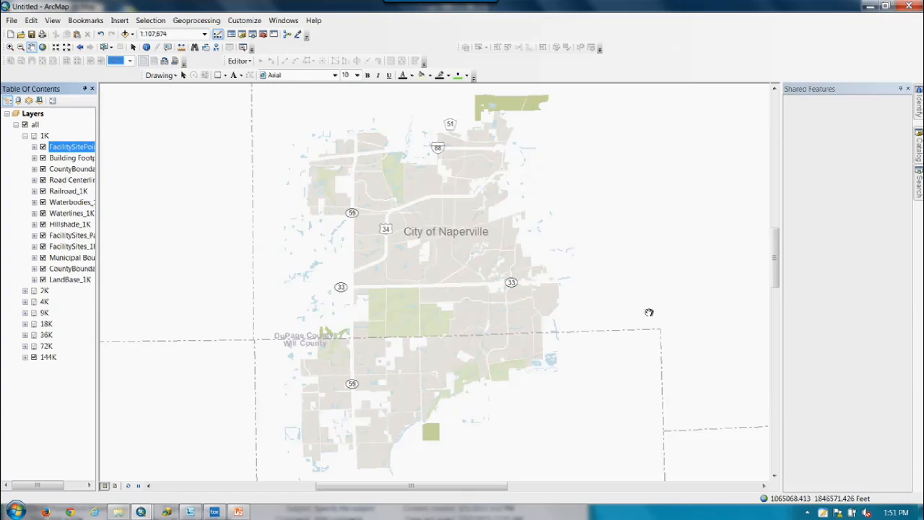
scroll(446, 242, up, 2)
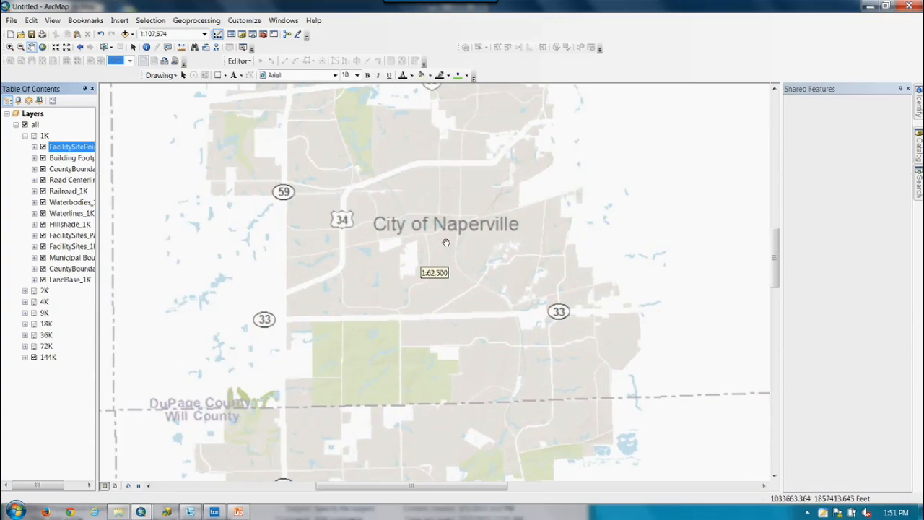
scroll(447, 241, up, 1)
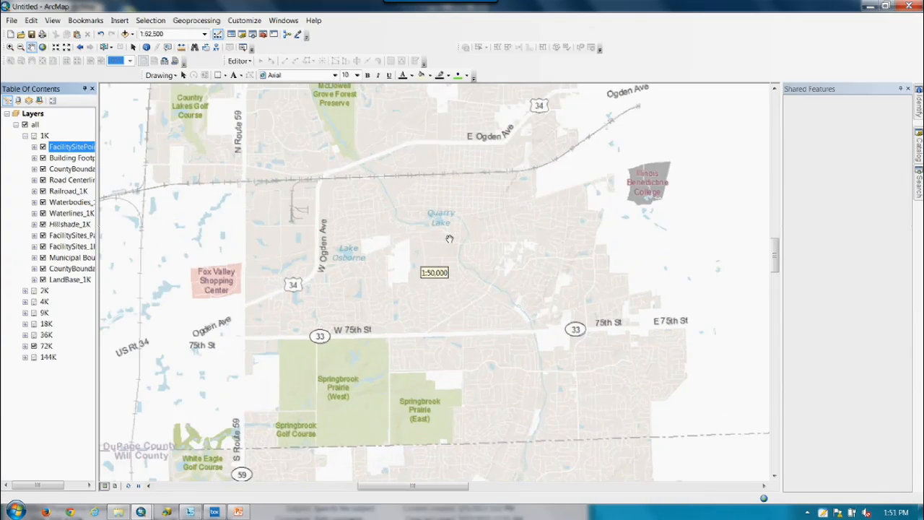
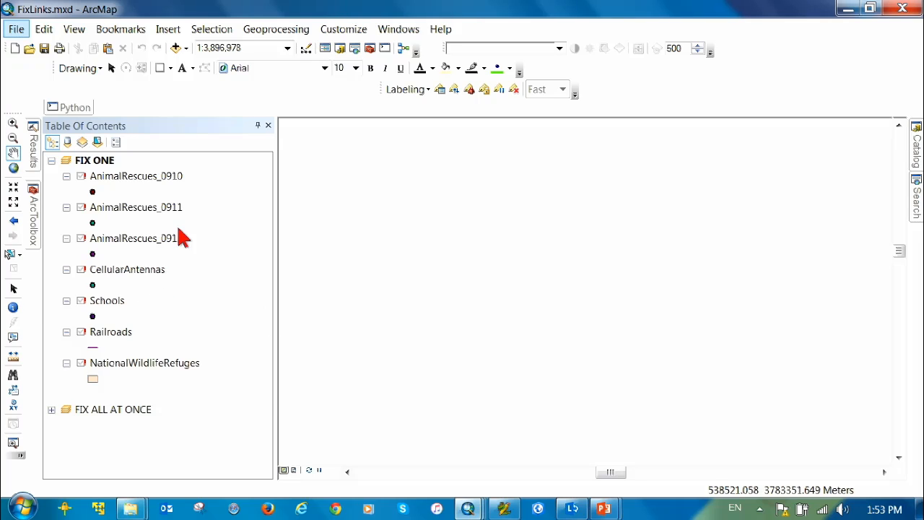
In FixLinks.mxd, check the commands available for FIX ONE's AnimalRescues_0910 layer, and activate and expand the FIX ALL AT ONCE data frame.
right_click(137, 180)
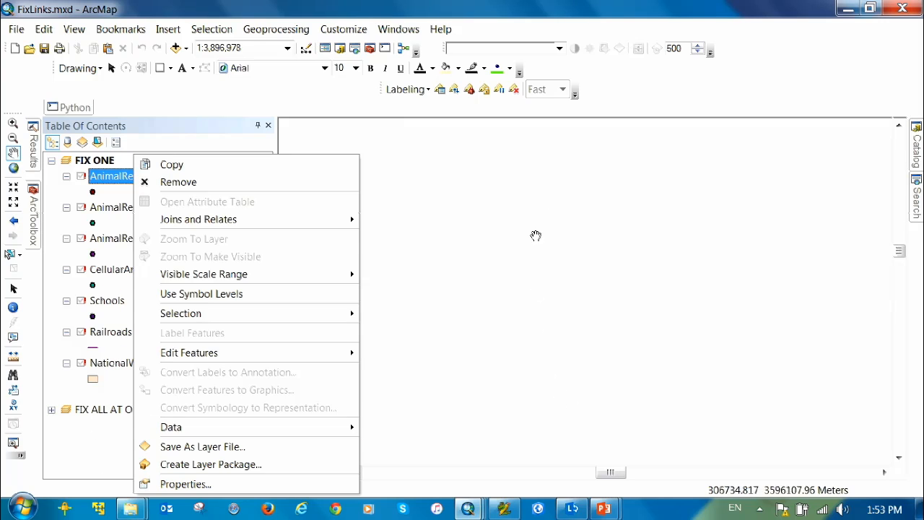
click(791, 101)
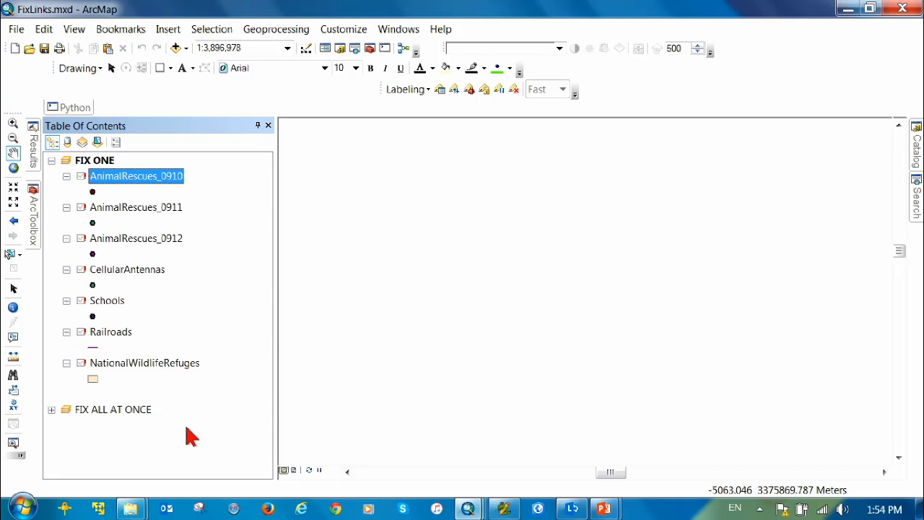
click(122, 409)
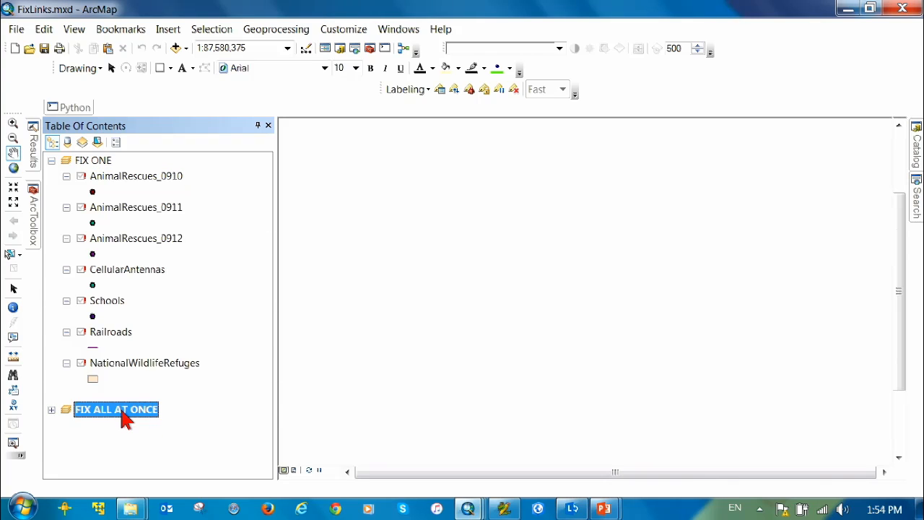
click(51, 409)
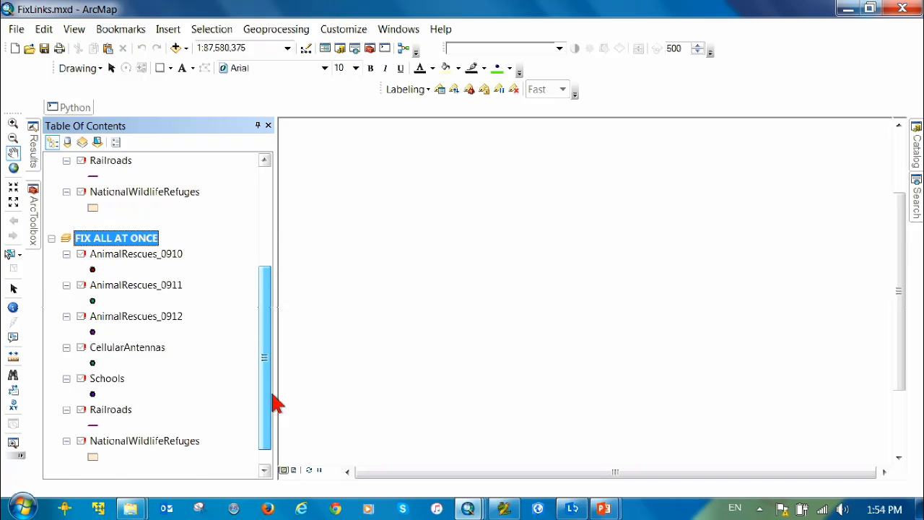
scroll(276, 404, up, 4)
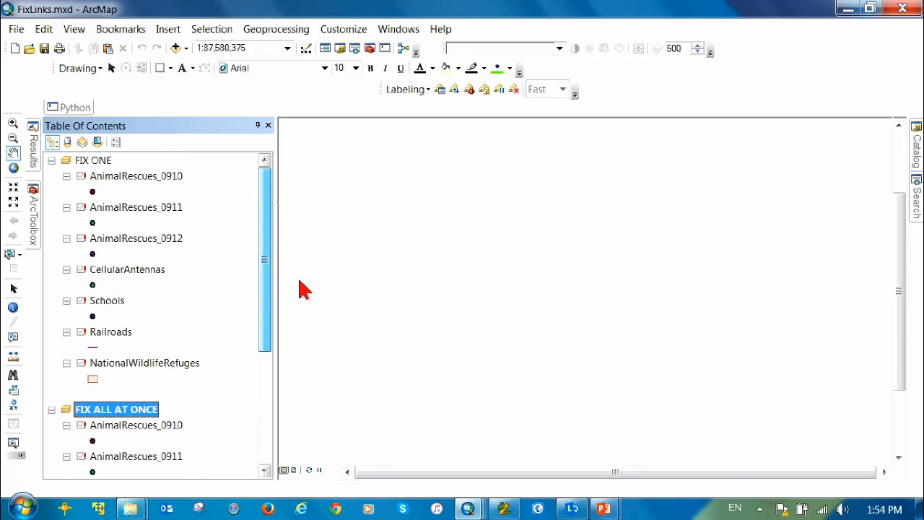
Review the source properties of FIX ONE's AnimalRescues_0910 layer and open its data source selection for repair, cancelling both without changes.
right_click(145, 184)
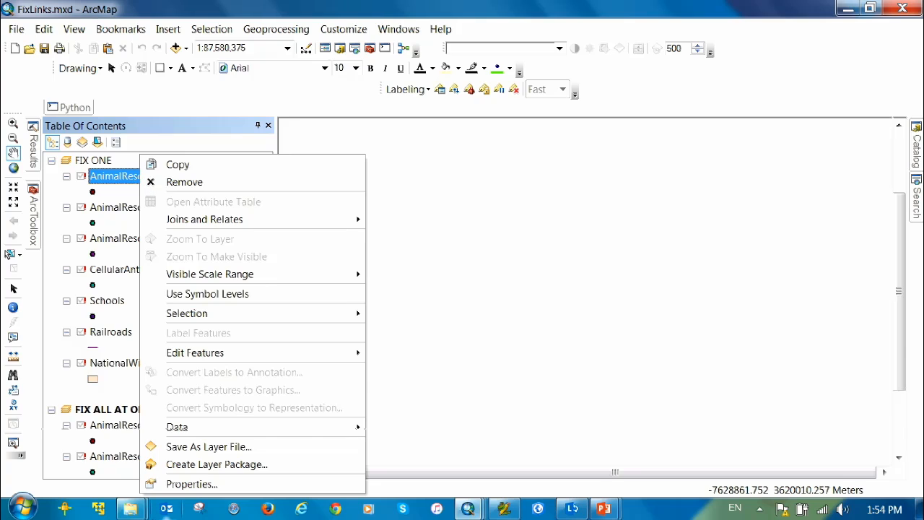
mouse_move(185, 429)
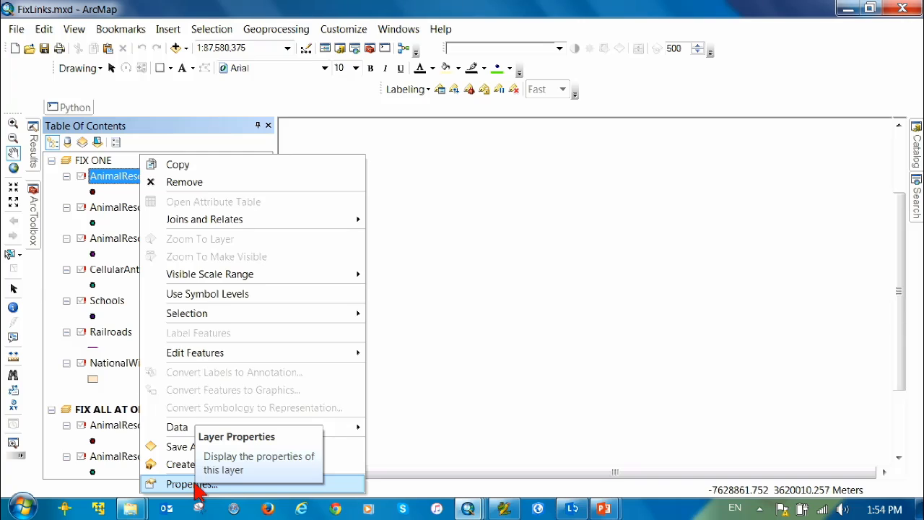
click(190, 484)
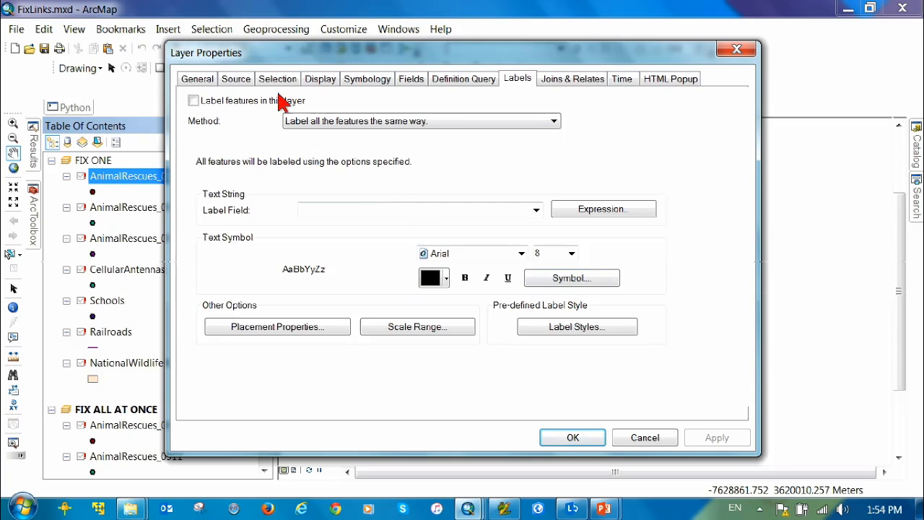
click(237, 79)
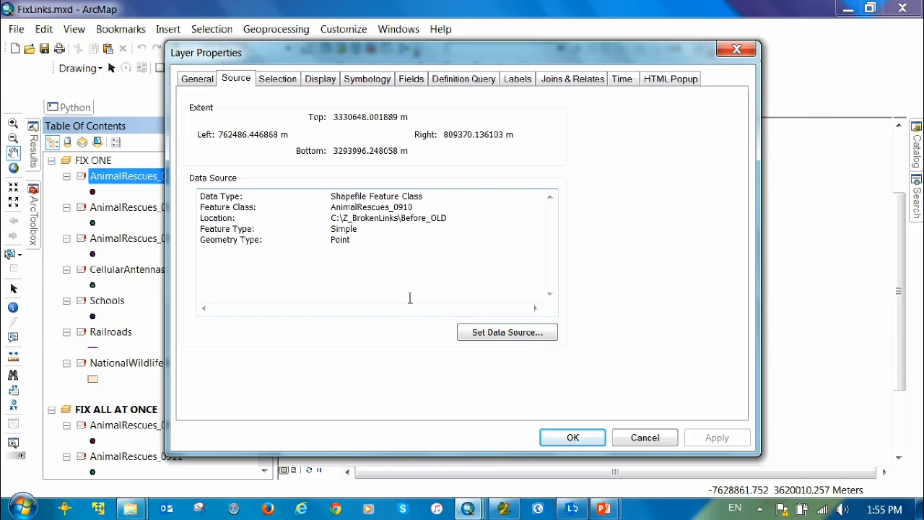
click(643, 438)
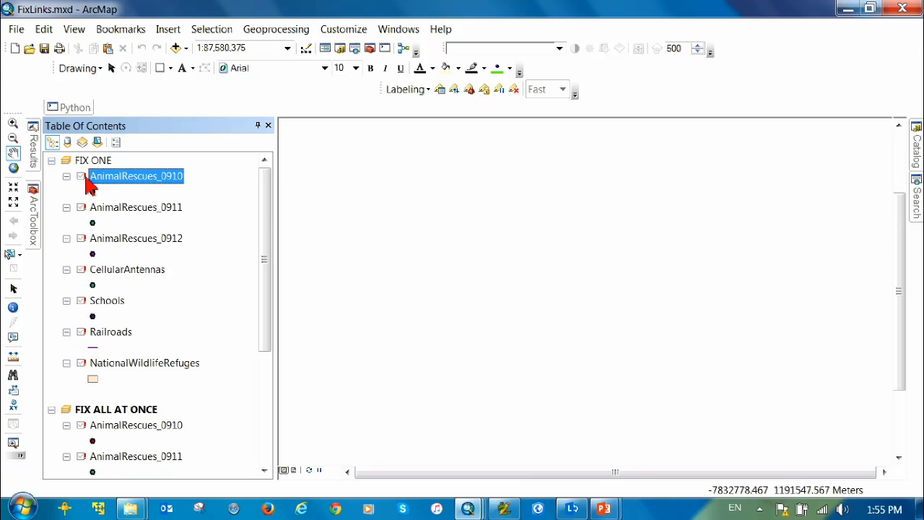
click(84, 177)
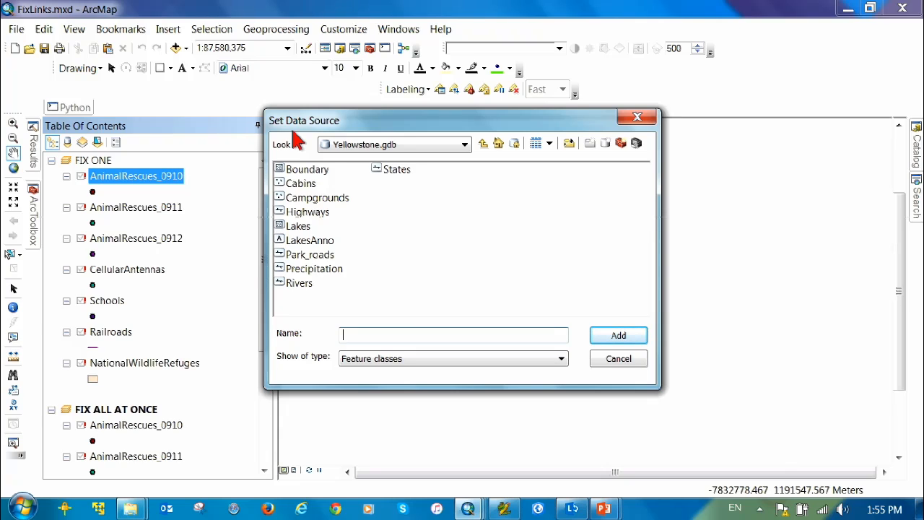
click(627, 361)
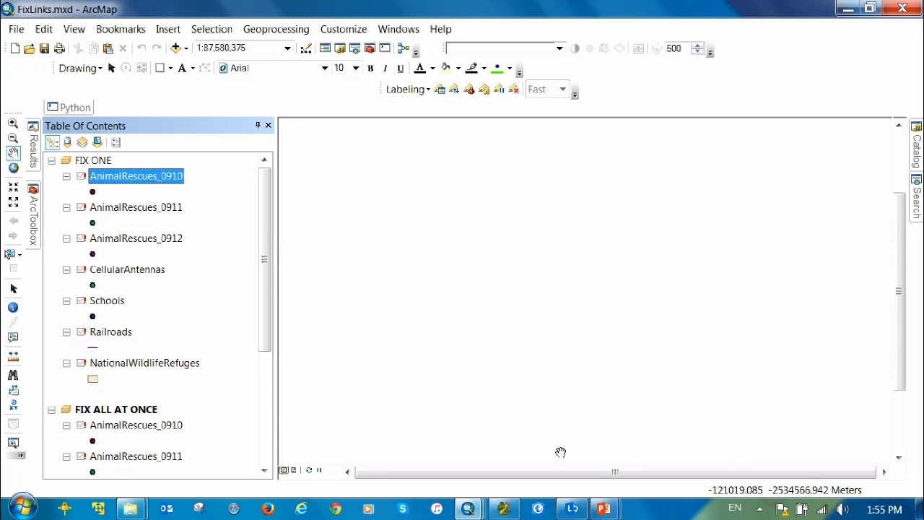
Switch to PyScripter and review the MapDocument and ListBrokenDataSources calls in CURRENT_WORKS.py.
mouse_move(507, 511)
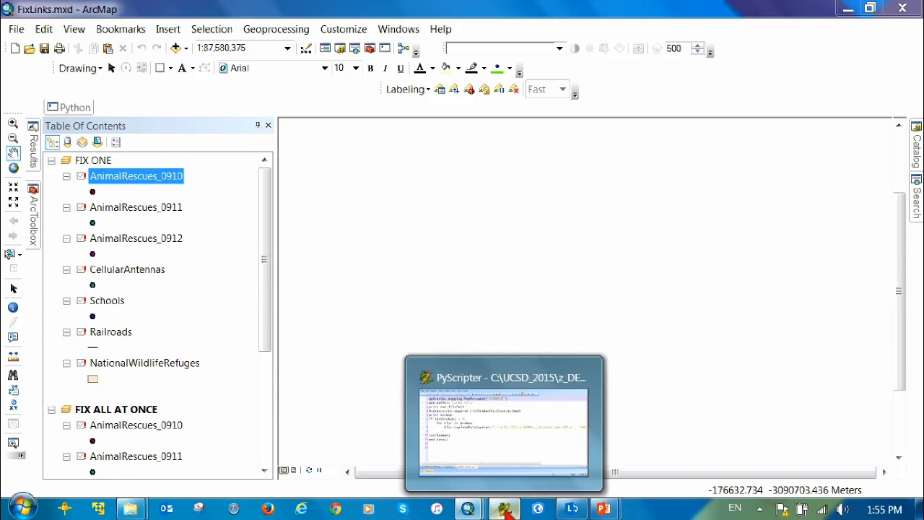
click(466, 379)
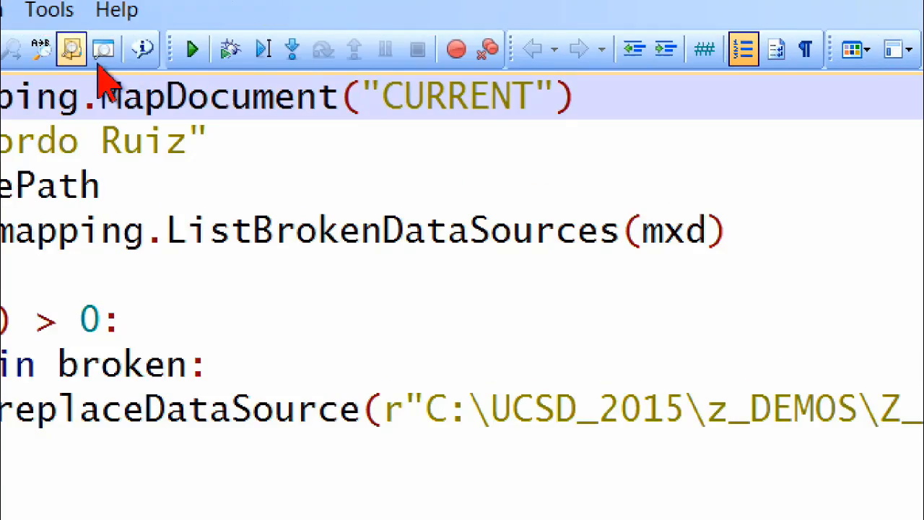
double_click(7, 96)
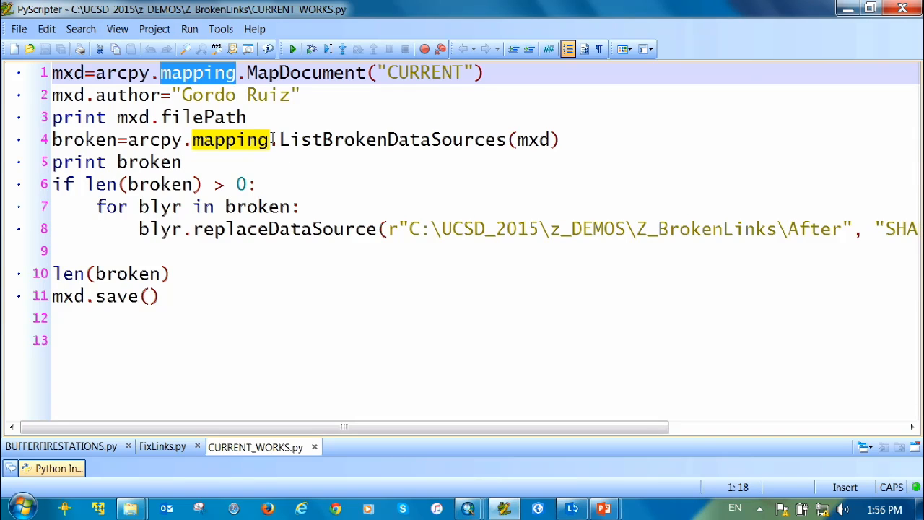
drag(270, 140, 322, 140)
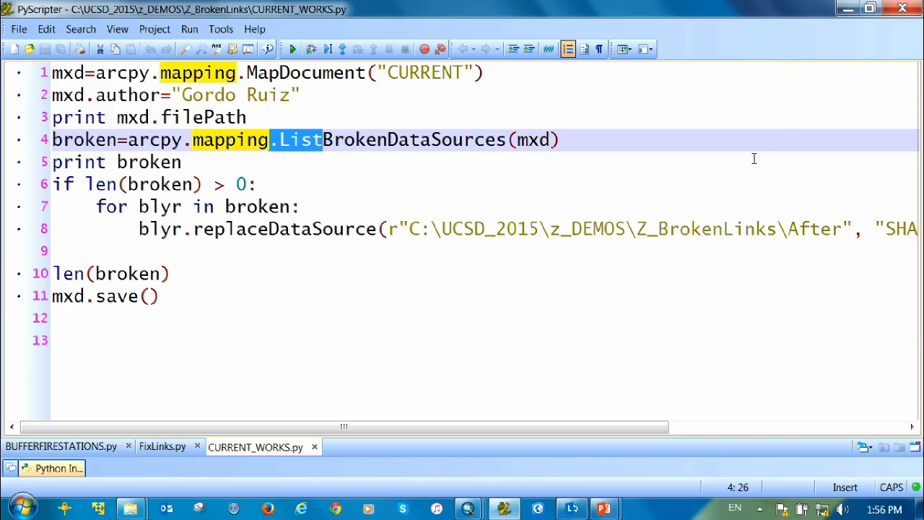
In FixLinks.py, uncomment the arcpy.env.workspace line for the Before folder and comment out the arcpy.env.overwriteOutput line.
click(175, 447)
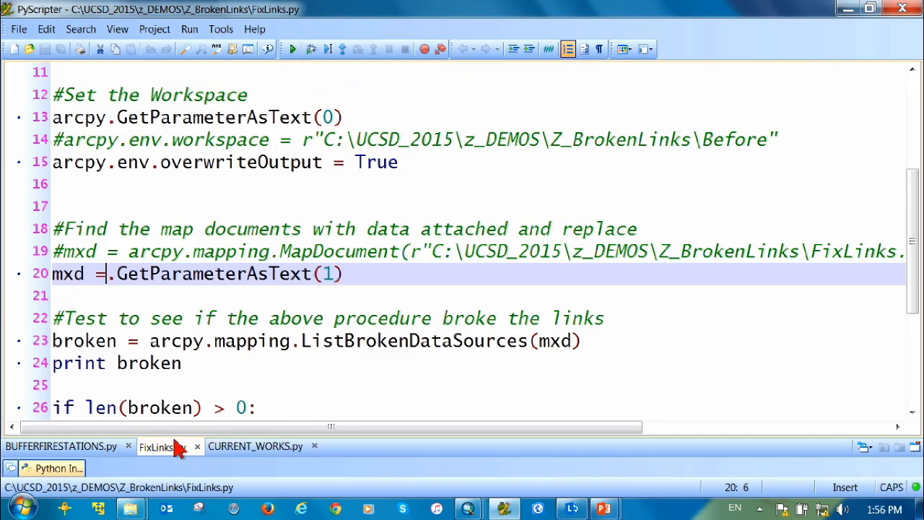
scroll(429, 137, up, 3)
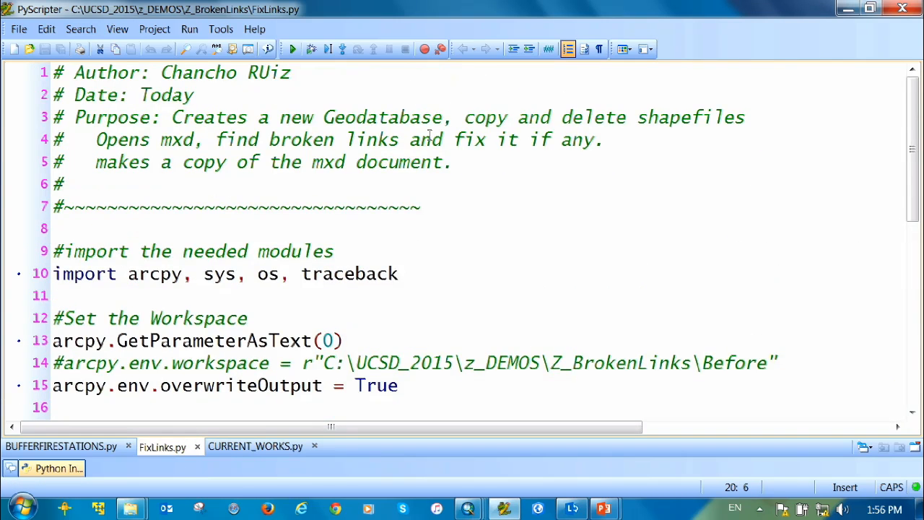
scroll(429, 137, down, 2)
scroll(430, 137, down, 1)
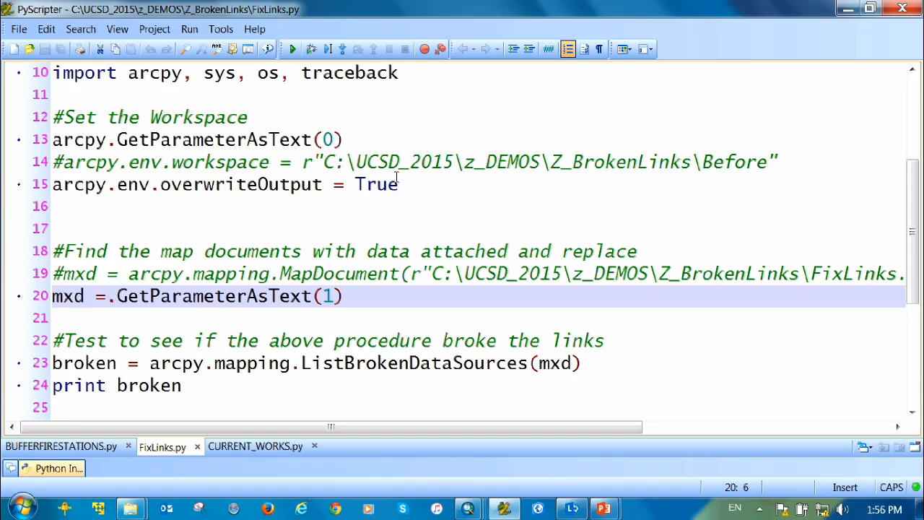
click(63, 162)
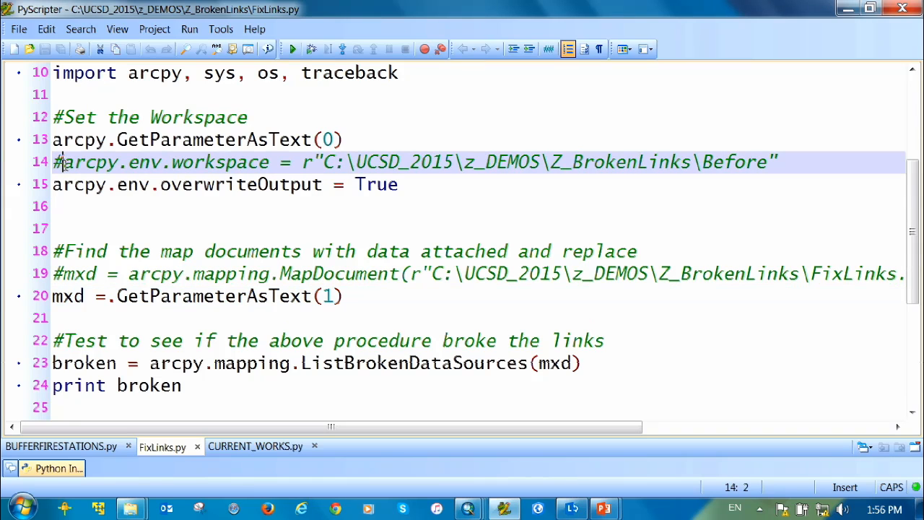
key(BackSpace)
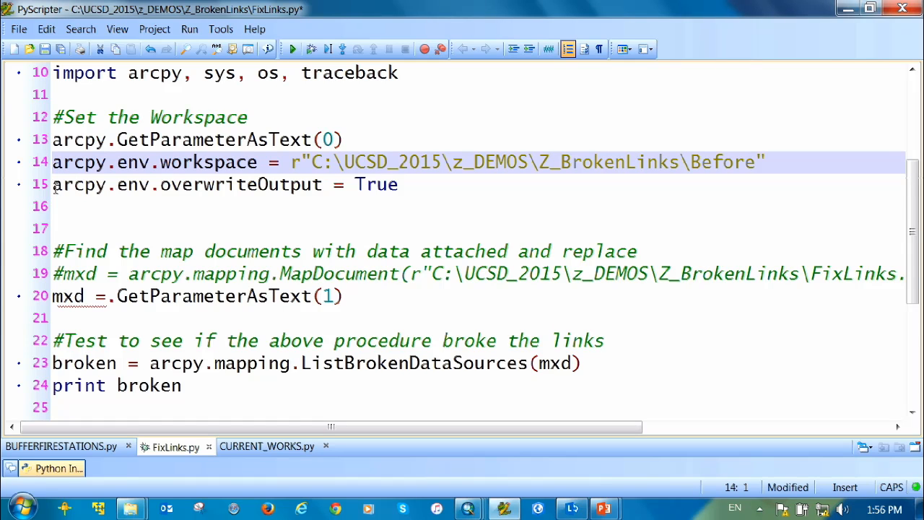
click(54, 186)
text(#)
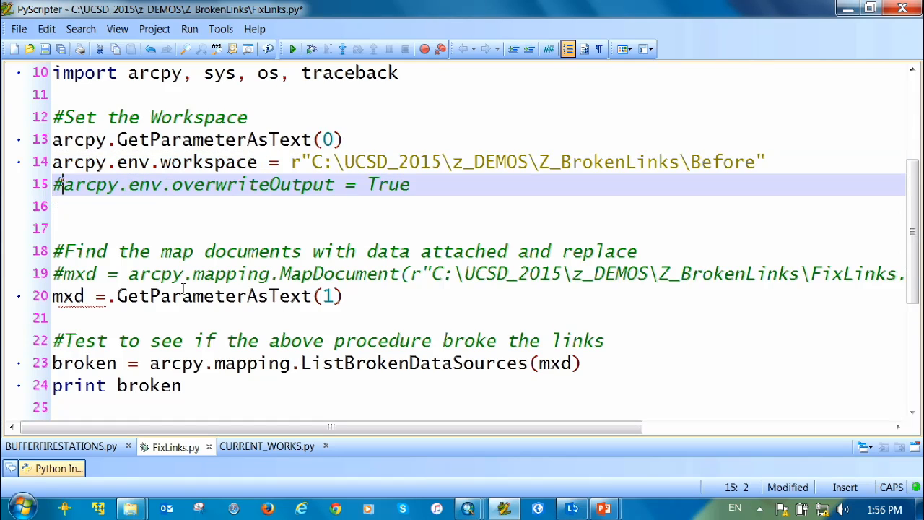
Uncomment the mxd line that loads FixLinks.mxd through MapDocument and comment out the GetParameterAsText(1) line.
scroll(55, 187, down, 2)
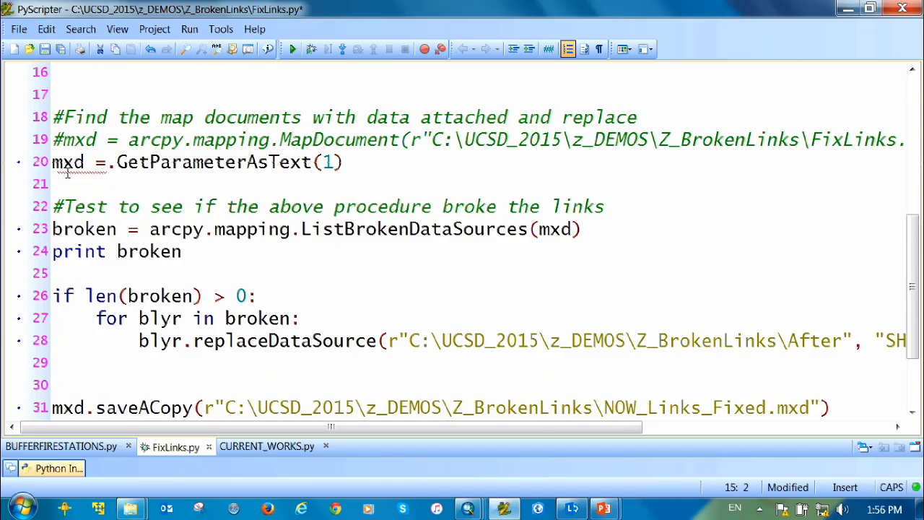
click(66, 141)
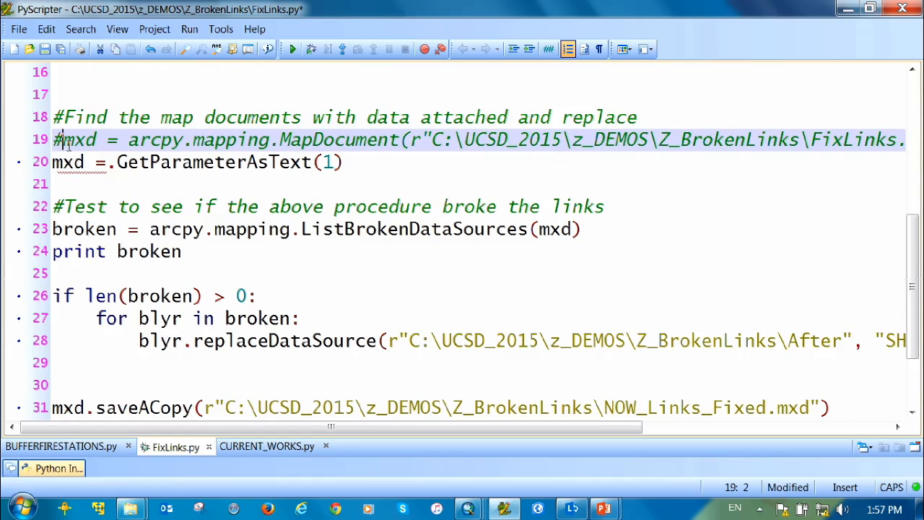
key(BackSpace)
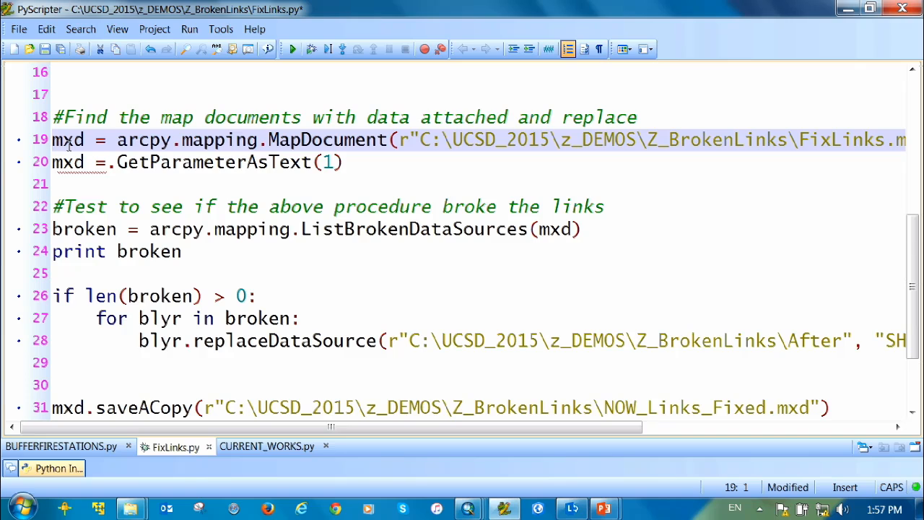
click(55, 163)
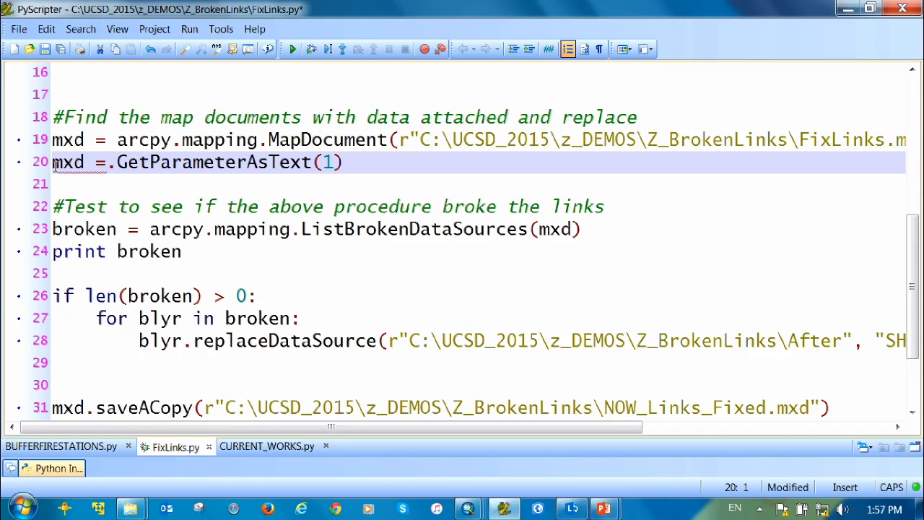
text(#)
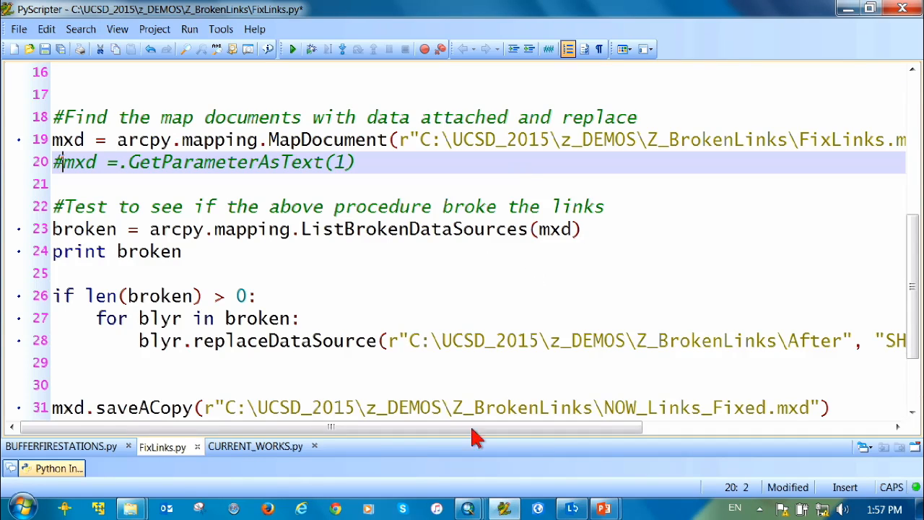
Examine the script's map document path, ListBrokenDataSources call, replaceDataSource arguments and saveACopy line.
drag(498, 427, 685, 428)
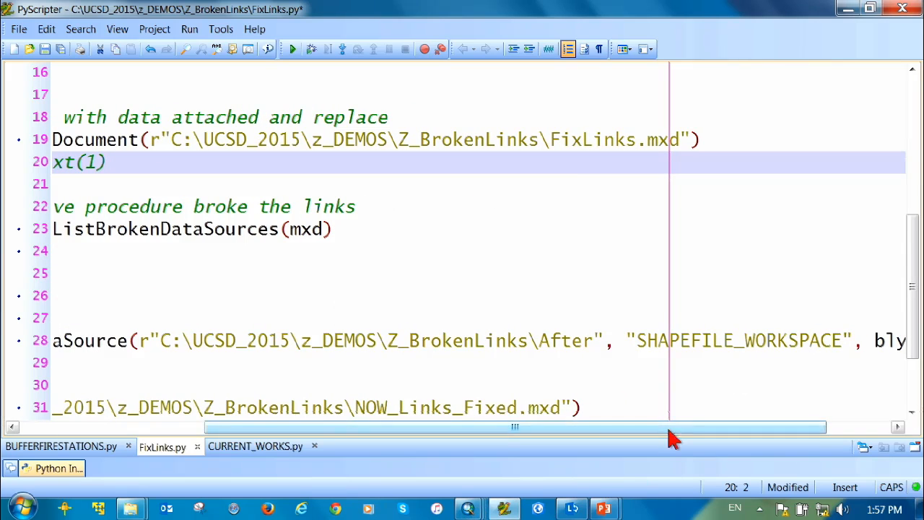
drag(670, 431, 522, 433)
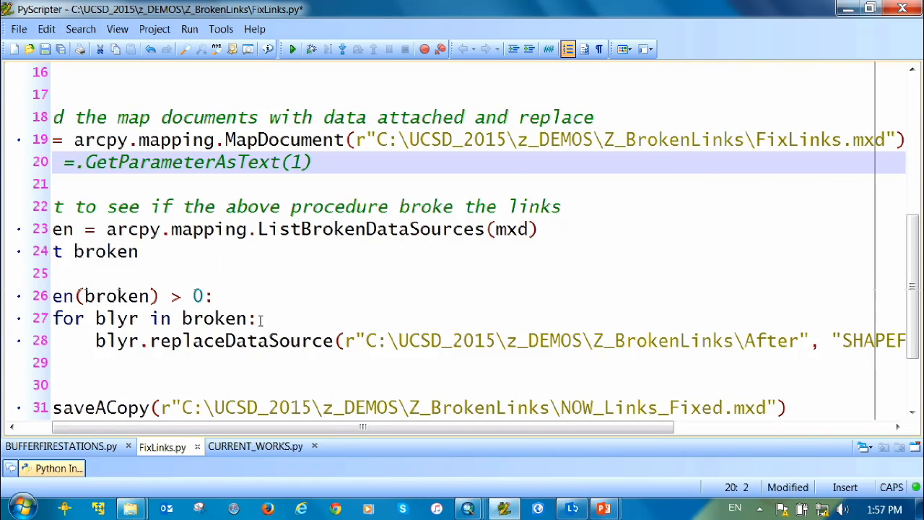
drag(259, 229, 355, 230)
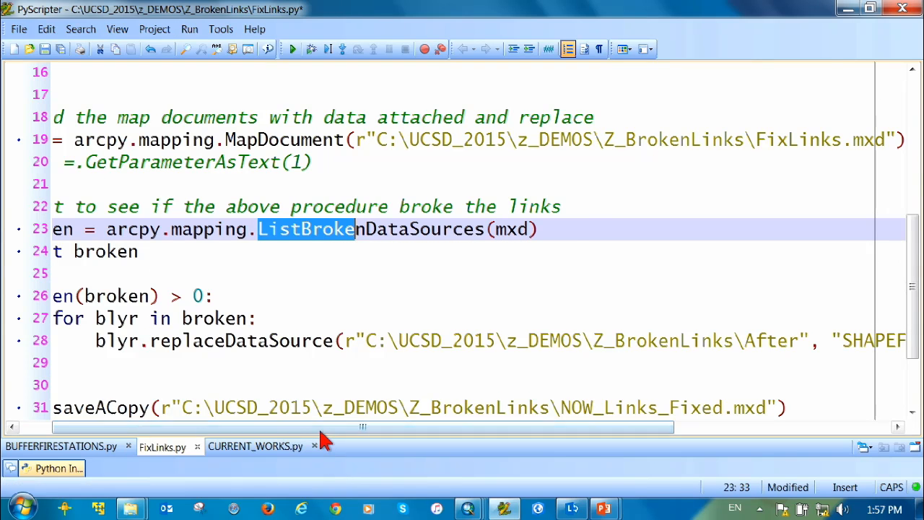
drag(318, 428, 277, 429)
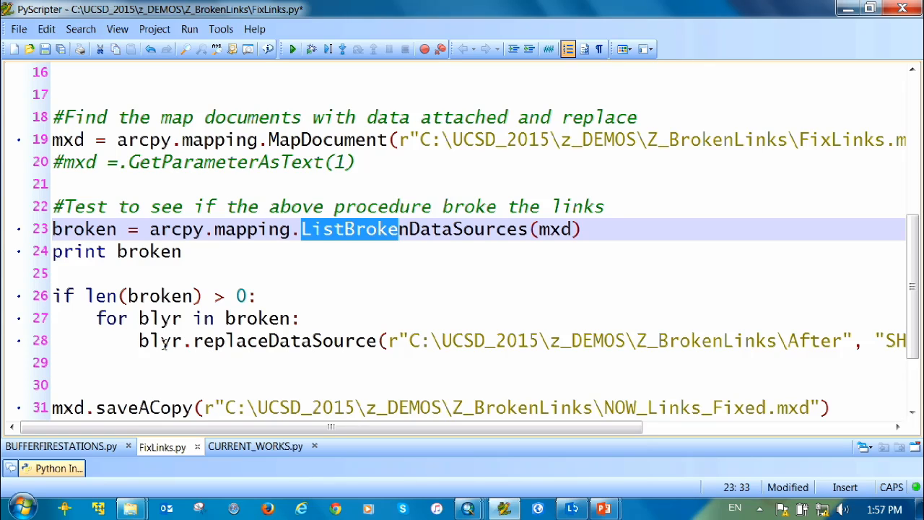
mouse_move(164, 343)
drag(378, 427, 536, 439)
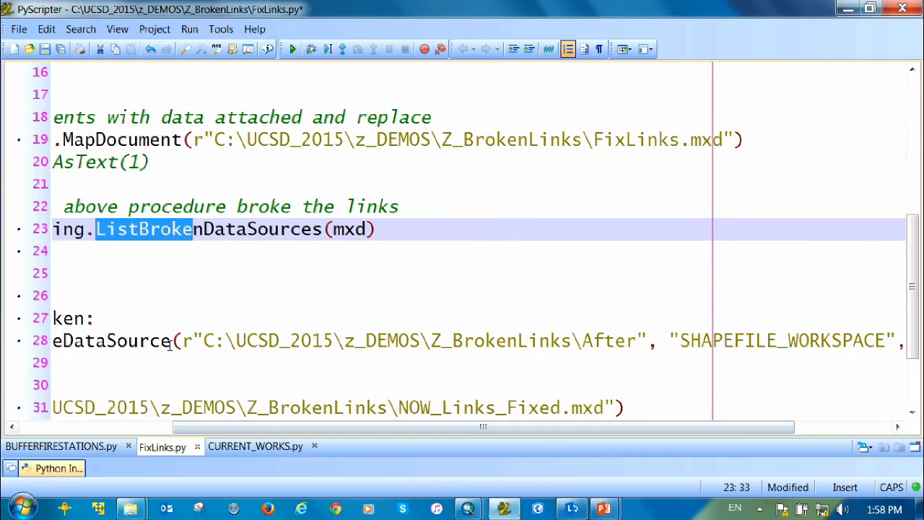
click(608, 341)
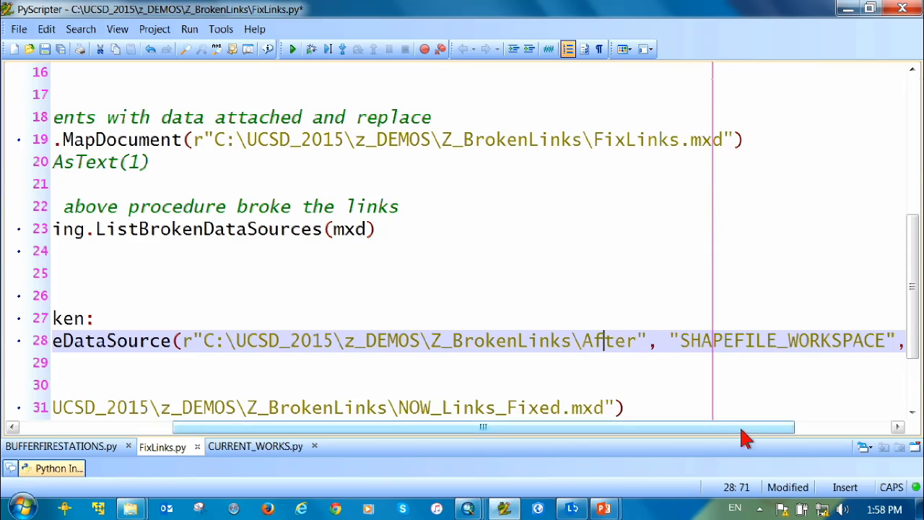
drag(743, 433, 573, 435)
scroll(205, 303, down, 2)
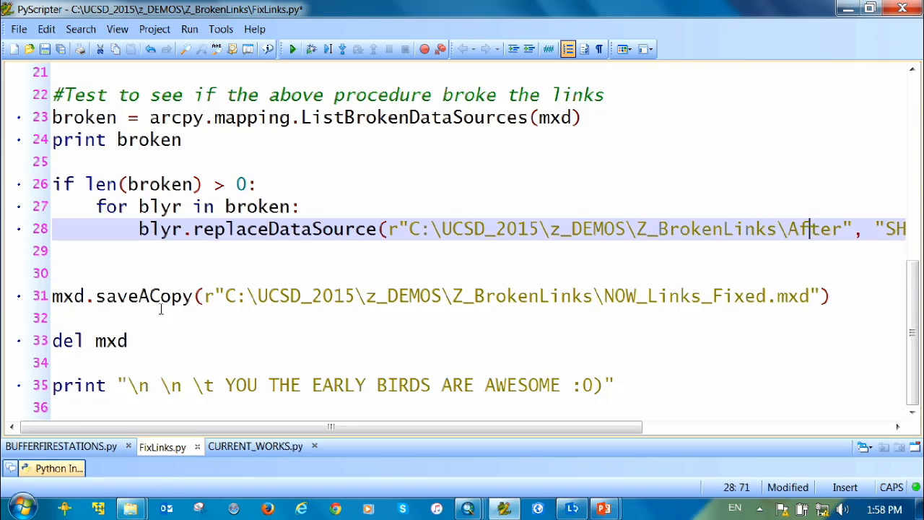
Check the map documents in the Z_BrokenLinks folder in Windows Explorer against the script's saveACopy path, and return to the script.
click(133, 510)
click(99, 433)
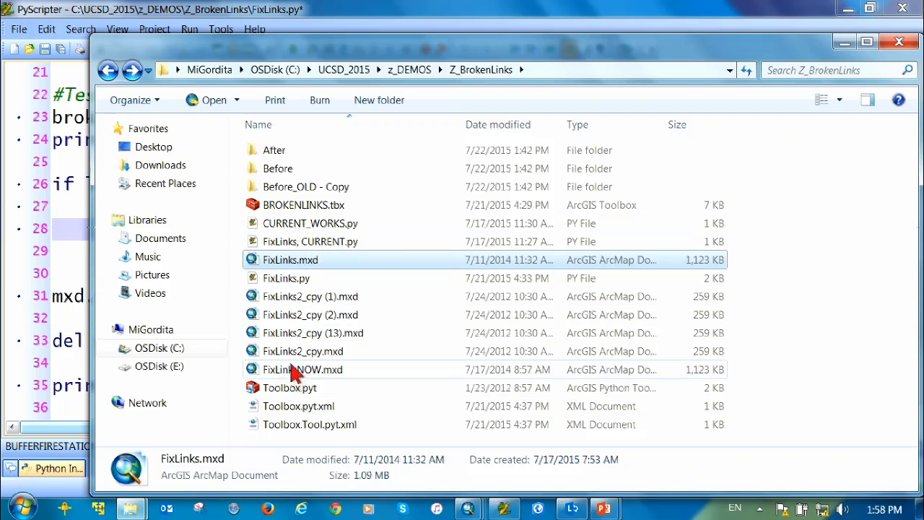
drag(374, 60, 329, 353)
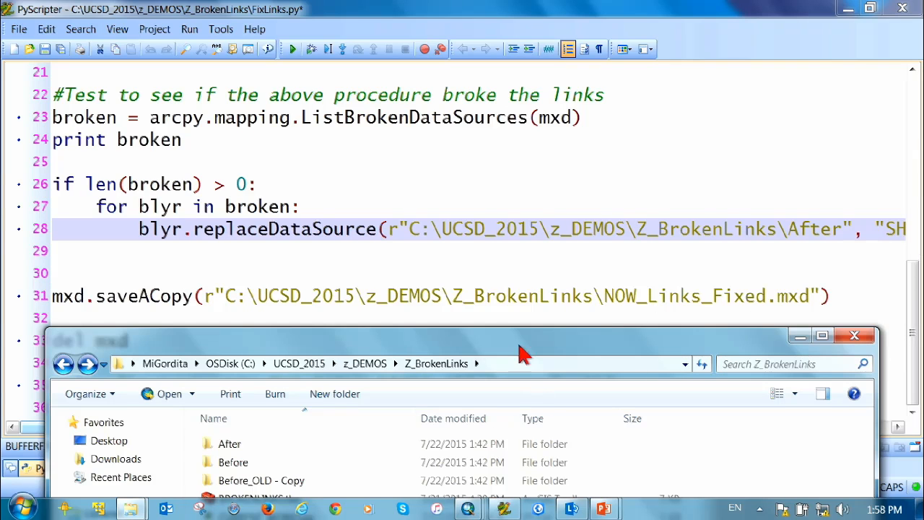
drag(523, 353, 495, 72)
click(671, 22)
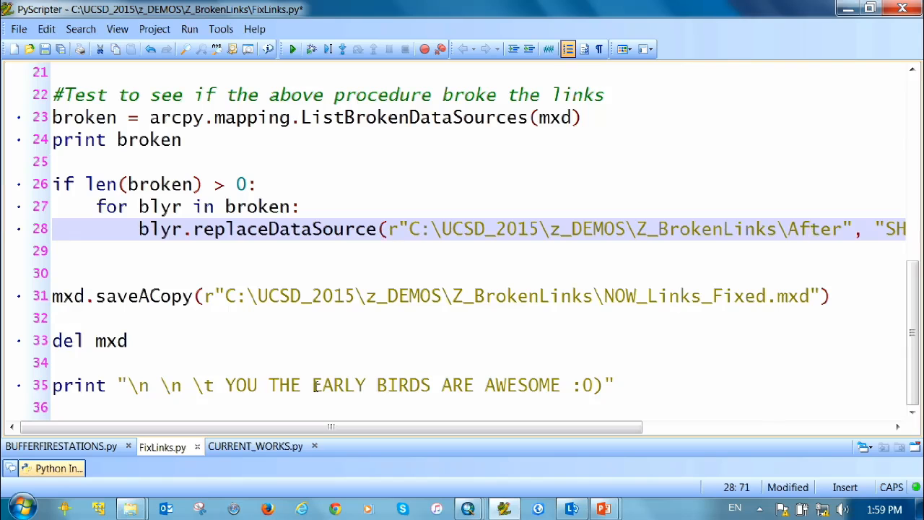
Replace EARLY BIRDS with USERS in the script's final print message.
drag(315, 386, 432, 386)
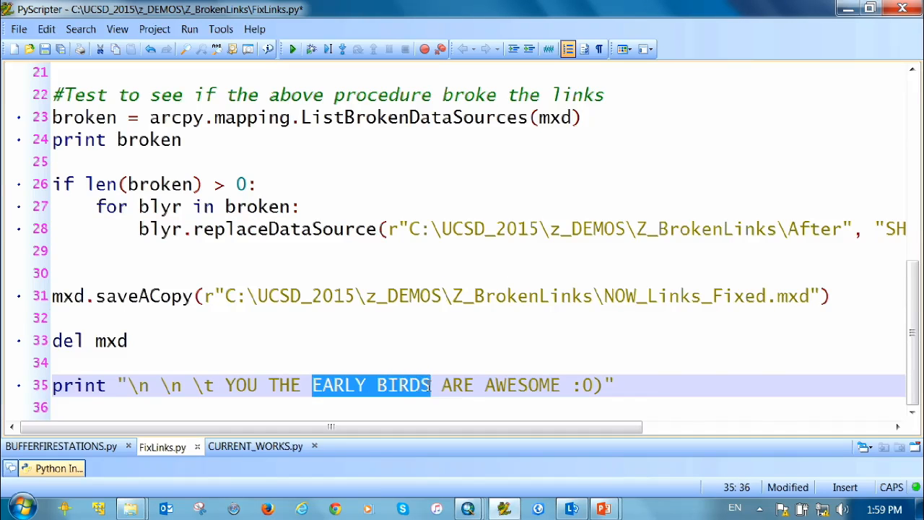
text(users)
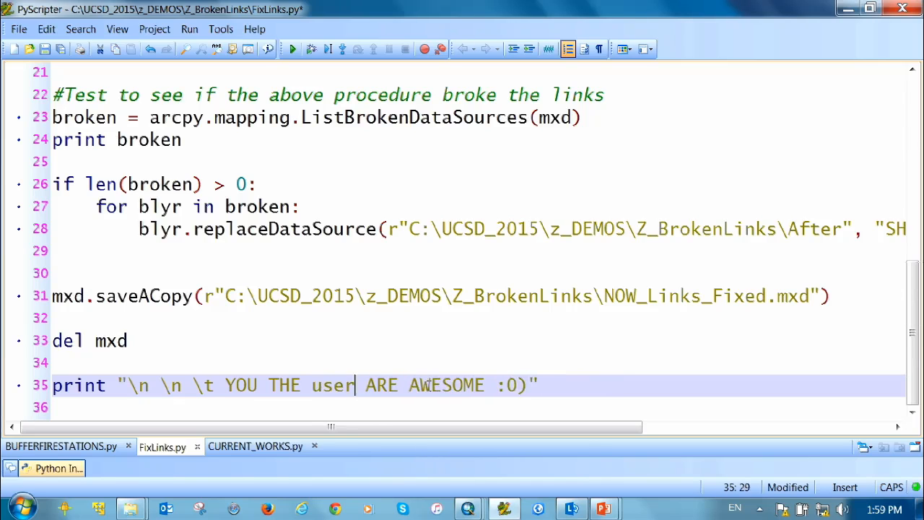
key(BackSpace)
key(BackSpace)
key(BackSpace)
key(BackSpace)
key(BackSpace)
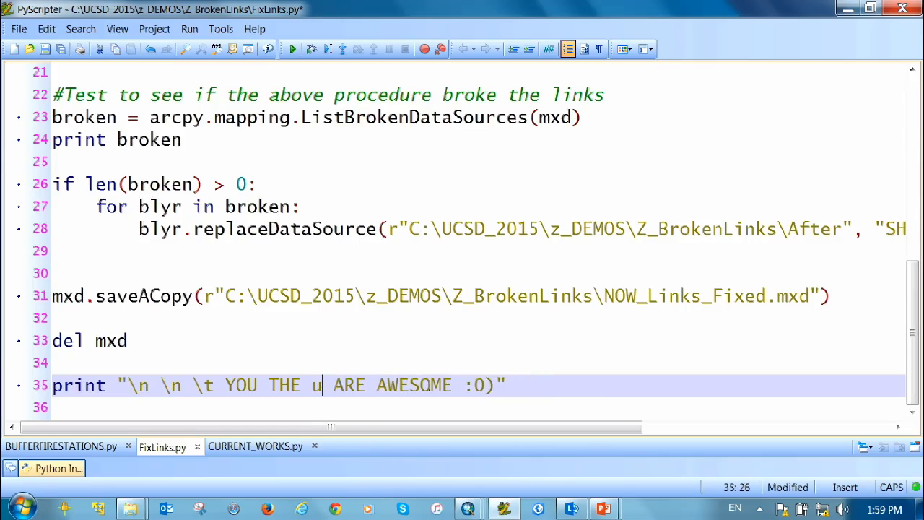
text(USER)
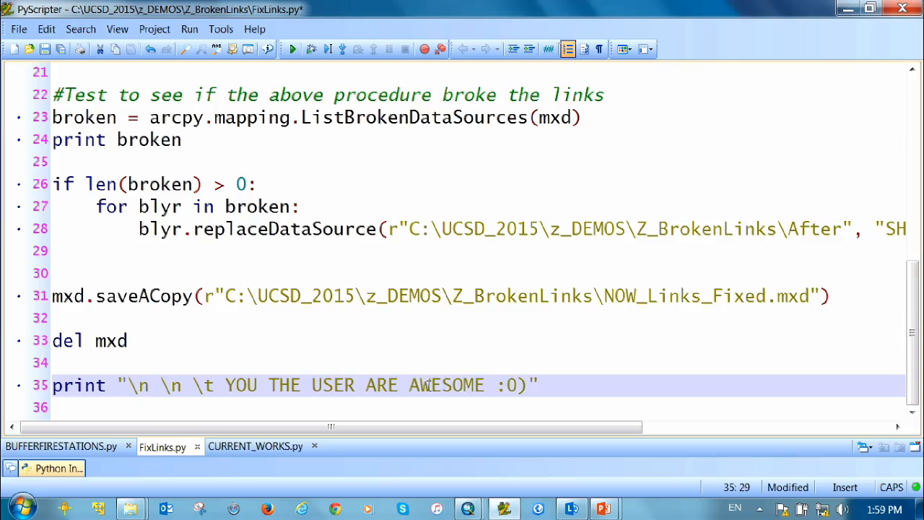
text(S)
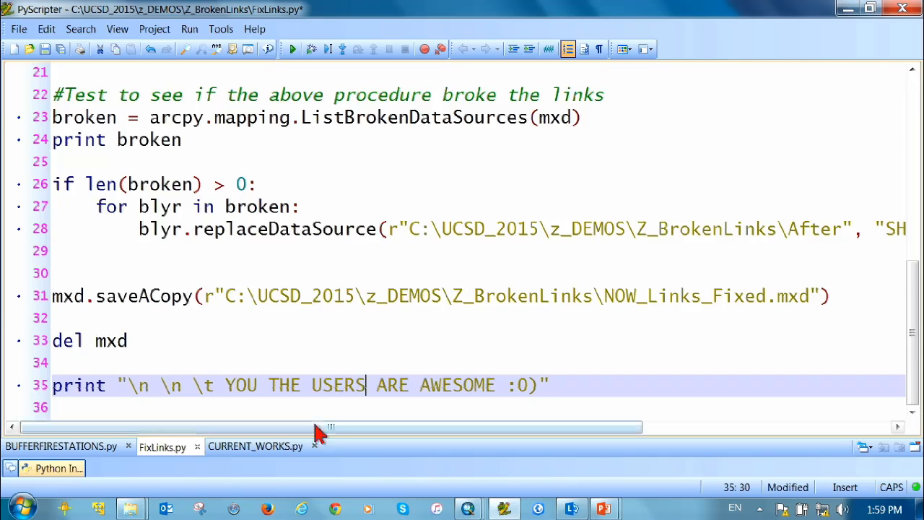
Run FixLinks.py and show its printed output in the Python Interpreter.
click(293, 49)
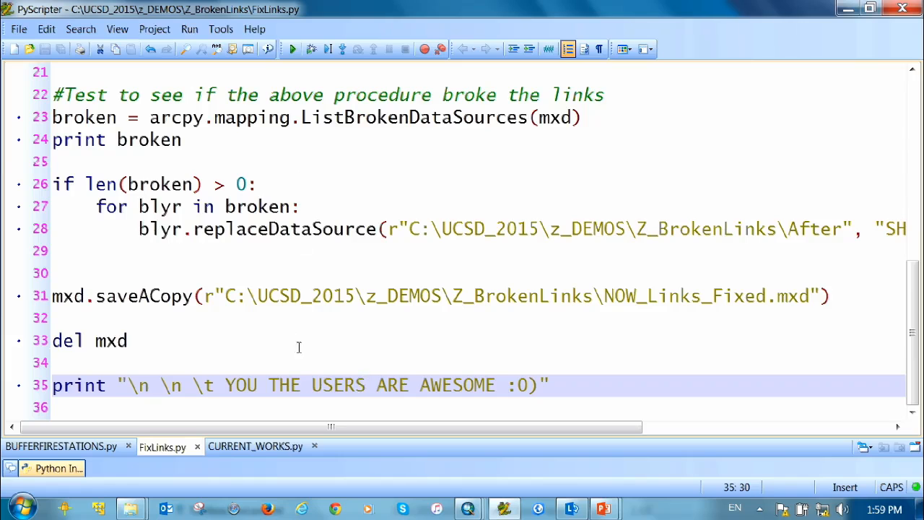
click(371, 407)
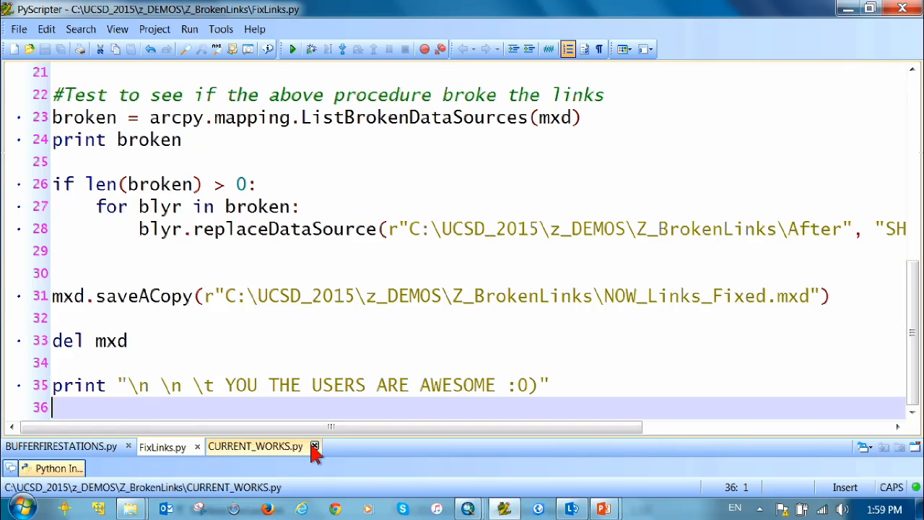
drag(330, 413, 337, 312)
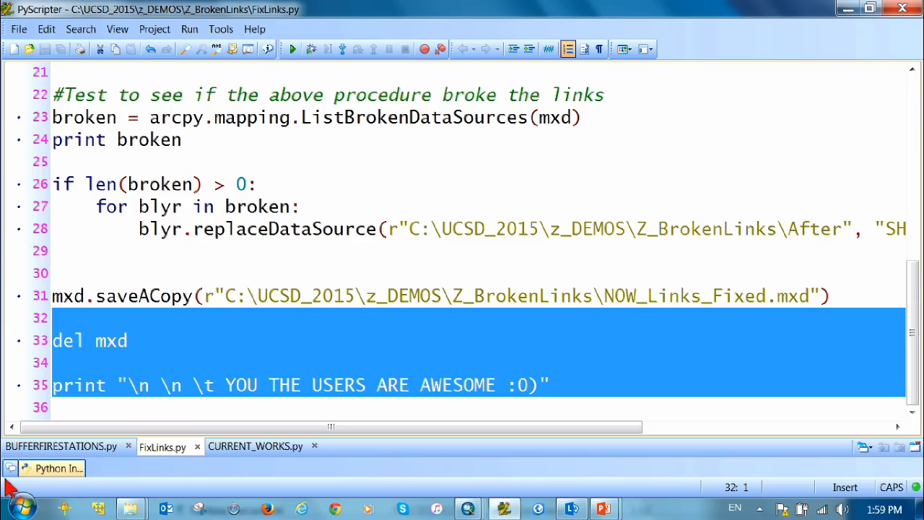
click(57, 470)
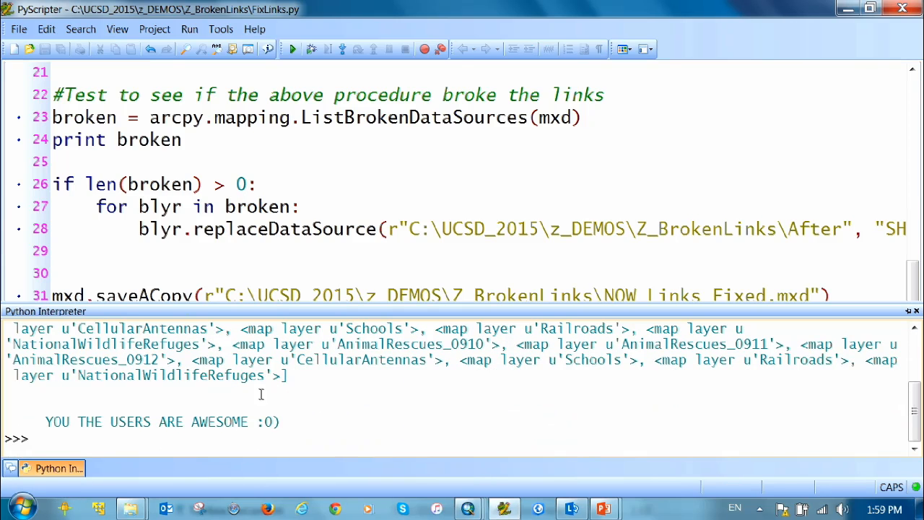
scroll(453, 385, up, 1)
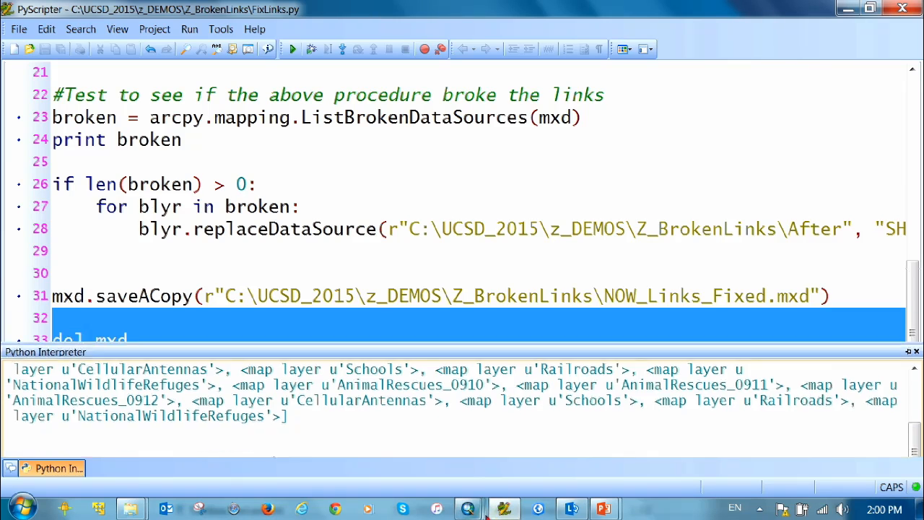
Switch to the Z_BrokenLinks folder in Windows Explorer and open NOW_Links_Fixed.mxd in ArcMap.
mouse_move(130, 509)
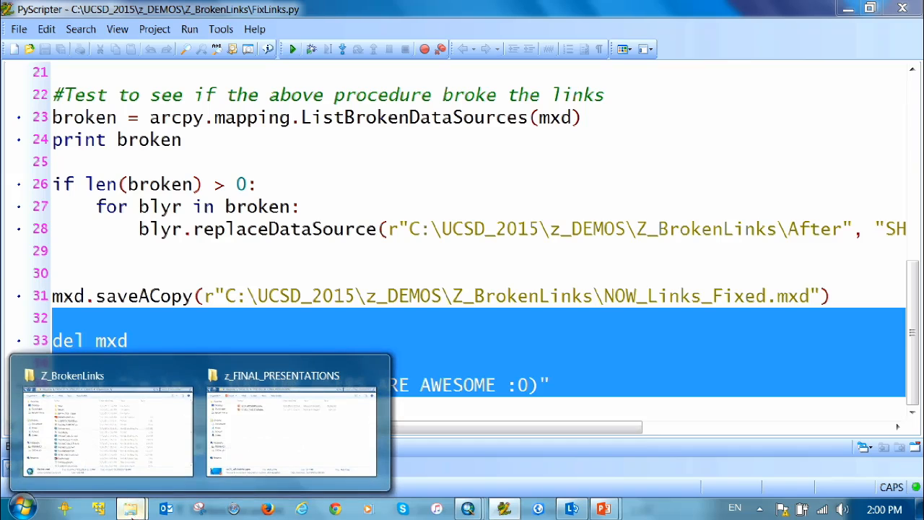
click(116, 473)
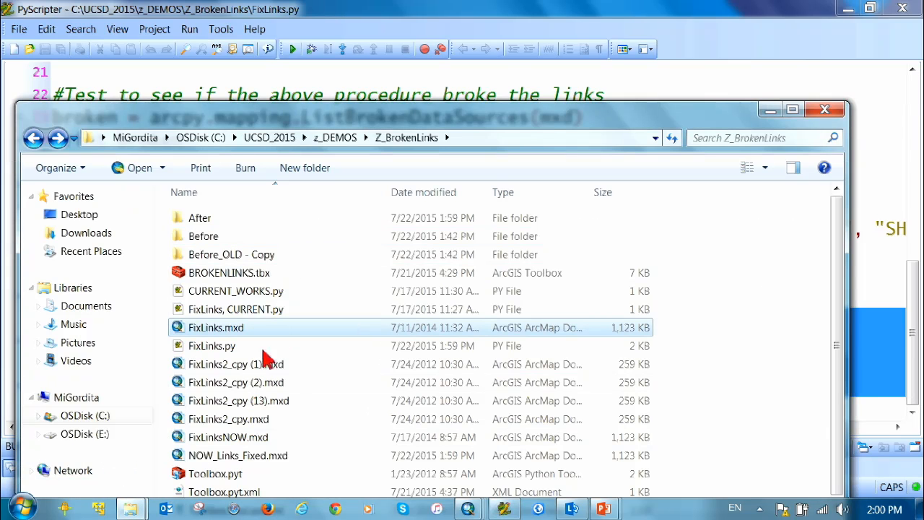
click(231, 458)
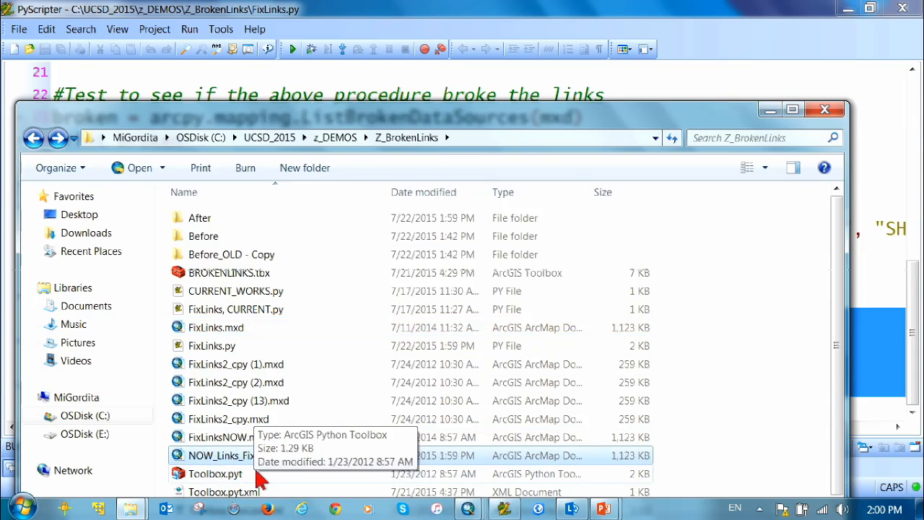
double_click(225, 457)
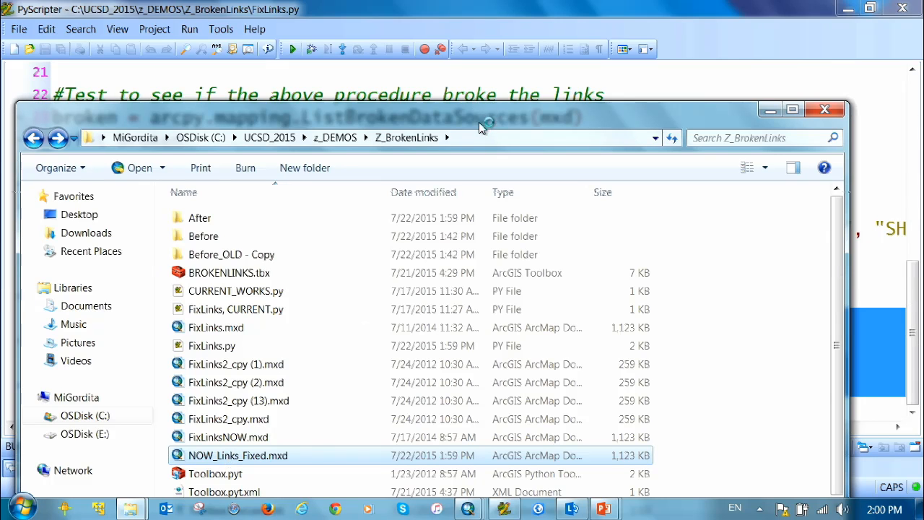
drag(478, 122, 484, 61)
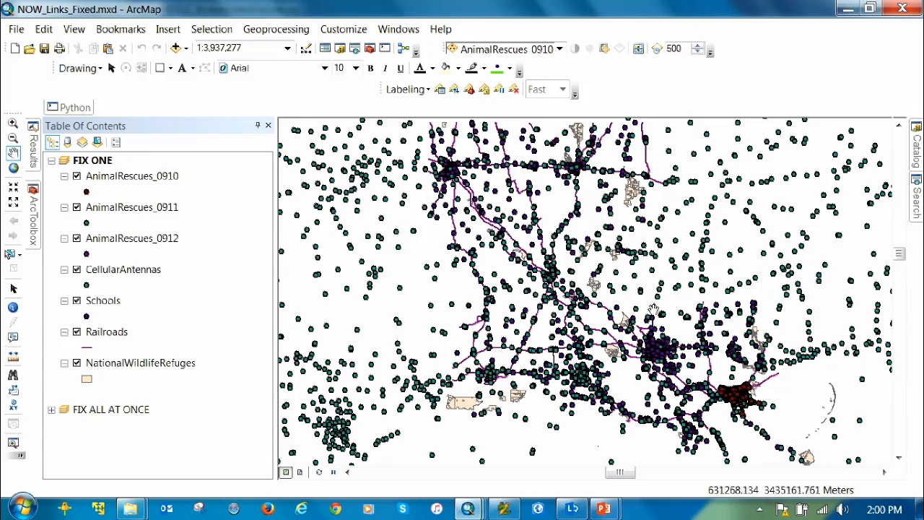
Inspect the FIX ONE map, then activate and expand the FIX ALL AT ONCE data frame to check its layers' links.
drag(906, 258, 906, 261)
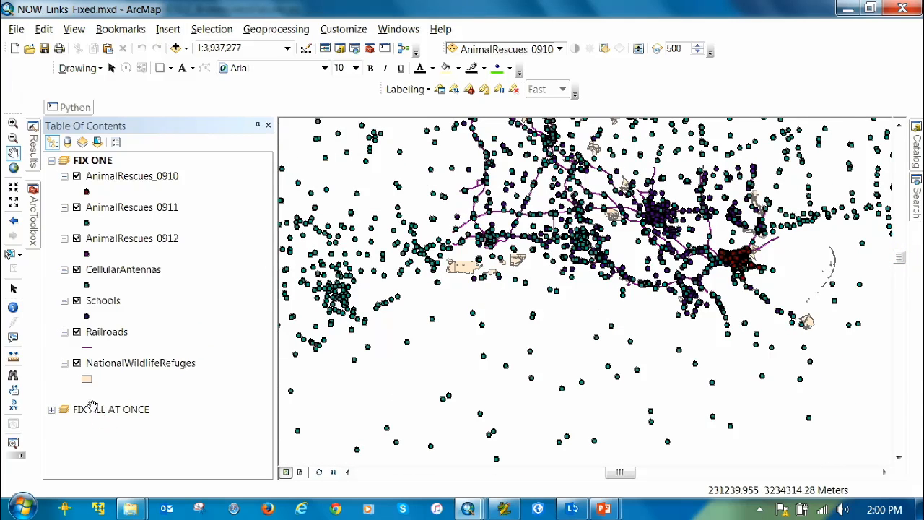
key(alt)
alt+click(94, 416)
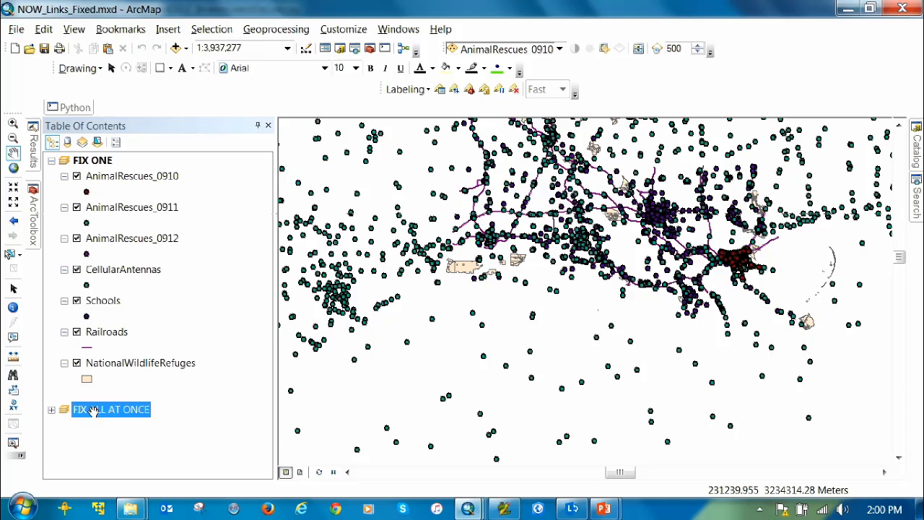
click(52, 410)
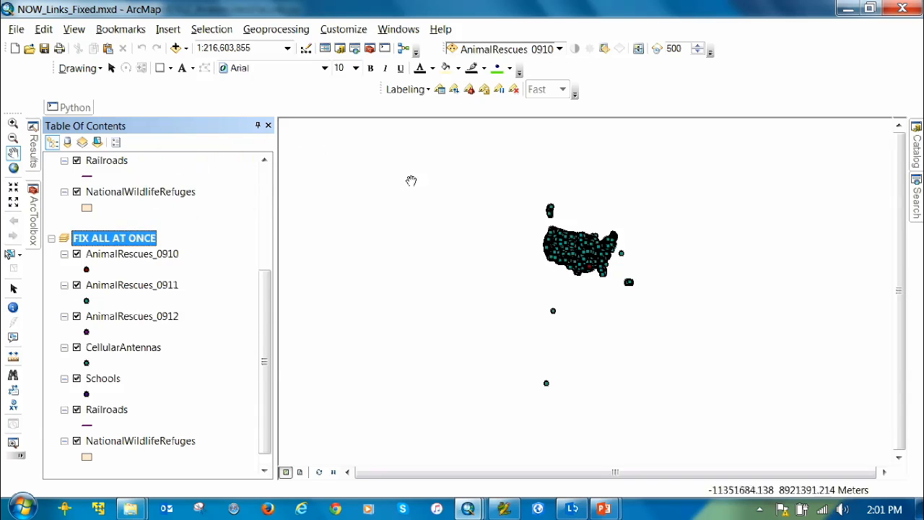
click(267, 459)
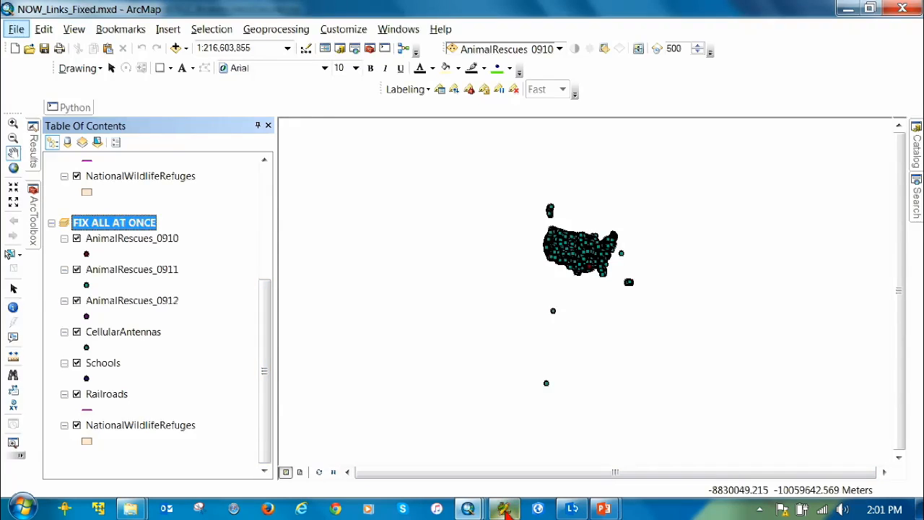
Switch to FixLinks.py in PyScripter, comment out the arcpy.env.workspace line and uncomment arcpy.env.overwriteOutput = True.
click(504, 508)
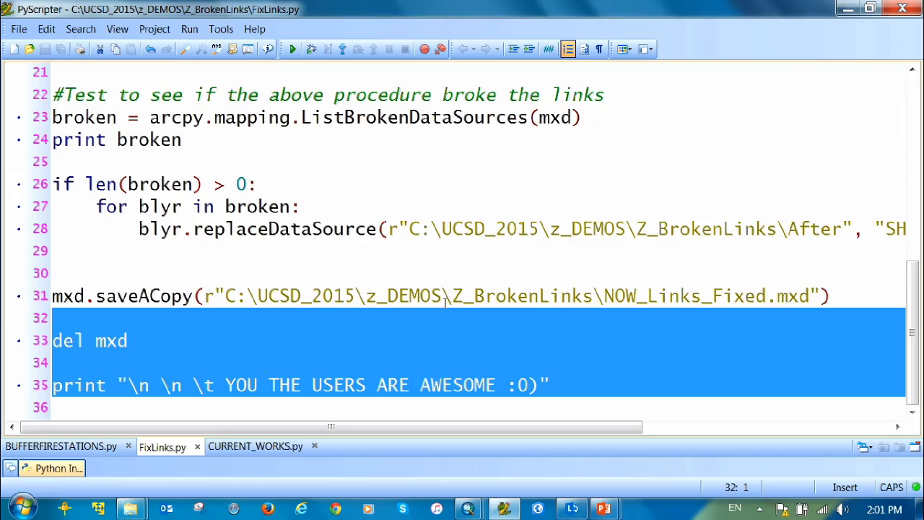
scroll(324, 231, up, 3)
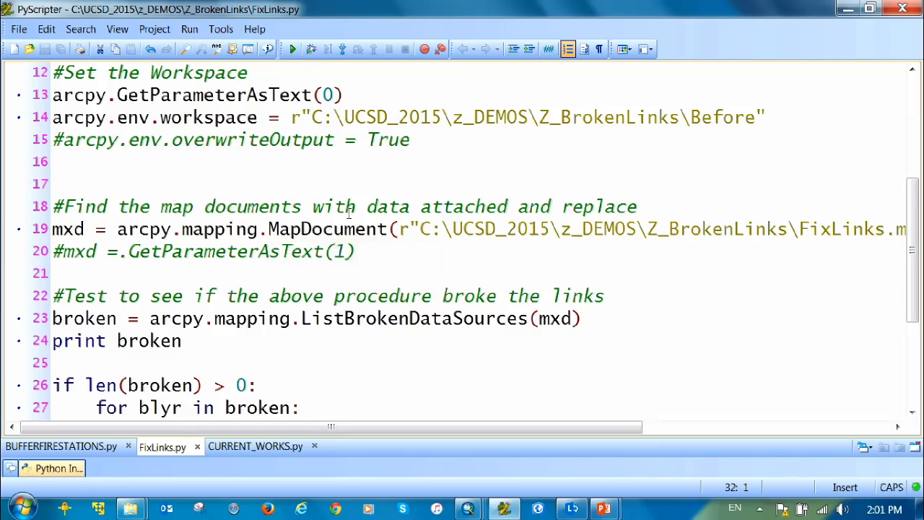
scroll(348, 213, up, 1)
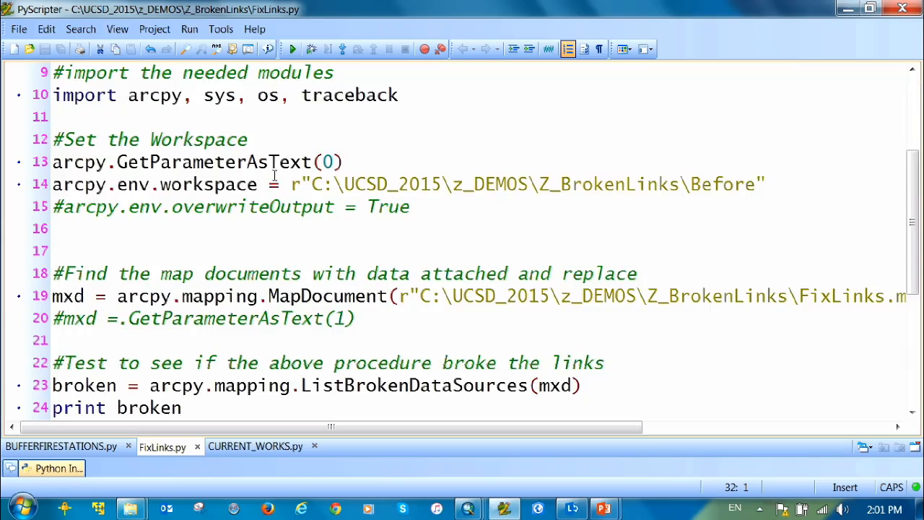
scroll(275, 175, up, 1)
scroll(276, 179, down, 1)
scroll(273, 187, up, 1)
scroll(273, 189, down, 1)
click(54, 184)
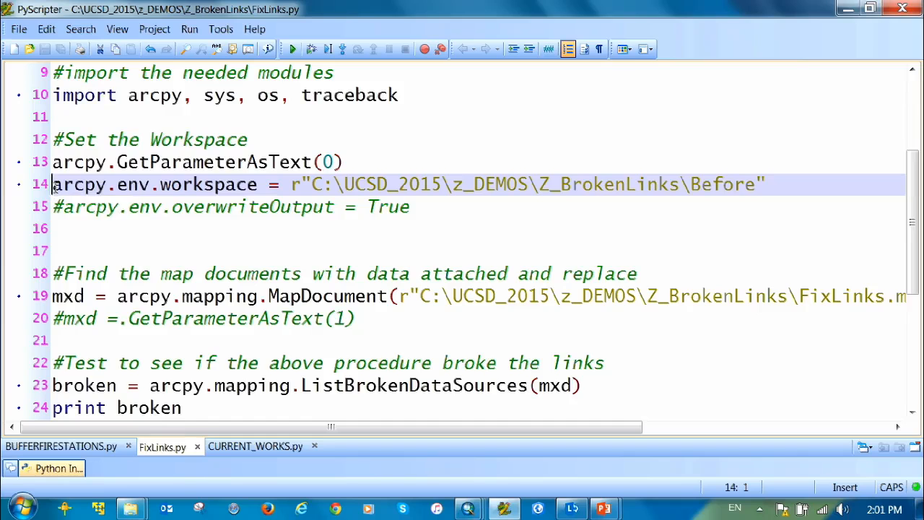
text(#)
drag(63, 207, 40, 213)
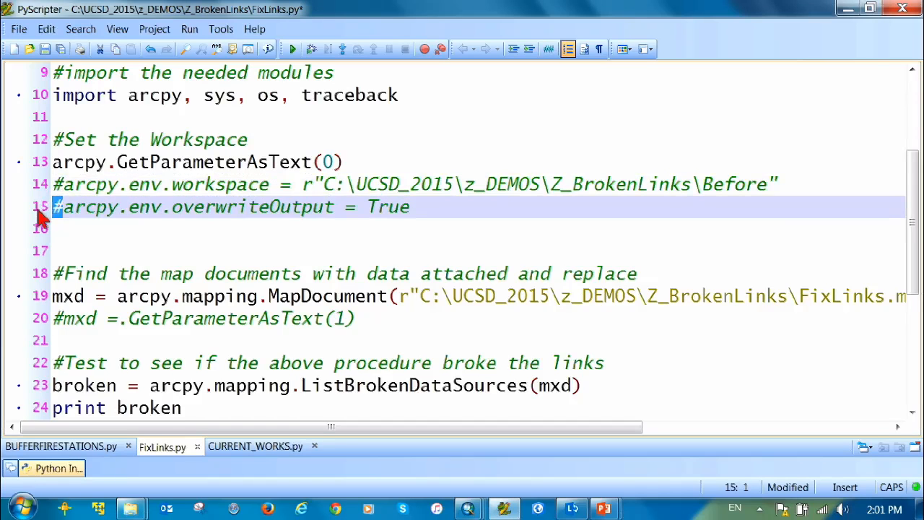
key(Delete)
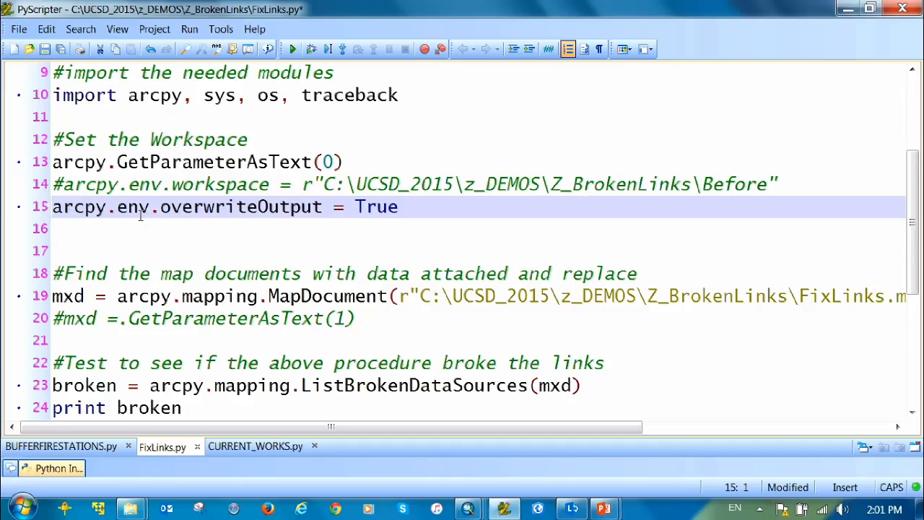
mouse_move(141, 215)
Comment out the hard-coded arcpy.mapping.MapDocument line and uncomment the mxd line that uses GetParameterAsText(1).
click(50, 296)
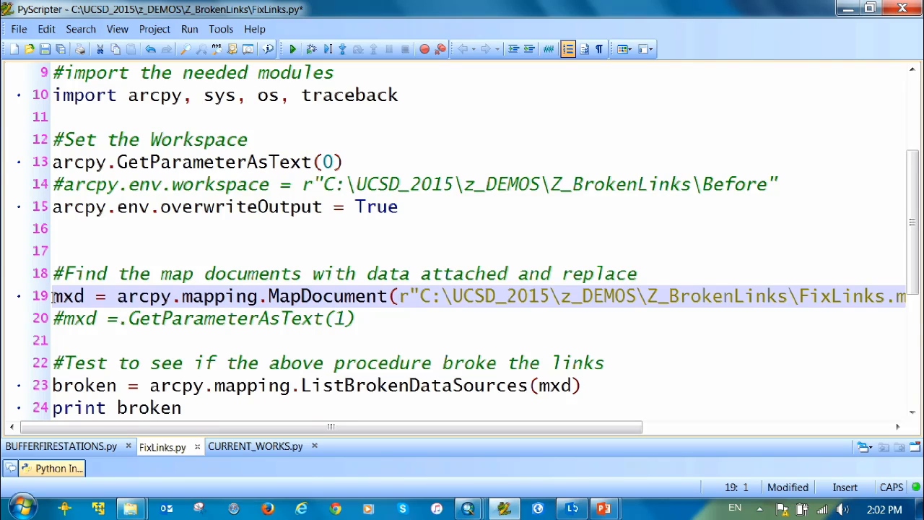
text(#)
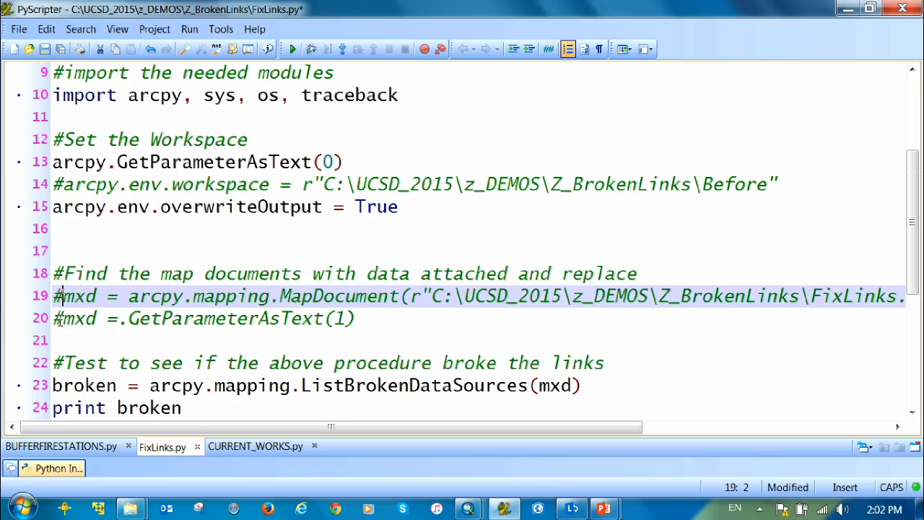
click(62, 318)
key(BackSpace)
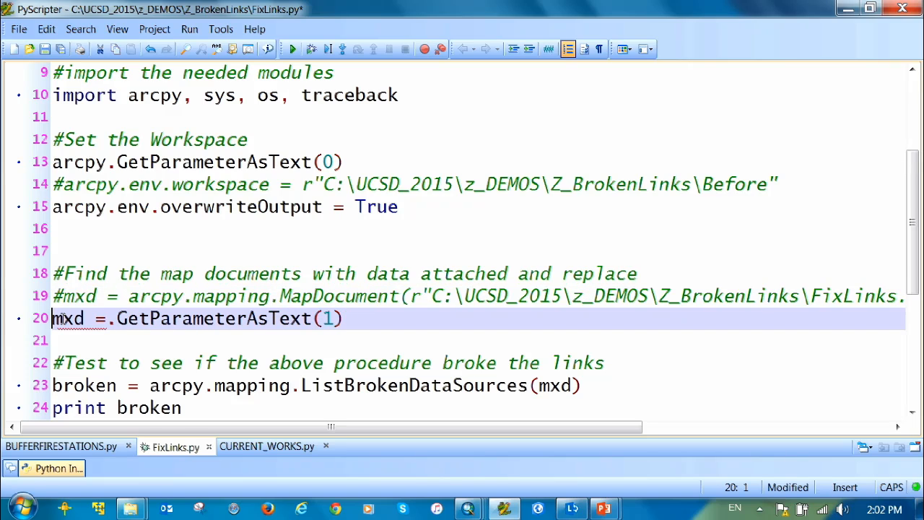
Remove the stray dot before GetParameterAsText(1) in the script's mxd assignment.
click(139, 344)
click(78, 318)
right_click(78, 318)
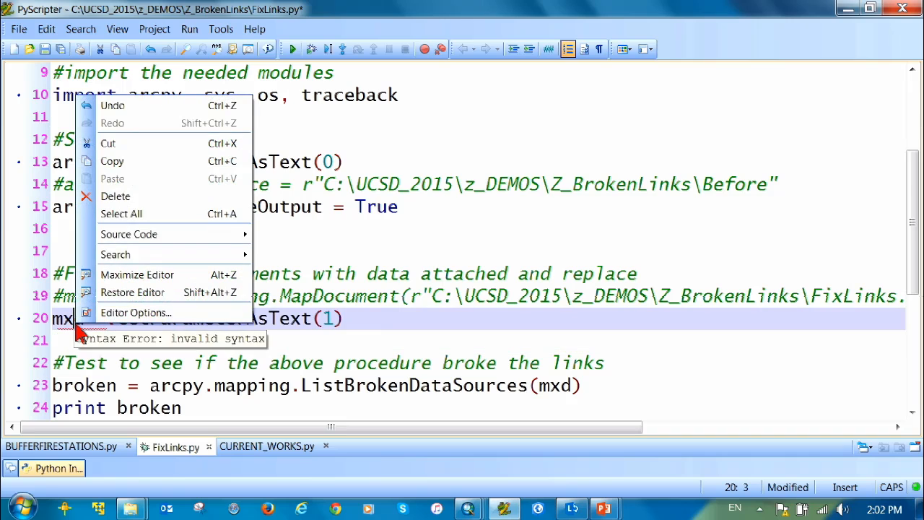
click(261, 347)
click(467, 326)
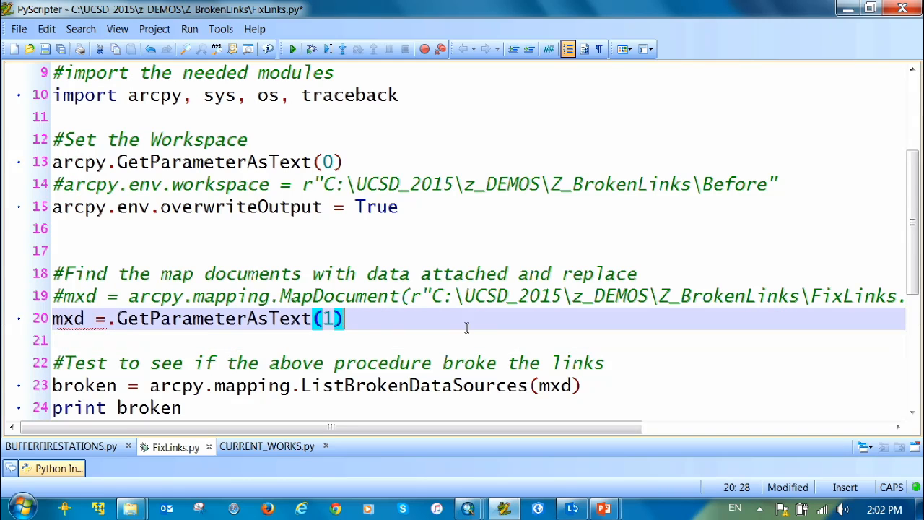
click(118, 320)
key(BackSpace)
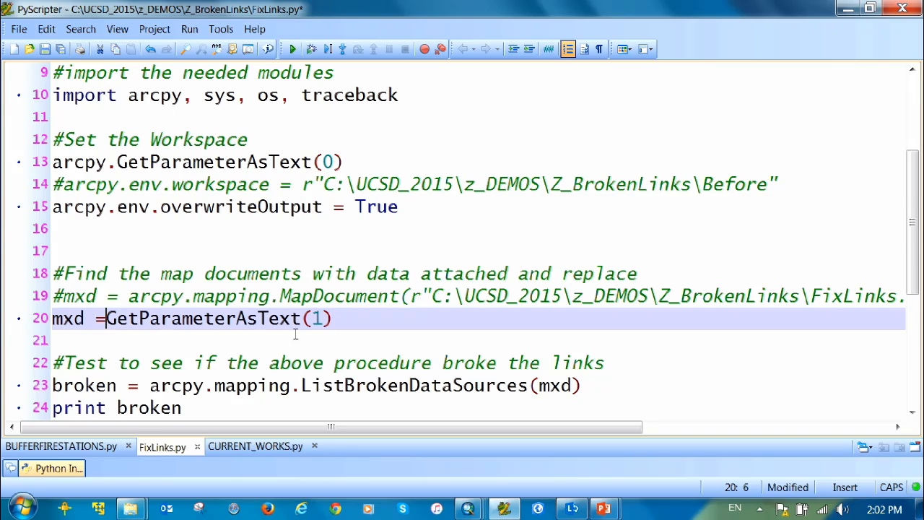
click(291, 319)
mouse_move(242, 162)
Switch to FixLinks.mxd in ArcMap and open the FIX DATA SOURCES script tool from BROKENLINKS.tbx in the Z_BrokenLinks folder.
mouse_move(467, 509)
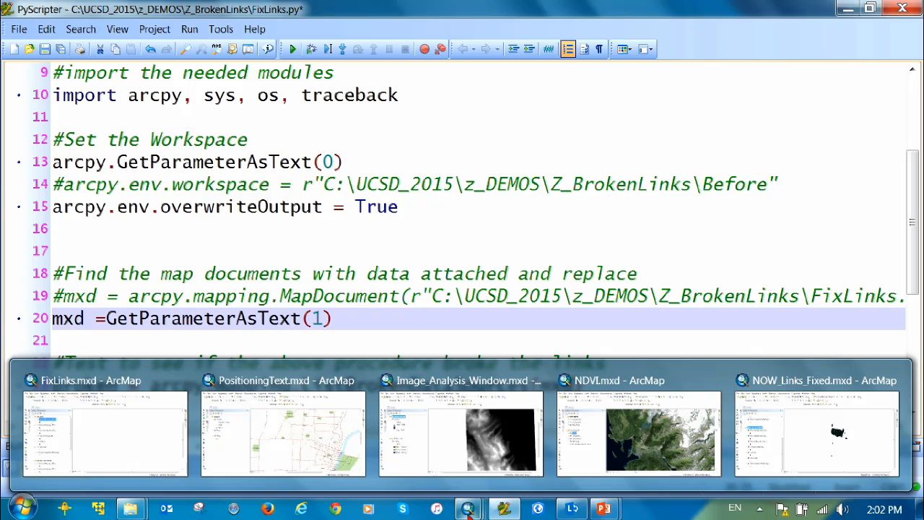
click(151, 466)
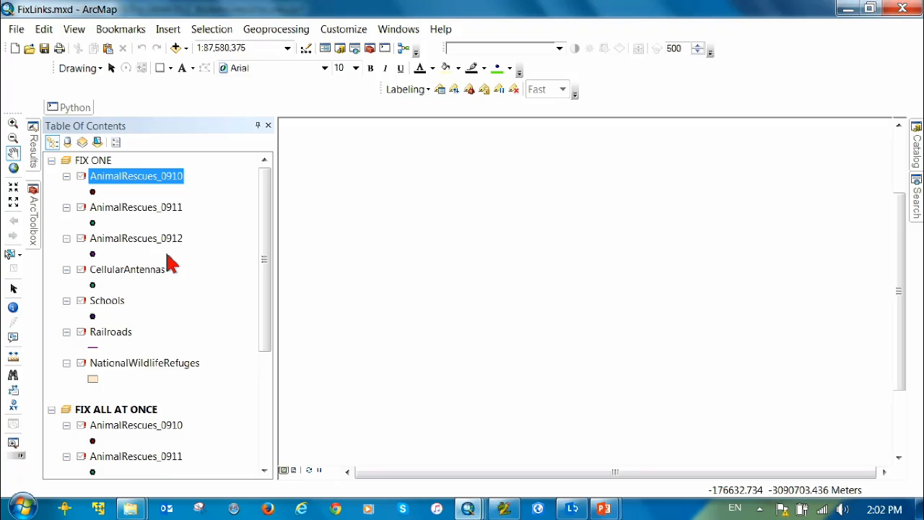
click(915, 146)
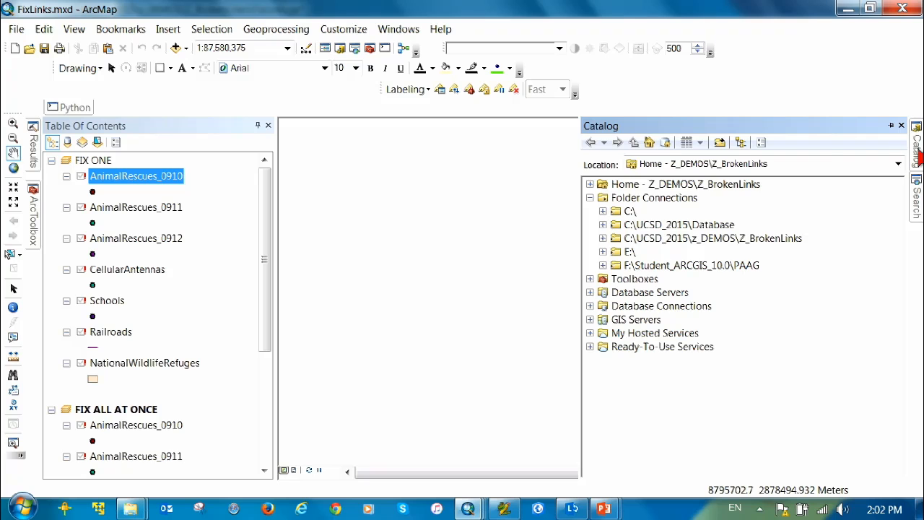
click(603, 238)
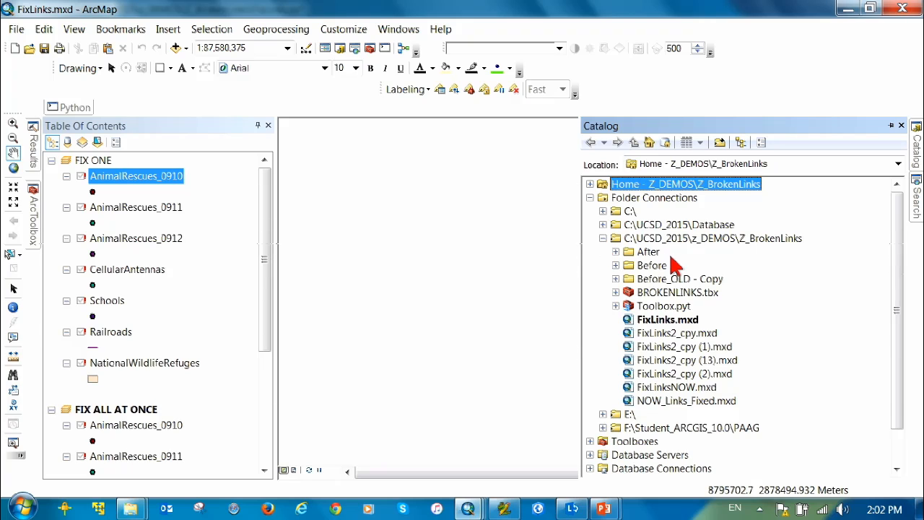
click(616, 292)
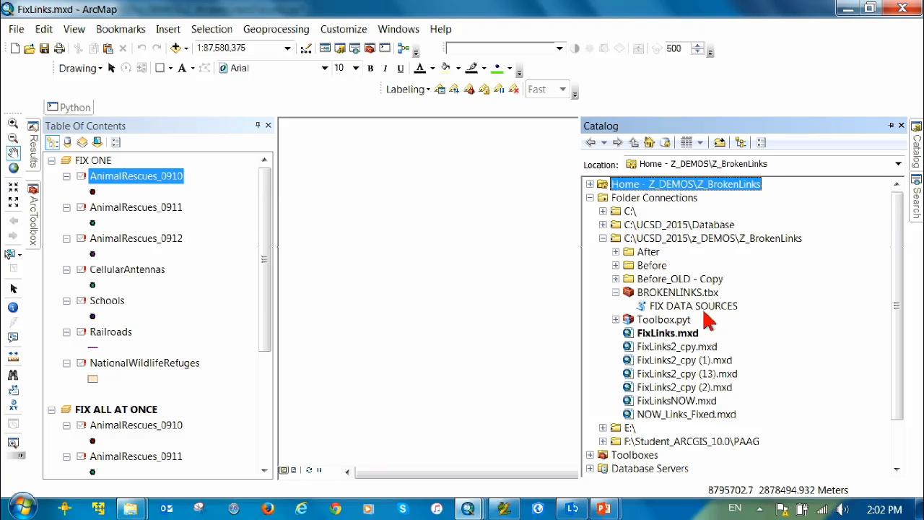
right_click(670, 308)
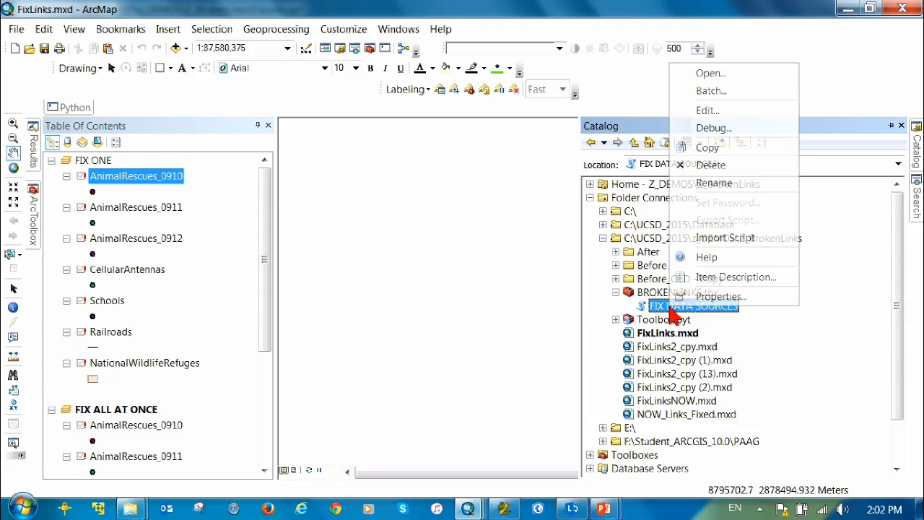
double_click(670, 308)
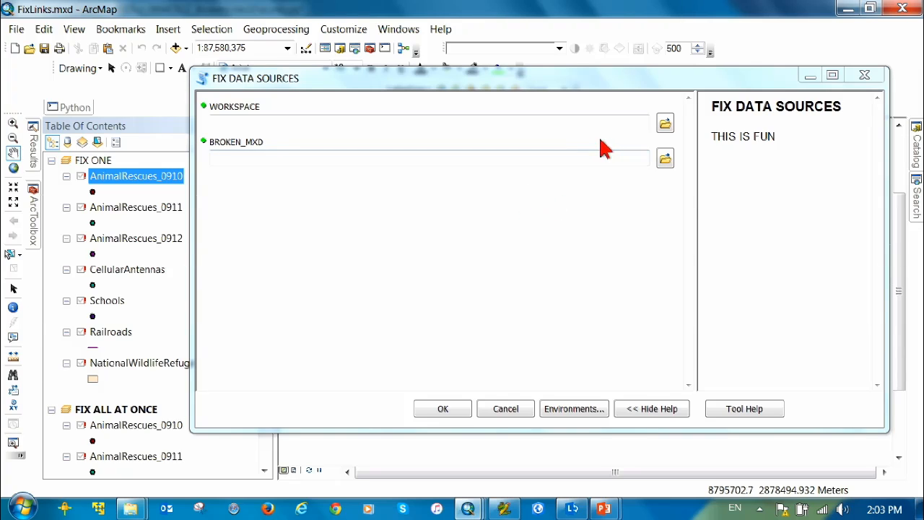
Set the tool's WORKSPACE parameter to the Before_OLD - Copy folder inside Z_BrokenLinks.
click(664, 124)
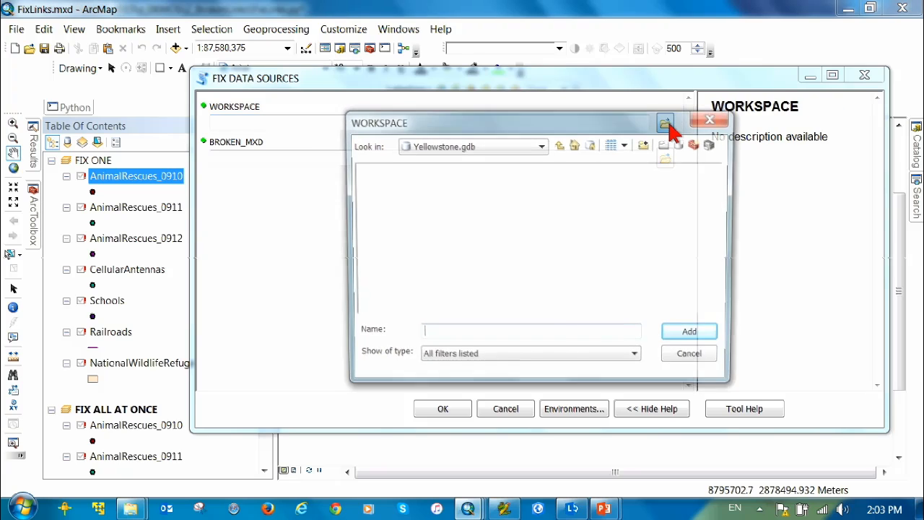
click(543, 147)
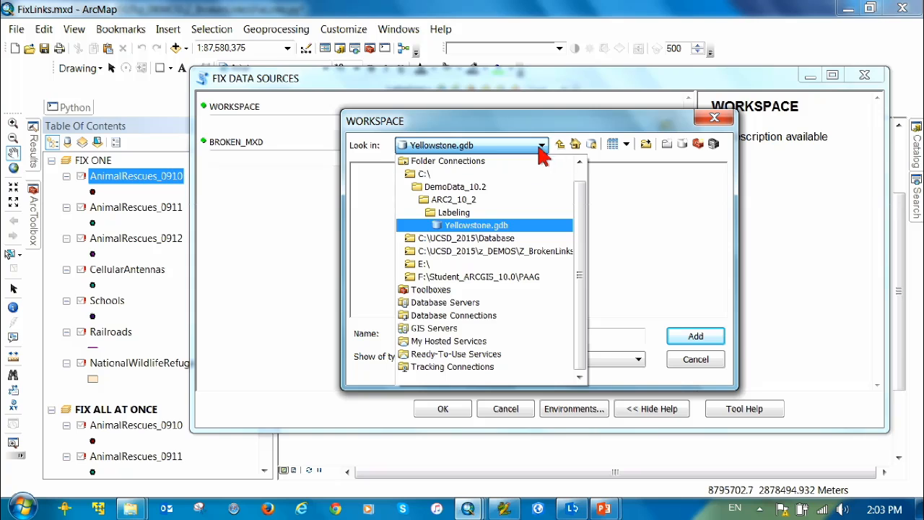
click(509, 253)
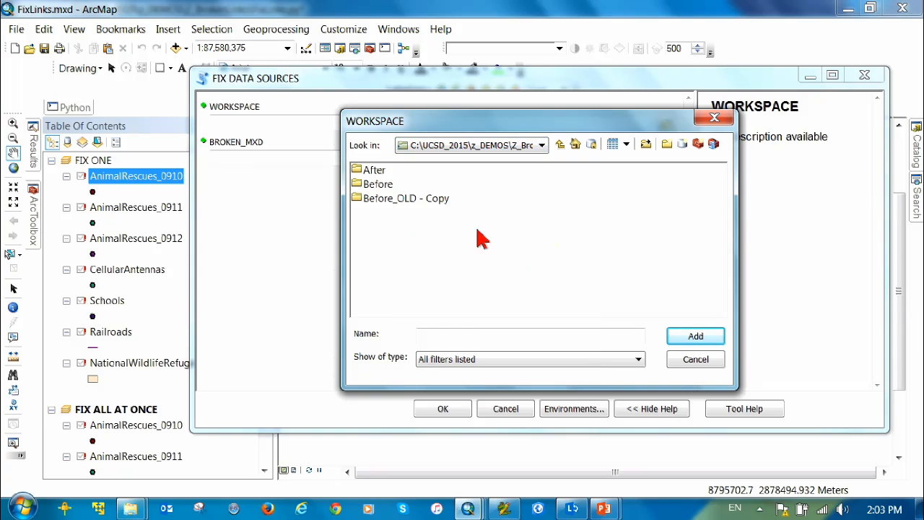
click(418, 199)
click(695, 335)
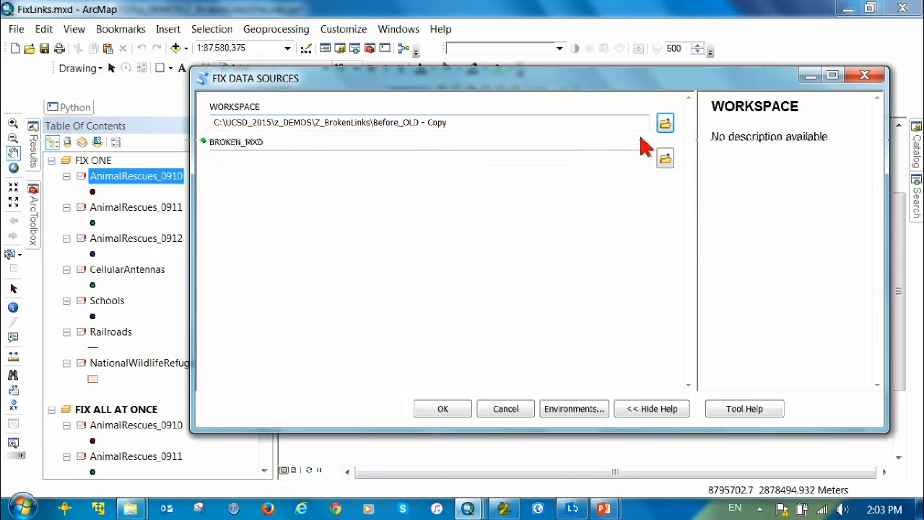
Set the tool's BROKEN_MXD parameter to FixLinks.mxd from the Z_BrokenLinks folder.
click(666, 158)
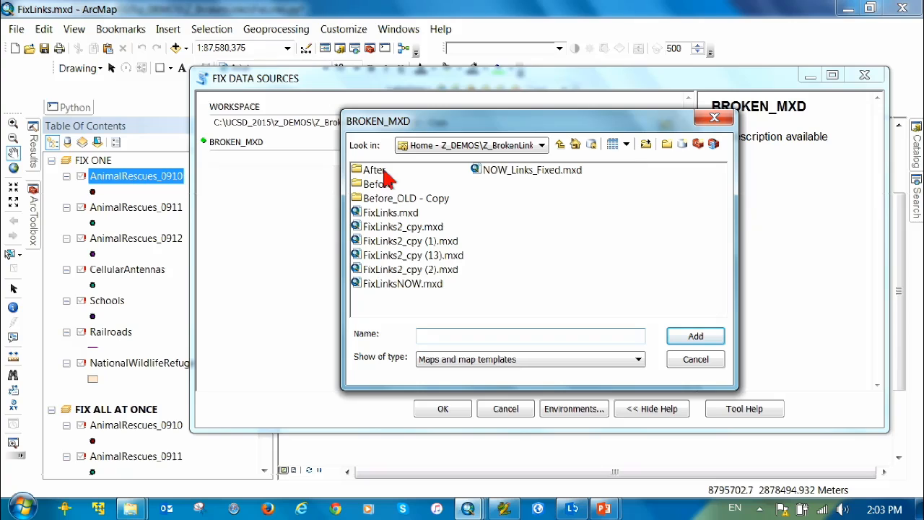
click(394, 214)
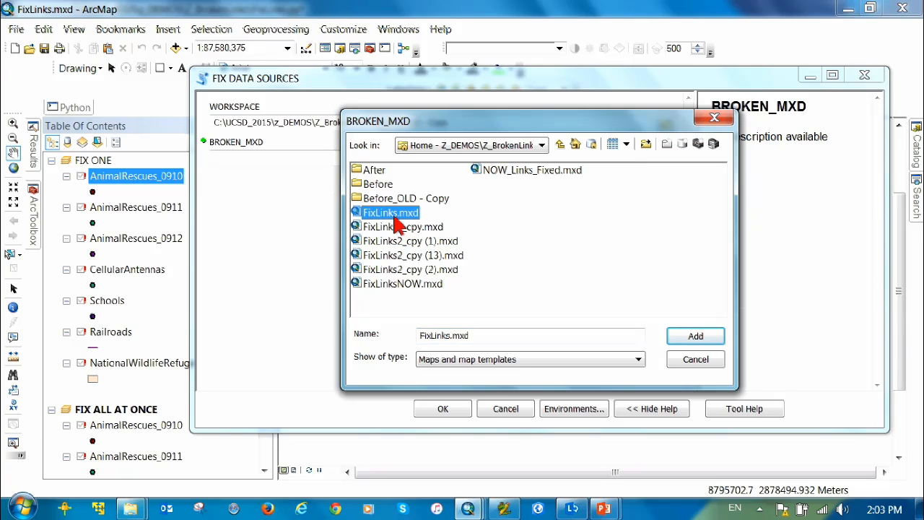
click(705, 343)
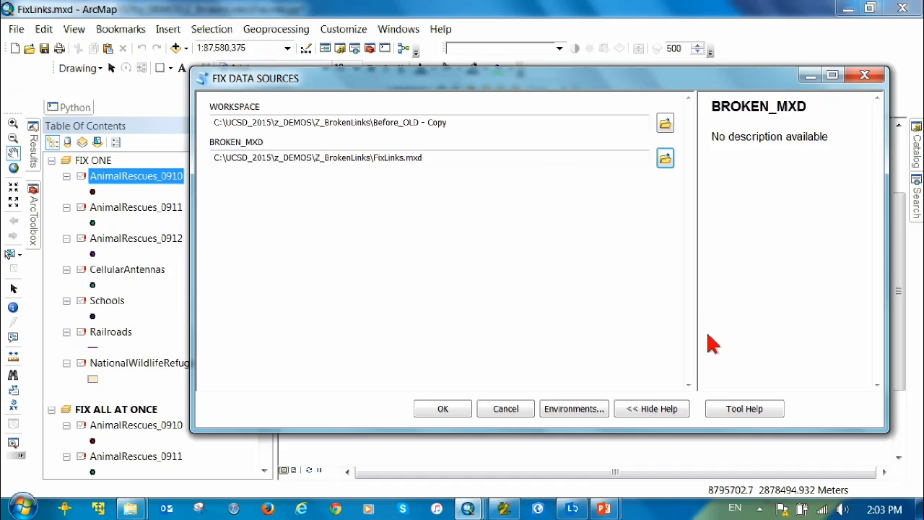
Close the NOW_Links_Fixed.mxd ArcMap window without saving its changes.
mouse_move(129, 509)
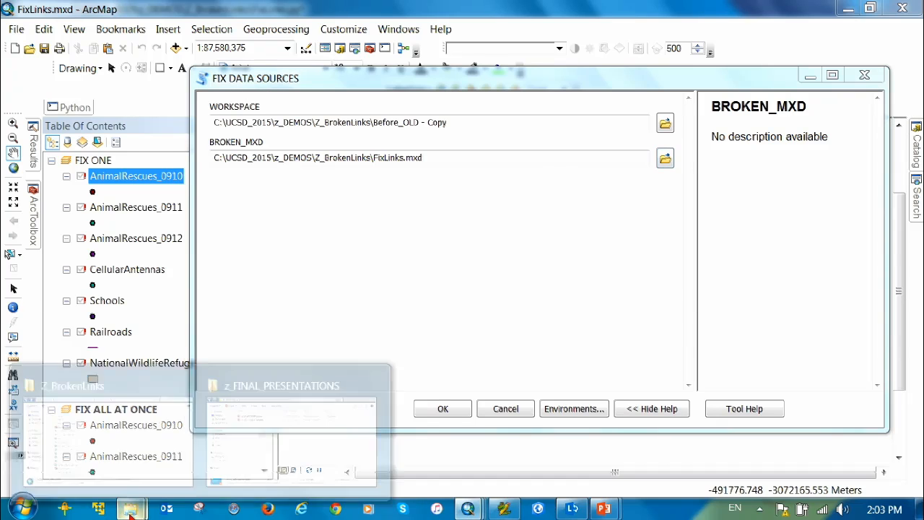
click(149, 448)
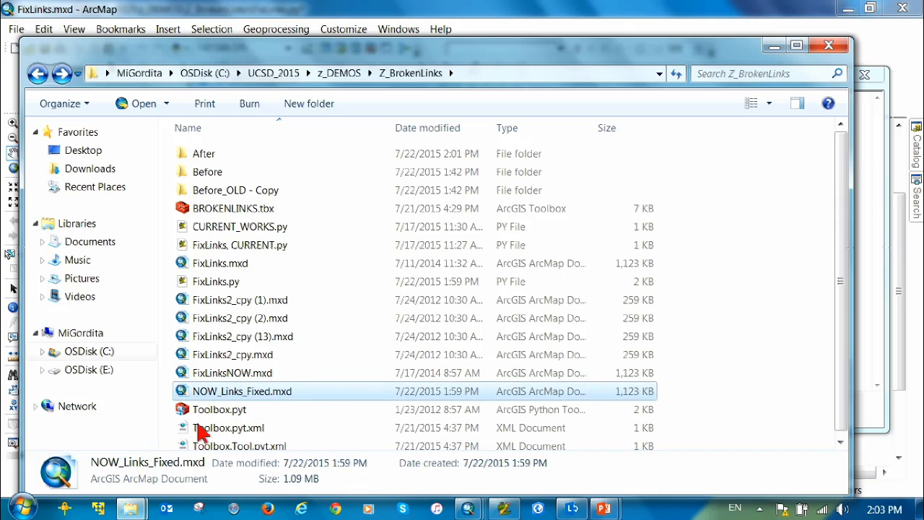
mouse_move(469, 508)
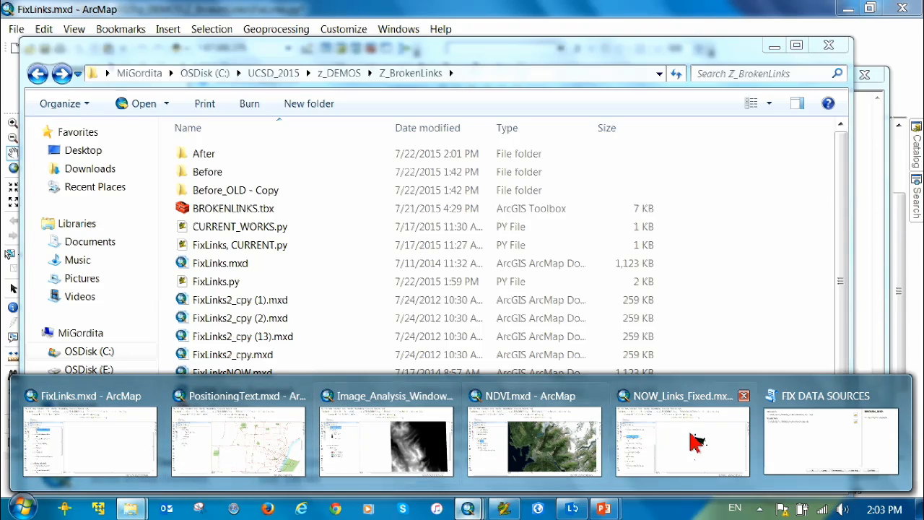
click(744, 396)
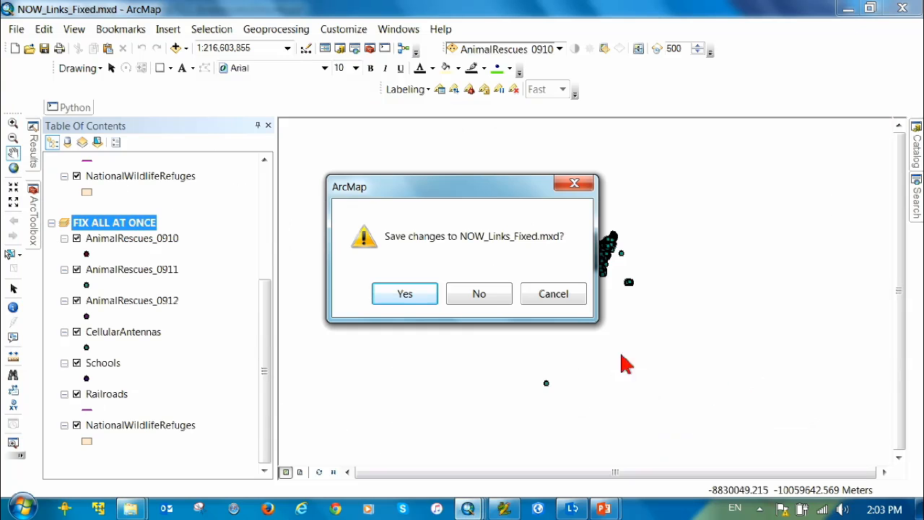
click(485, 303)
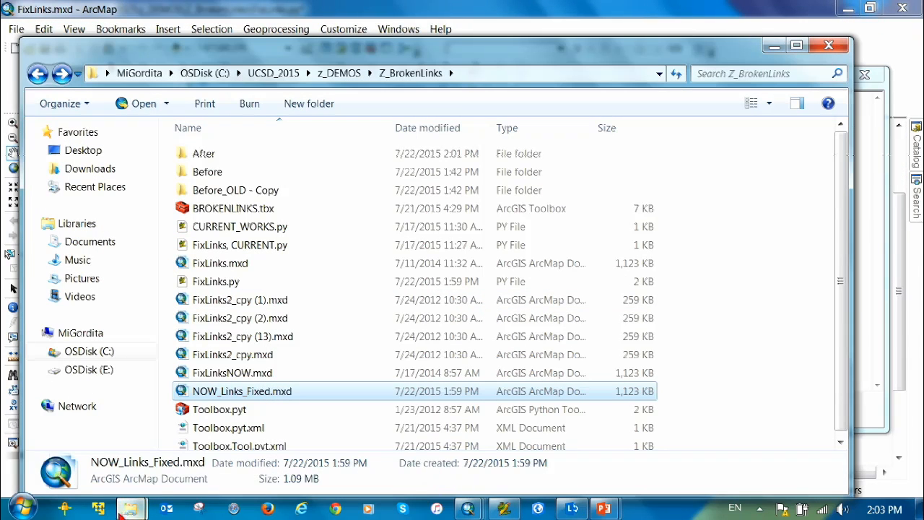
Delete NOW_Links_Fixed.mxd from the Z_BrokenLinks folder in Windows Explorer, moving it to the Recycle Bin.
mouse_move(129, 508)
click(70, 389)
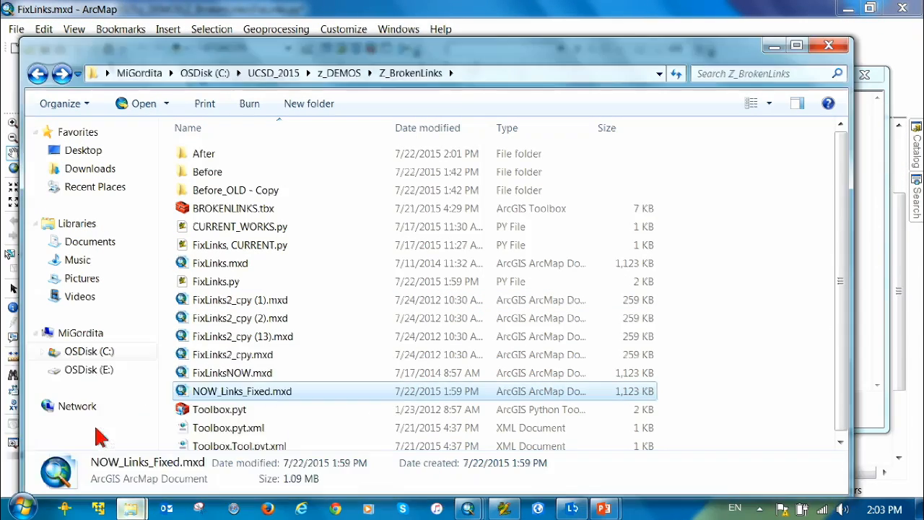
right_click(233, 396)
click(289, 338)
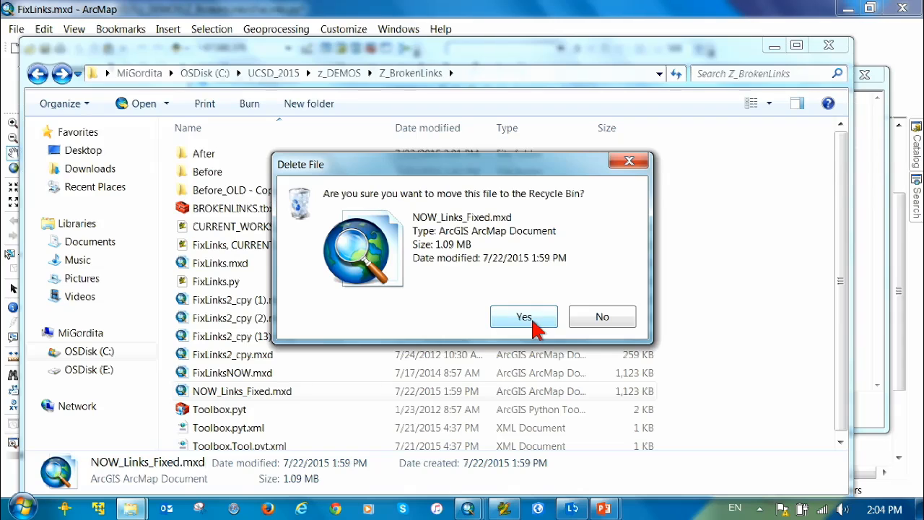
click(524, 318)
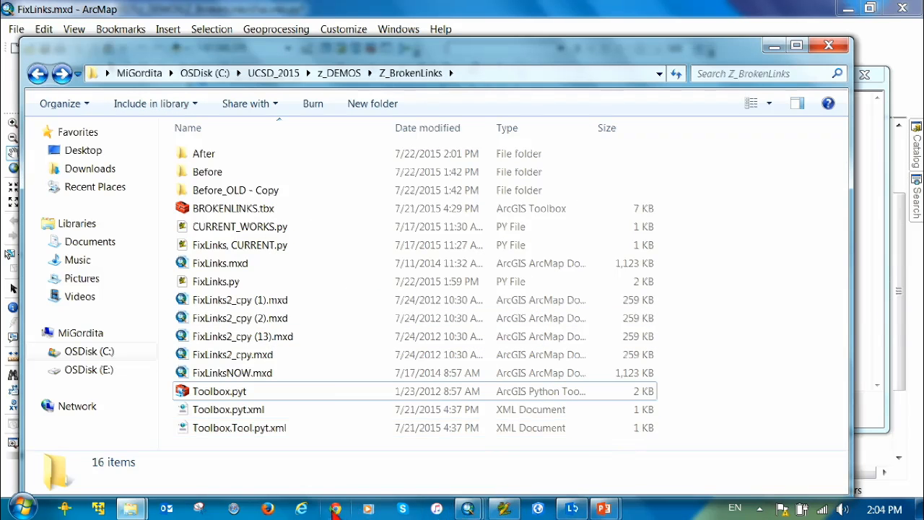
Return to FixLinks.mxd in ArcMap, run the FIX DATA SOURCES tool with its current parameters, and dismiss its completion report.
mouse_move(469, 509)
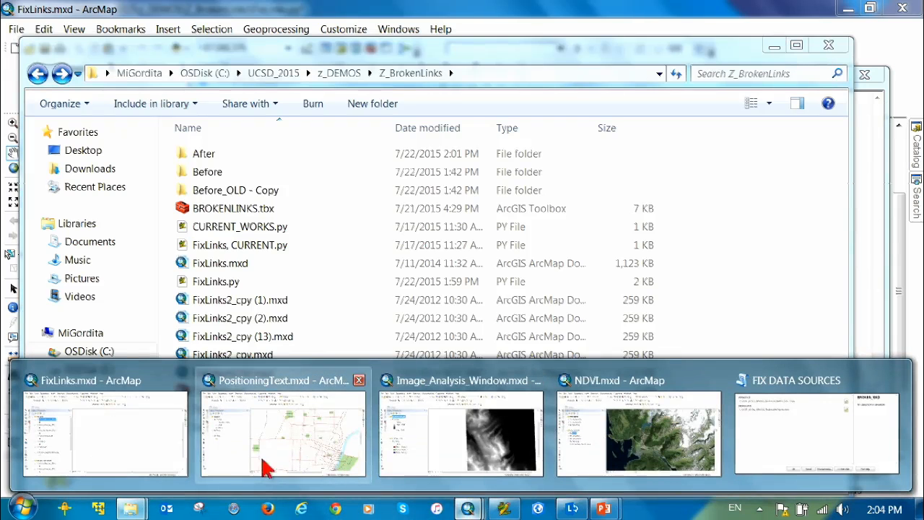
click(127, 461)
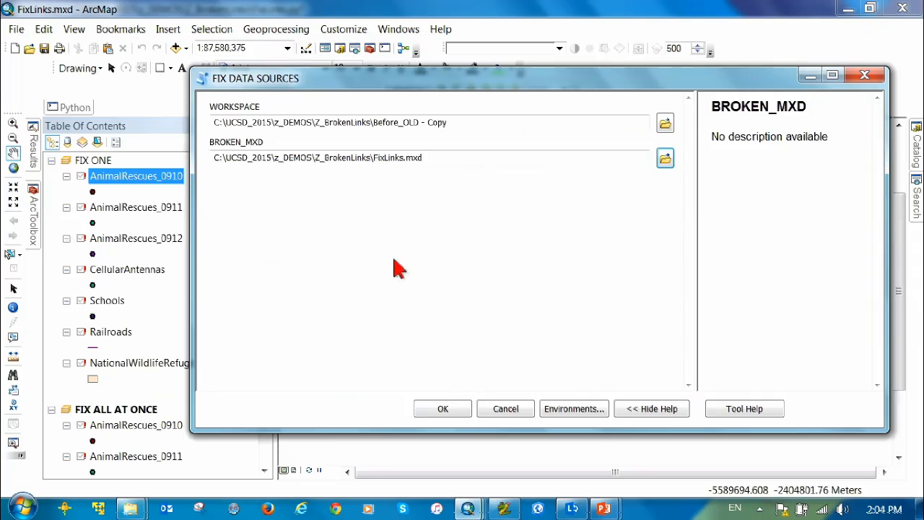
click(442, 410)
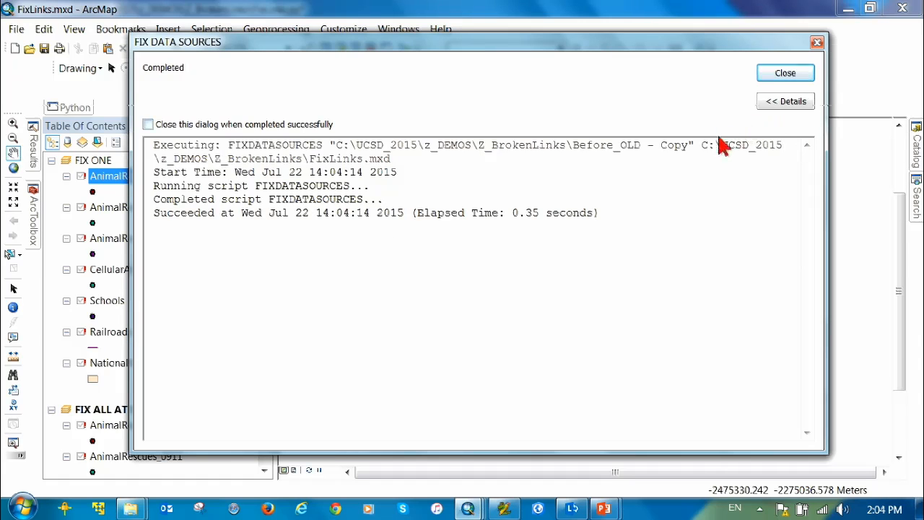
click(785, 80)
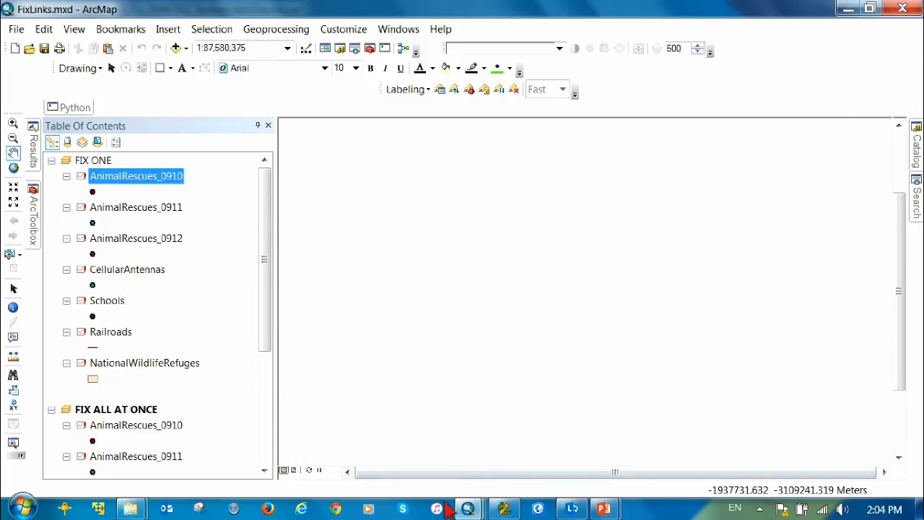
Open the newly generated NOW_Links_Fixed.mxd from the Z_BrokenLinks folder to check its layers.
mouse_move(130, 509)
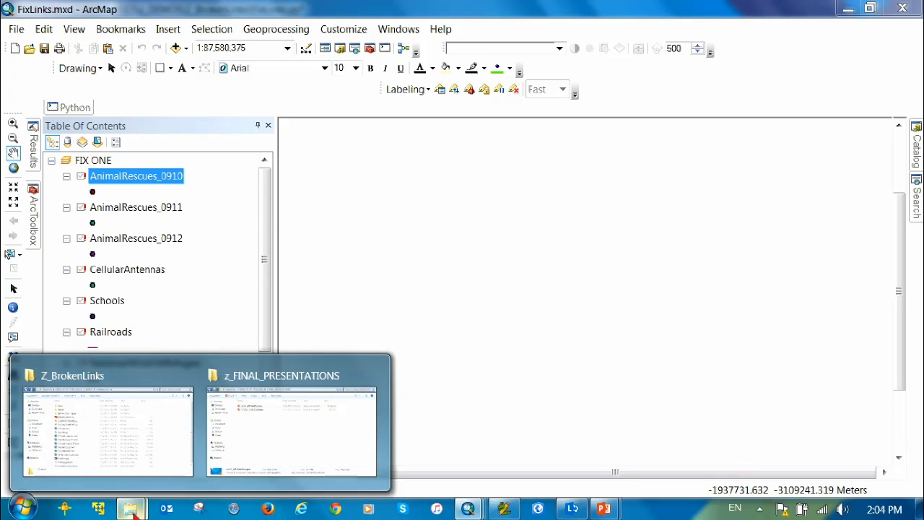
click(103, 448)
double_click(247, 396)
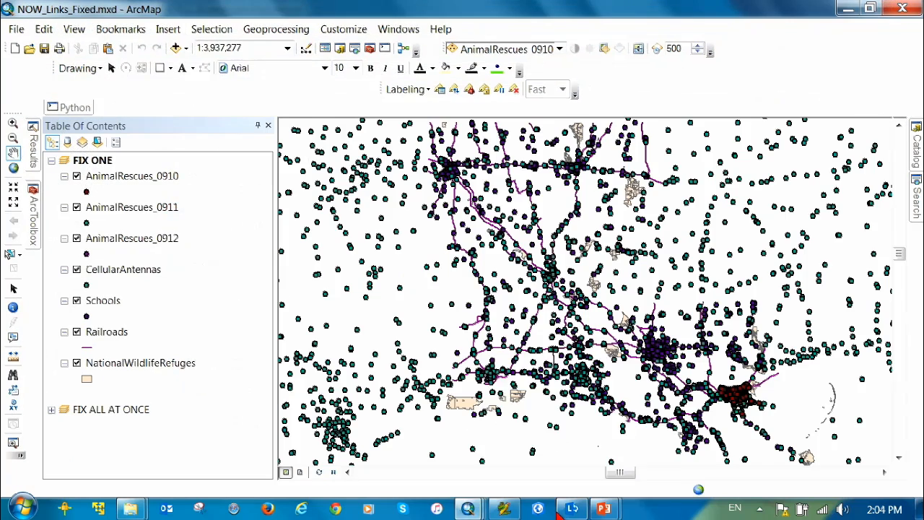
Minimize NOW_Links_Fixed.mxd and switch to the PositioningText.mxd ArcMap window.
mouse_move(559, 511)
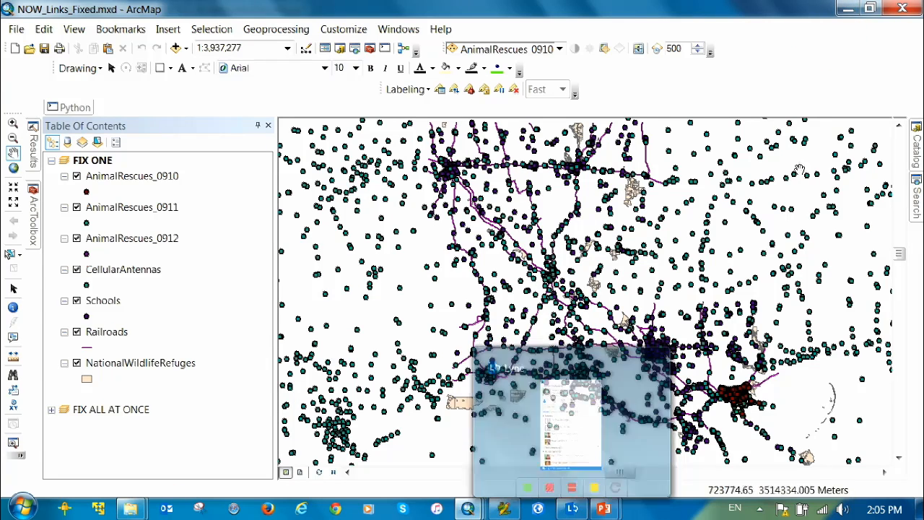
click(848, 8)
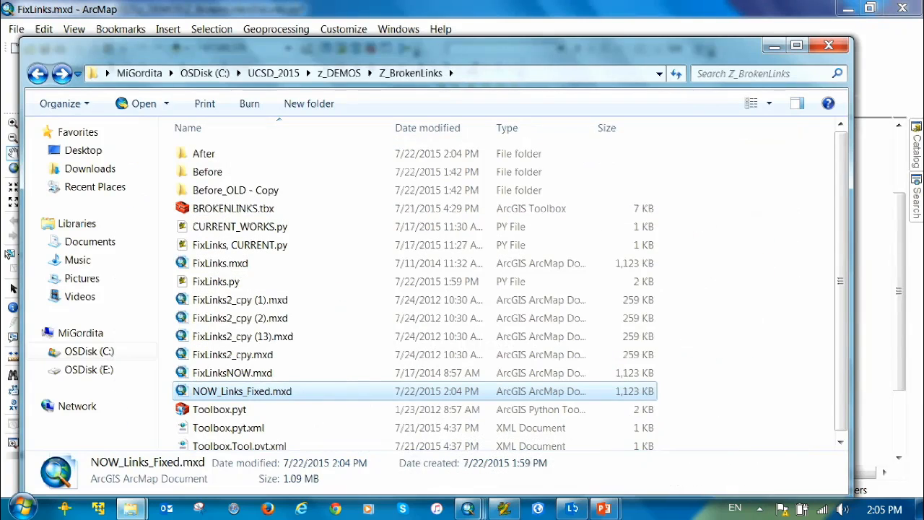
click(468, 509)
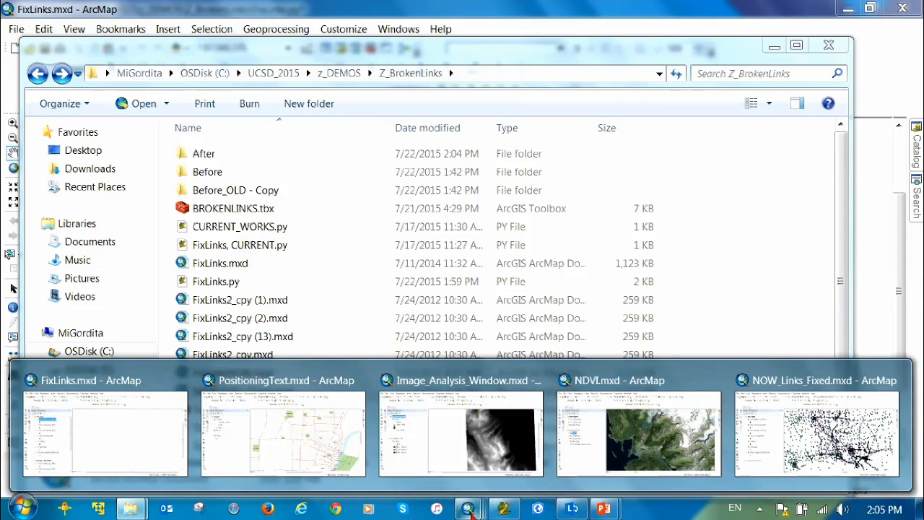
click(298, 436)
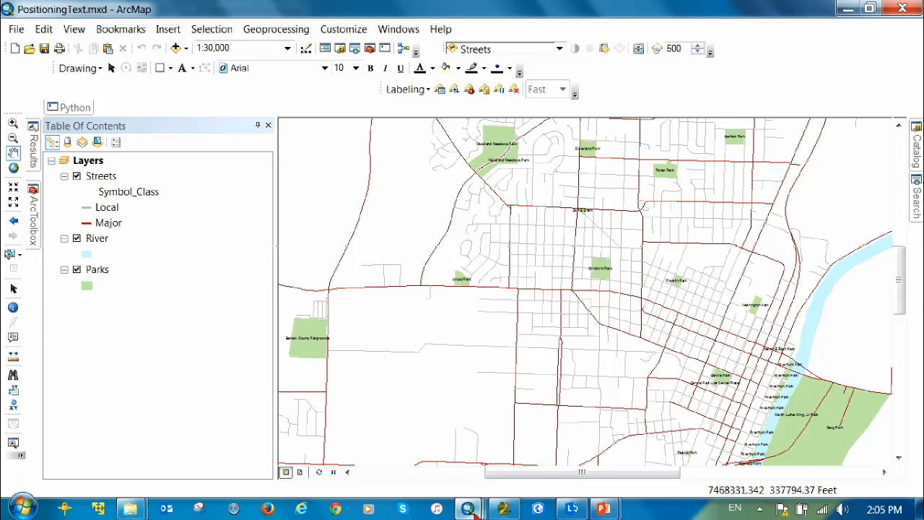
mouse_move(469, 509)
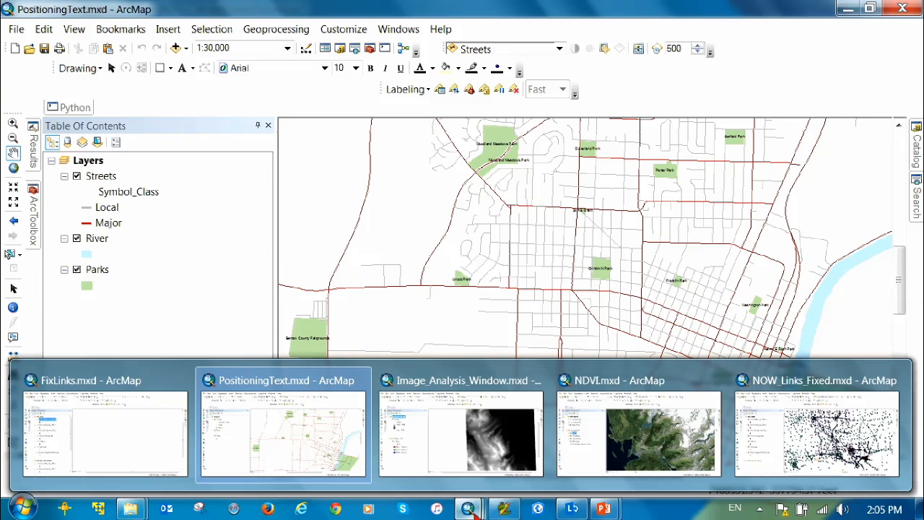
click(303, 458)
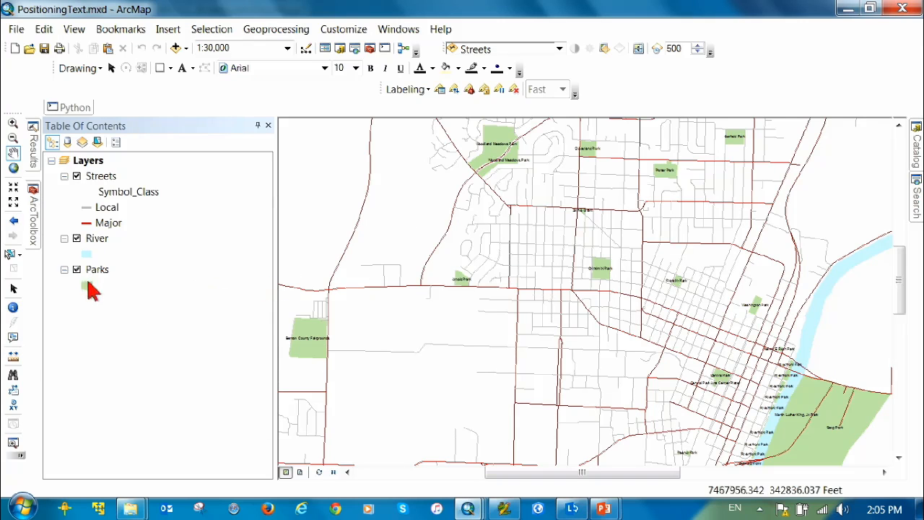
Insert a new data frame and paste a copy of the Parks layer from the Layers data frame into it.
click(177, 31)
click(186, 48)
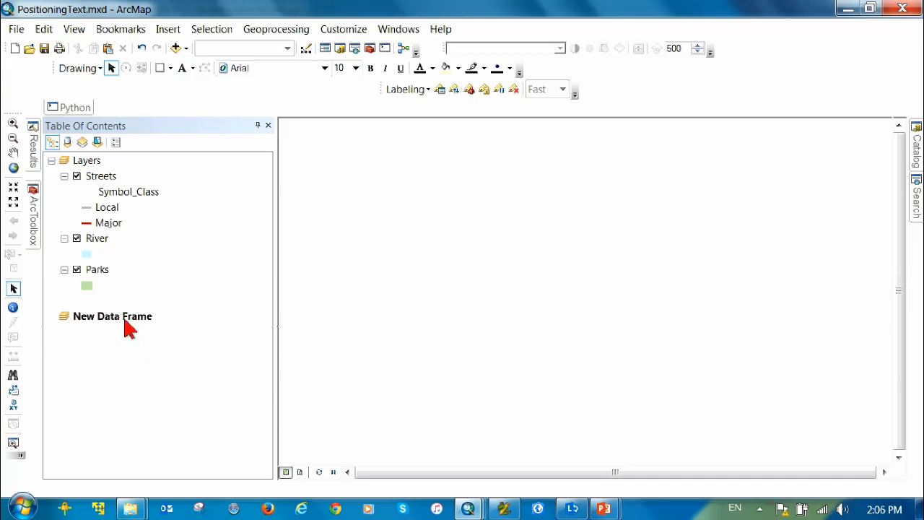
right_click(102, 277)
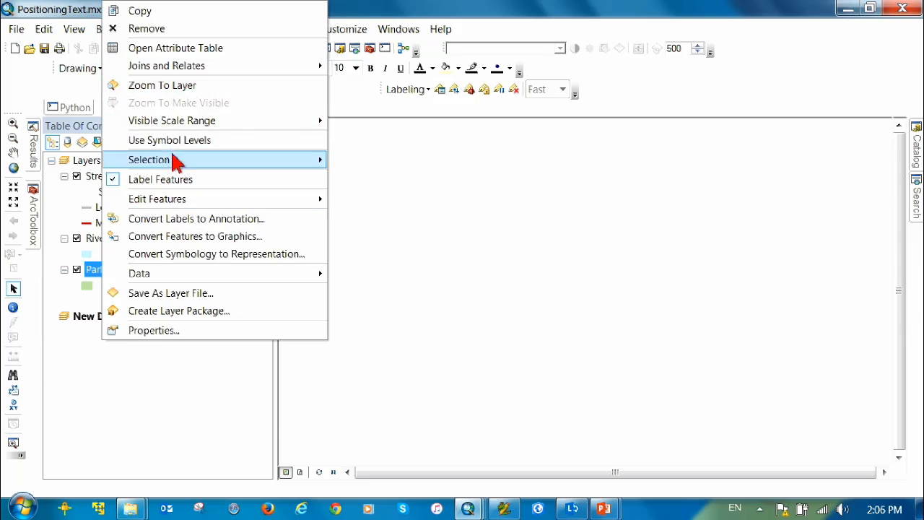
click(144, 12)
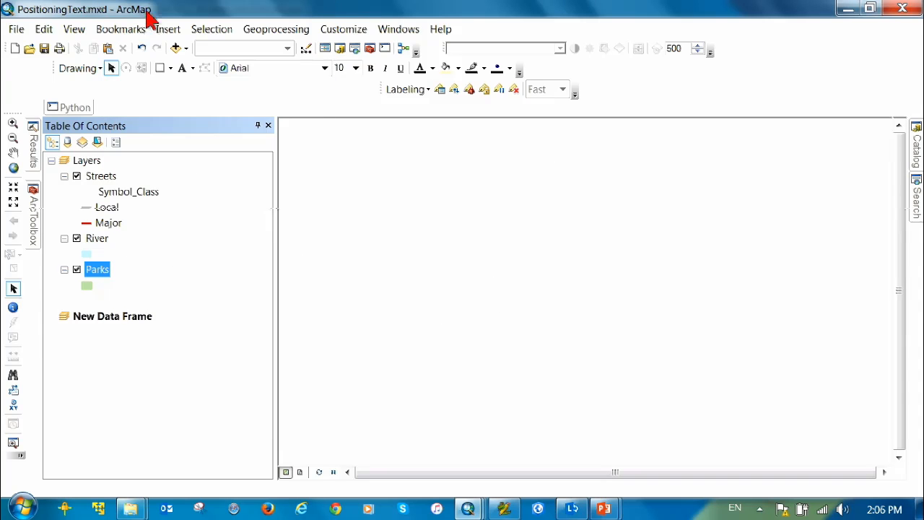
right_click(114, 320)
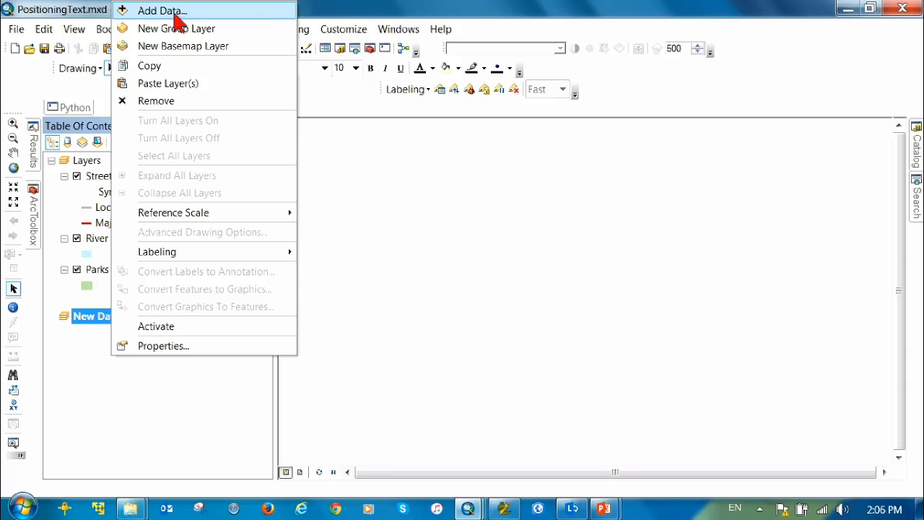
click(172, 84)
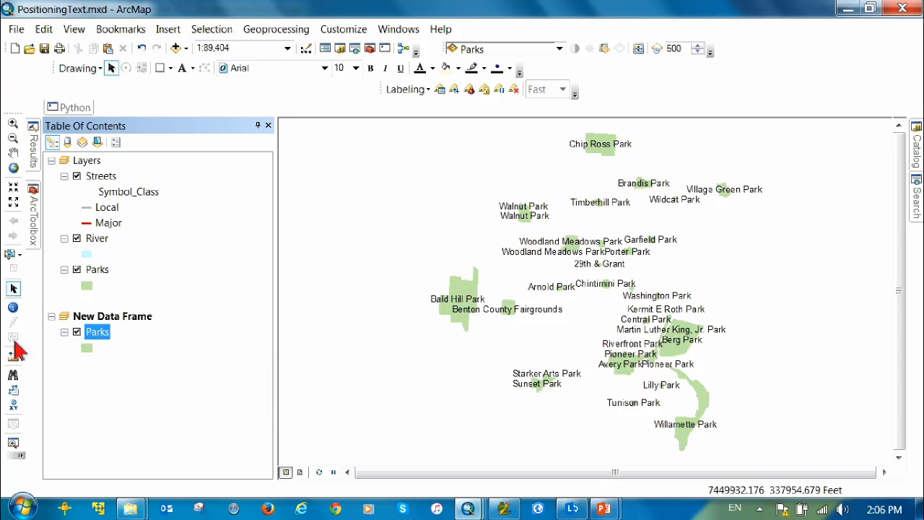
Label the Parks layer in New Data Frame with the CITYNAME field and inspect the labels on the map.
double_click(97, 335)
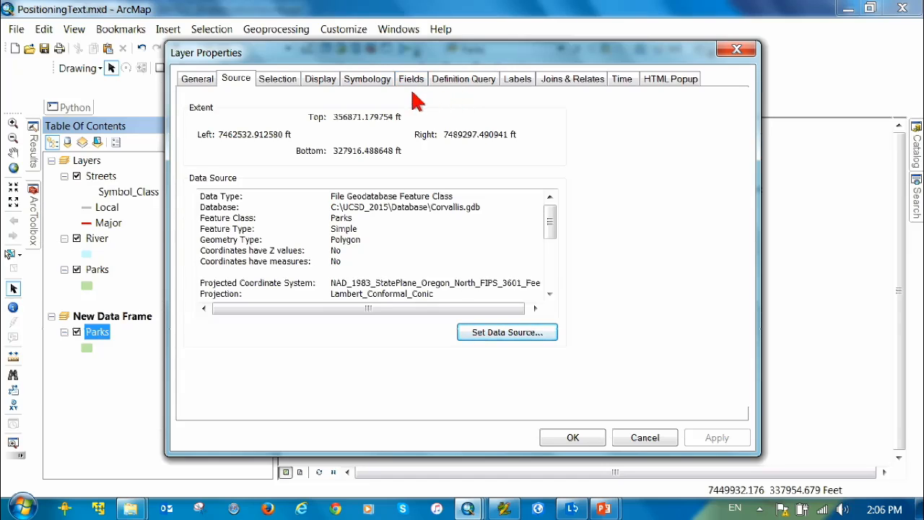
click(518, 82)
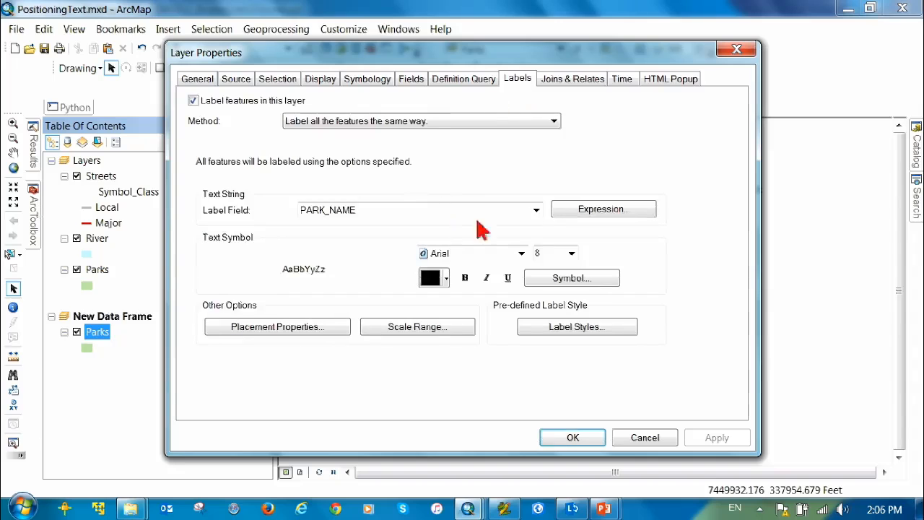
click(536, 210)
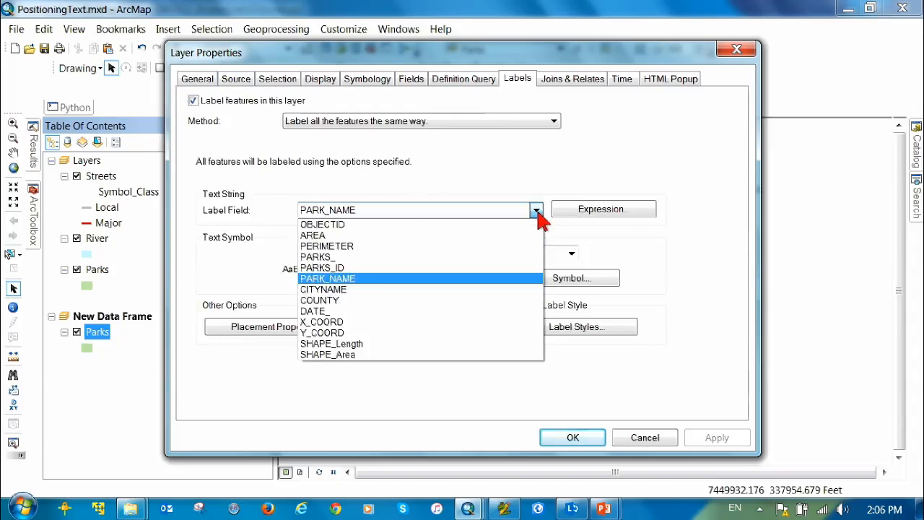
click(337, 290)
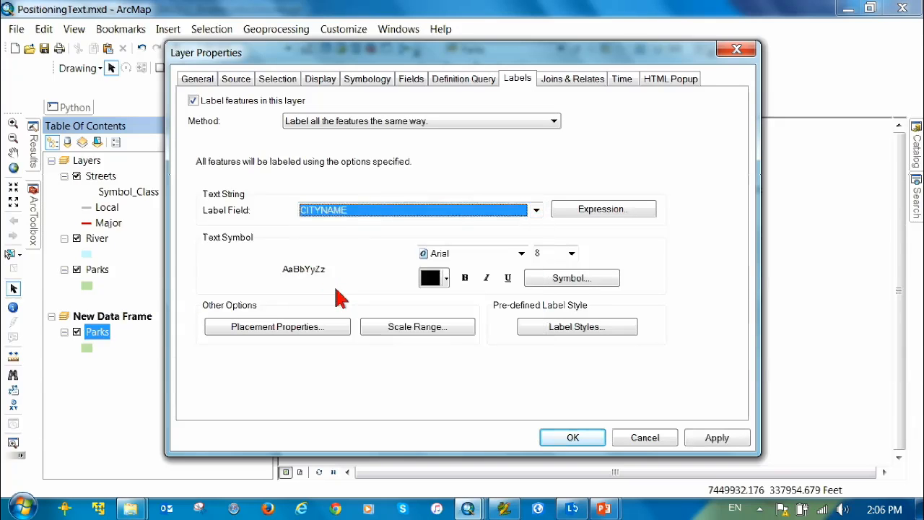
click(583, 439)
scroll(579, 352, up, 3)
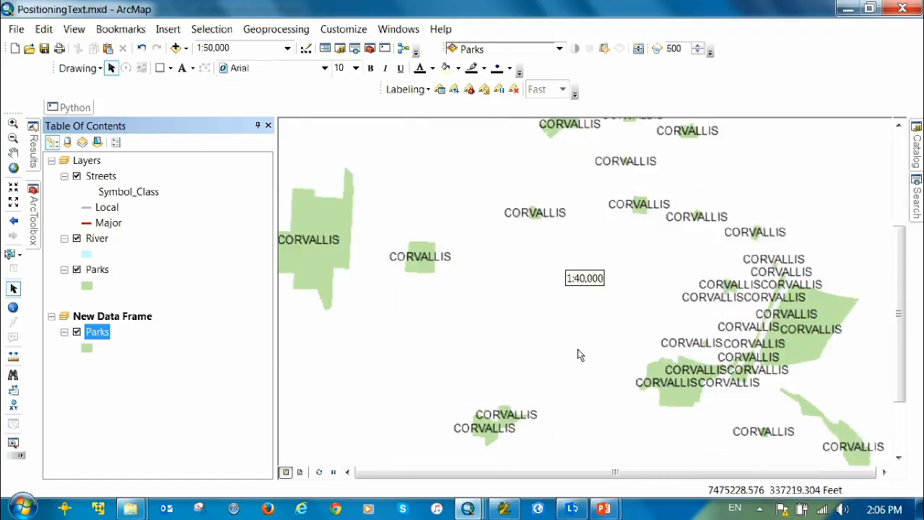
scroll(577, 354, down, 1)
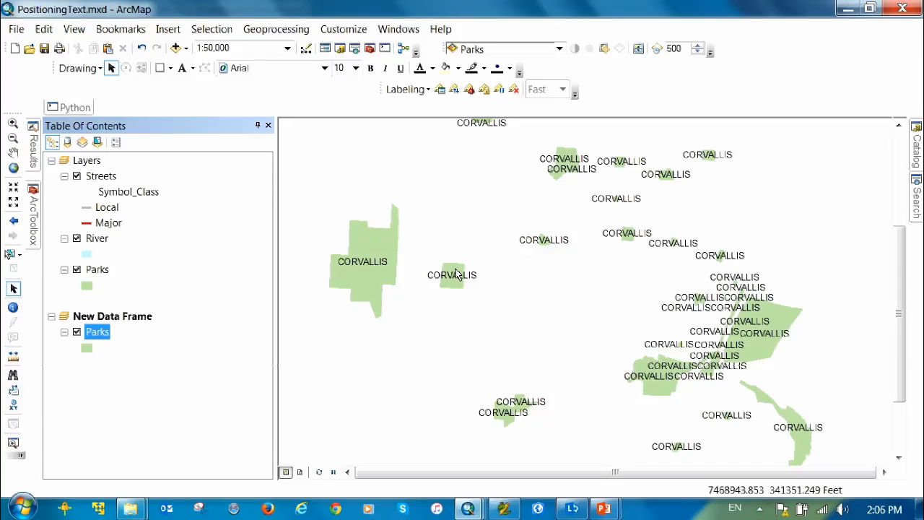
Open the label expression of the Parks layer in New Data Frame and set its parser to Python.
double_click(102, 337)
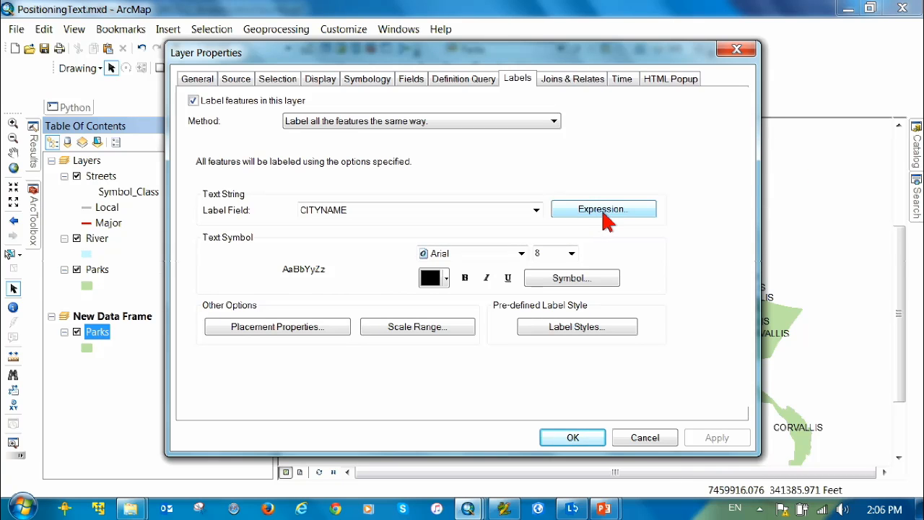
click(602, 214)
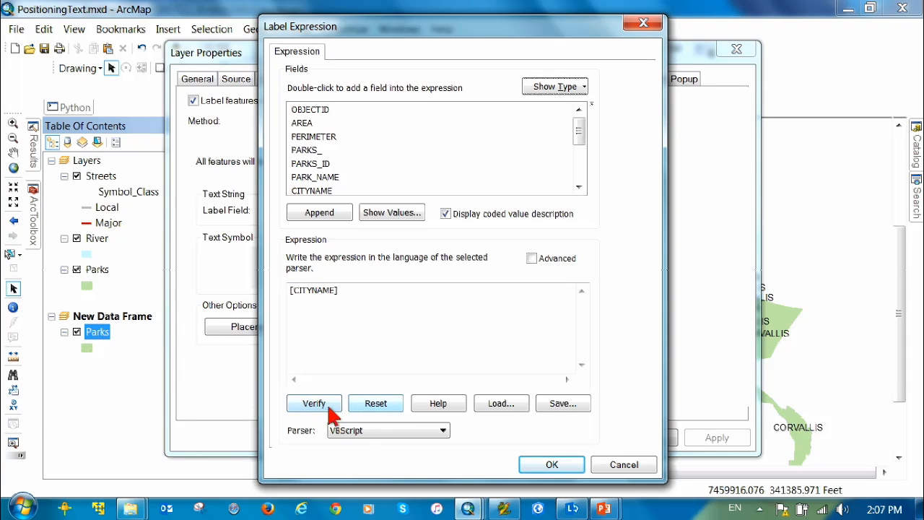
click(444, 432)
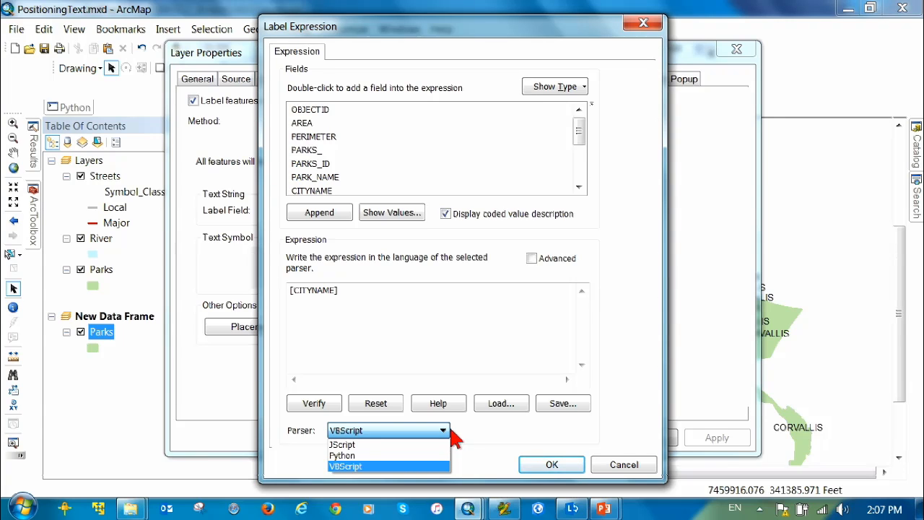
click(356, 457)
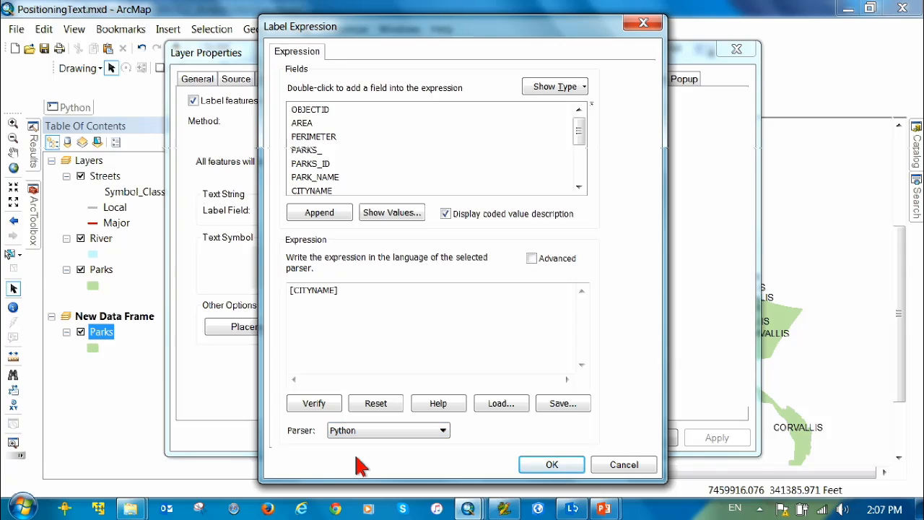
Clear the Parks label expression, enable advanced mode, and replace the default function with the saved expression Parcel_CityName.lxp.
drag(356, 289, 246, 290)
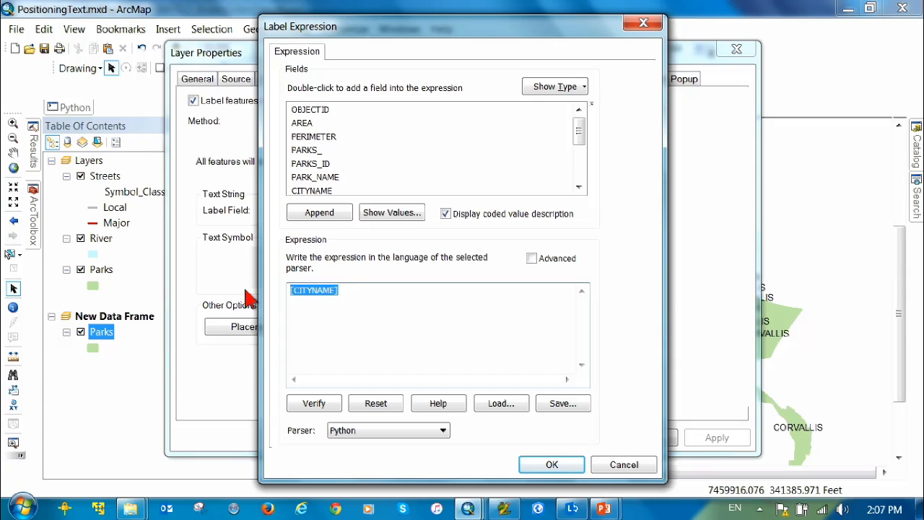
key(Delete)
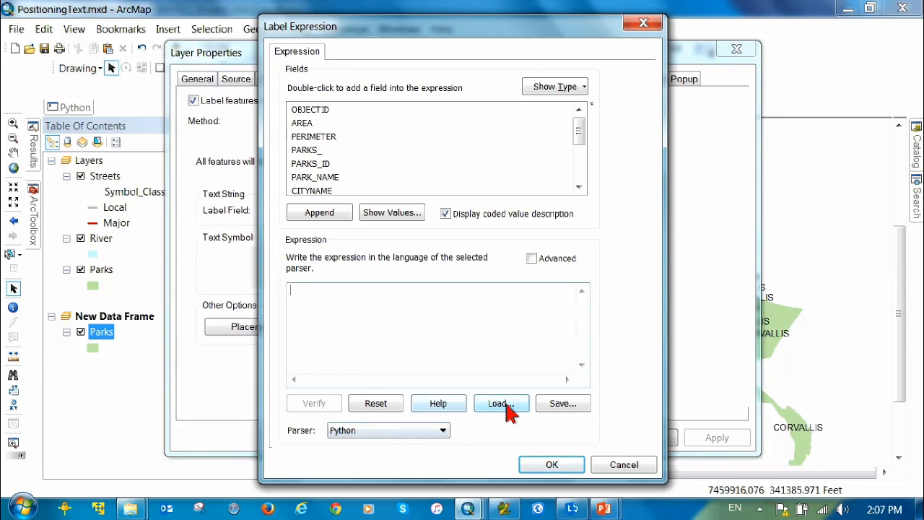
click(532, 258)
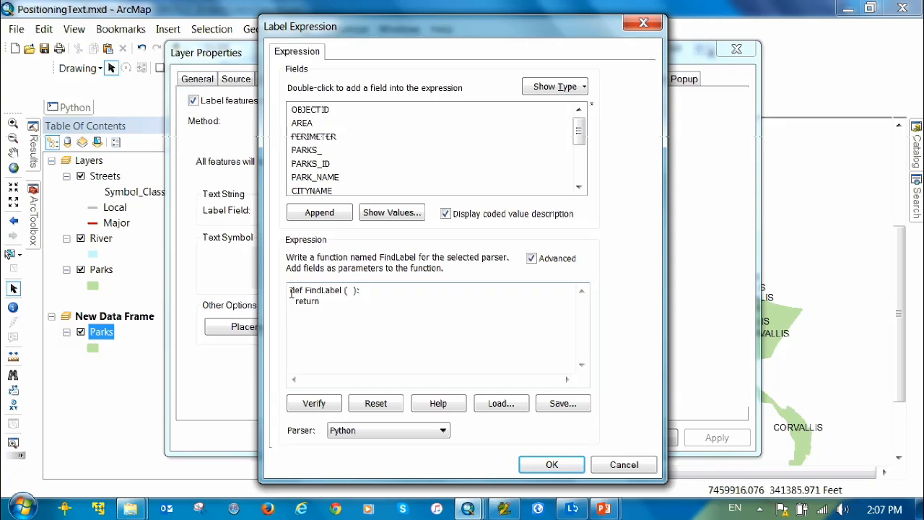
drag(291, 293, 395, 307)
key(Delete)
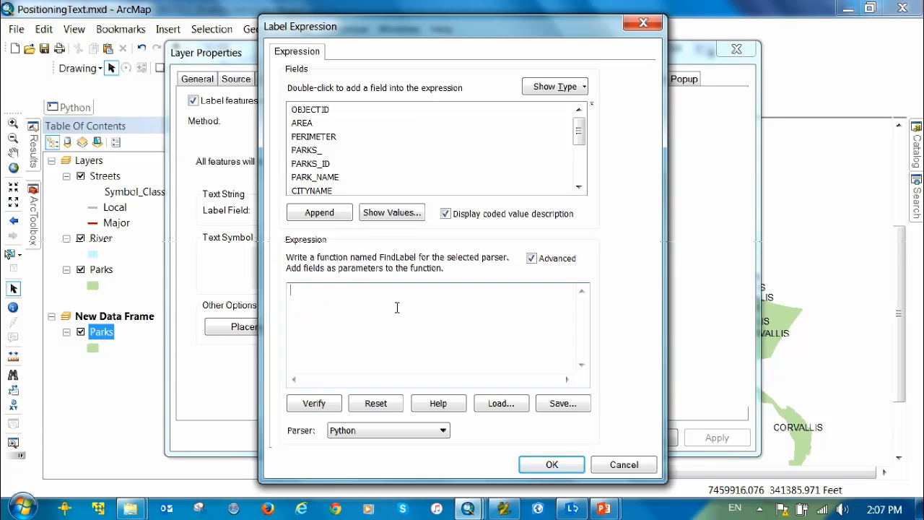
click(506, 404)
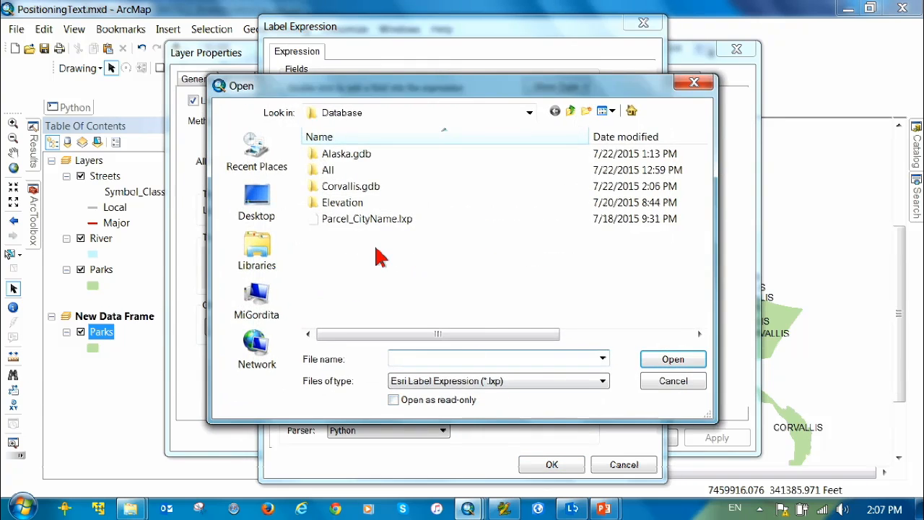
double_click(368, 219)
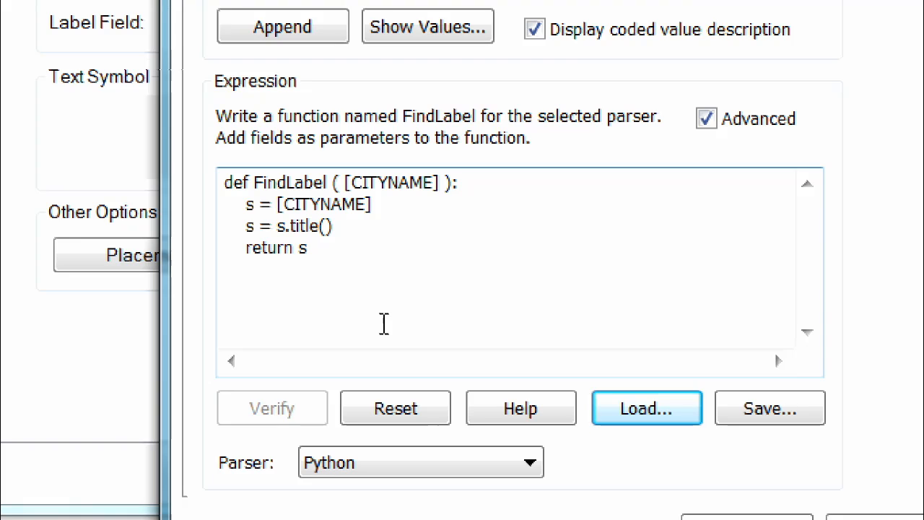
Verify the loaded FindLabel expression with its sample label and apply it to the Parks labels in New Data Frame.
click(383, 322)
click(271, 408)
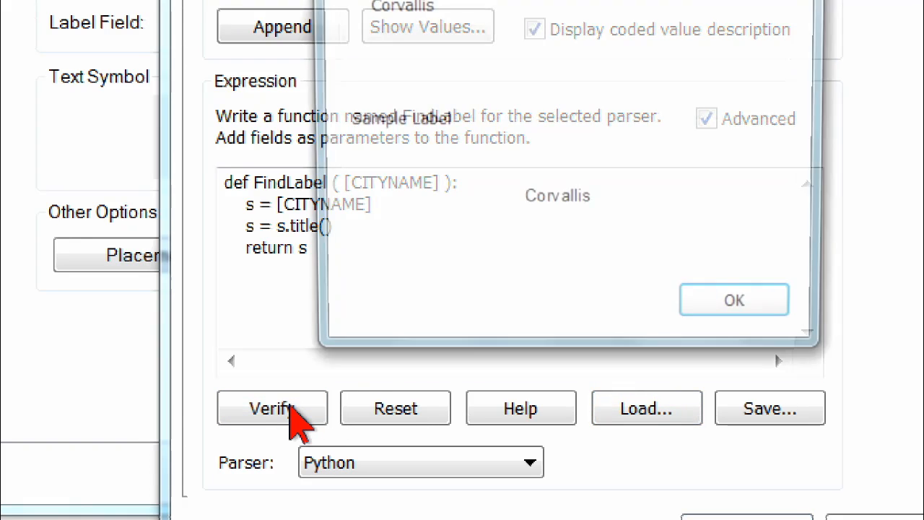
mouse_move(548, 217)
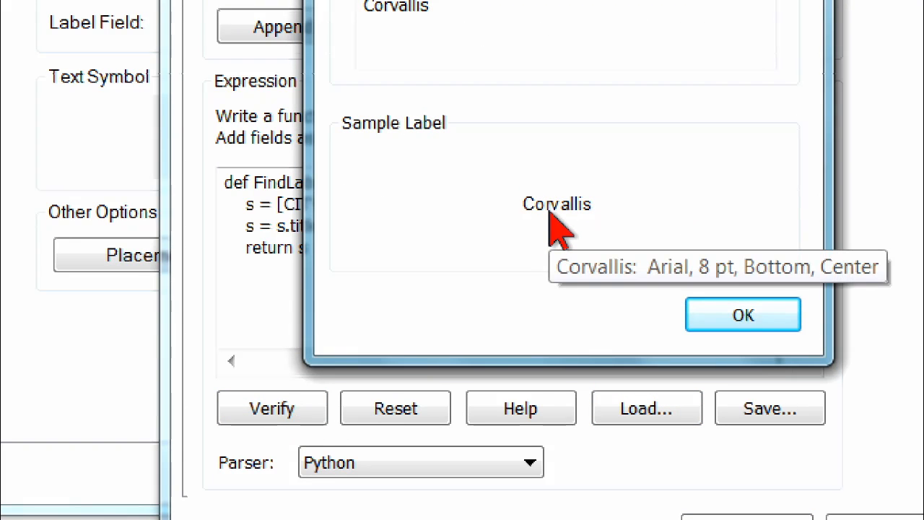
click(742, 315)
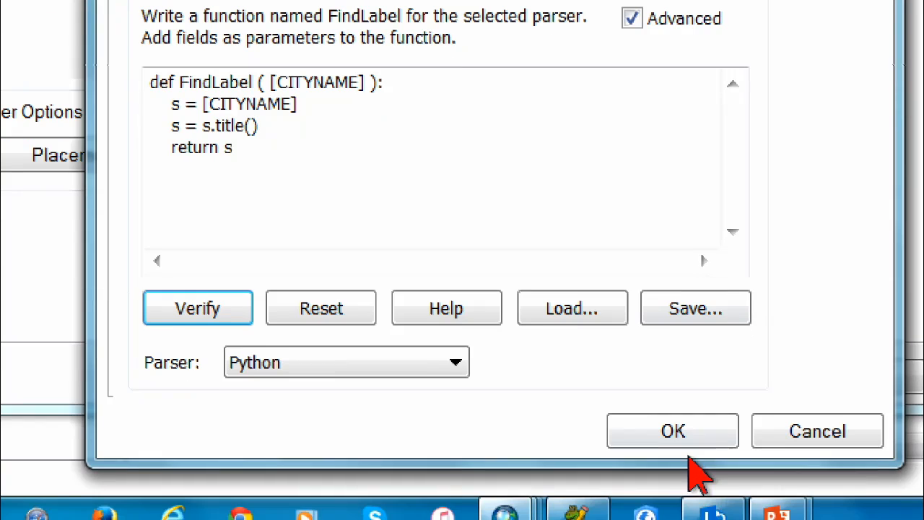
click(681, 442)
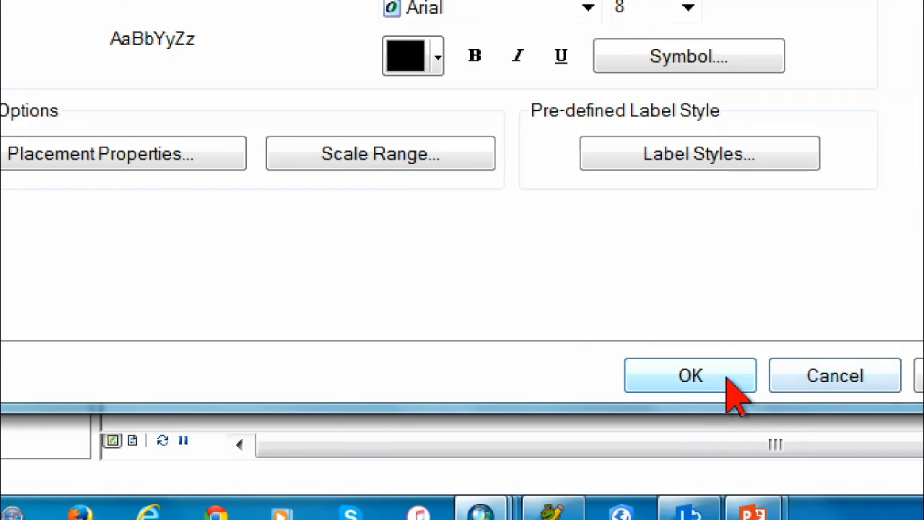
click(727, 378)
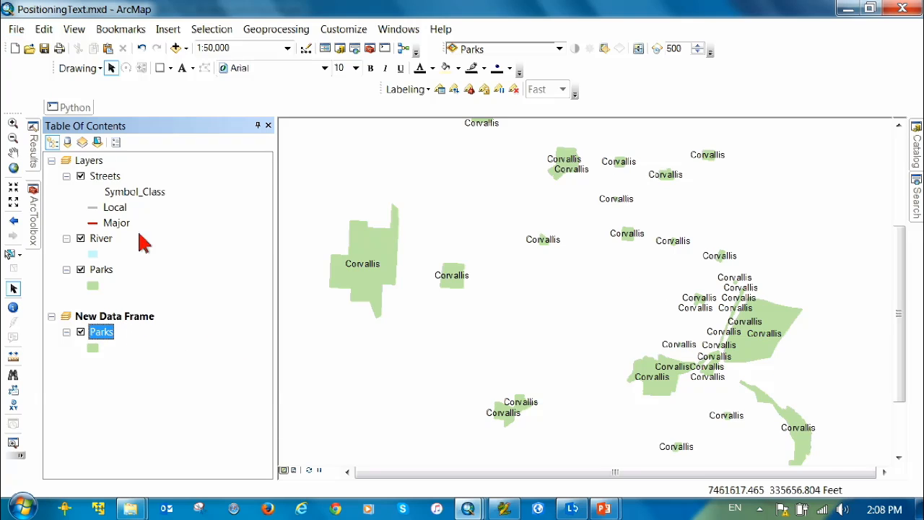
Activate the Layers data frame, select its Streets layer, and float the Labeling toolbar over the map.
alt+click(96, 161)
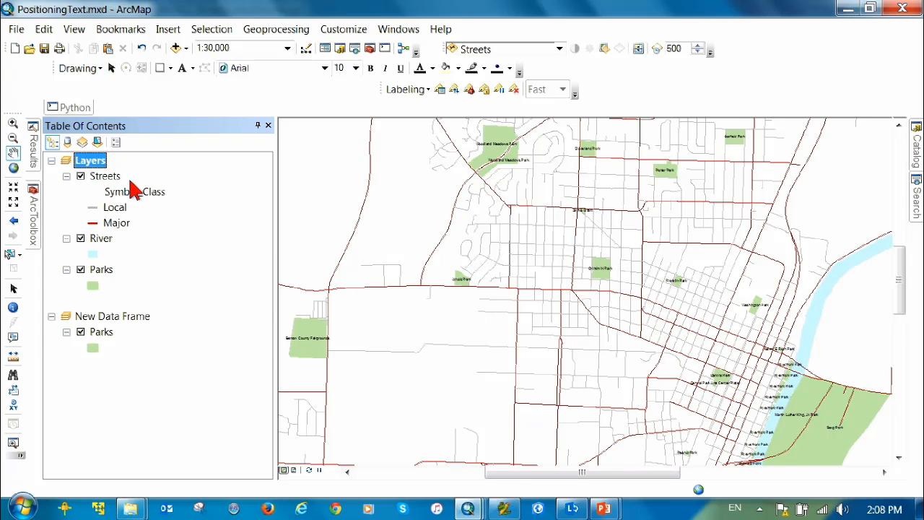
click(114, 176)
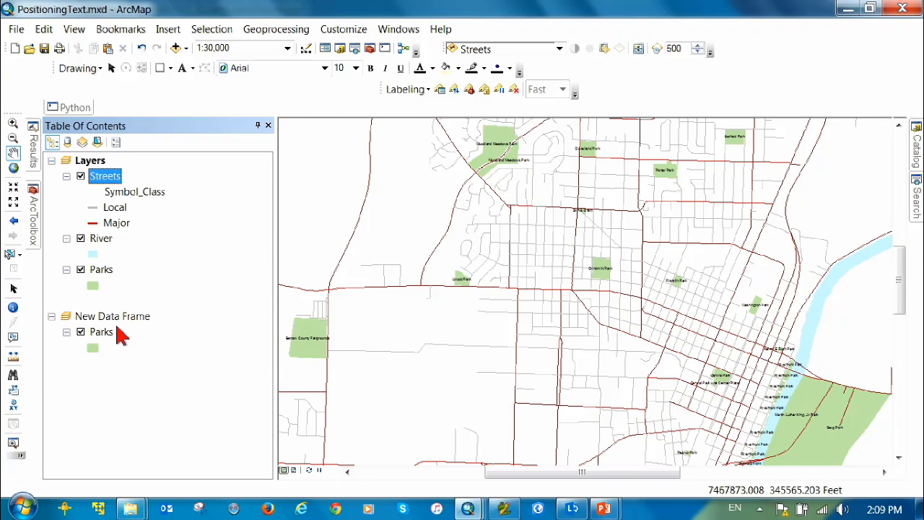
drag(379, 88, 399, 110)
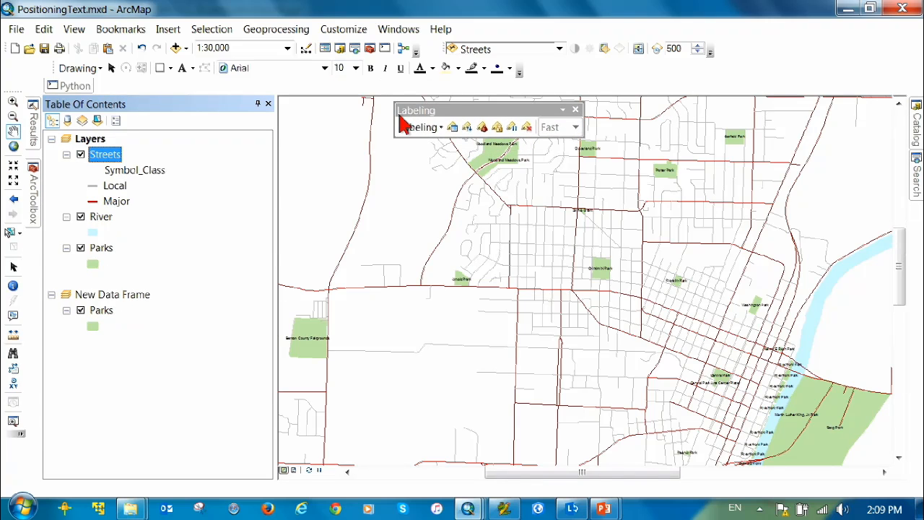
Review the label engine choices in the Layers data frame's properties without changing them, and enable the Maplex Label Engine for the frame.
click(441, 130)
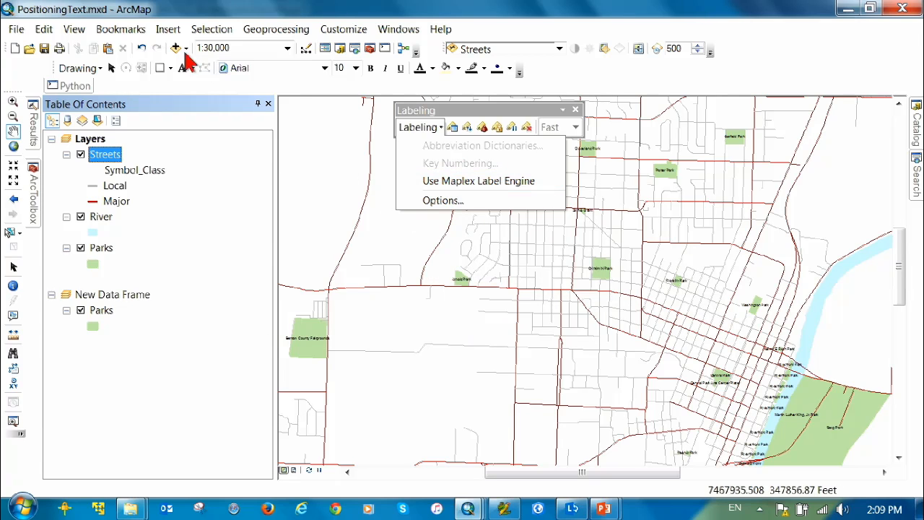
click(97, 142)
right_click(100, 144)
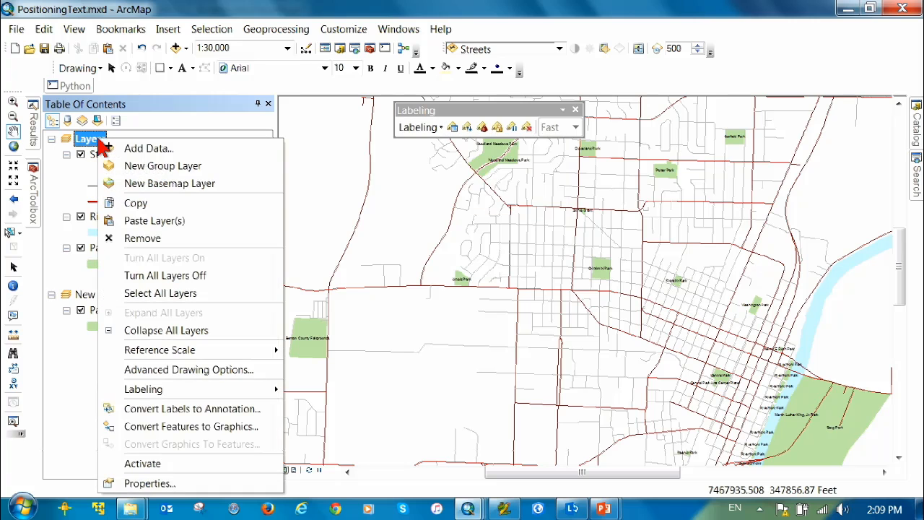
click(162, 487)
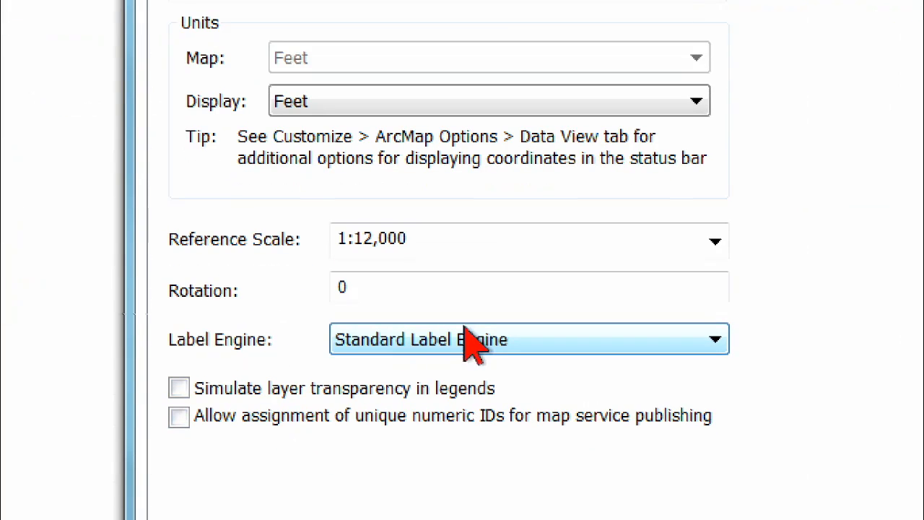
click(490, 334)
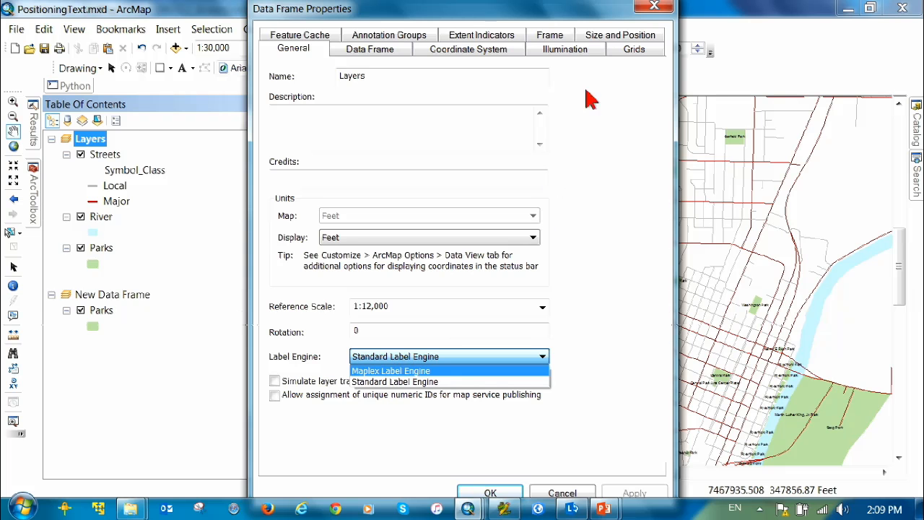
click(654, 10)
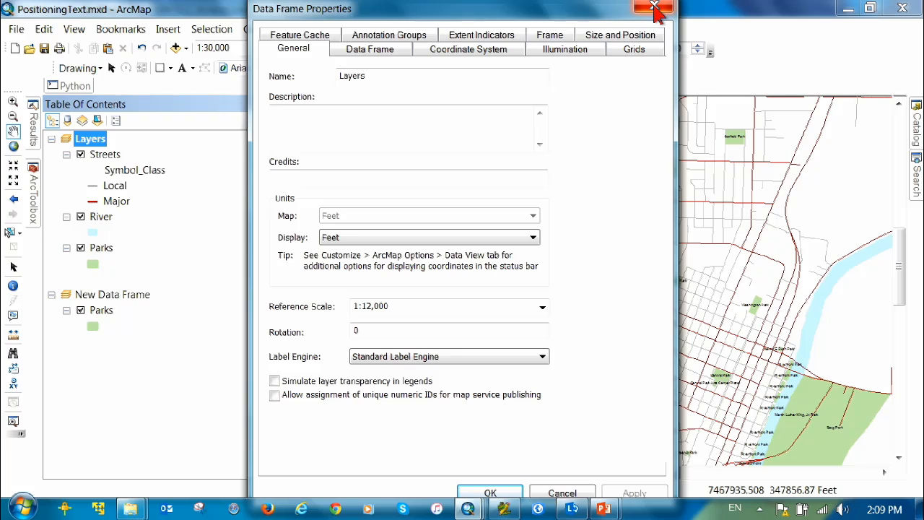
click(654, 10)
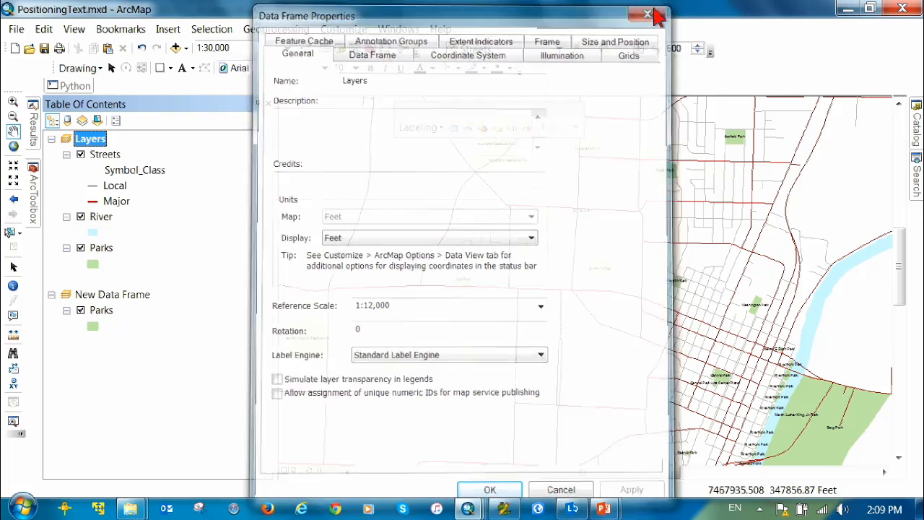
click(440, 127)
click(441, 179)
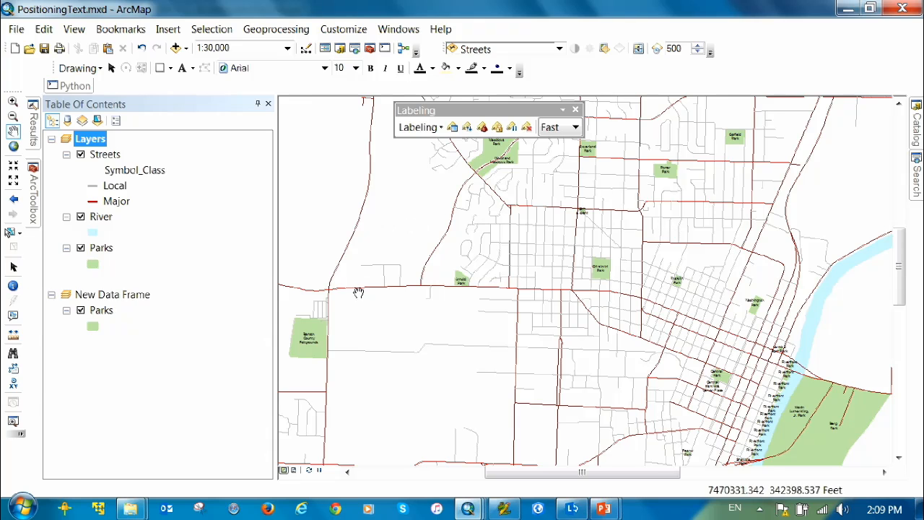
In the Label Manager, overwrite the Streets label classes with the Local and Major symbology categories.
click(453, 127)
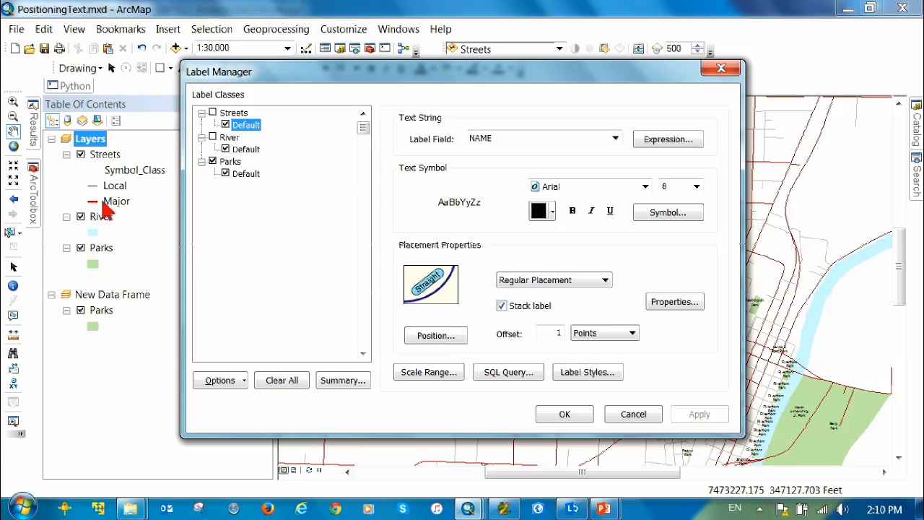
click(239, 115)
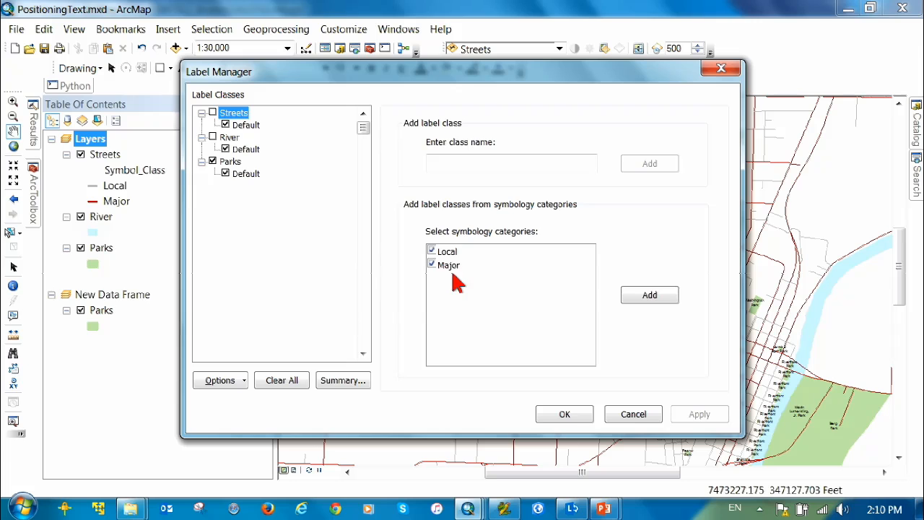
click(650, 296)
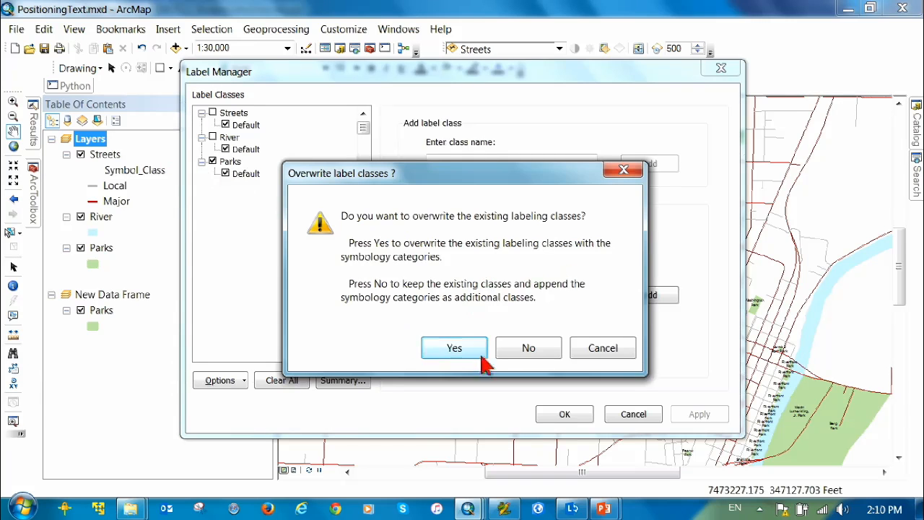
click(453, 347)
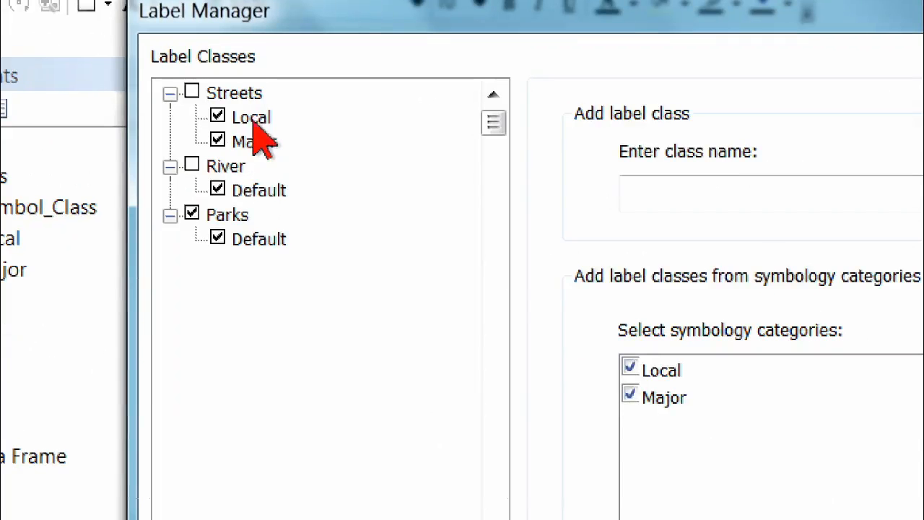
Set the Local streets label class to orange text at size 10.
click(245, 126)
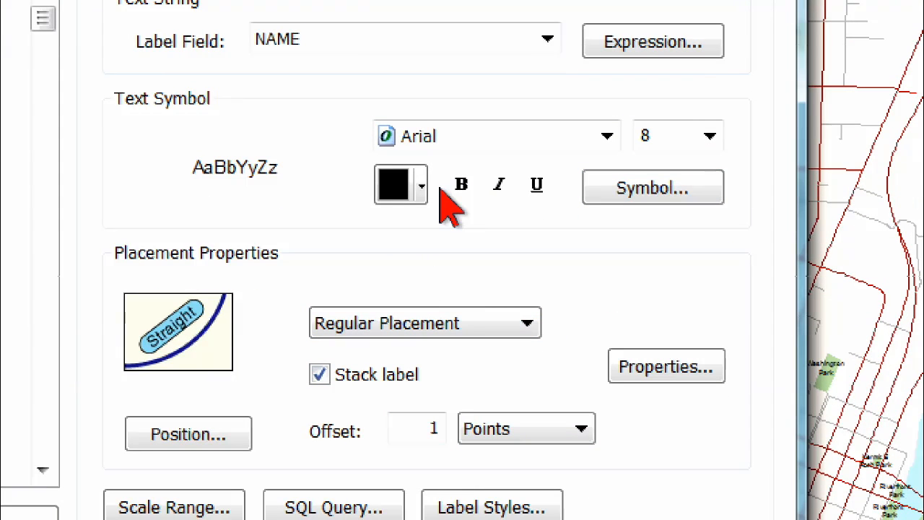
click(421, 186)
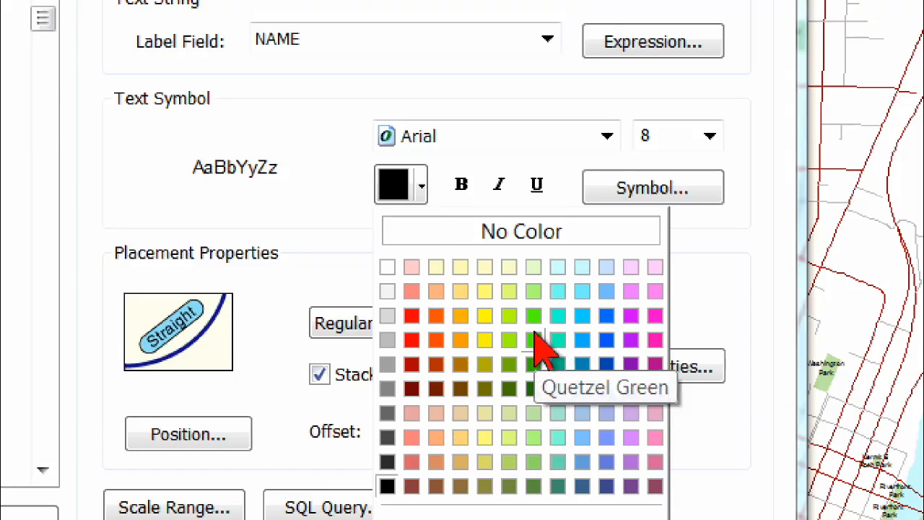
click(437, 315)
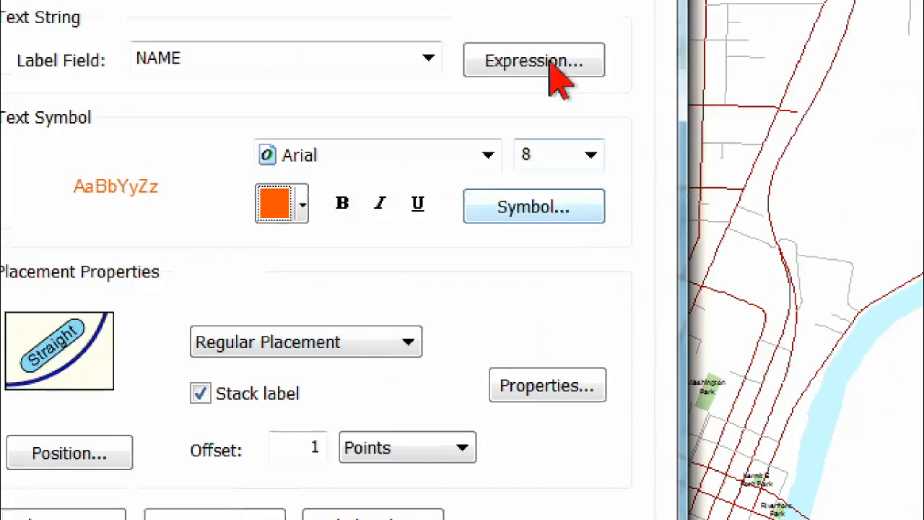
click(592, 154)
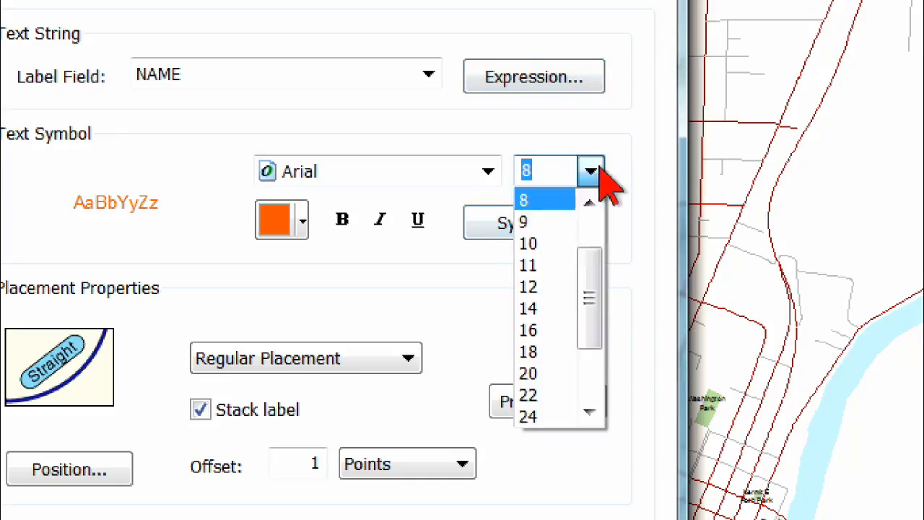
click(550, 243)
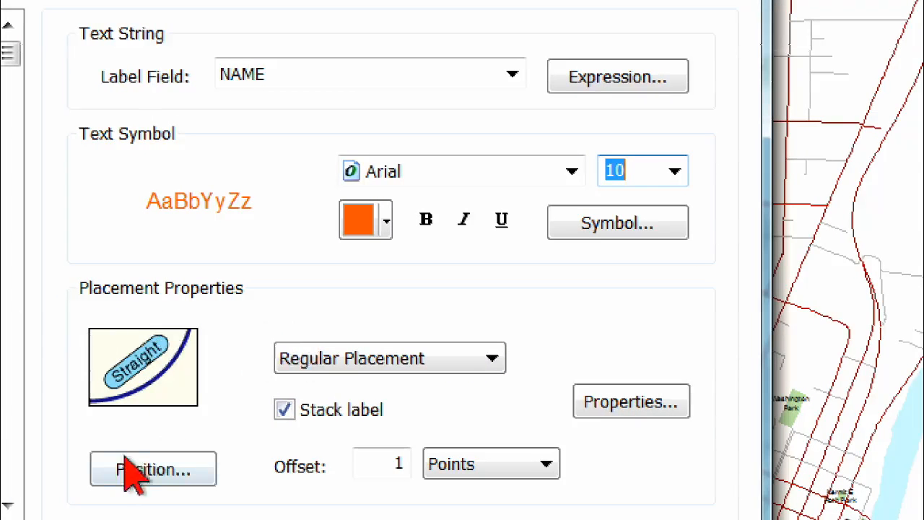
Set the Local street labels' position to Offset Curved and apply the label settings.
click(148, 473)
click(285, 140)
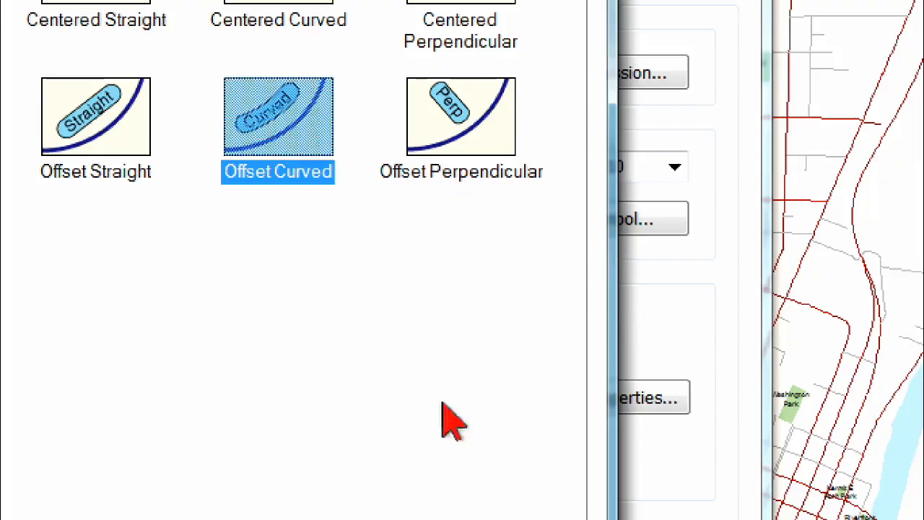
click(387, 456)
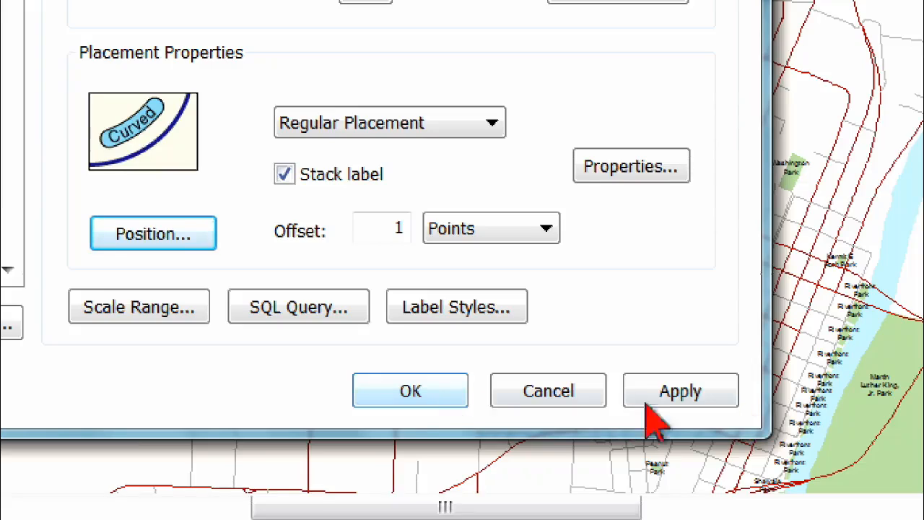
click(409, 393)
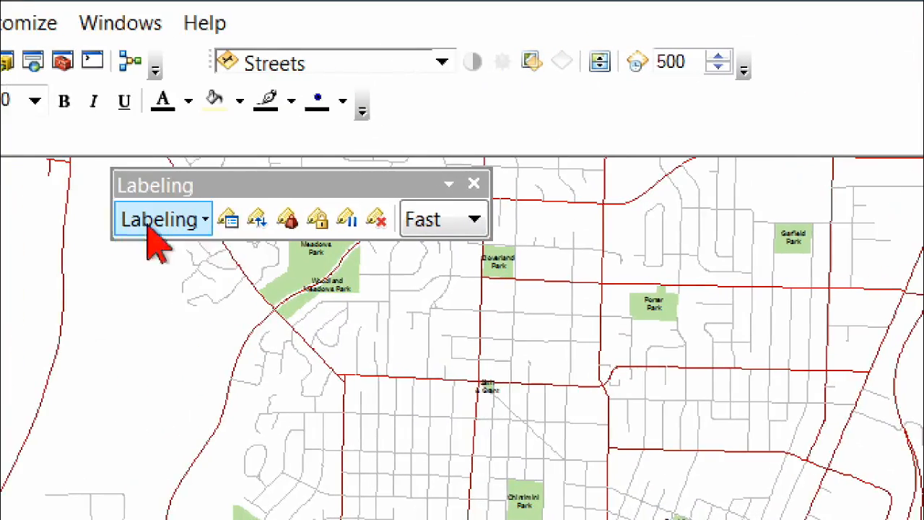
Turn on labels for the Streets layer and turn off labels for the Parks layer.
click(230, 220)
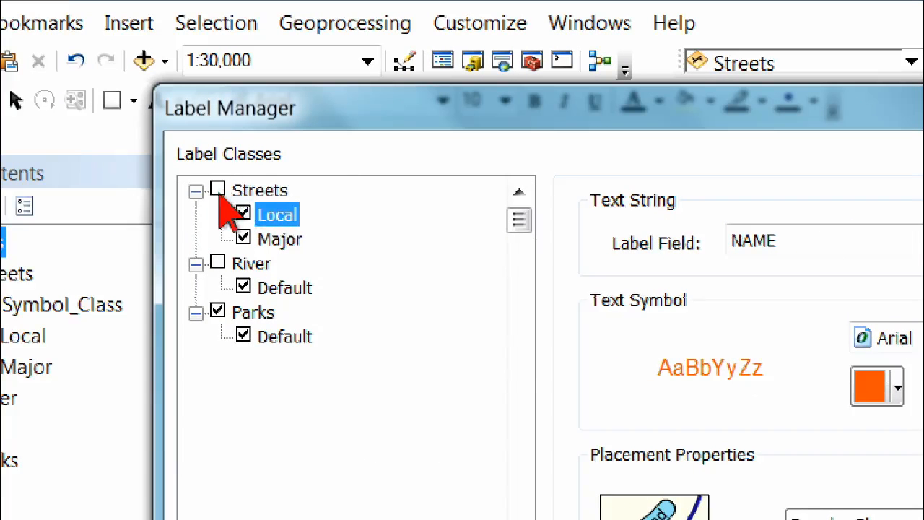
click(218, 311)
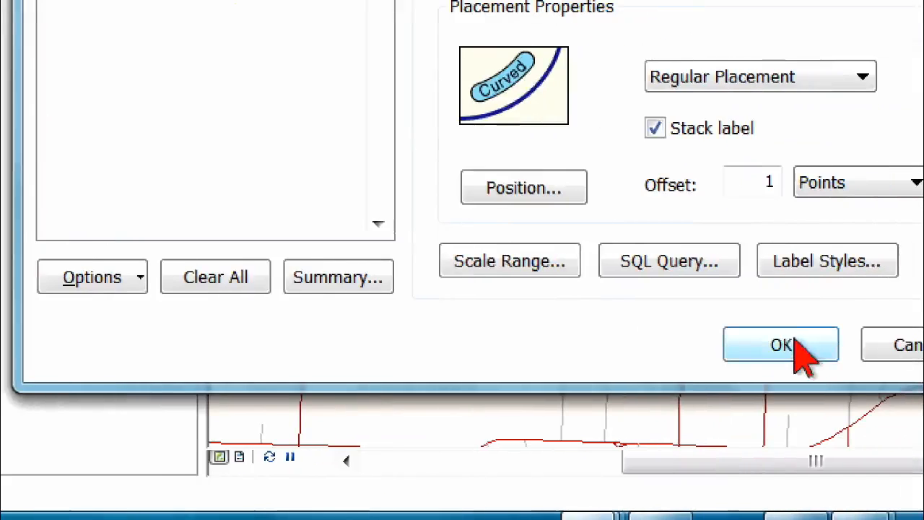
click(794, 349)
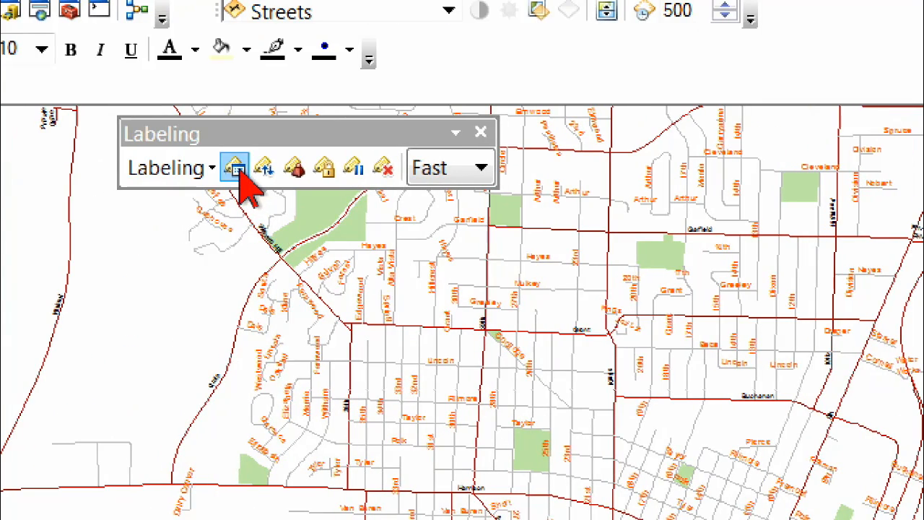
Set the text size of the Major streets label class to 12.
click(236, 168)
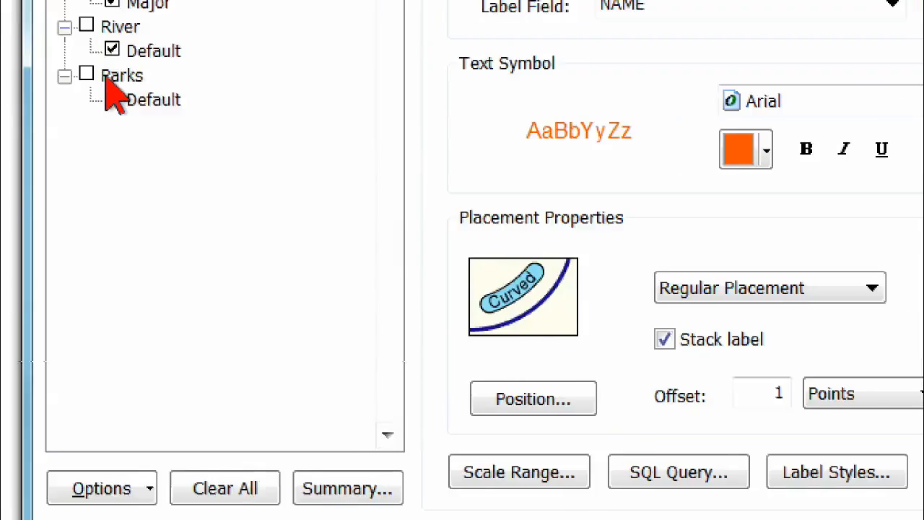
click(300, 93)
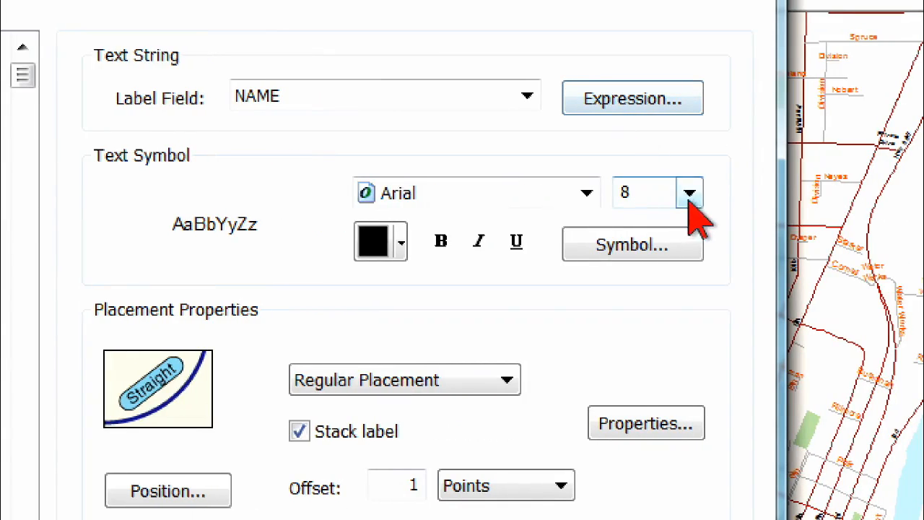
click(689, 194)
click(648, 308)
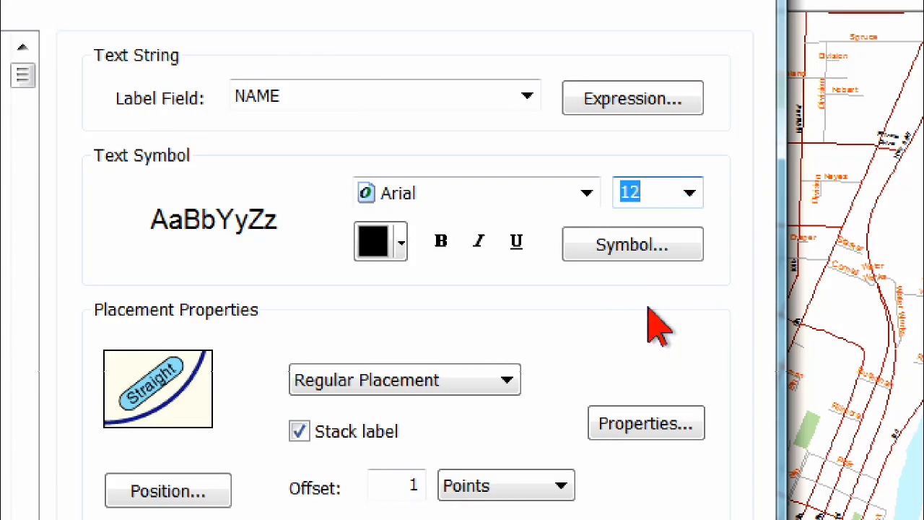
Set the Major street labels' font to Candara.
click(587, 194)
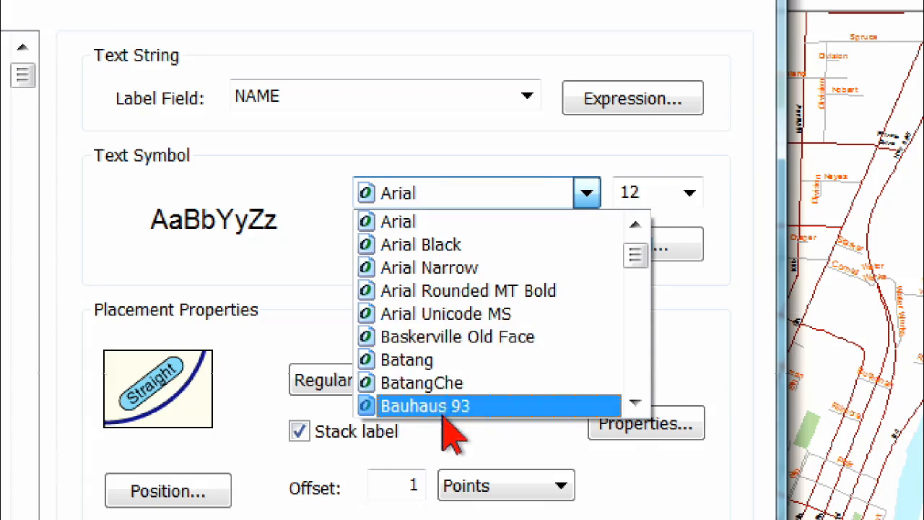
scroll(498, 336, down, 5)
scroll(498, 336, down, 3)
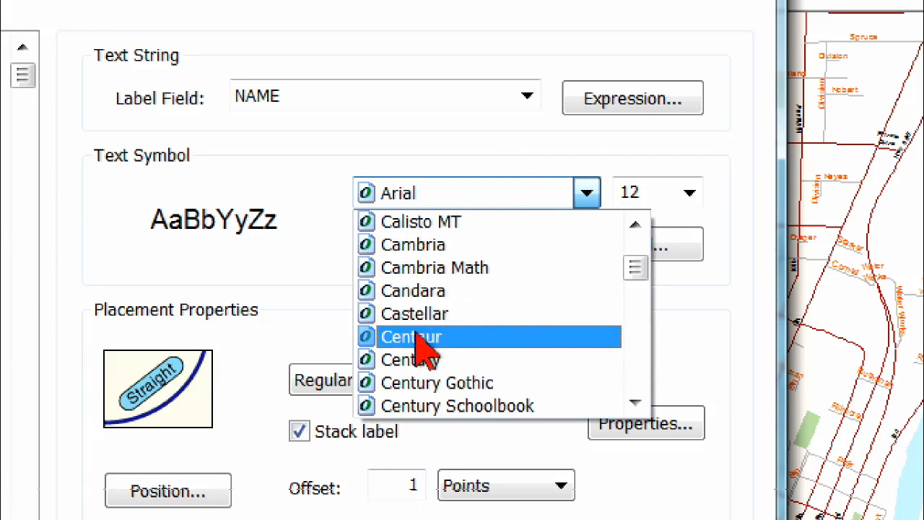
click(431, 291)
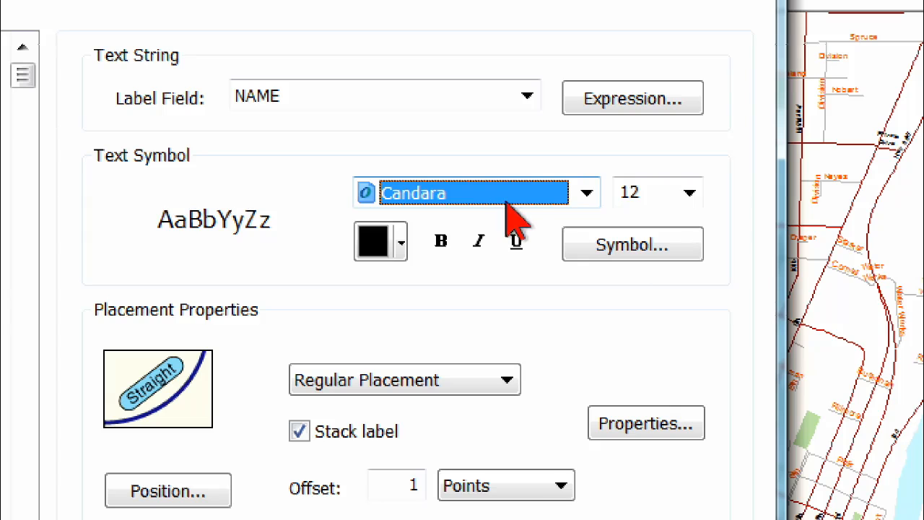
Set the Major street labels' font to Century Schoolbook and their colour to dark green.
click(588, 201)
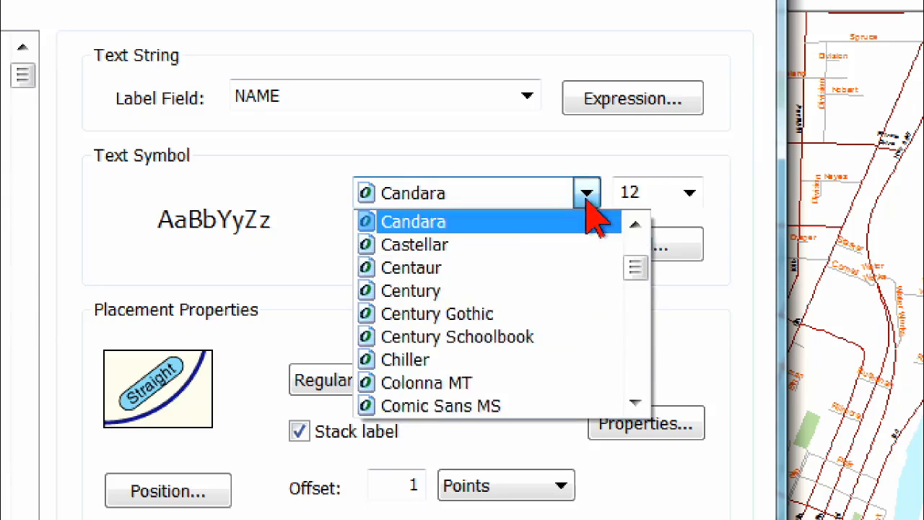
click(456, 336)
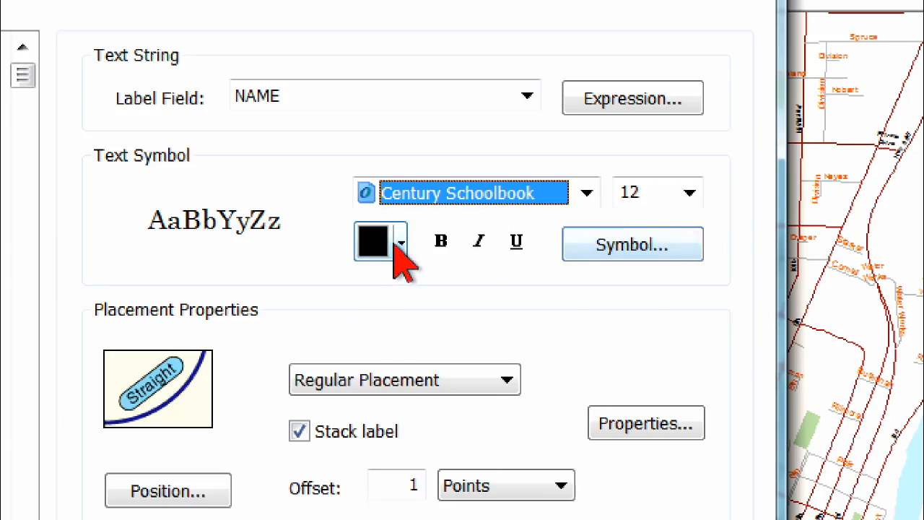
click(401, 245)
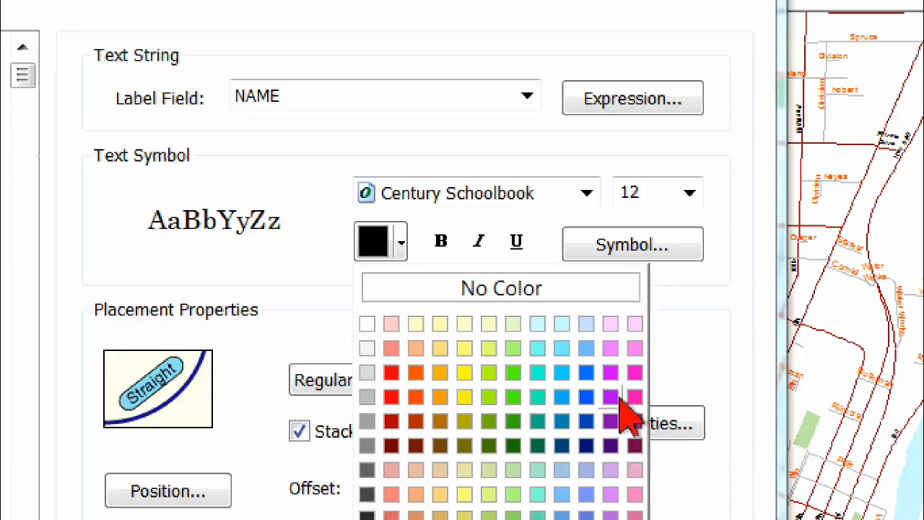
click(515, 449)
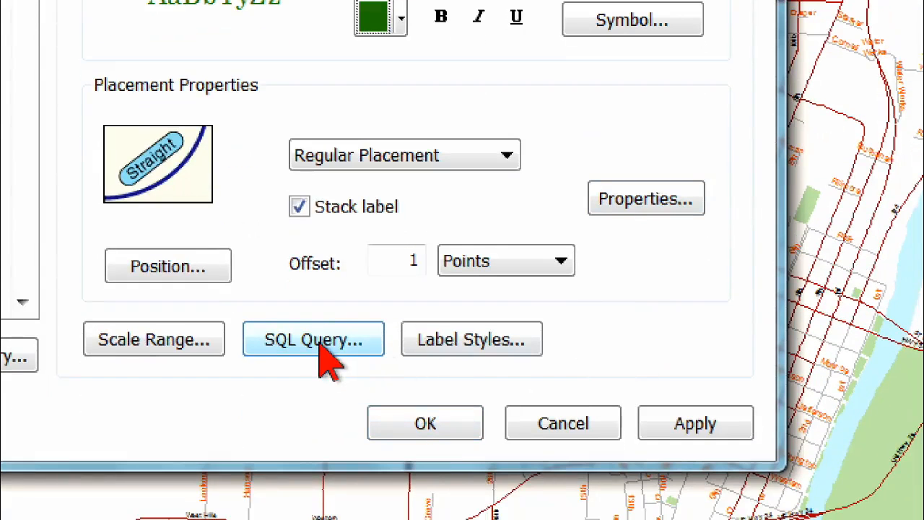
Review the Major class's SQL query and apply the changed label settings to the map.
click(323, 350)
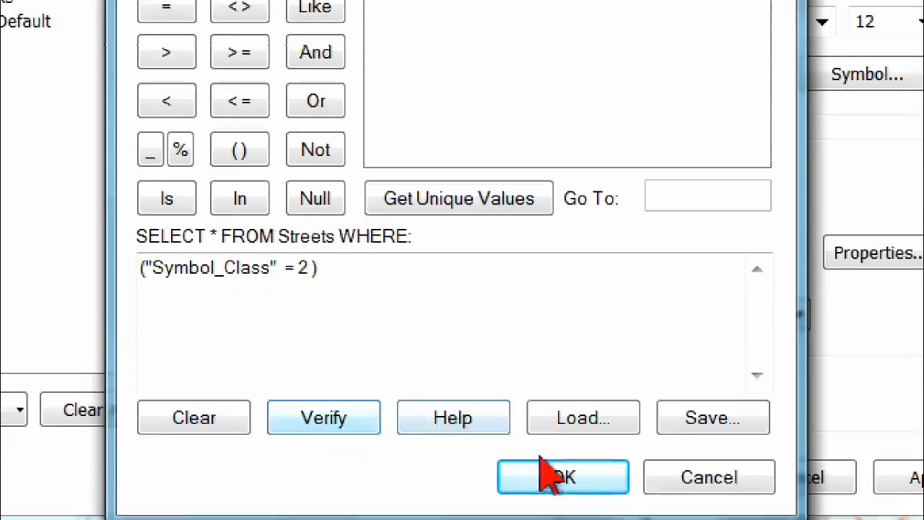
click(568, 469)
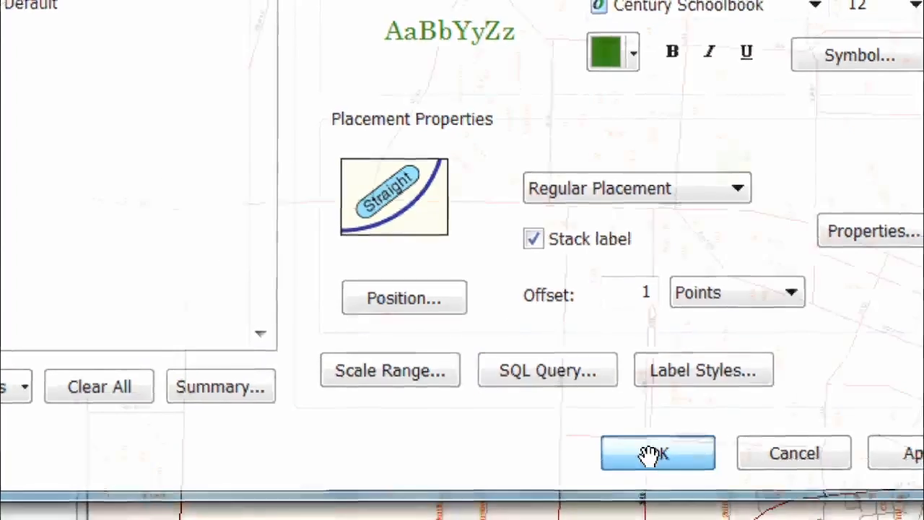
click(649, 459)
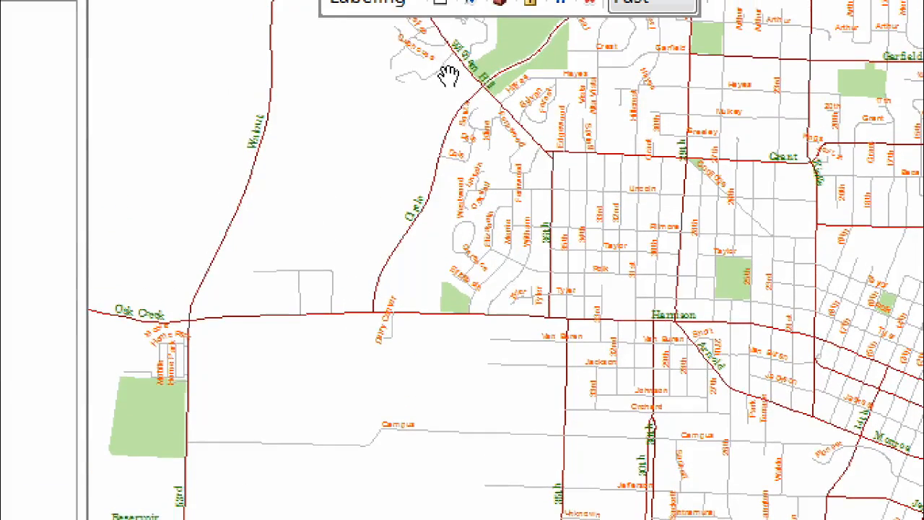
Check the street labels on the map and clear the existing label expression of the Major class.
scroll(498, 193, down, 2)
scroll(495, 192, up, 4)
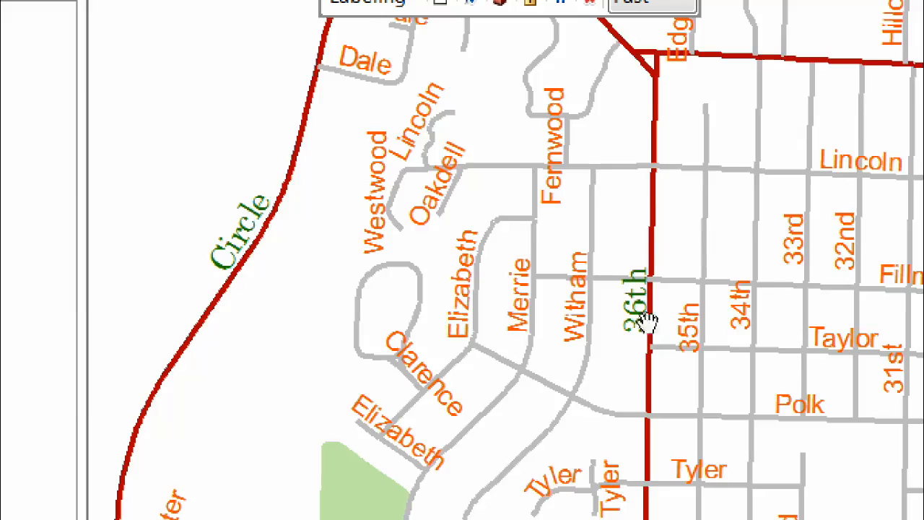
scroll(527, 310, up, 2)
scroll(545, 292, down, 2)
scroll(545, 292, down, 3)
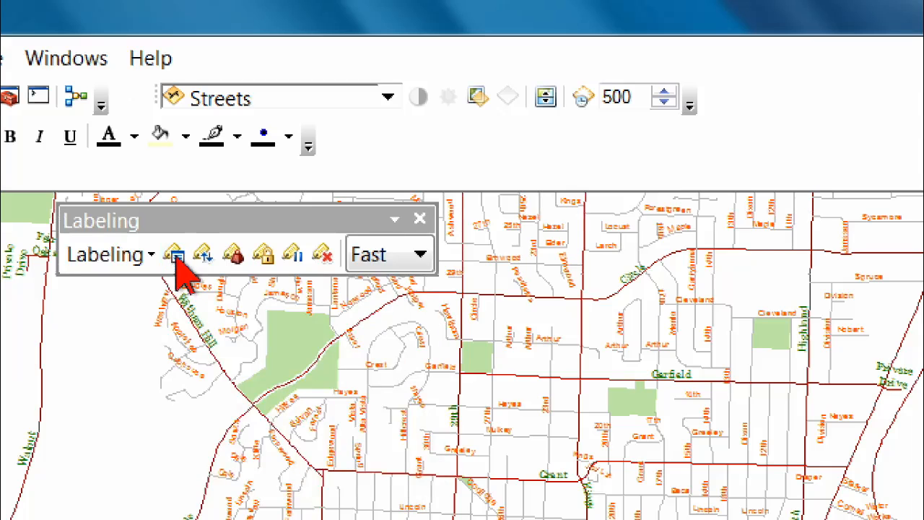
click(174, 254)
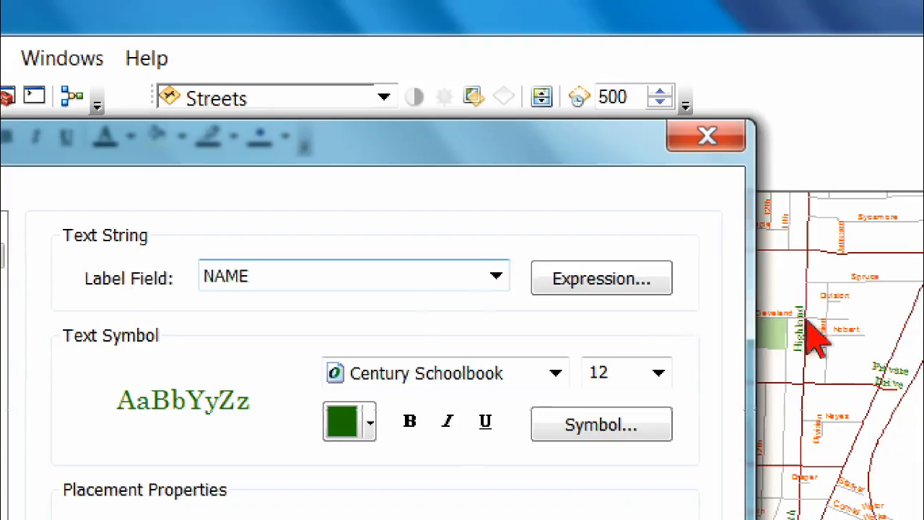
click(587, 282)
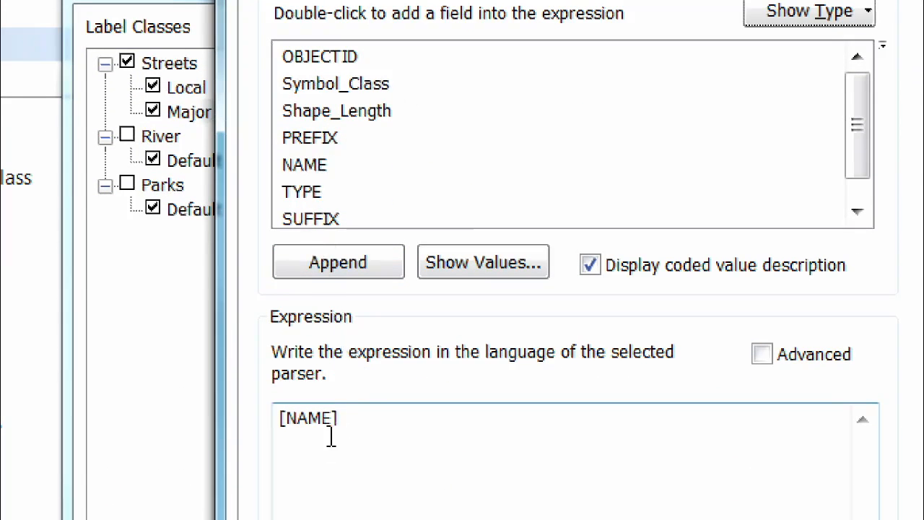
double_click(361, 422)
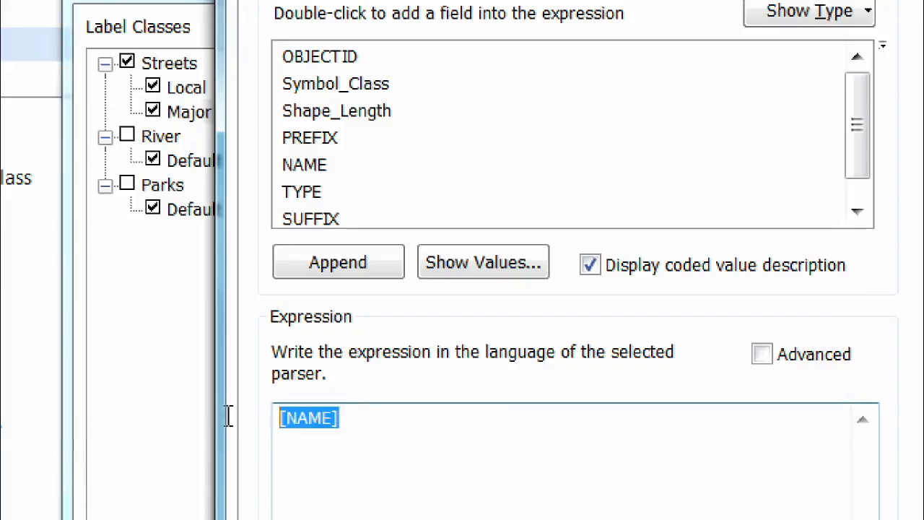
key(Delete)
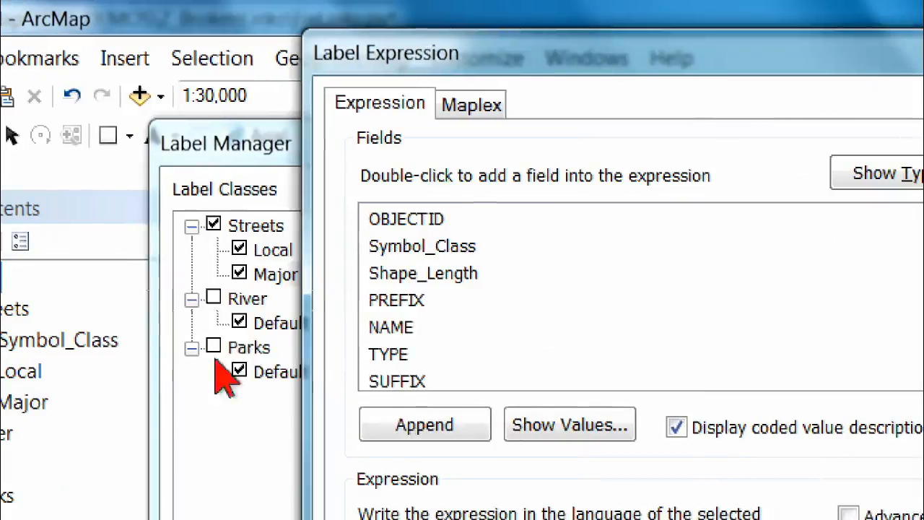
Build the Major class's label expression from the PREFIX and NAME fields.
click(402, 291)
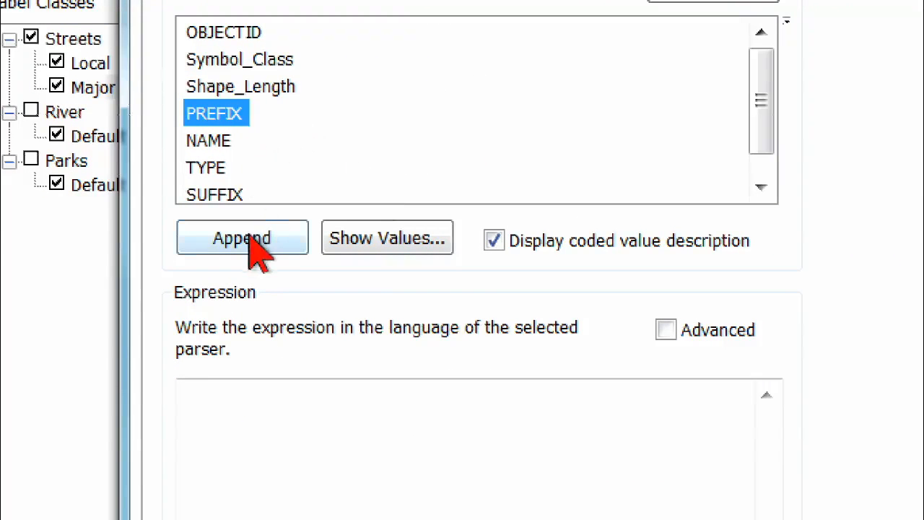
click(257, 246)
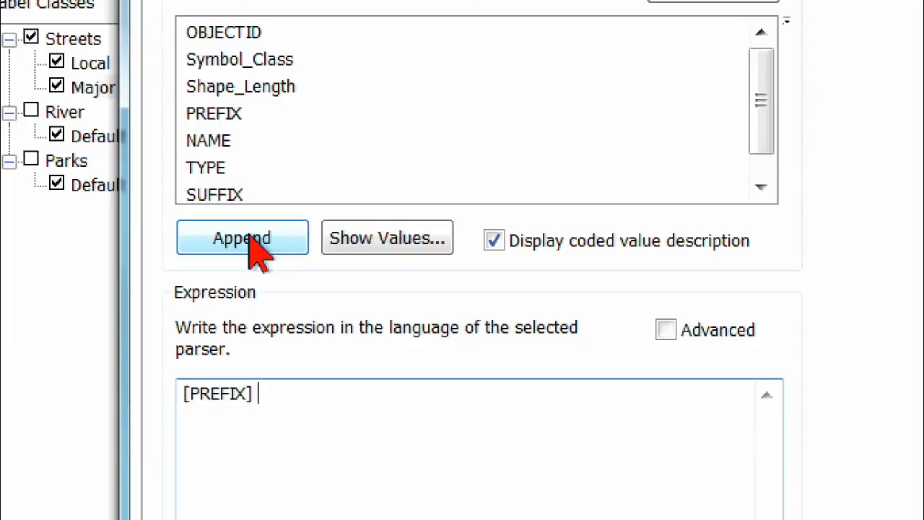
click(225, 142)
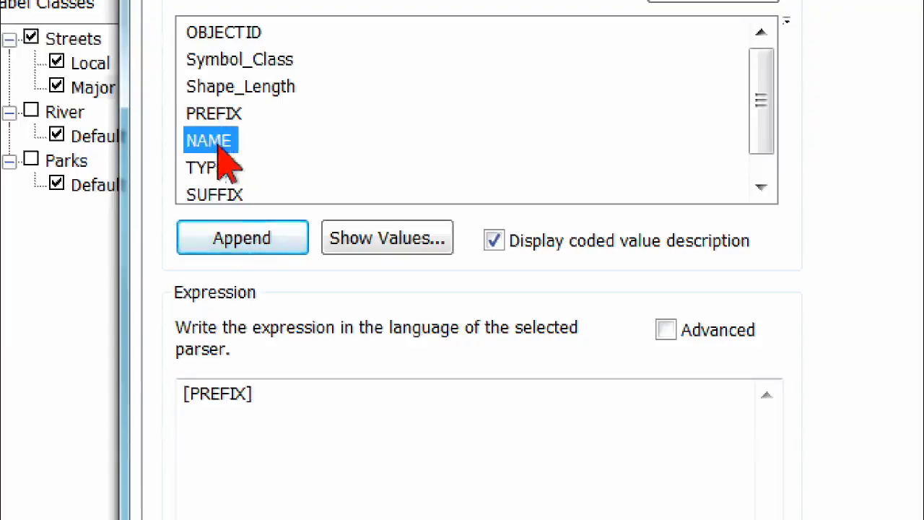
click(259, 249)
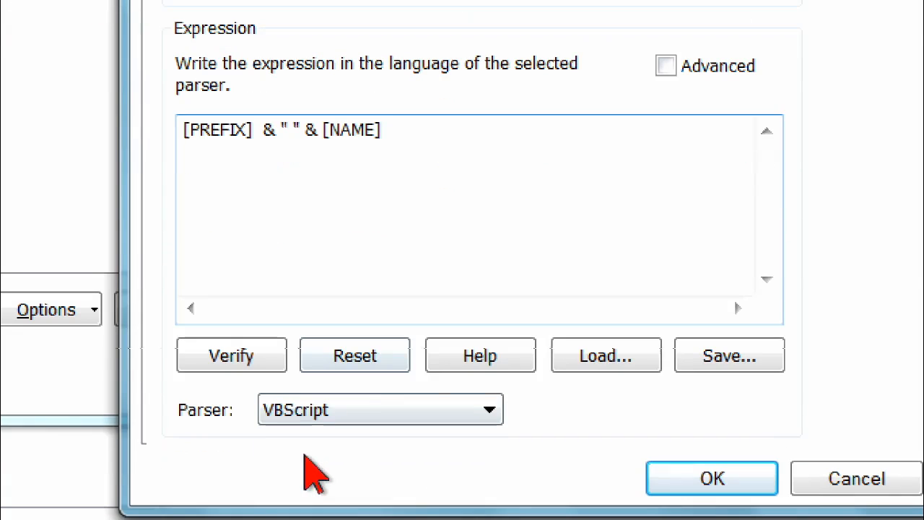
Change the label expression's parser to Python and clear the default [NAME] expression.
click(483, 413)
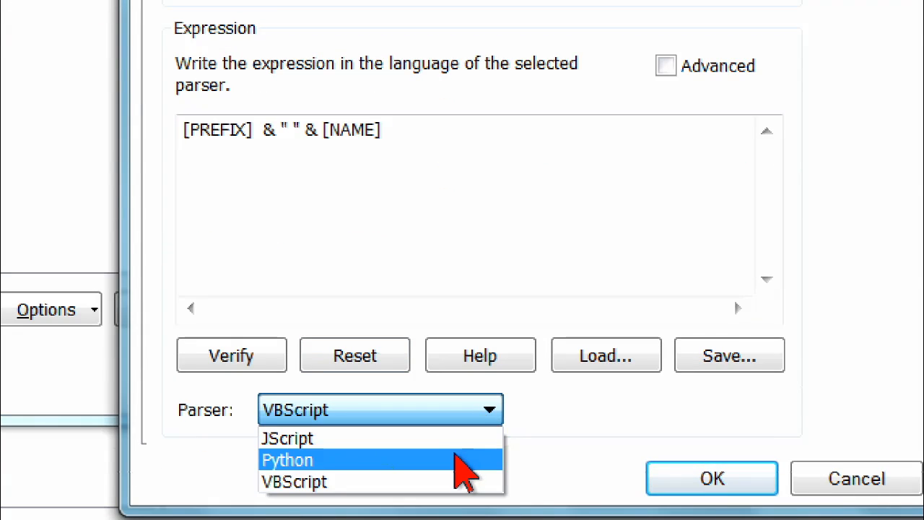
click(462, 469)
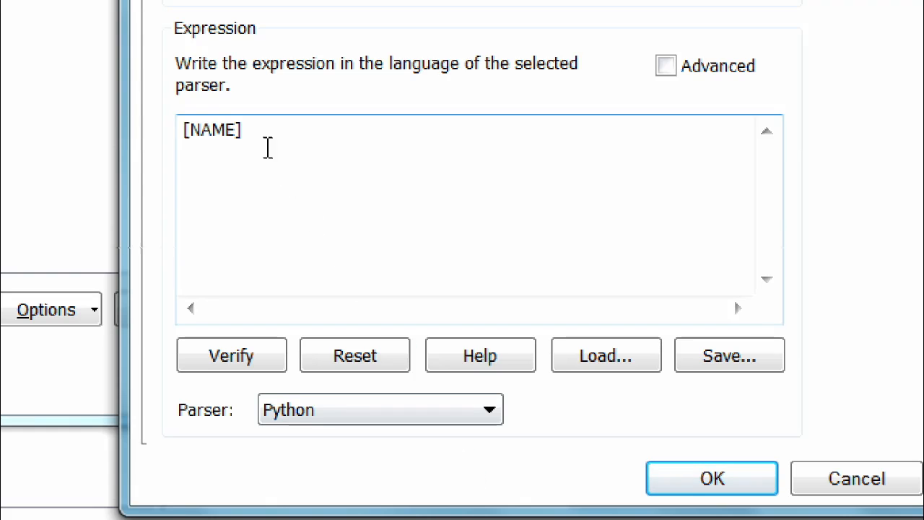
drag(261, 129, 166, 115)
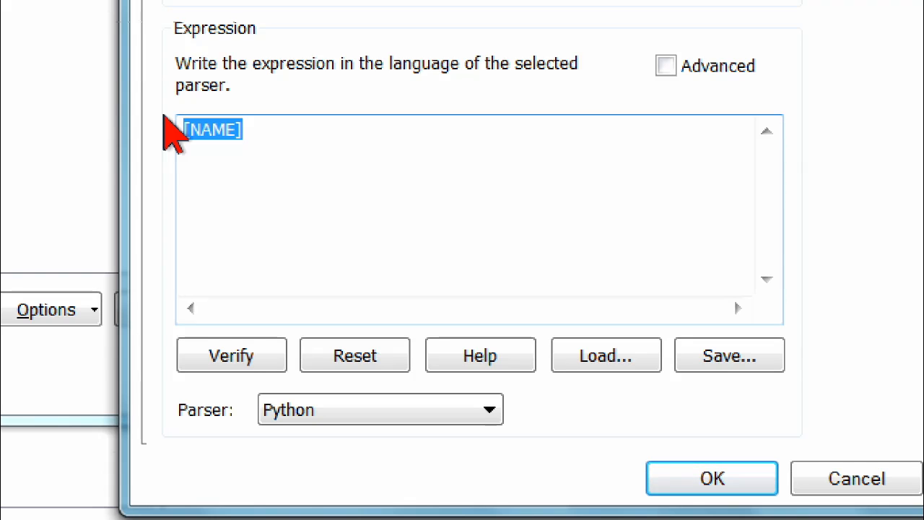
key(Delete)
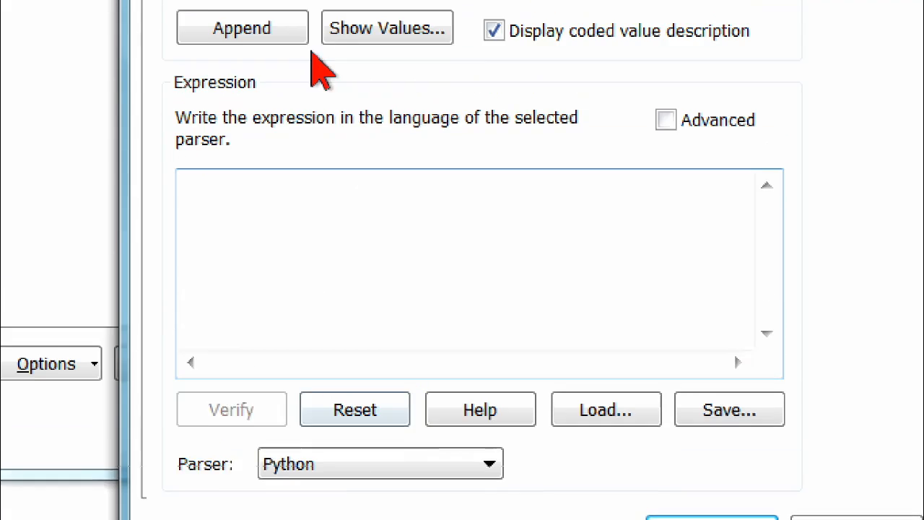
Build the Python label expression from the PREFIX, NAME, TYPE and SUFFIX fields in that order.
click(236, 84)
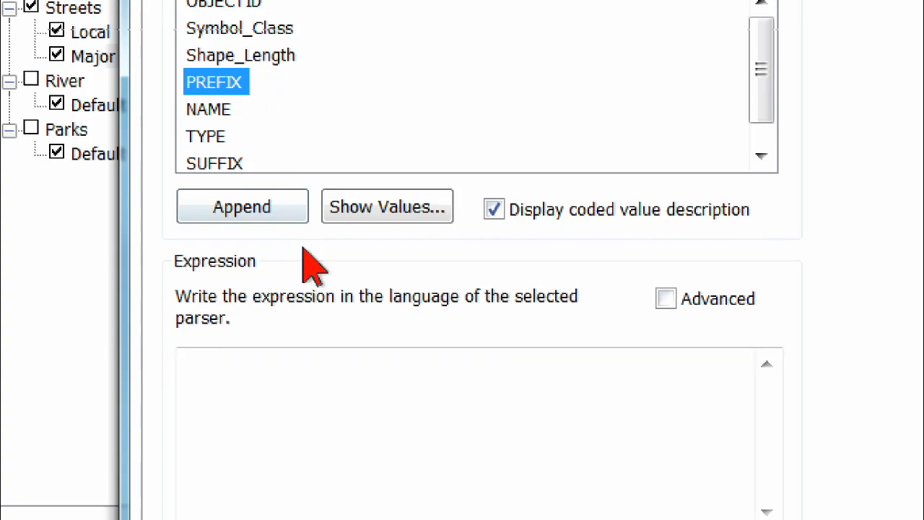
click(261, 205)
click(221, 110)
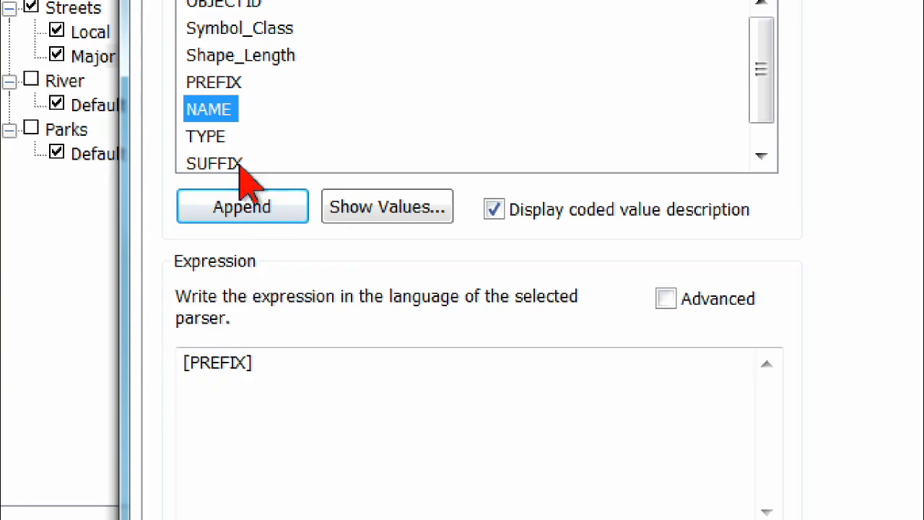
click(253, 207)
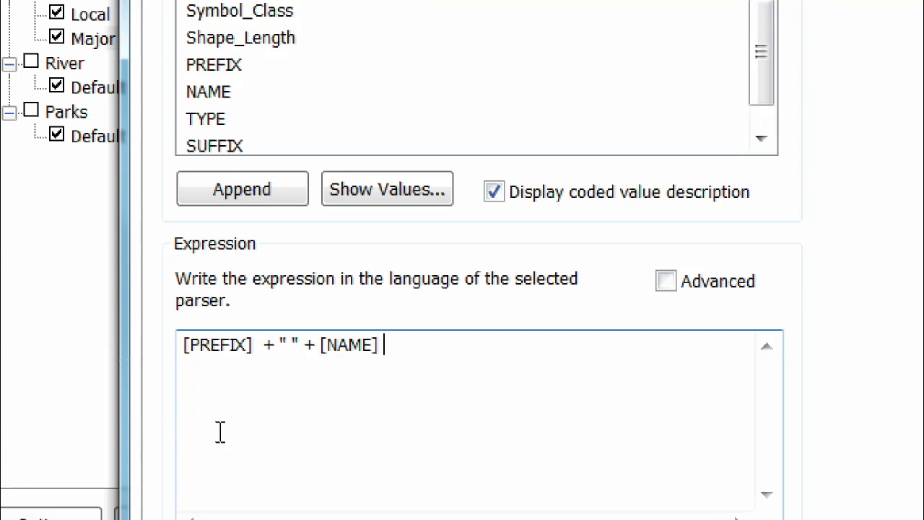
click(209, 119)
click(260, 201)
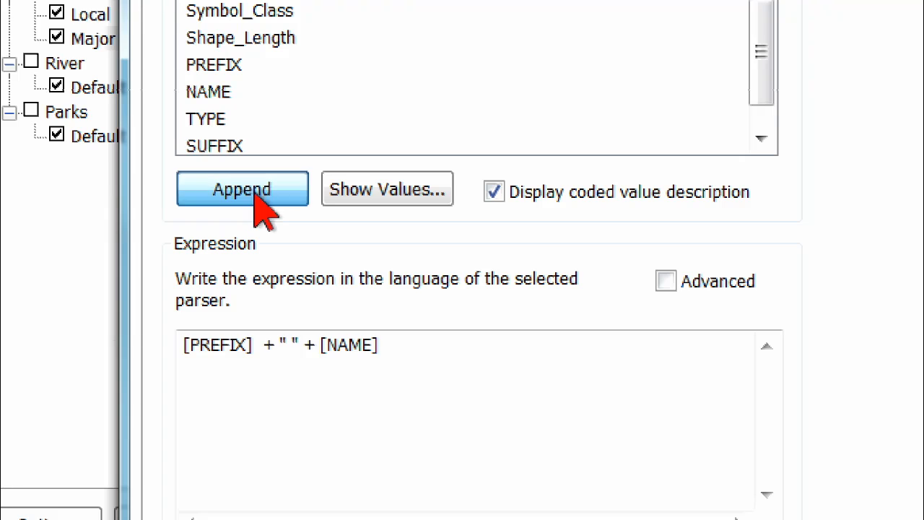
click(215, 146)
click(264, 198)
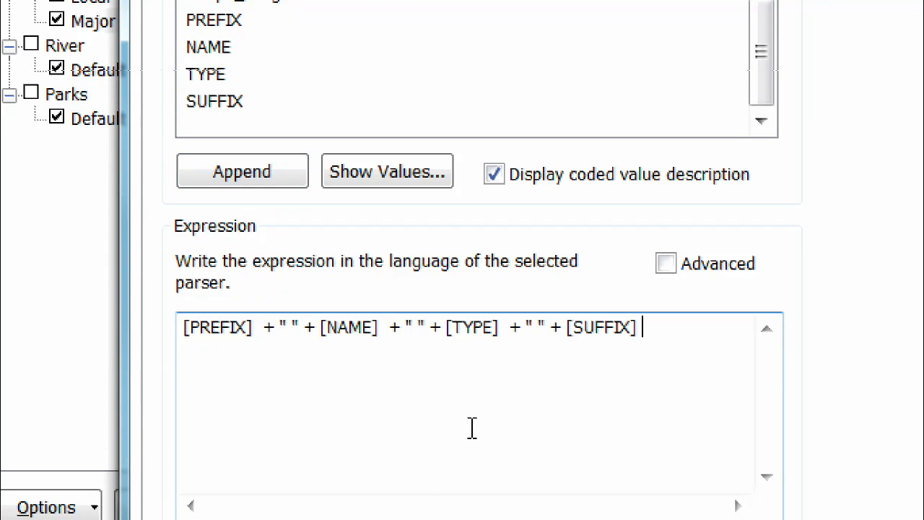
Verify the label expression, accept it and apply the Major class's label settings to the map.
click(258, 436)
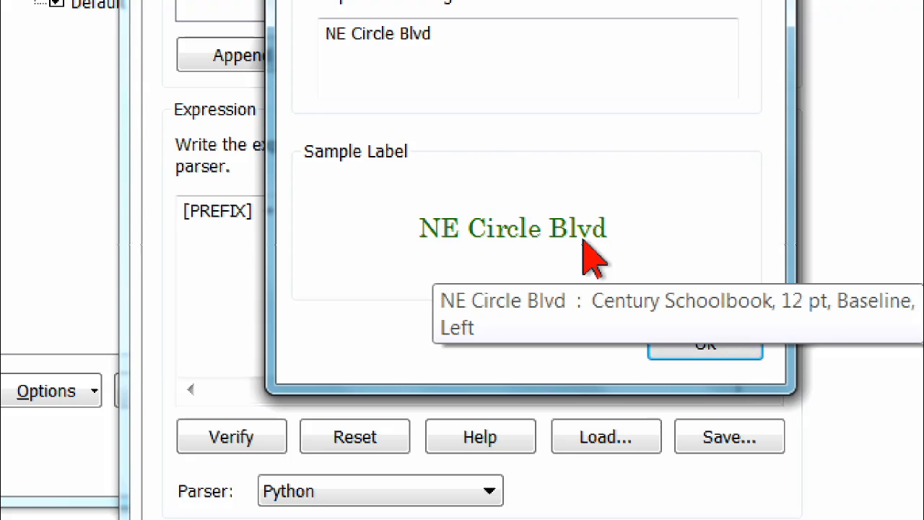
click(703, 364)
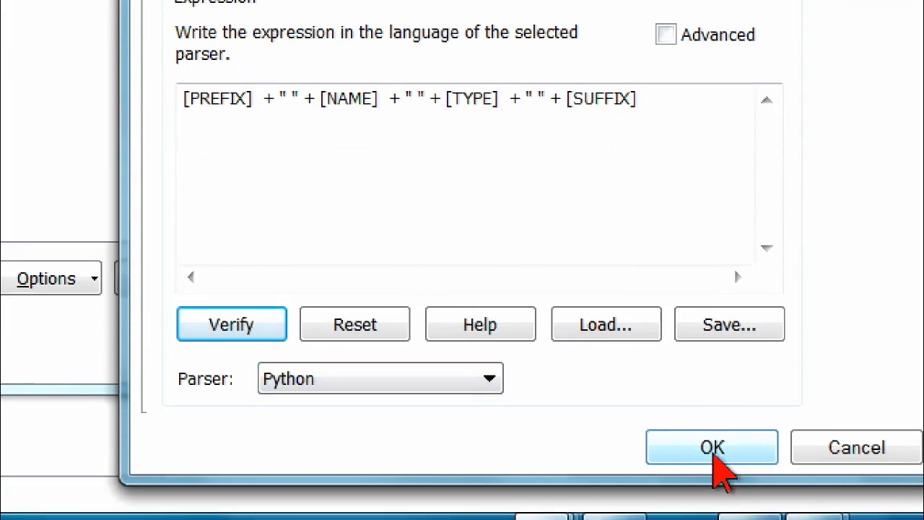
click(713, 448)
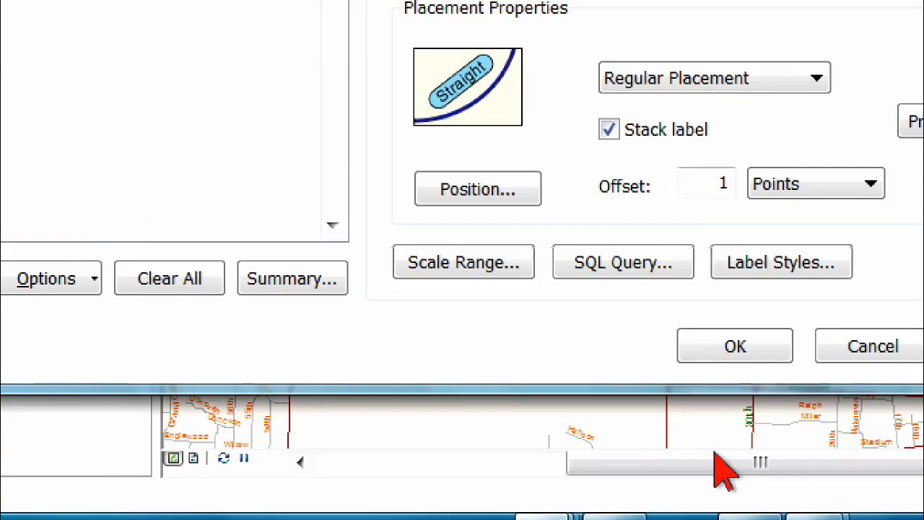
click(736, 343)
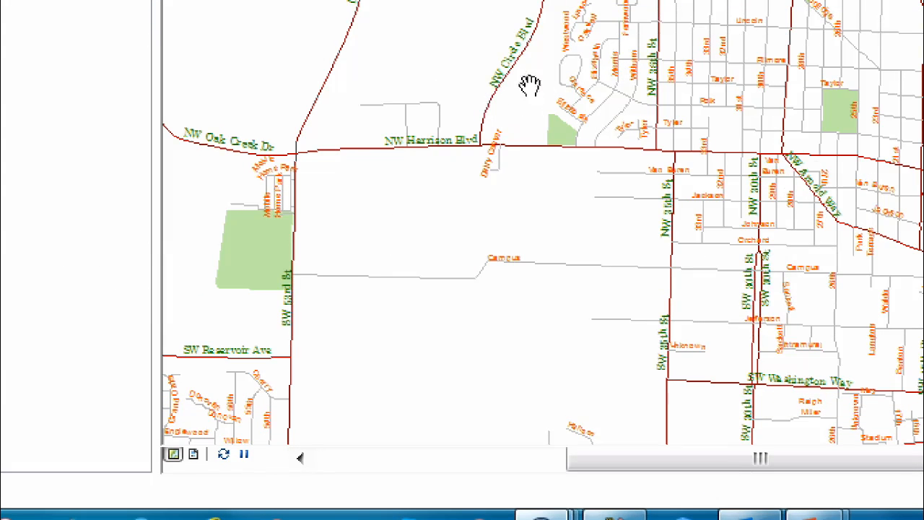
Examine the full street name labels on the map, down to 1:2,000 near NW Circle Blvd.
drag(542, 93, 549, 322)
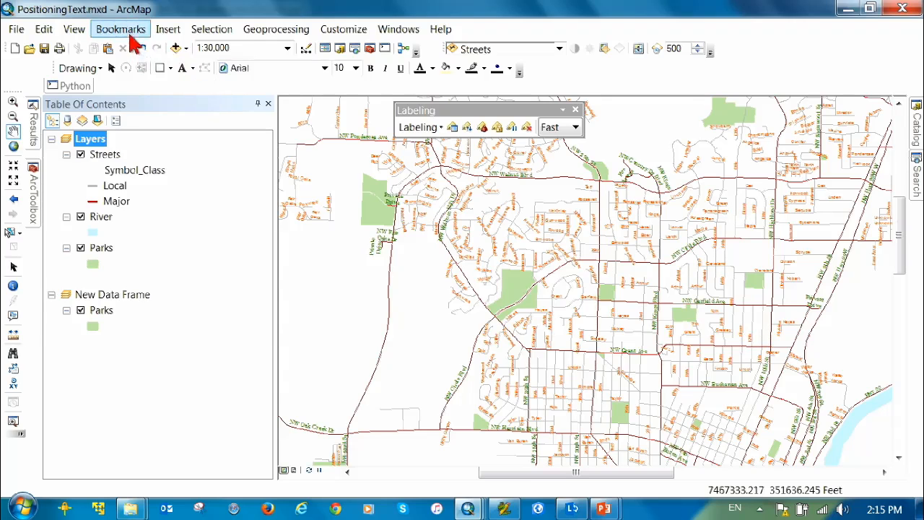
click(133, 33)
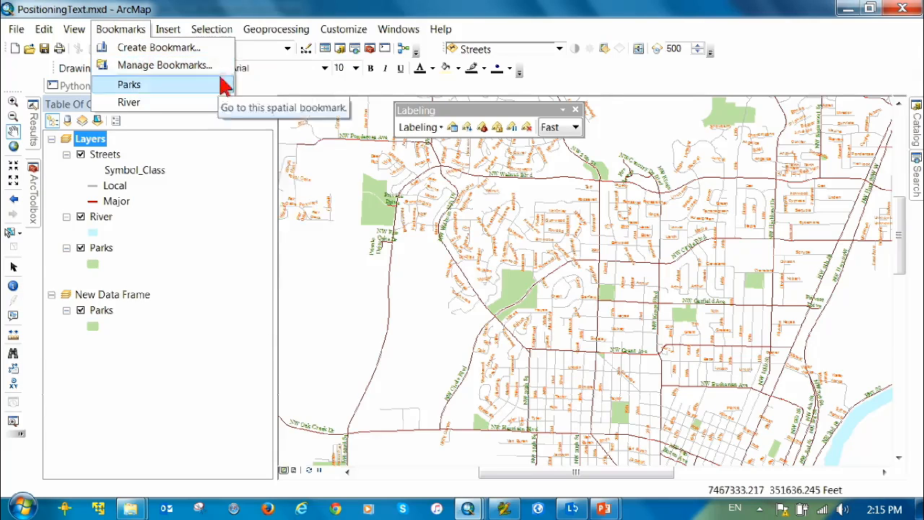
scroll(481, 298, up, 2)
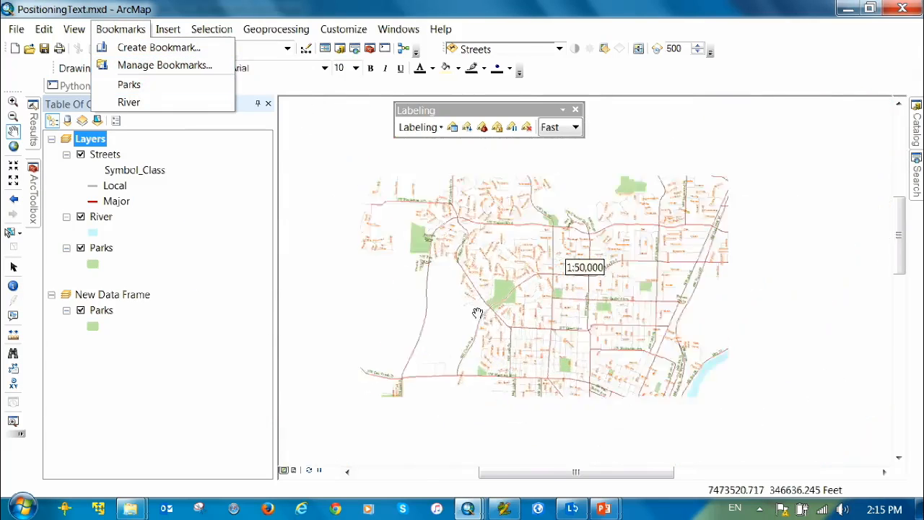
scroll(475, 303, down, 8)
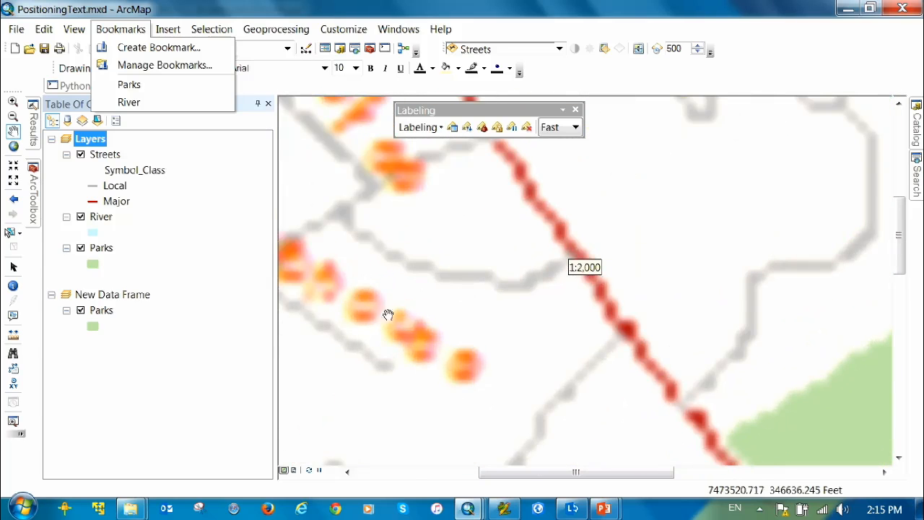
drag(590, 311, 251, 267)
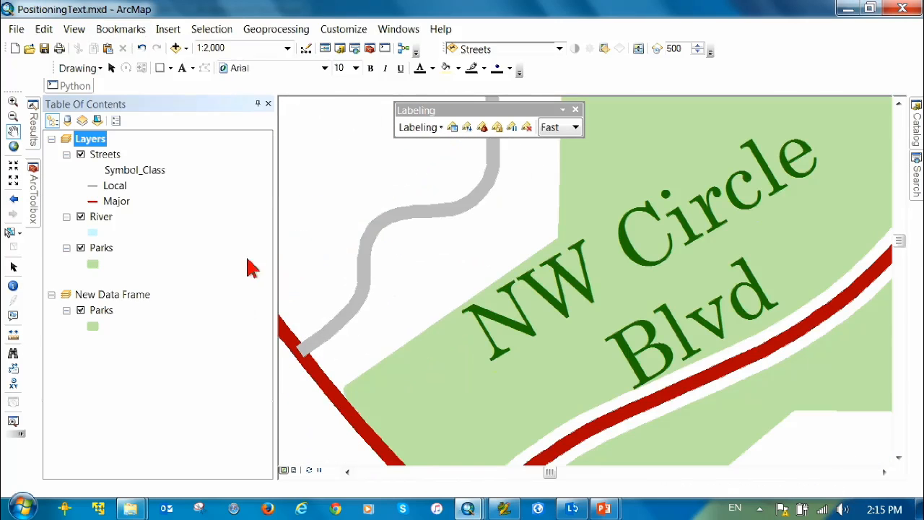
Load the saved bookmarks from PARKS_BOOKMARKS.dat into the map document.
click(130, 30)
click(165, 66)
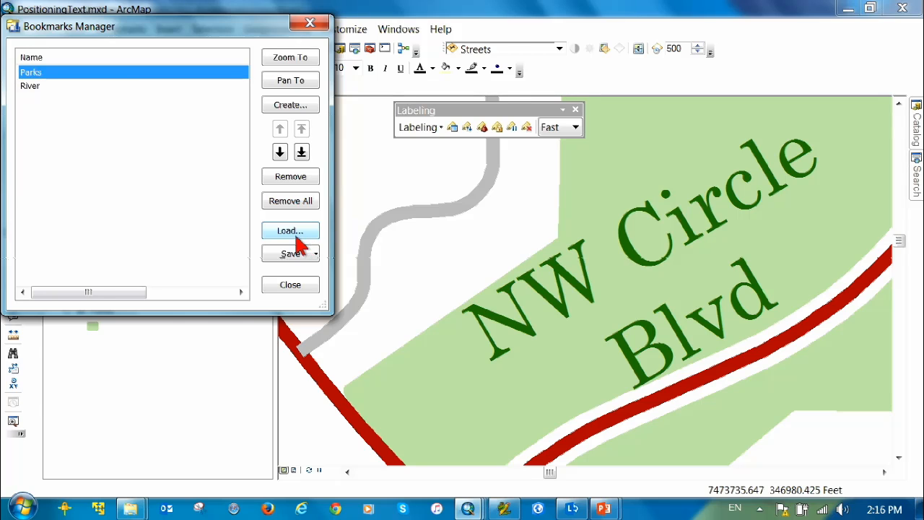
click(296, 232)
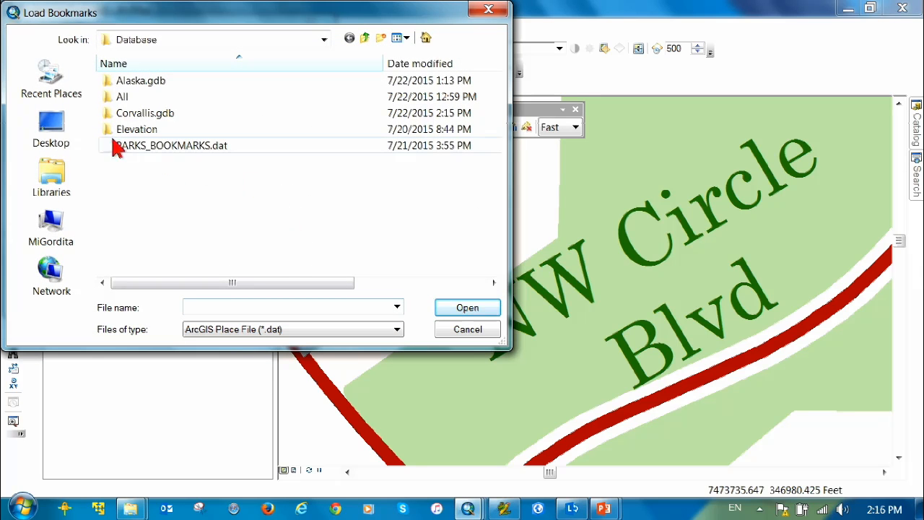
click(177, 153)
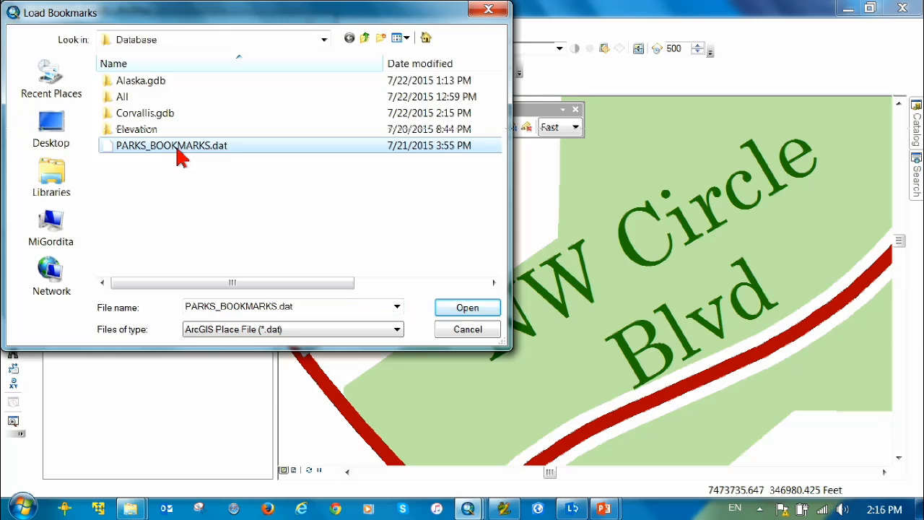
double_click(177, 149)
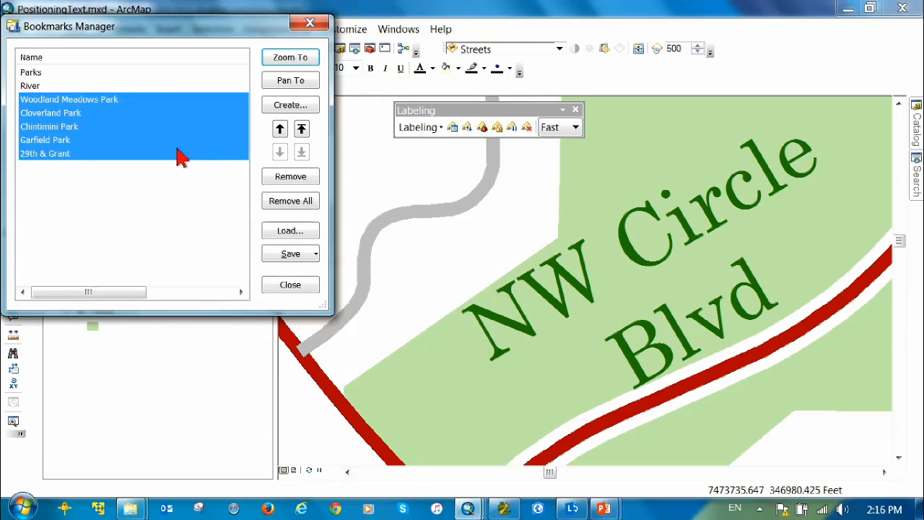
click(119, 208)
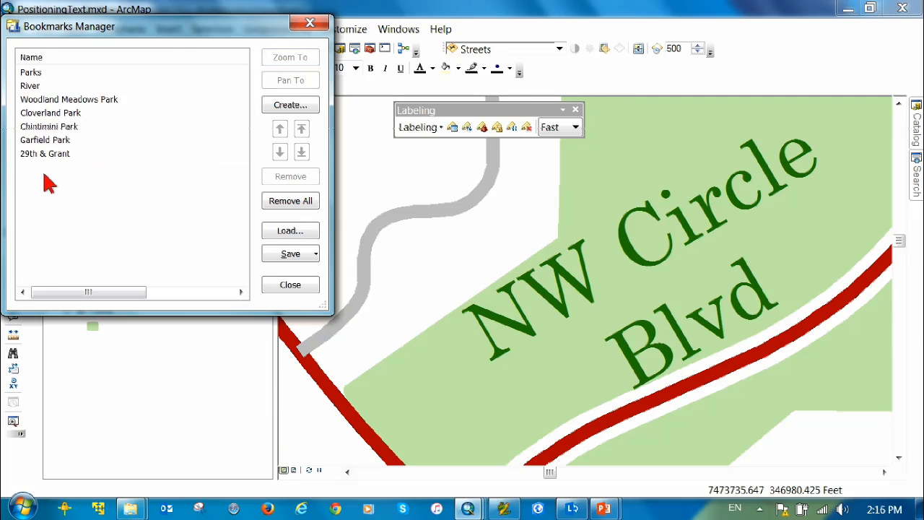
click(290, 285)
Visit the Cloverland Park and 29th & Grant bookmarks and examine the street labels around the small park at 1:5,000.
click(120, 31)
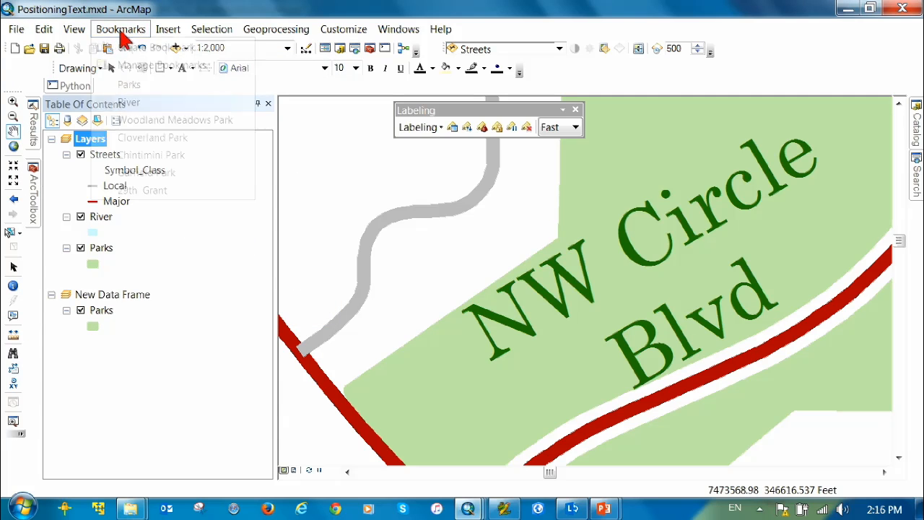
click(131, 137)
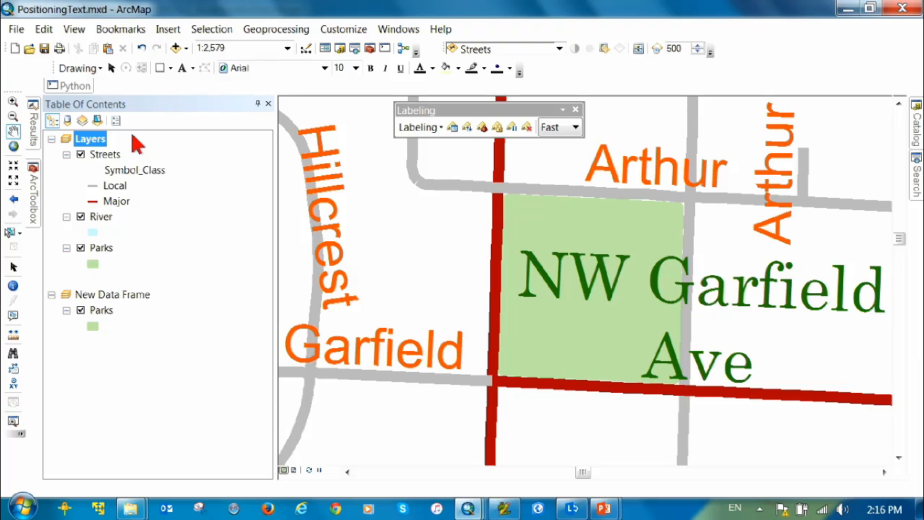
click(121, 30)
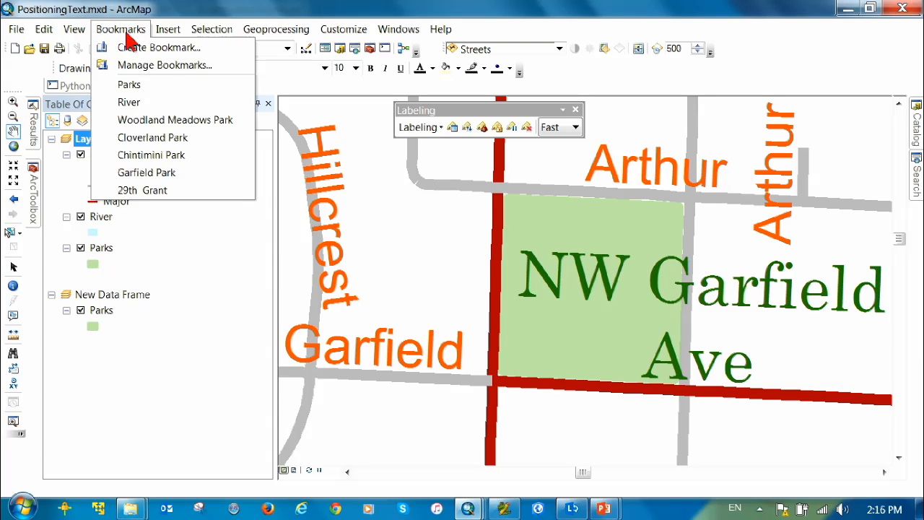
click(152, 192)
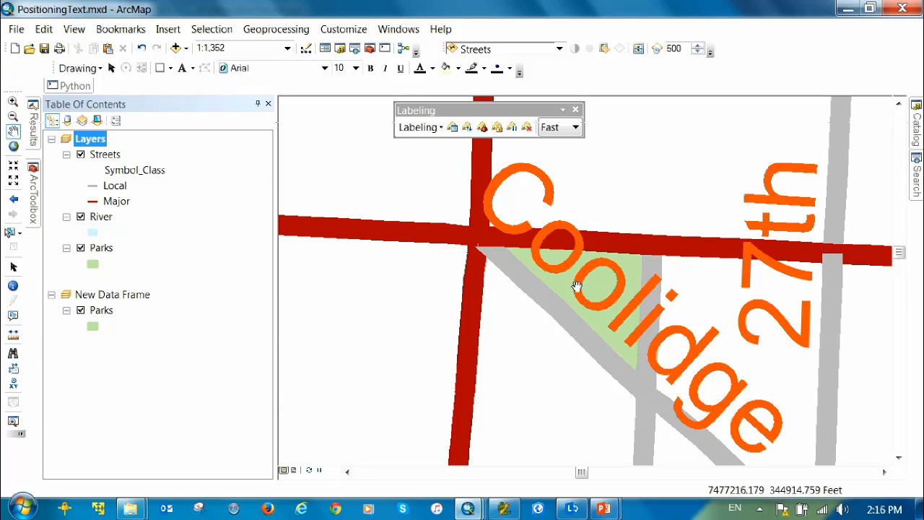
scroll(569, 287, down, 5)
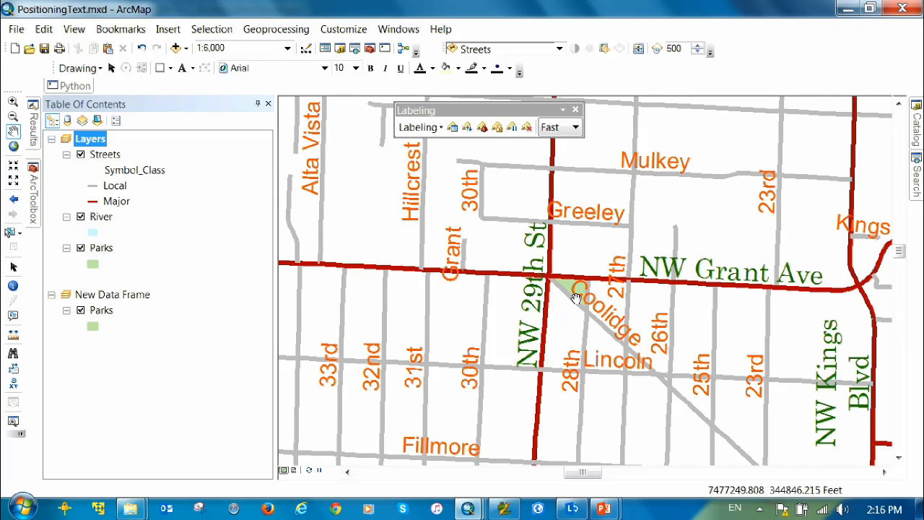
scroll(583, 309, down, 1)
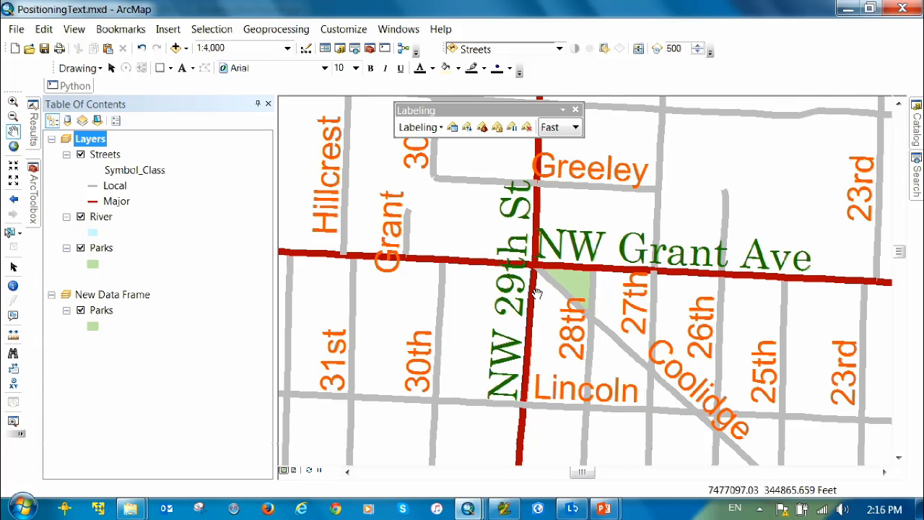
scroll(576, 299, up, 1)
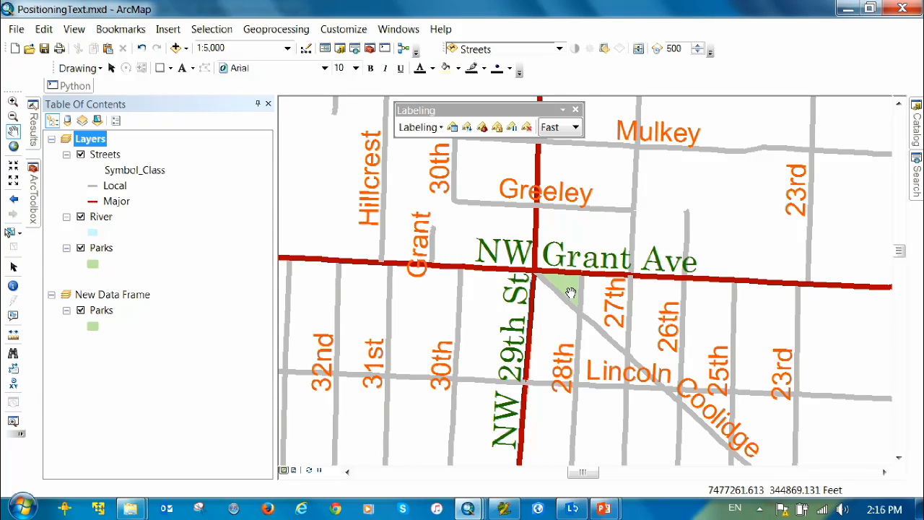
Update the 29th & Grant bookmark's extent to the current map view and close the Bookmarks Manager.
click(112, 32)
click(148, 65)
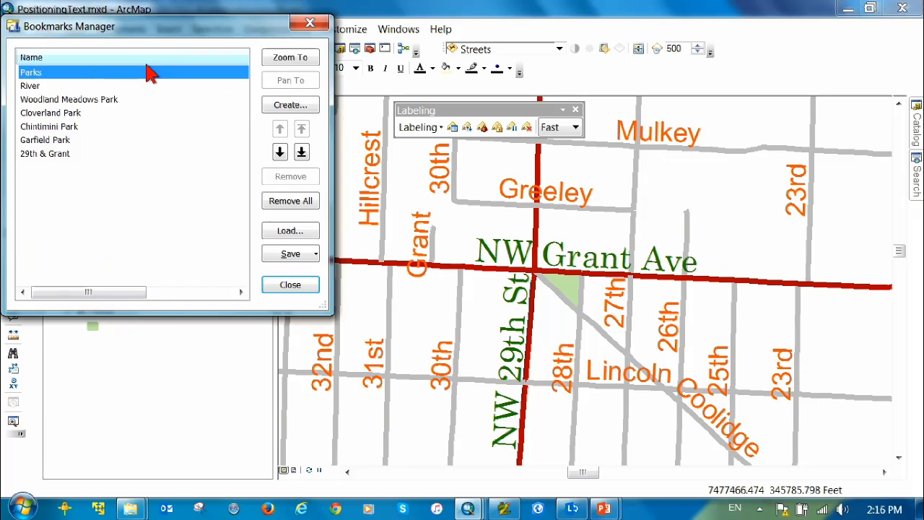
right_click(51, 158)
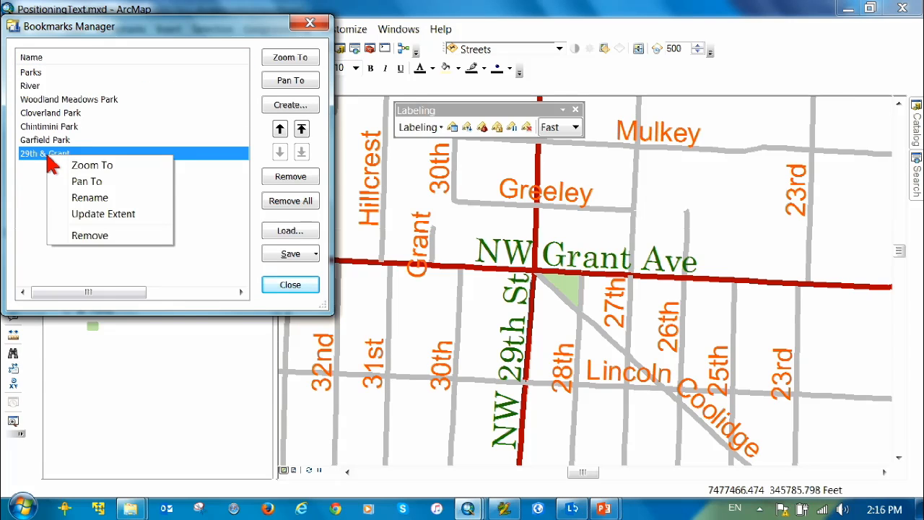
click(117, 215)
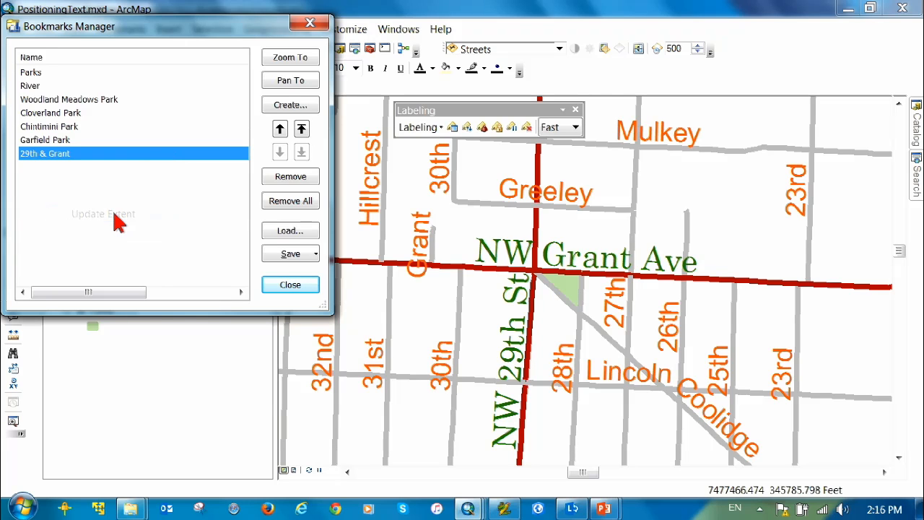
click(303, 296)
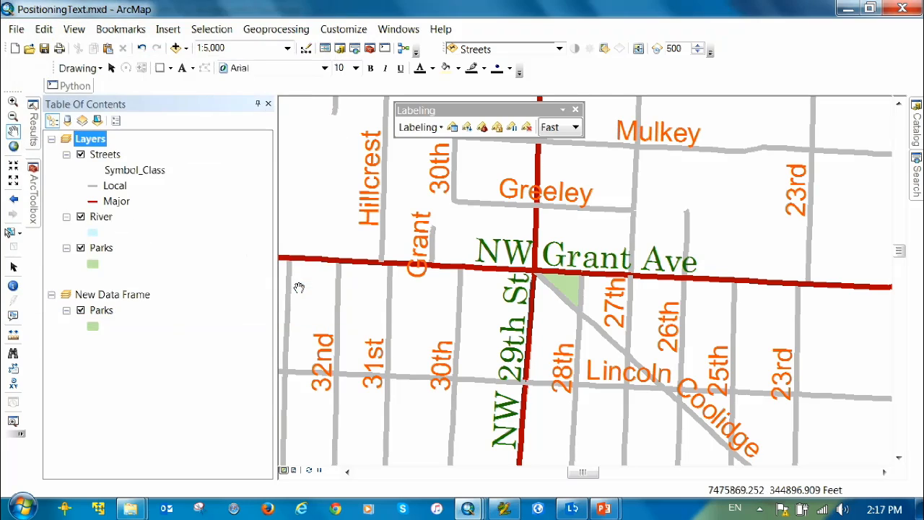
Zoom to the full extent of the map and return to the 29th & Grant bookmark to check its updated extent.
click(13, 131)
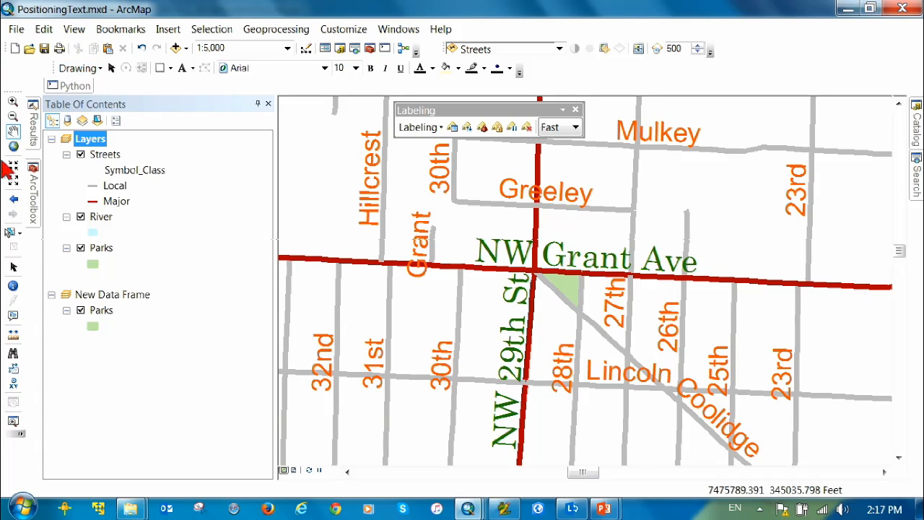
click(13, 146)
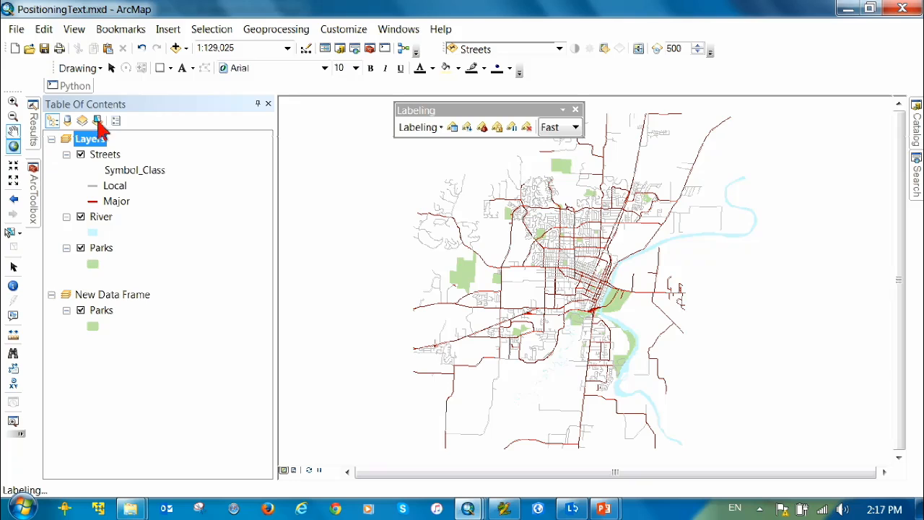
click(119, 30)
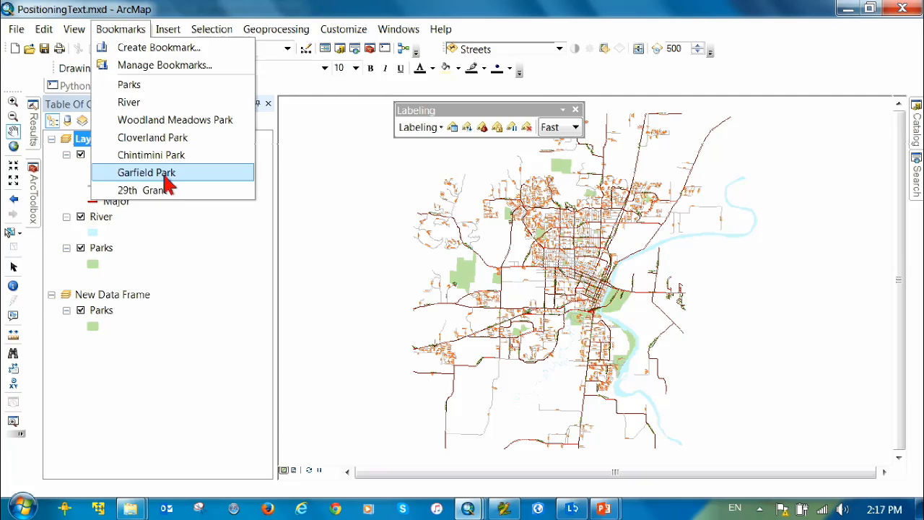
click(143, 191)
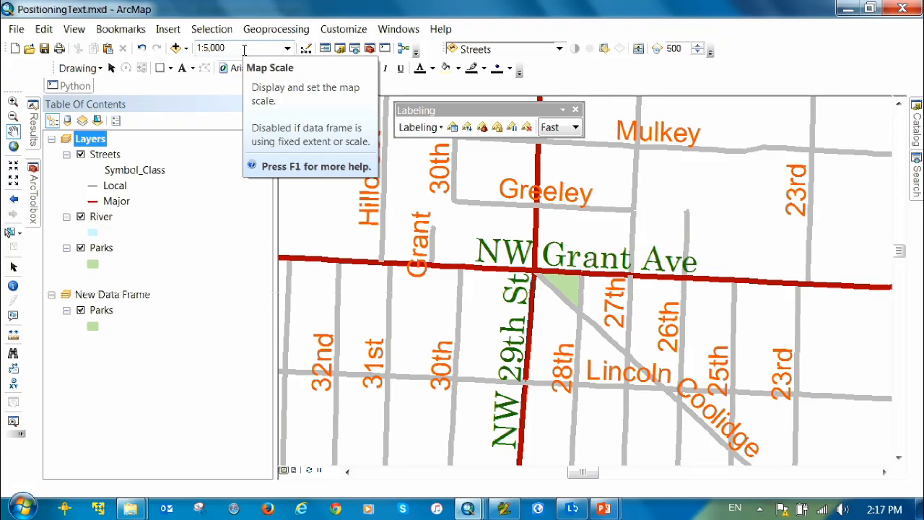
Replace all standard map scales with the ArcGIS Online / Bing Maps / Google Maps set and review the loaded list.
click(287, 49)
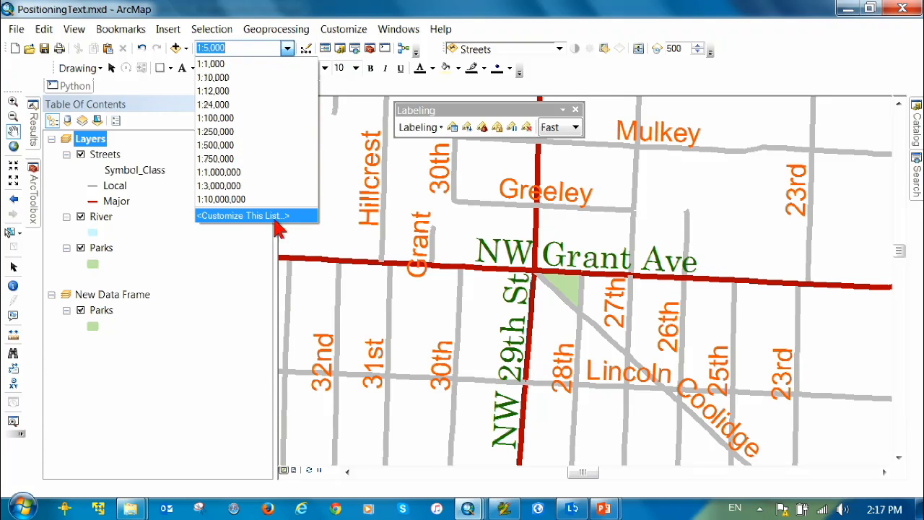
click(260, 216)
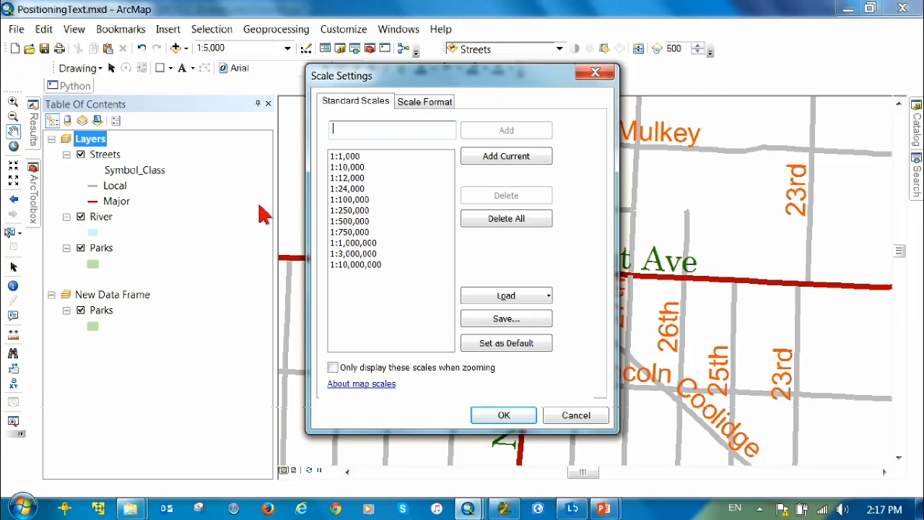
click(523, 224)
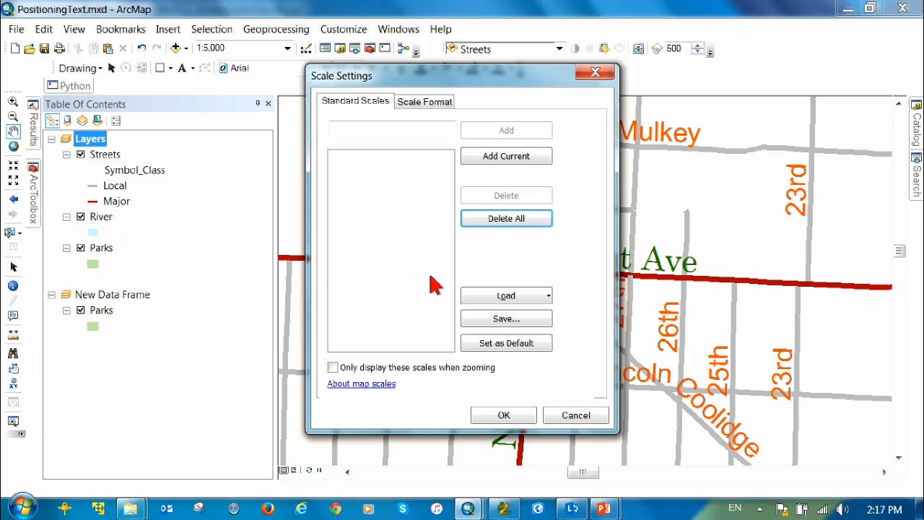
click(548, 297)
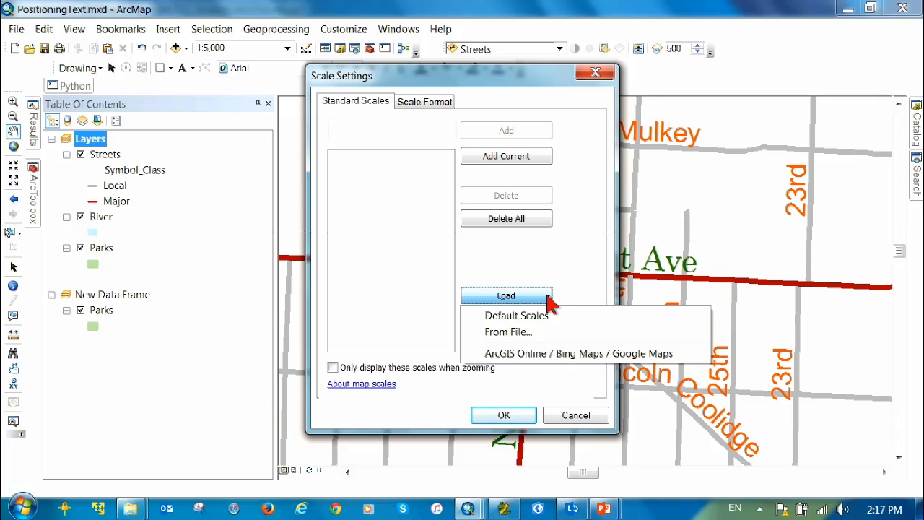
click(582, 354)
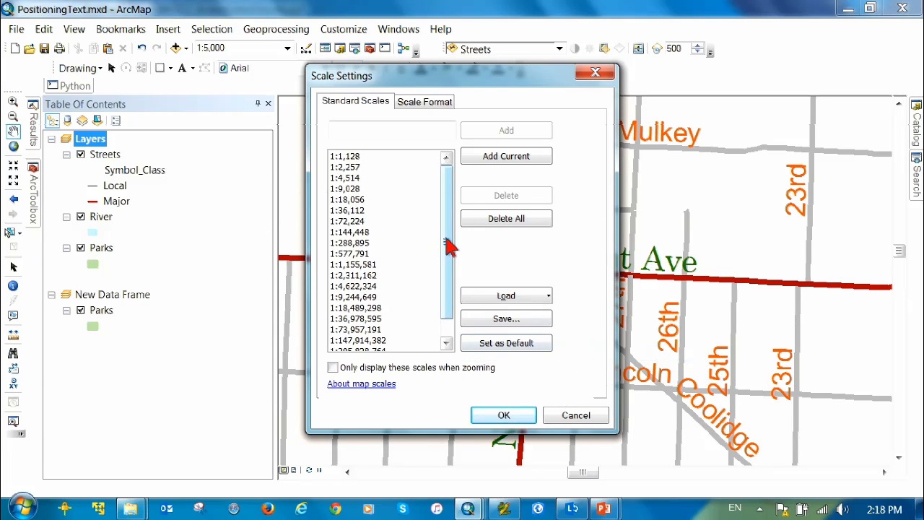
drag(446, 234, 455, 337)
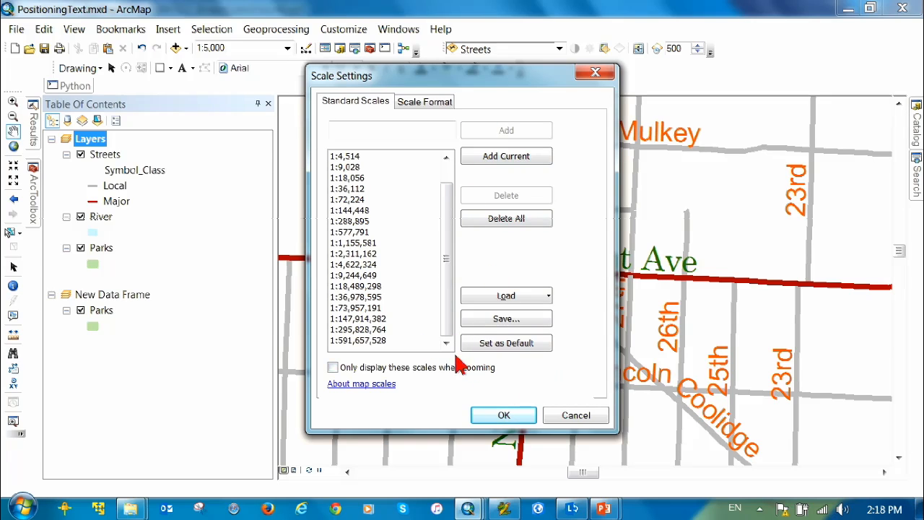
Clear the standard scales list and load the scales from CustomScales.txt instead.
click(525, 219)
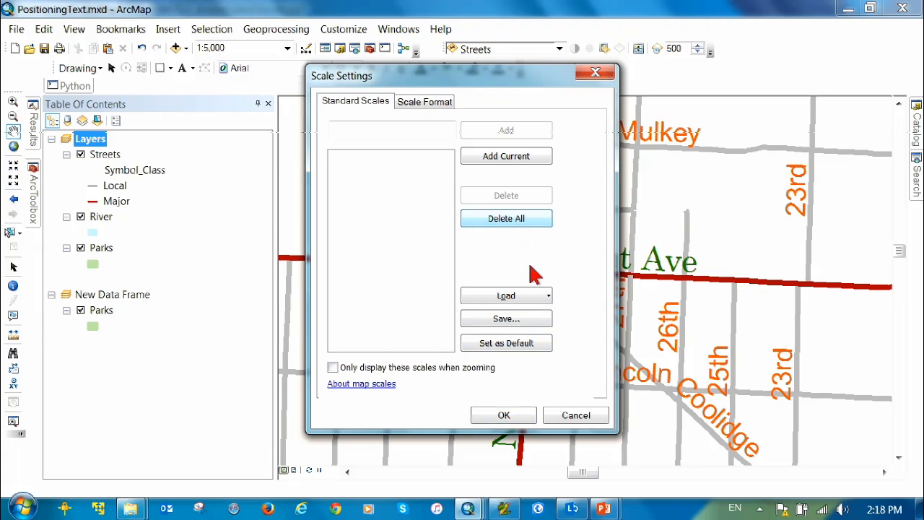
click(545, 296)
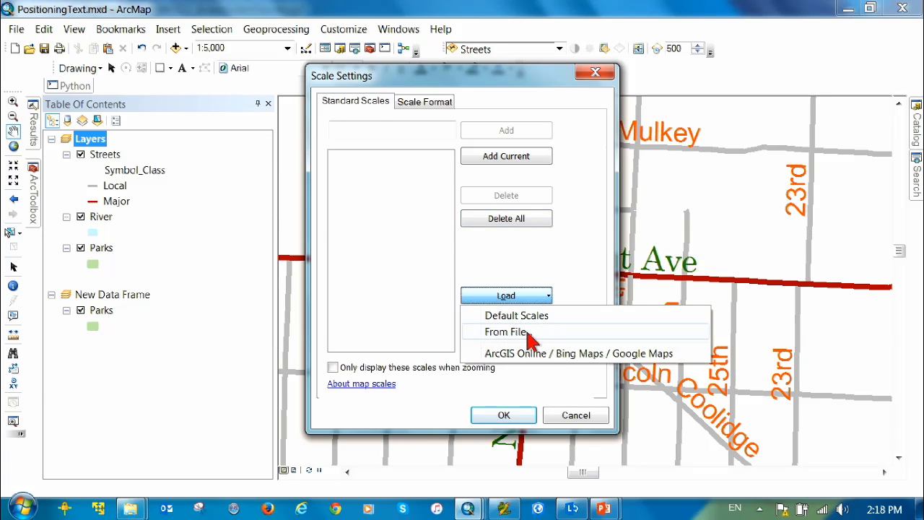
click(534, 333)
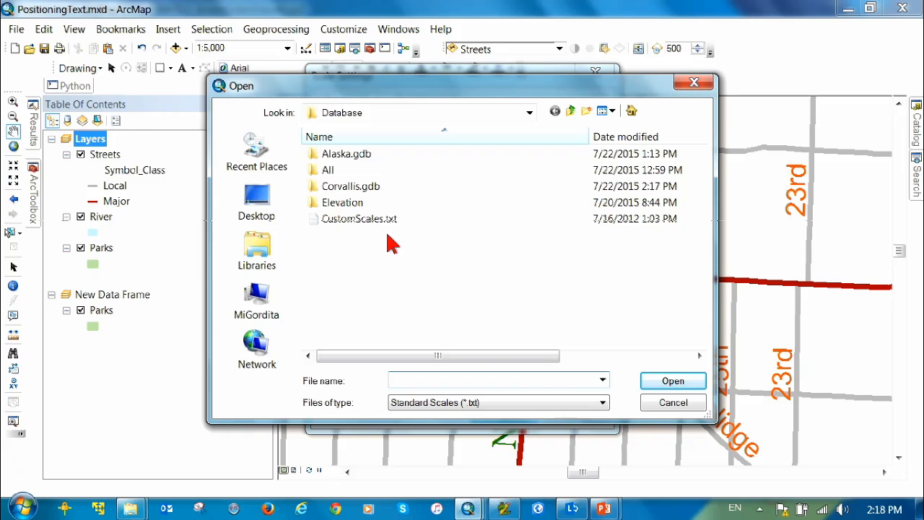
click(363, 220)
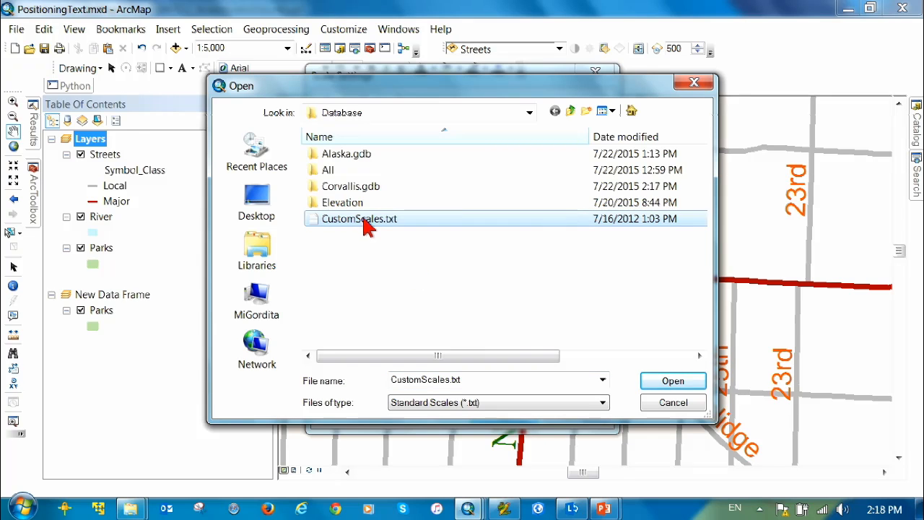
double_click(392, 219)
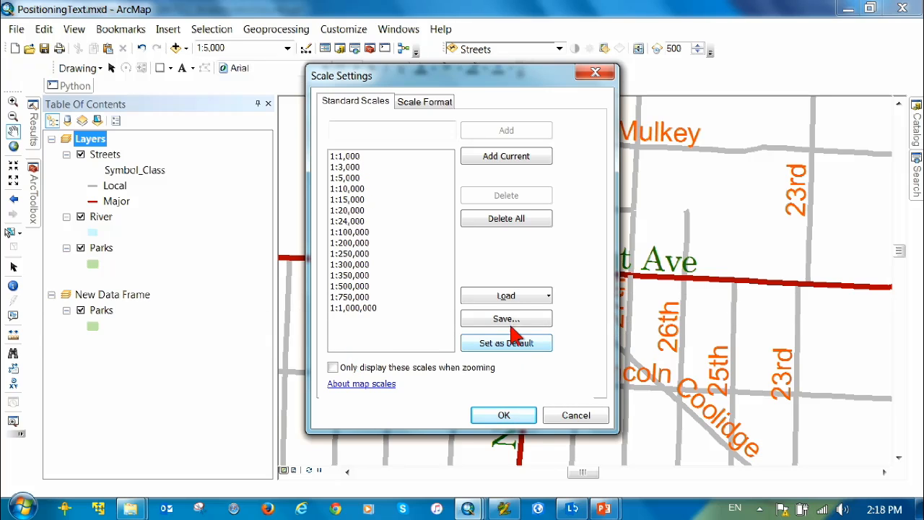
Replace the custom scales with the default scales, review the scale format options and cancel the scale settings.
click(511, 226)
click(541, 296)
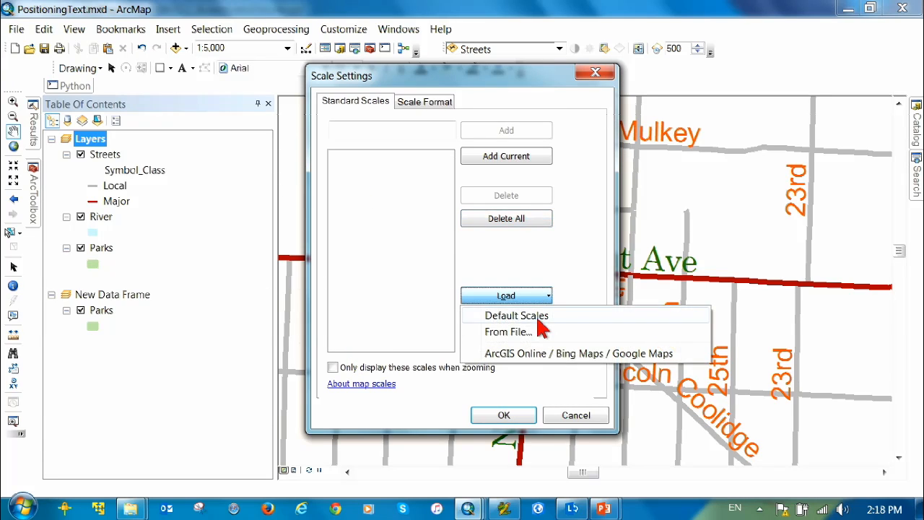
click(538, 317)
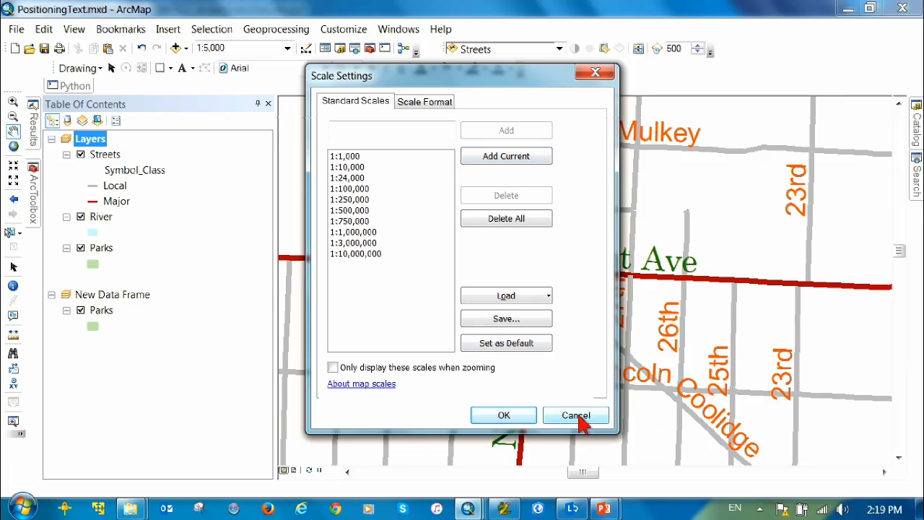
click(433, 105)
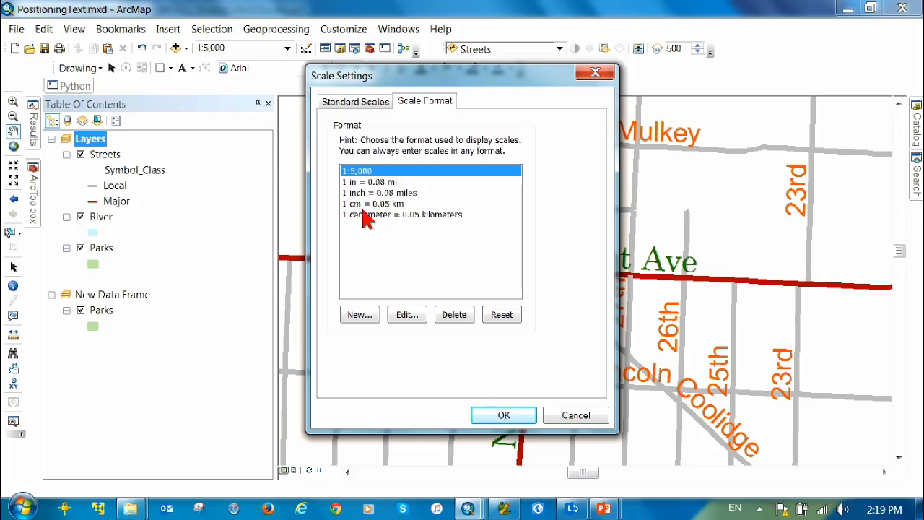
click(560, 417)
Set the map scale as a verbal scale of 1IN = 1MI.
click(241, 47)
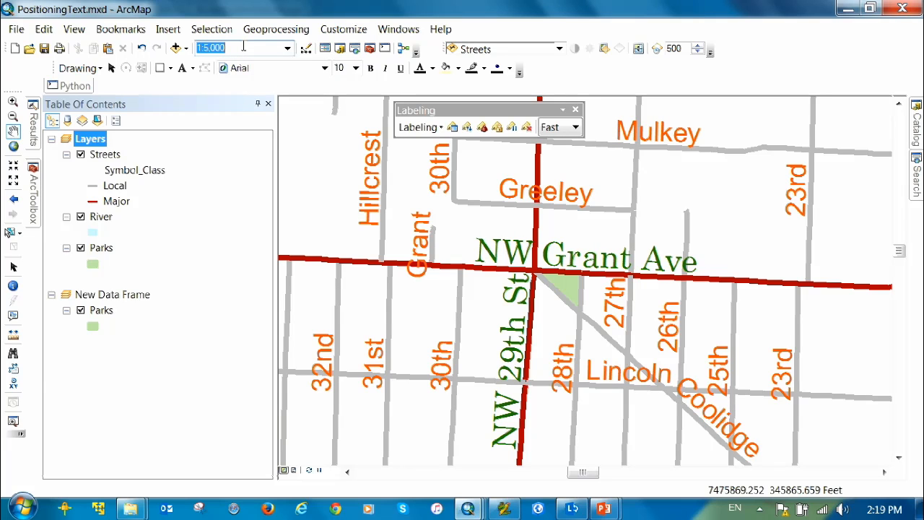
text(1IN = 1MI)
key(Return)
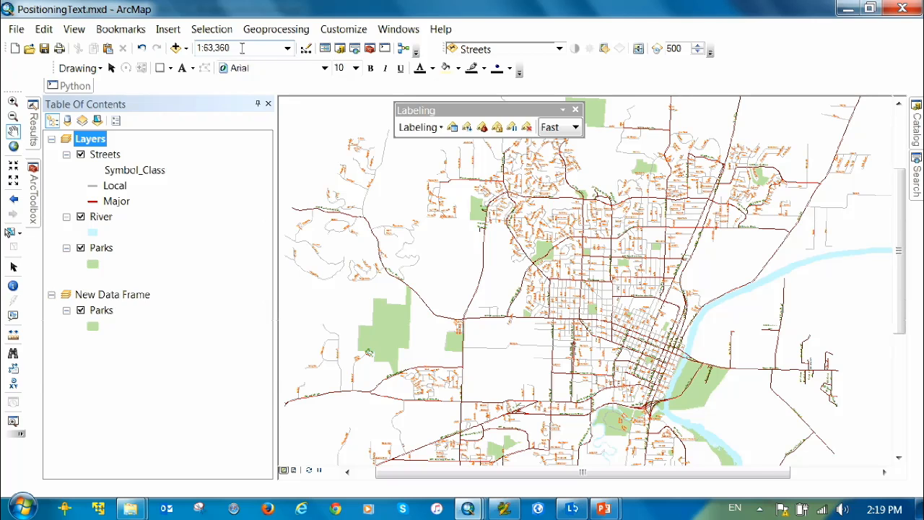
click(243, 49)
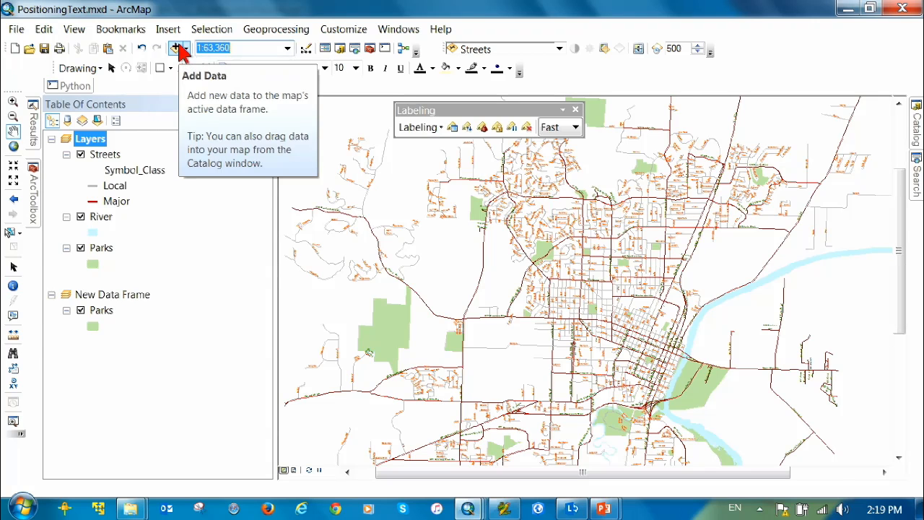
text(1IN)
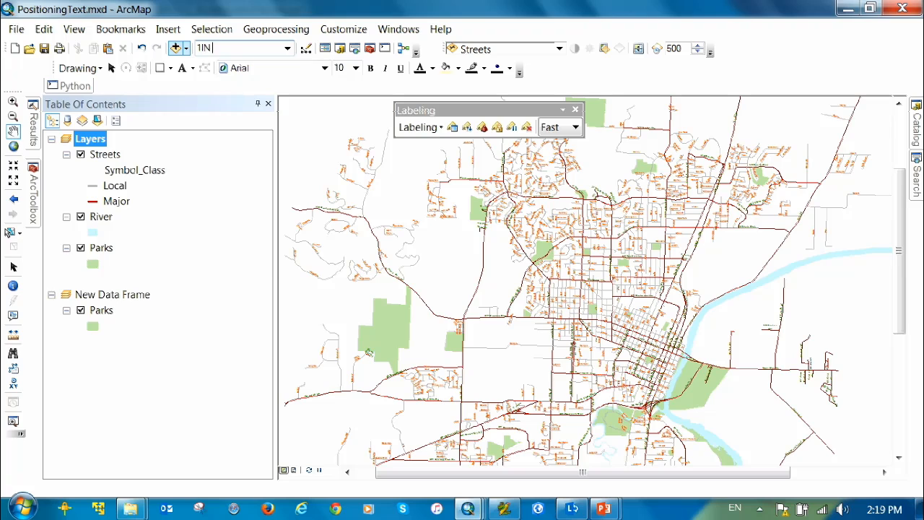
text(1MI)
key(BackSpace)
key(BackSpace)
text(MI)
key(Return)
Set the map scale to 1IN = 2000FT.
click(234, 48)
text(1)
text(IN = 2000FT)
key(Return)
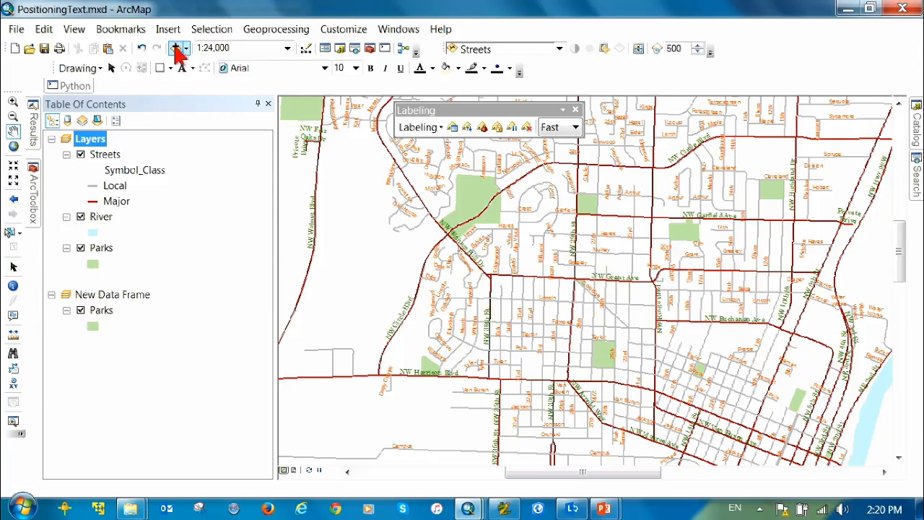
Set the map scale to 1IN = 100 FT, correcting the mistyped entry 1IN = 1 100FT.
click(231, 48)
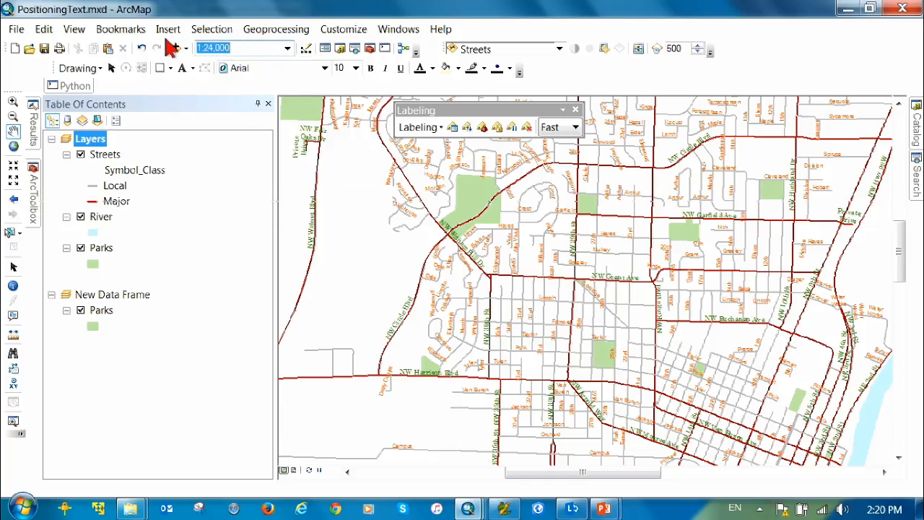
text(1)
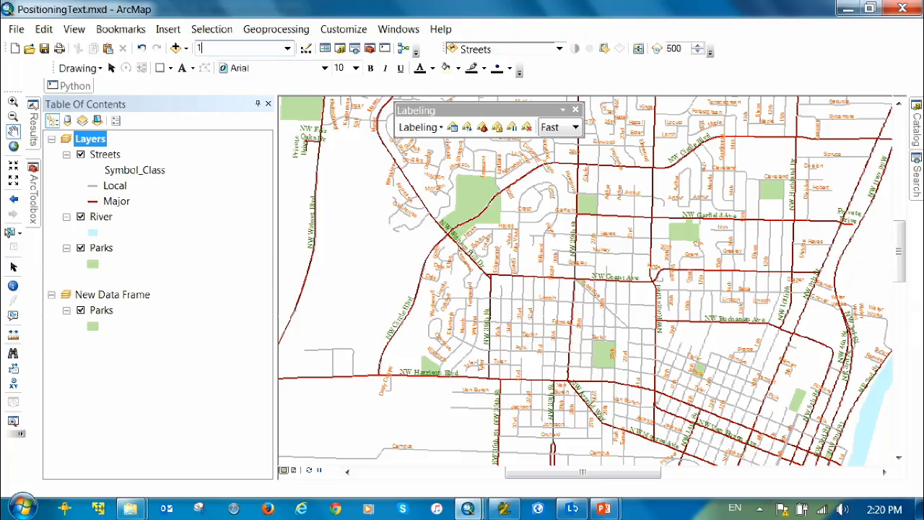
text(IN = 1 100FT)
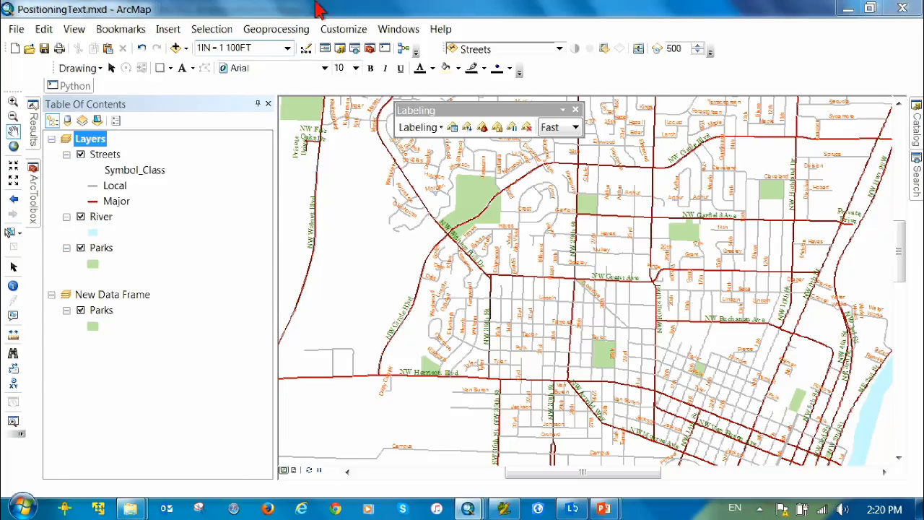
key(Return)
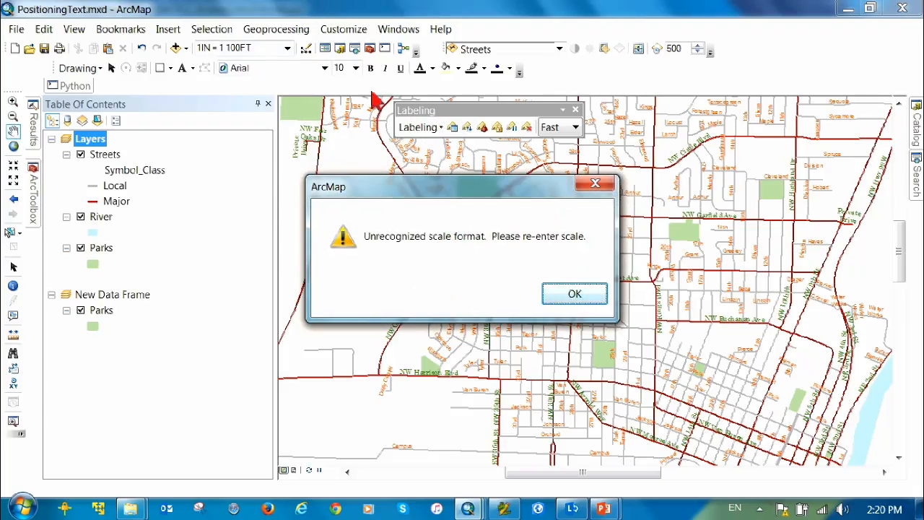
click(575, 294)
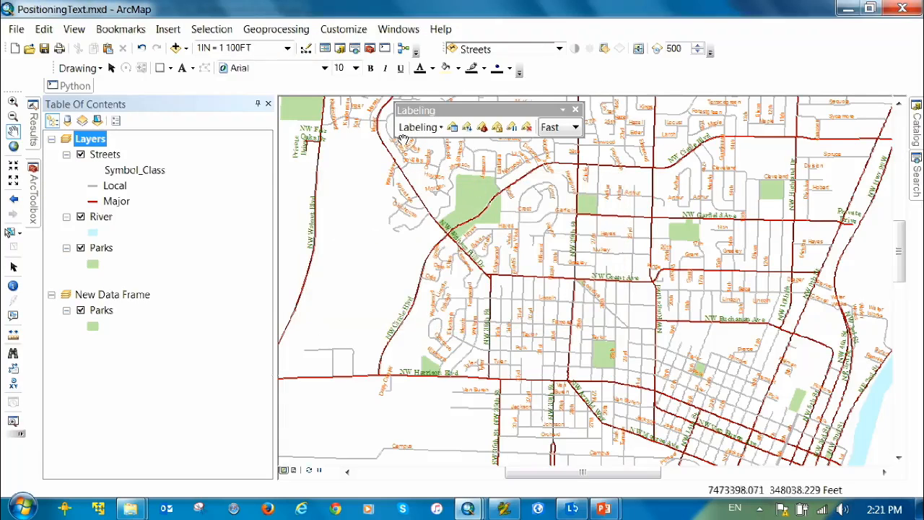
click(265, 47)
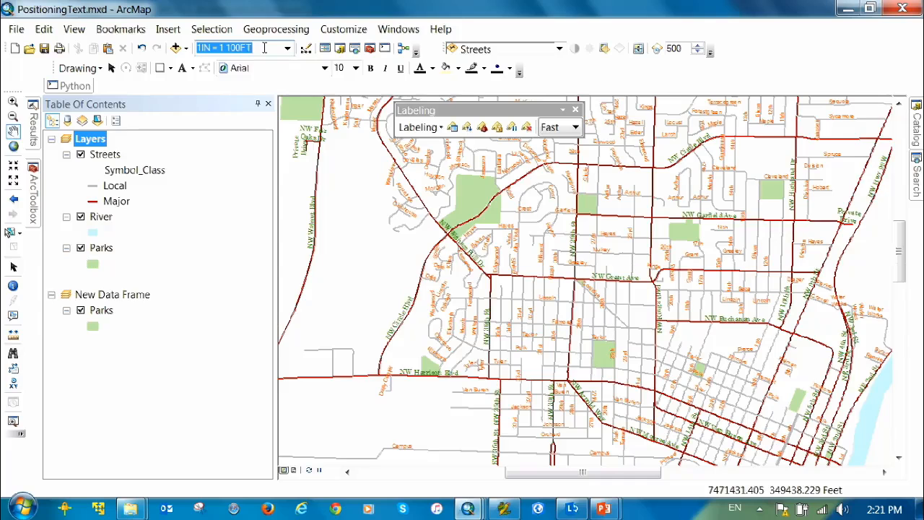
key(BackSpace)
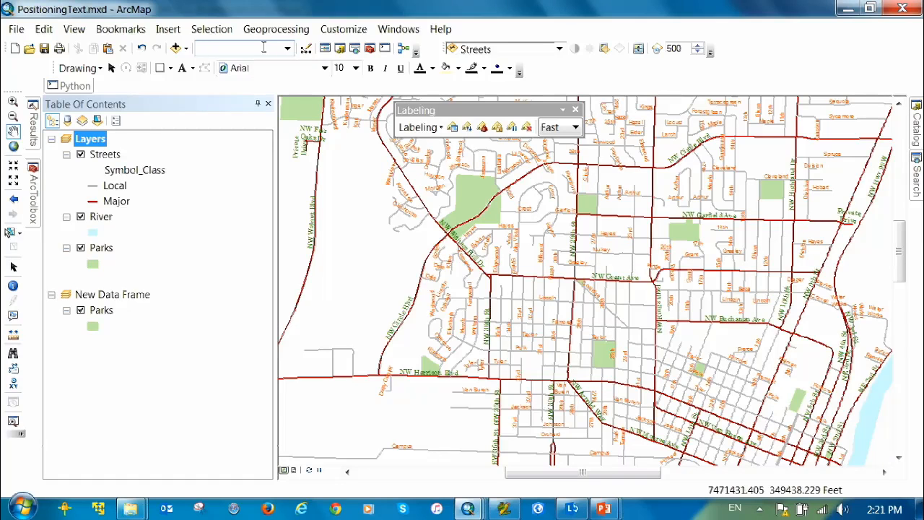
text(1IN = 100 FT)
key(Return)
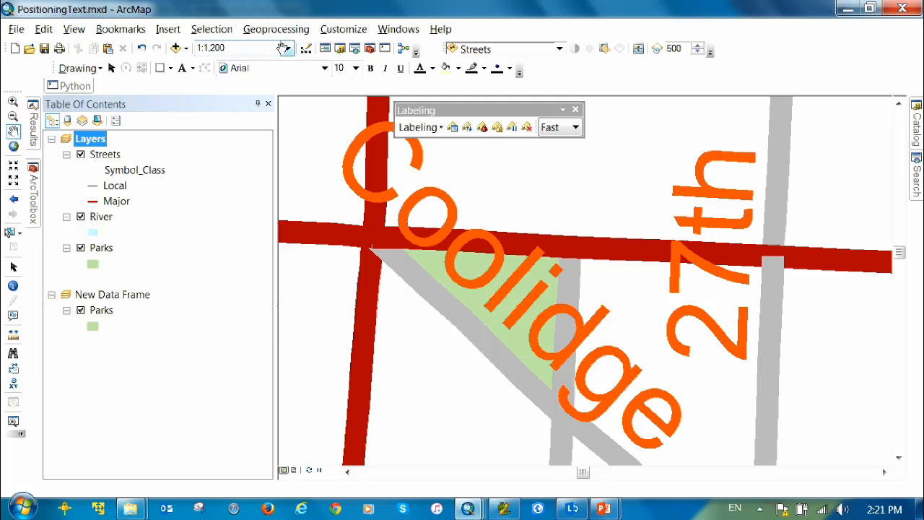
Switch to the PowerPoint presentation and advance to the Demo 3 slide on map books.
key(alt+Tab)
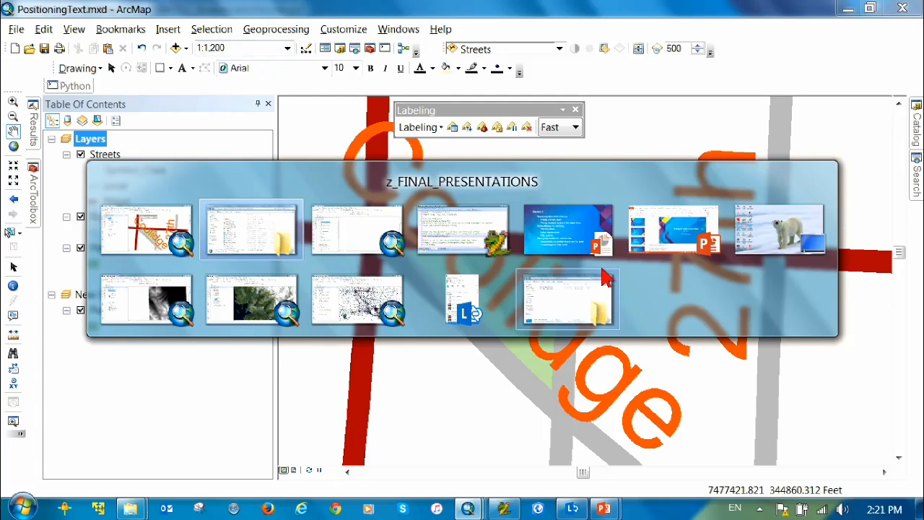
click(575, 240)
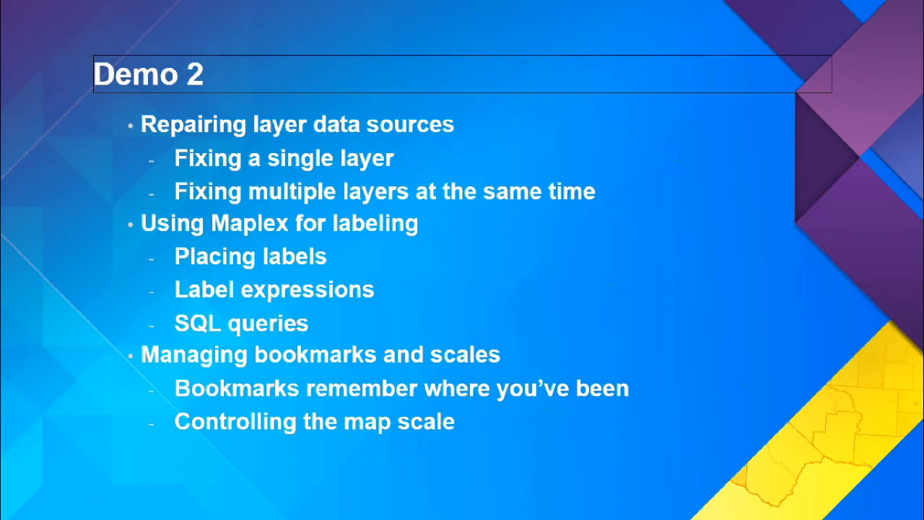
key(Right)
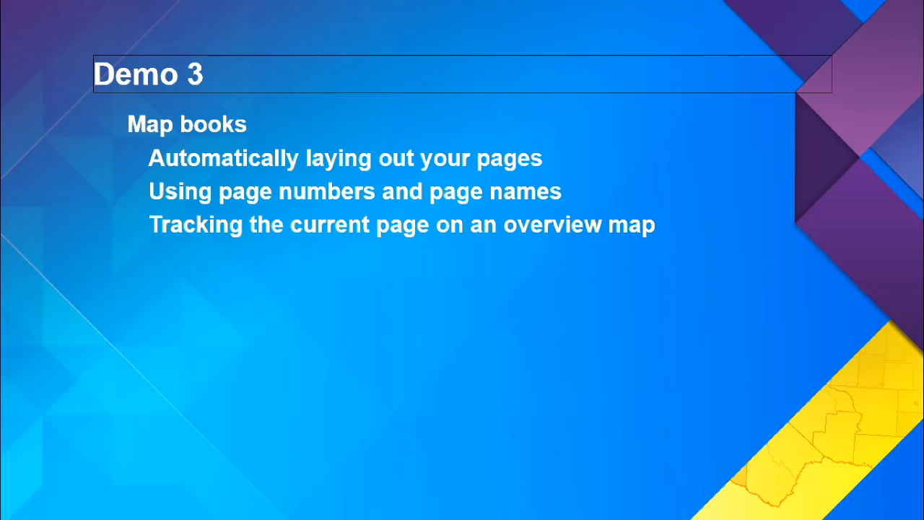
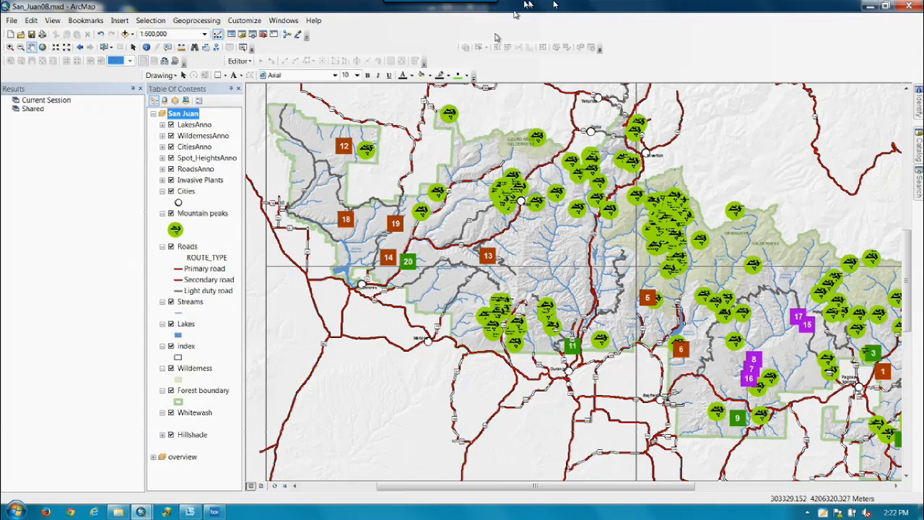
Display the San_Juan08 map in layout view and select the overview data frame.
click(52, 21)
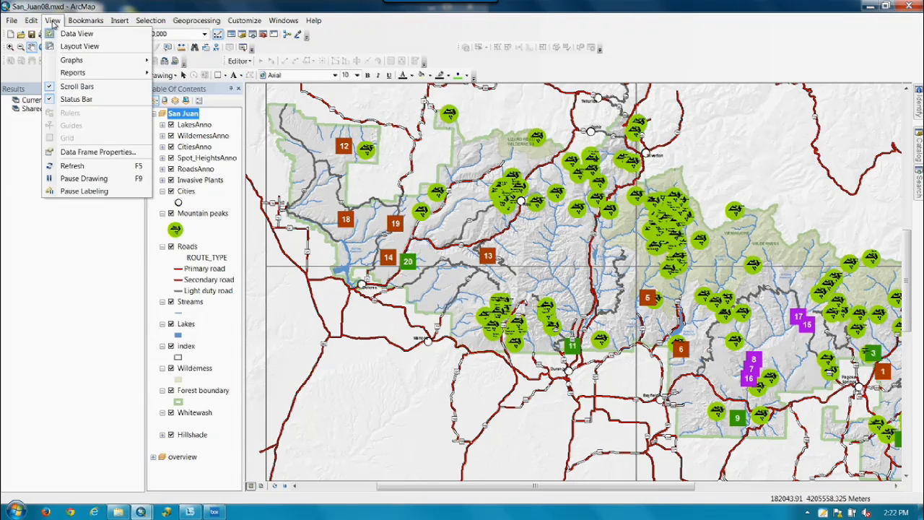
click(79, 46)
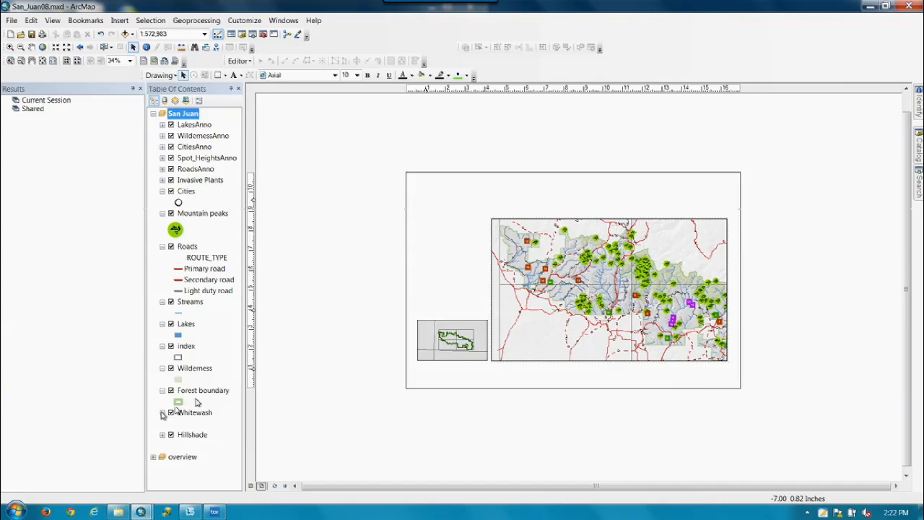
click(183, 458)
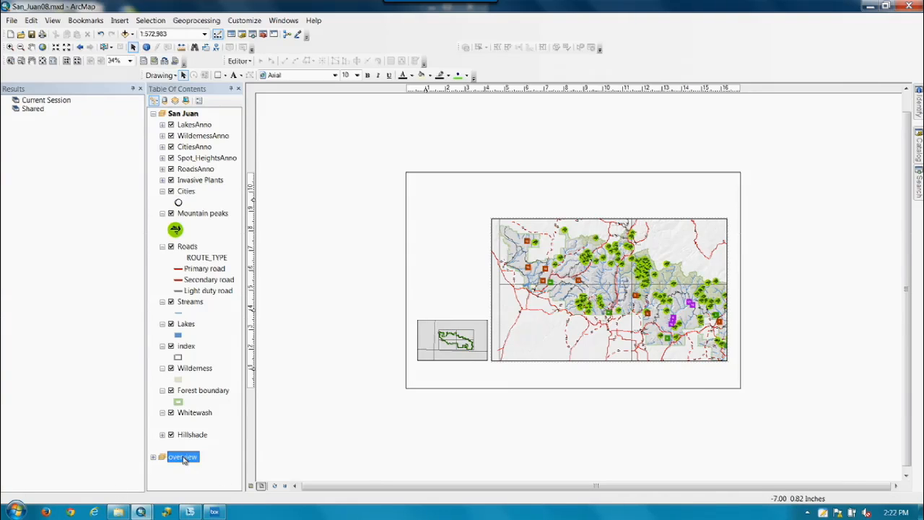
Turn off all layers in the San Juan data frame except the index layer.
click(189, 115)
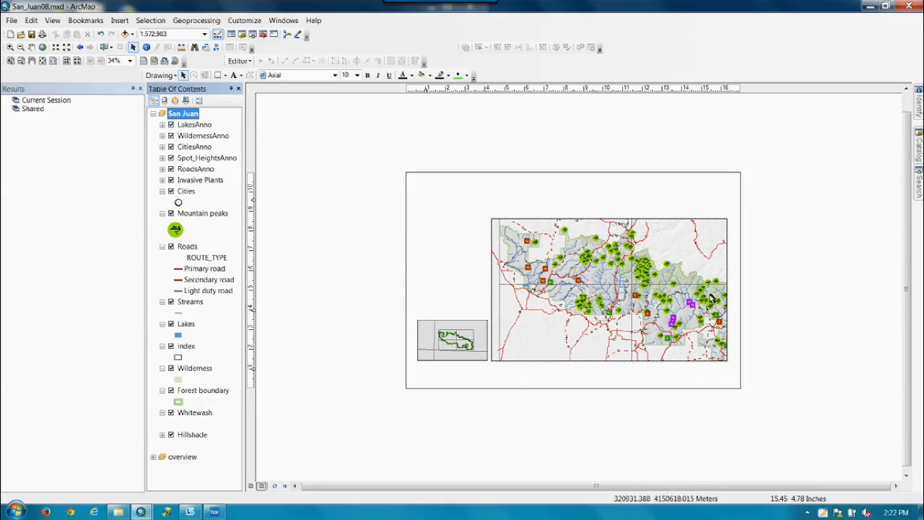
ctrl+click(171, 125)
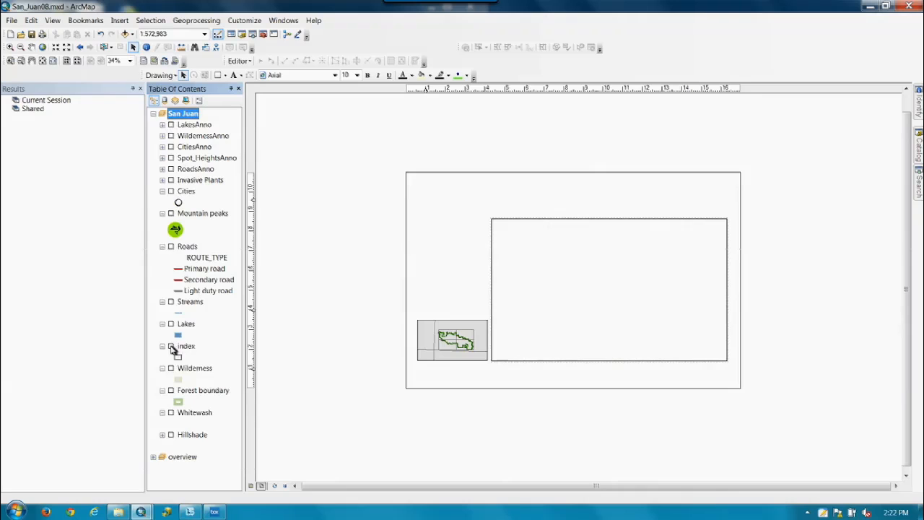
click(171, 345)
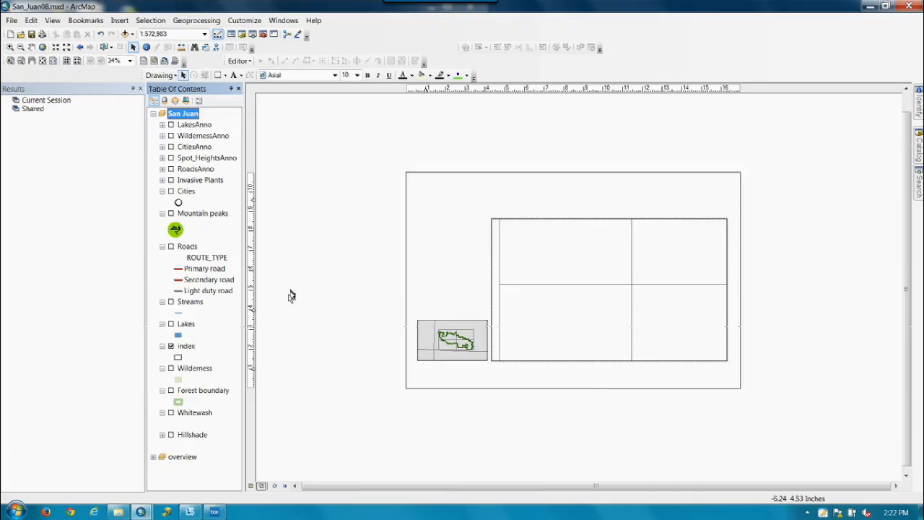
Examine the page-name fields in the index layer's attribute table, widening PageNam_NE and PageNam_W, and close the table.
right_click(187, 347)
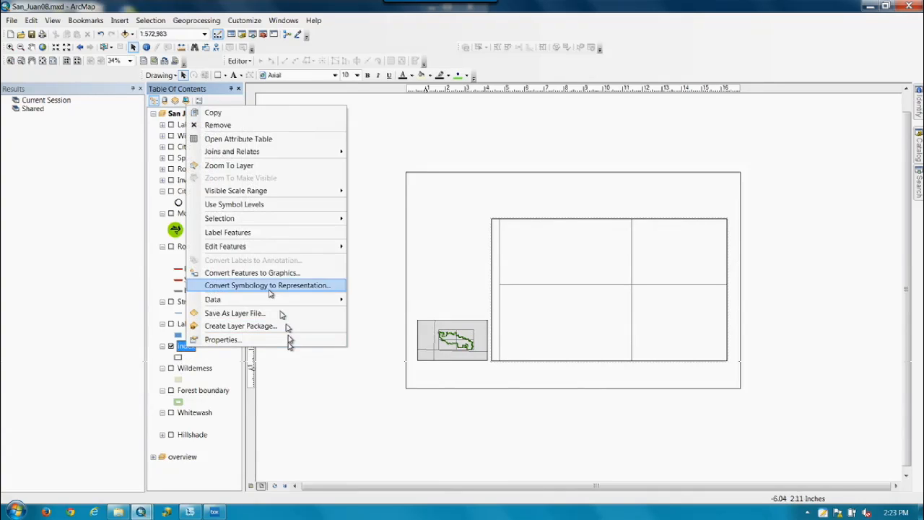
click(239, 139)
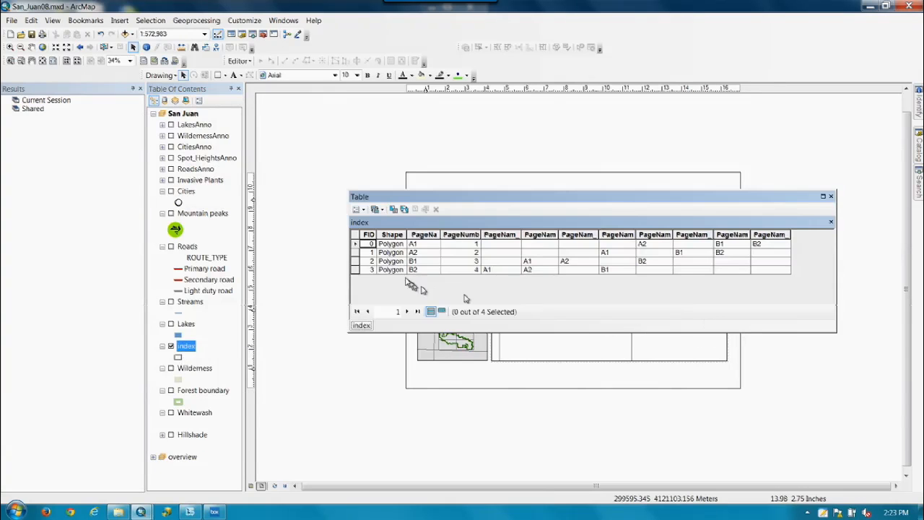
click(426, 235)
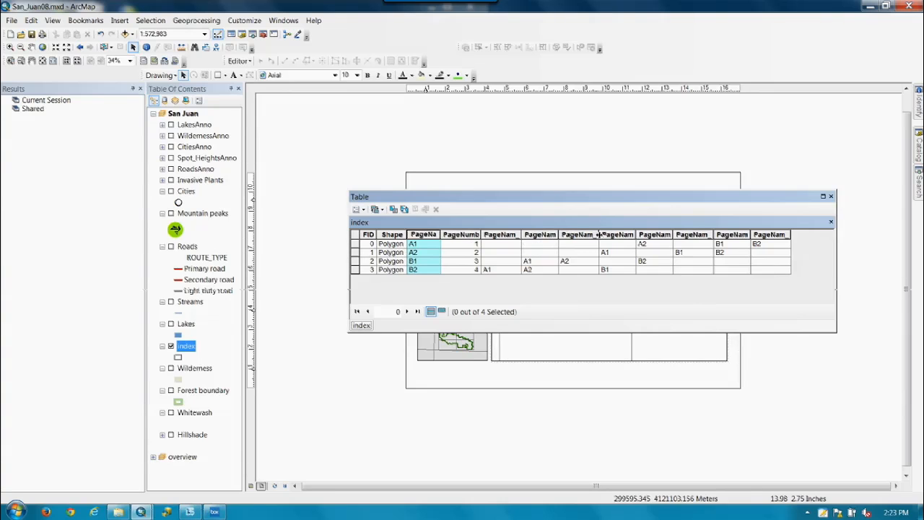
drag(599, 236, 615, 238)
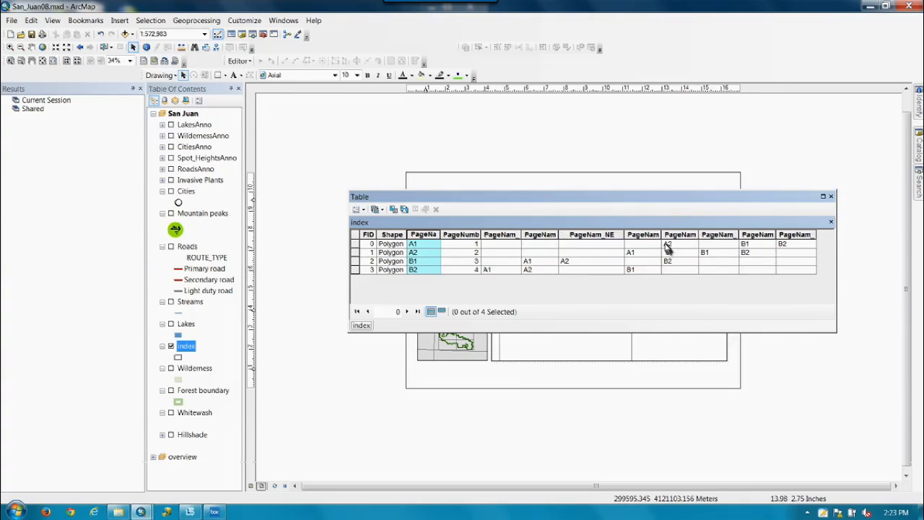
drag(661, 235, 693, 236)
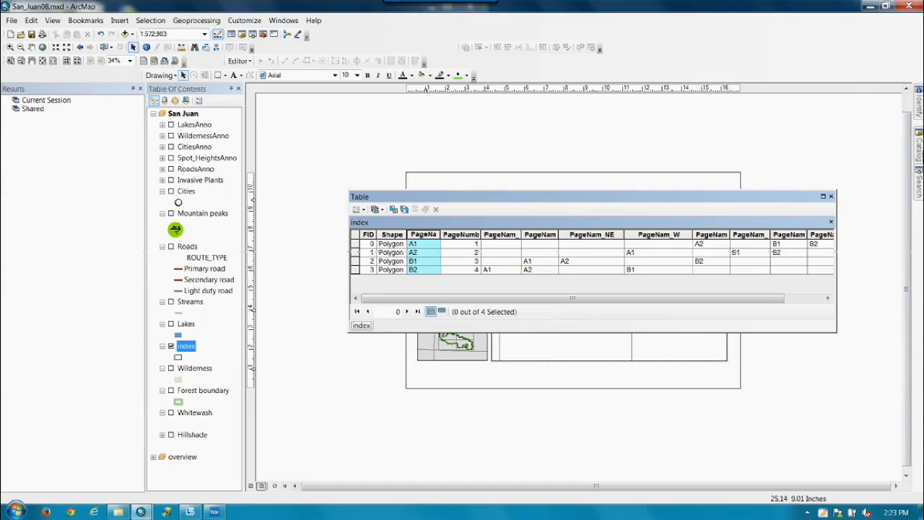
drag(837, 199, 838, 199)
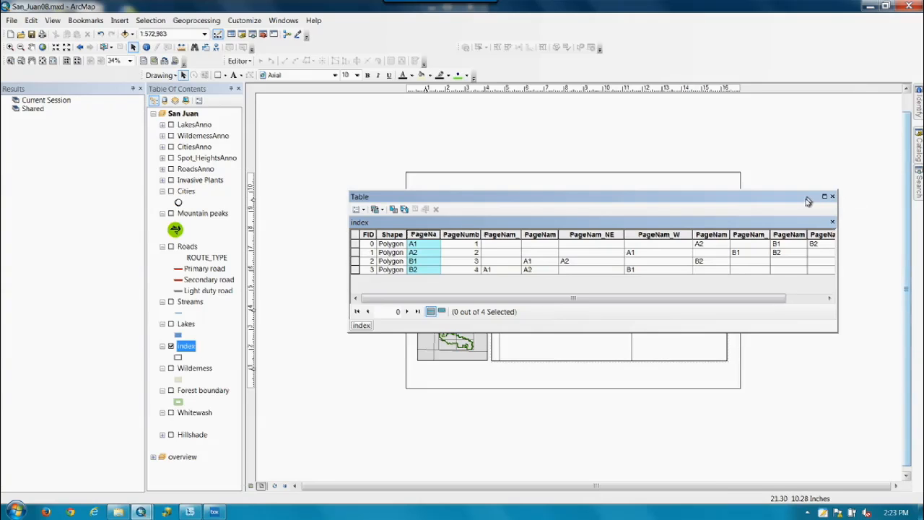
click(832, 196)
Find the Grid Index Features tool in the Data Driven Pages toolset of the Cartography Tools, review its parameters and close it.
click(918, 154)
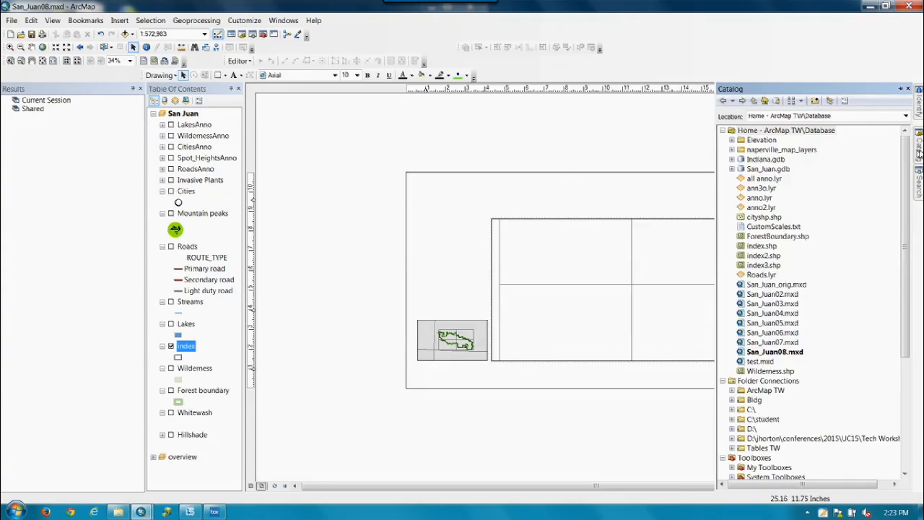
click(918, 181)
click(919, 154)
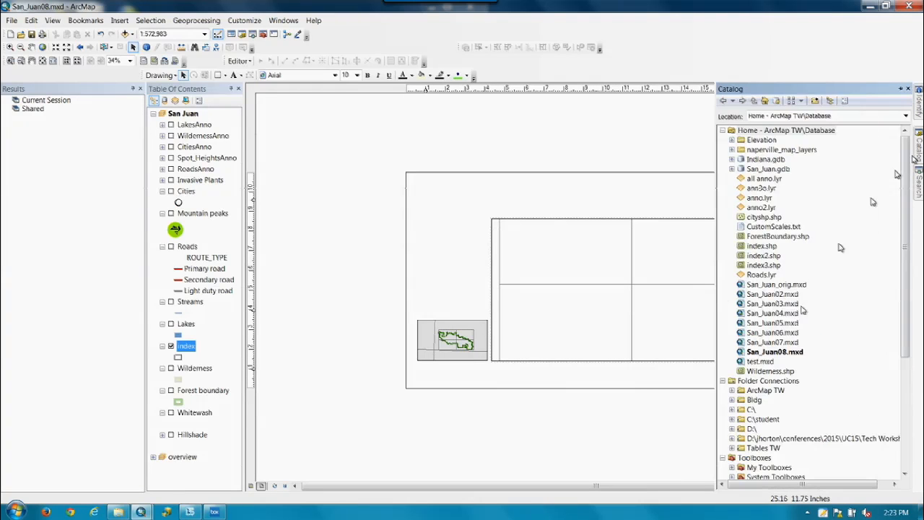
click(787, 477)
drag(905, 328, 903, 443)
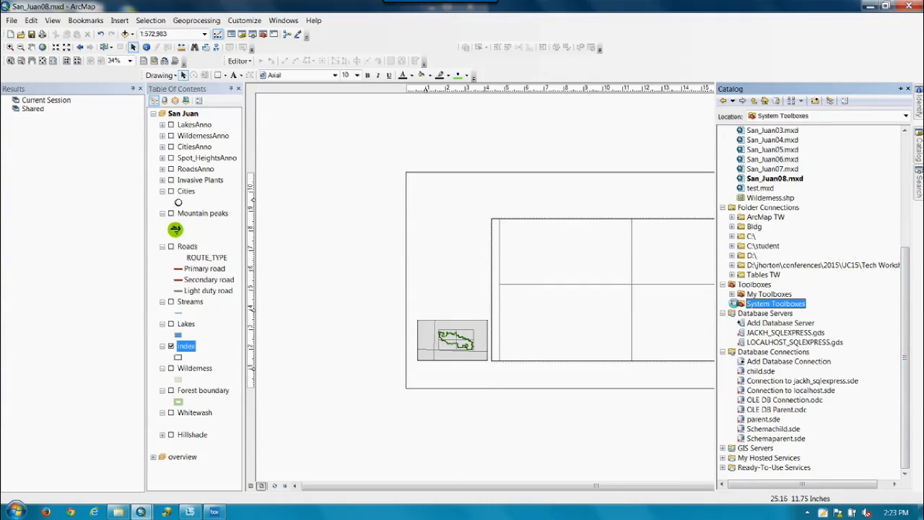
click(731, 303)
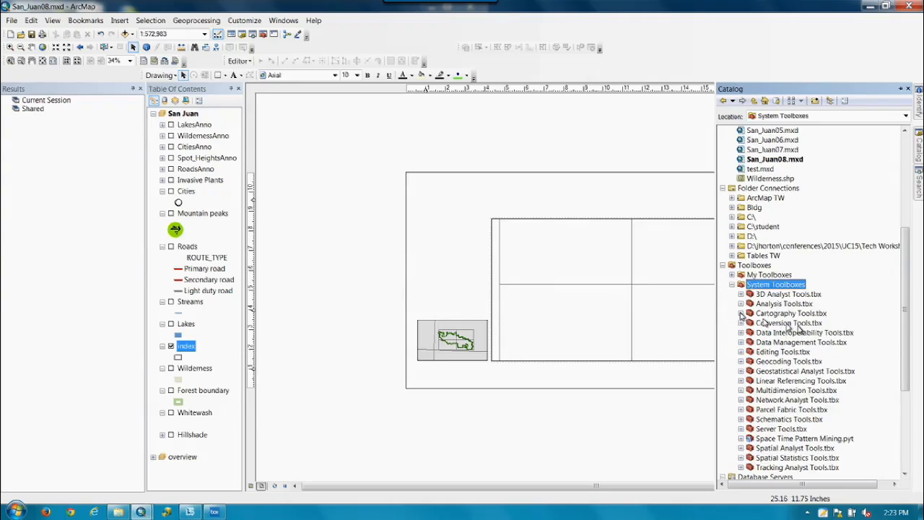
click(740, 313)
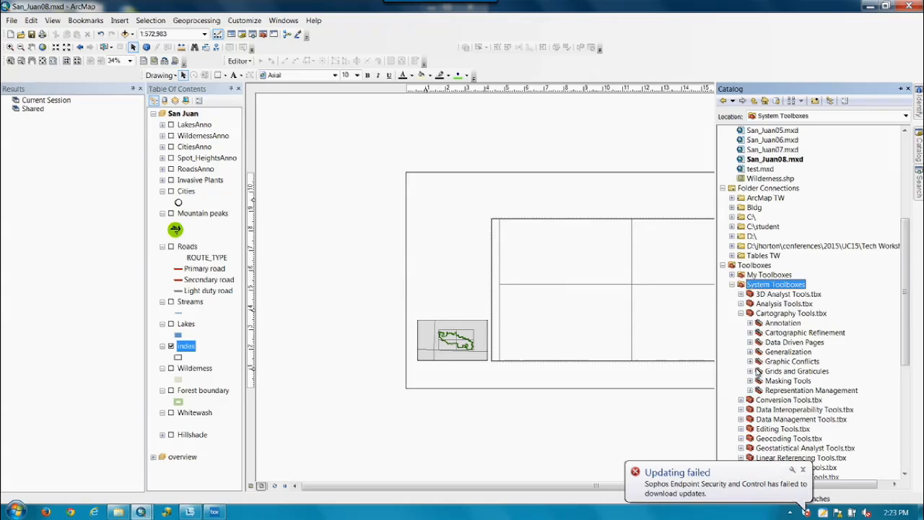
click(750, 342)
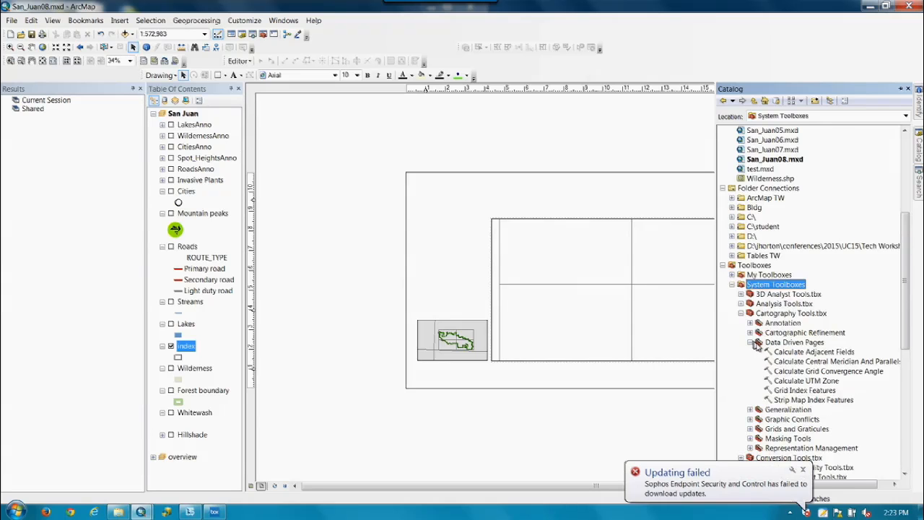
click(805, 401)
click(807, 392)
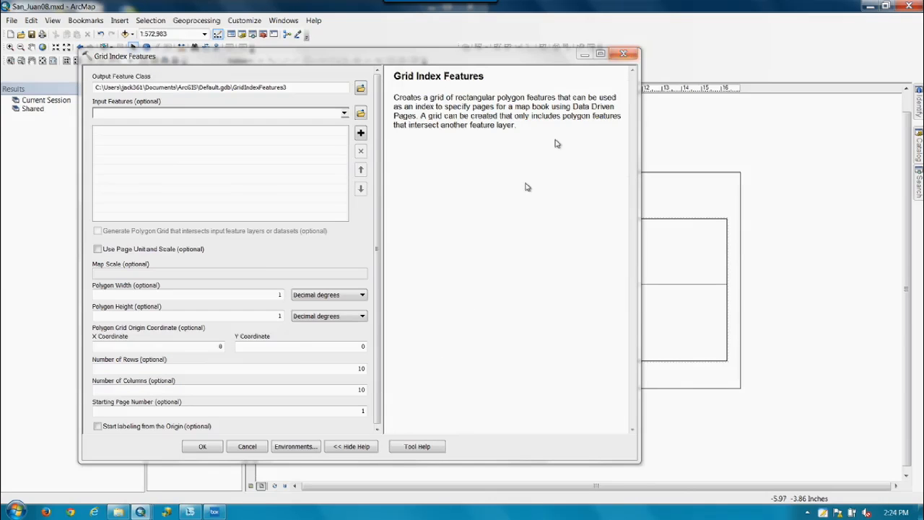
click(623, 55)
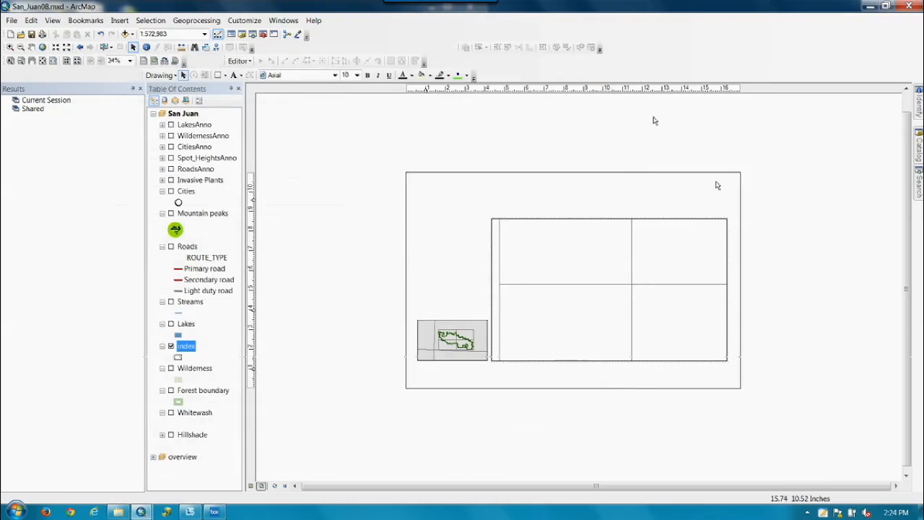
Review the Calculate Adjacent Fields tool in the Data Driven Pages toolset and close it without running it.
click(918, 157)
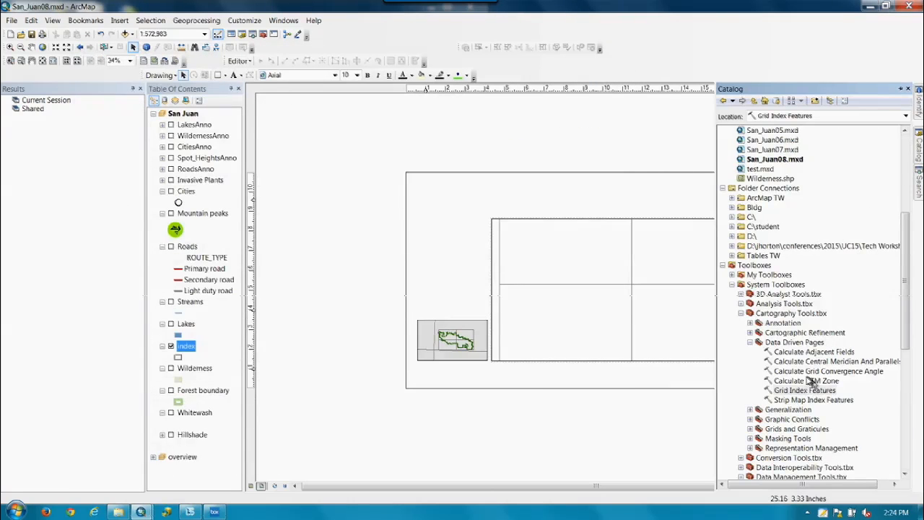
double_click(788, 352)
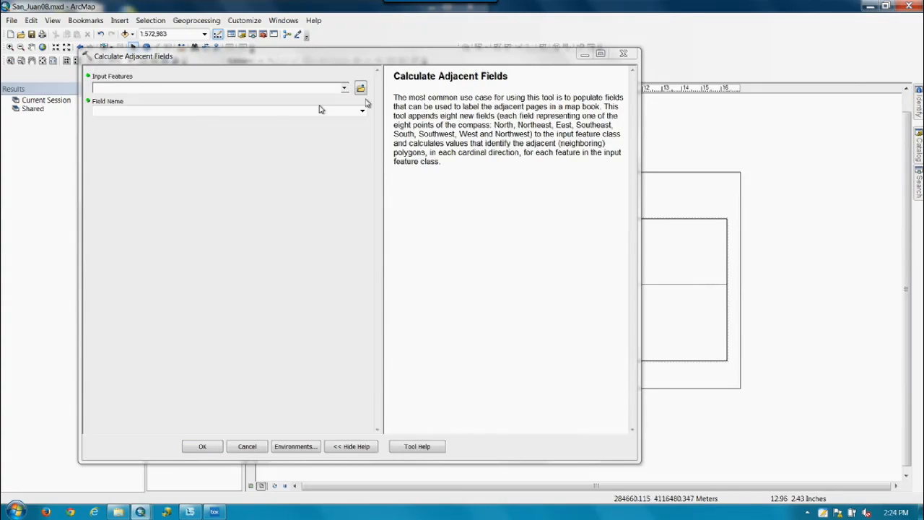
click(623, 54)
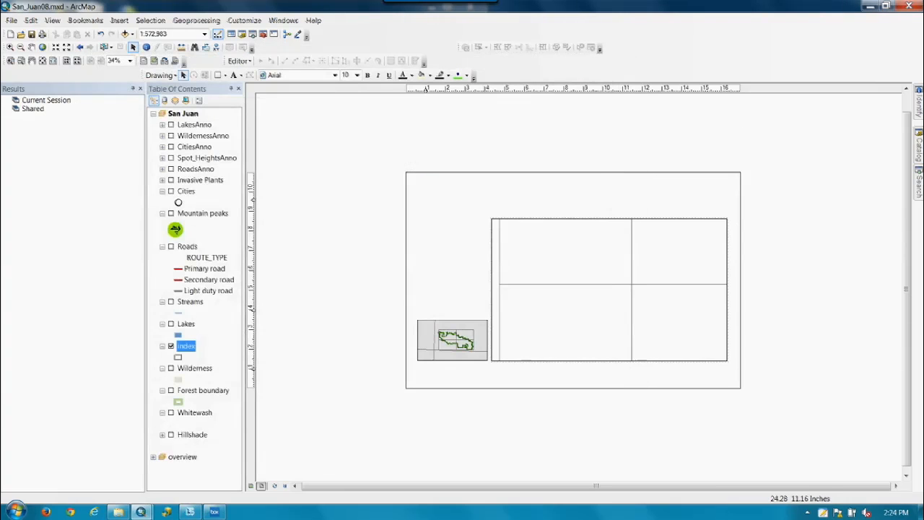
Review the parameters of the Strip Map Index Features tool, and close both the tool and the Catalog.
mouse_move(919, 141)
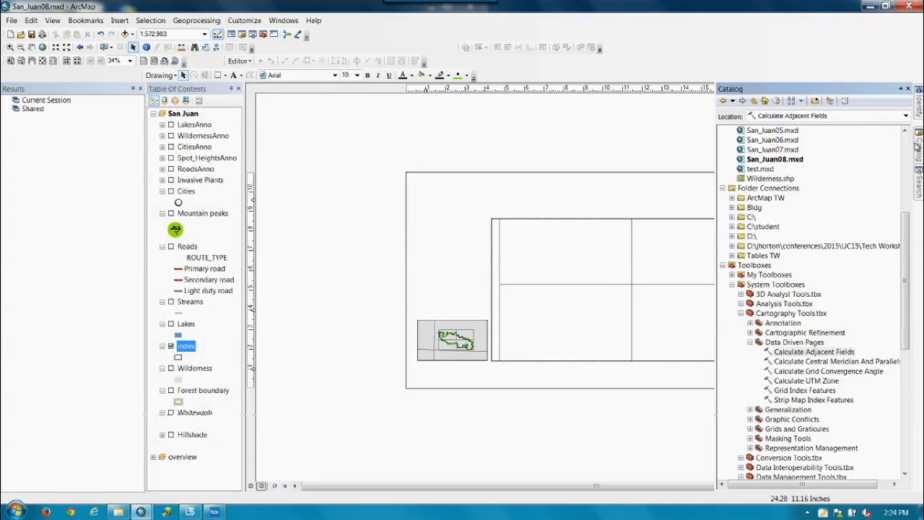
double_click(794, 401)
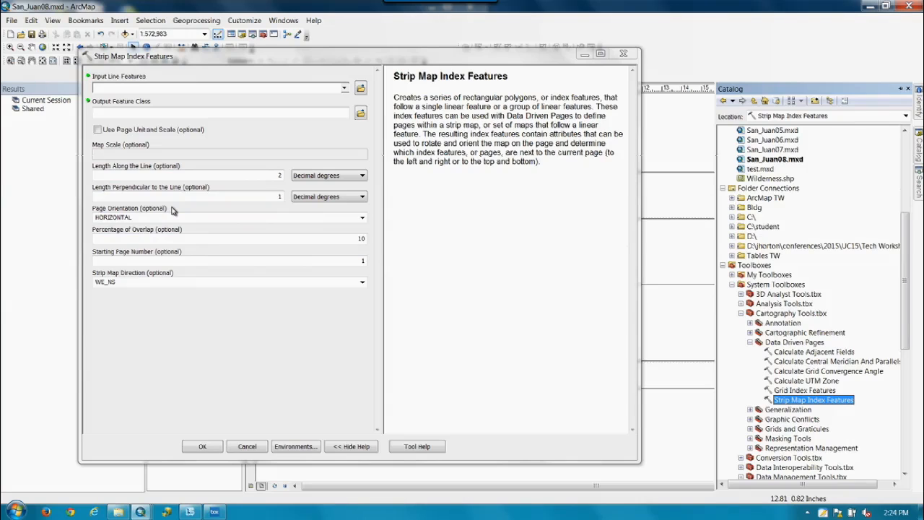
click(623, 54)
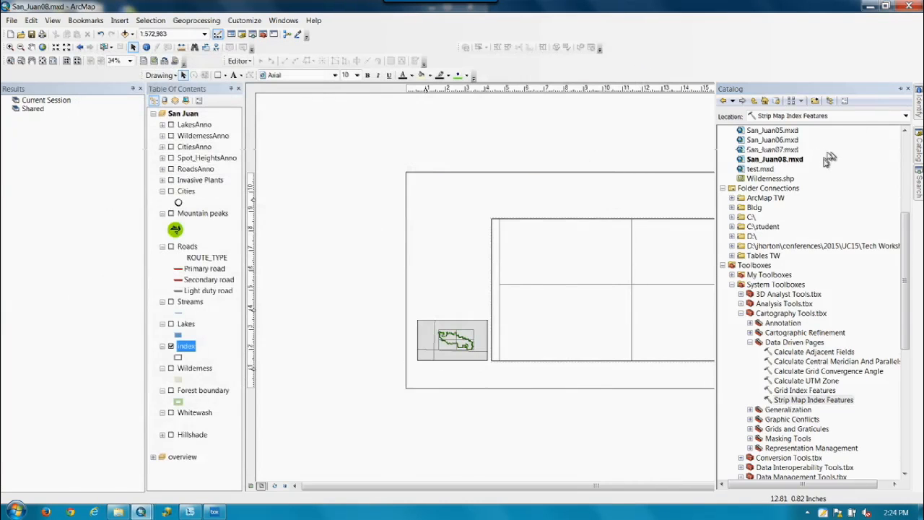
click(898, 89)
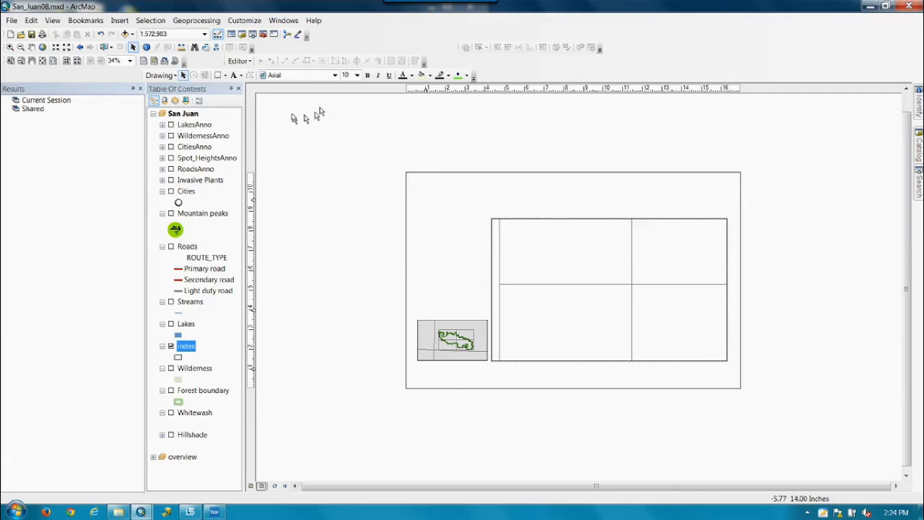
Insert the title "Invasive plant treatment sites in San Juan National Forest" and place it inside the page, above the main data frame.
click(119, 22)
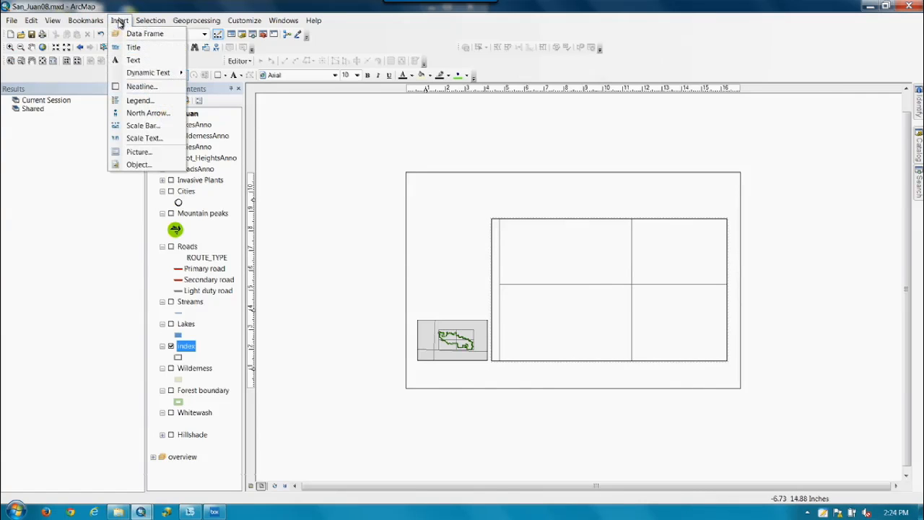
click(147, 49)
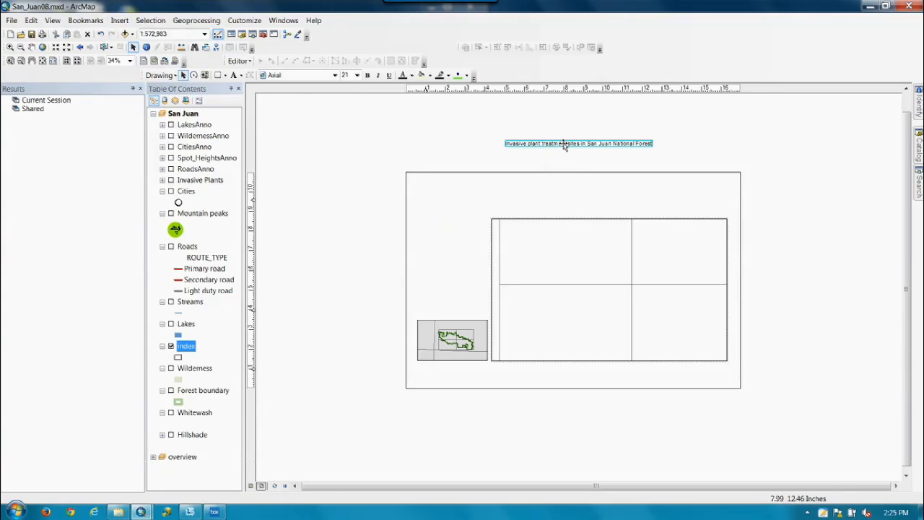
drag(570, 143, 558, 191)
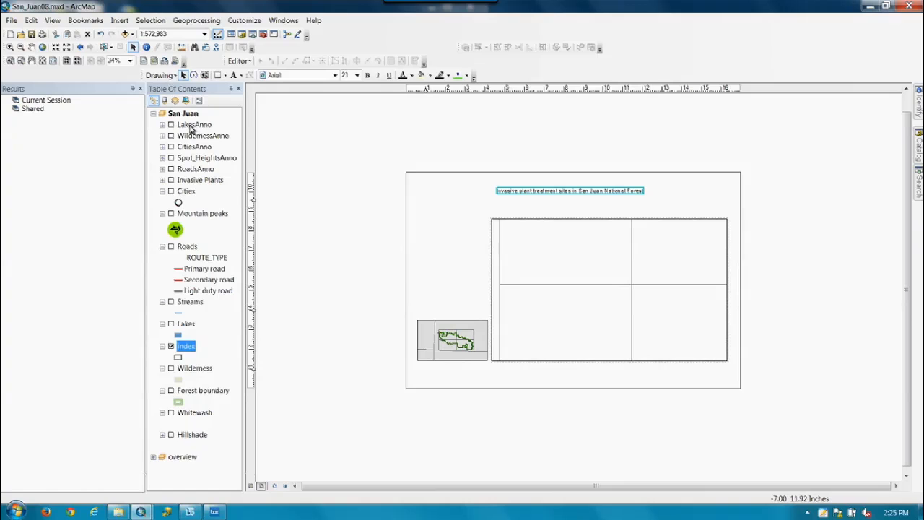
Insert "xxxxxxxx" after "treatment" in the map document's title property, and inspect the dynamic text code behind the layout title.
click(12, 20)
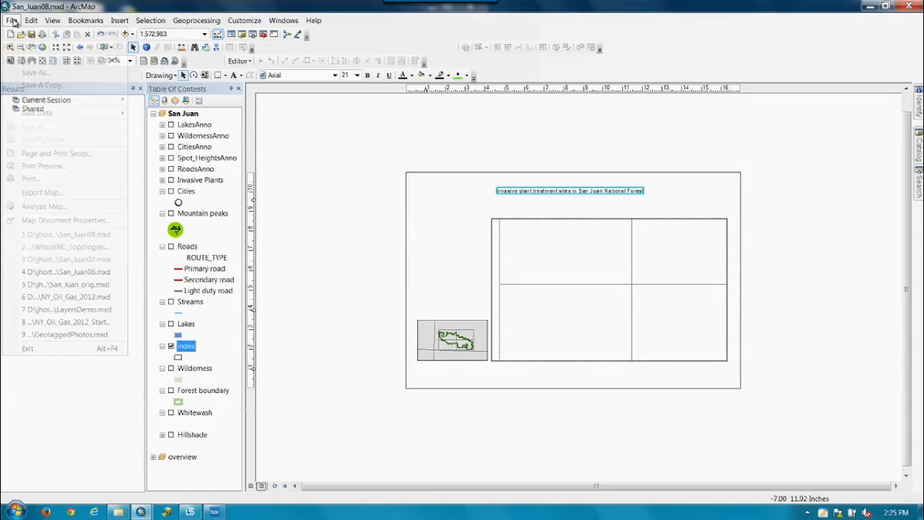
click(38, 219)
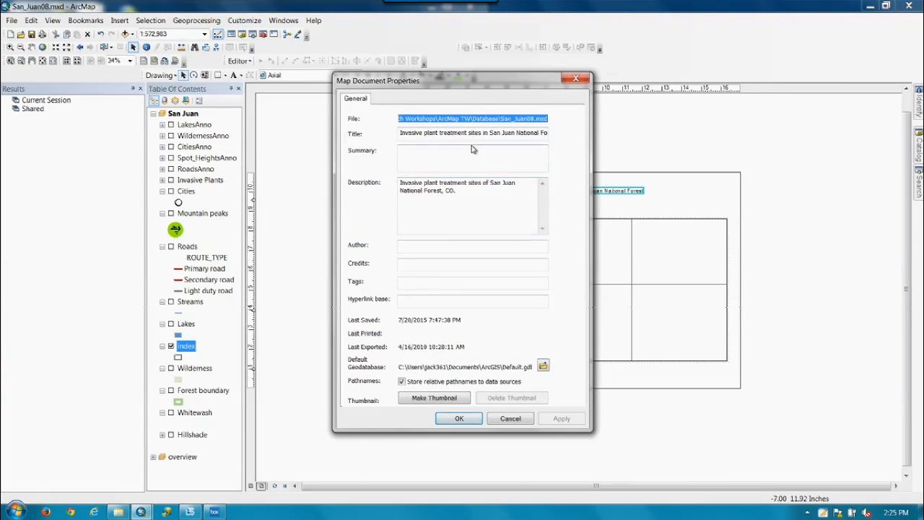
drag(396, 135, 563, 134)
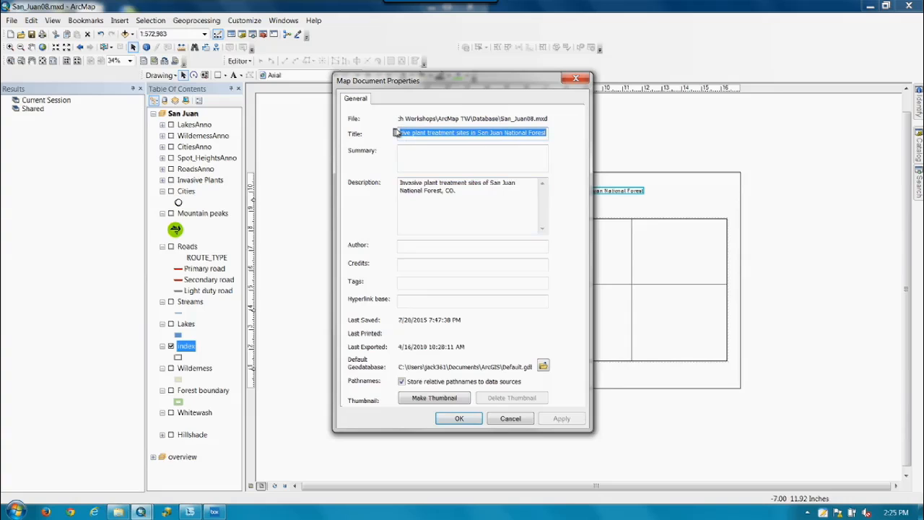
click(454, 135)
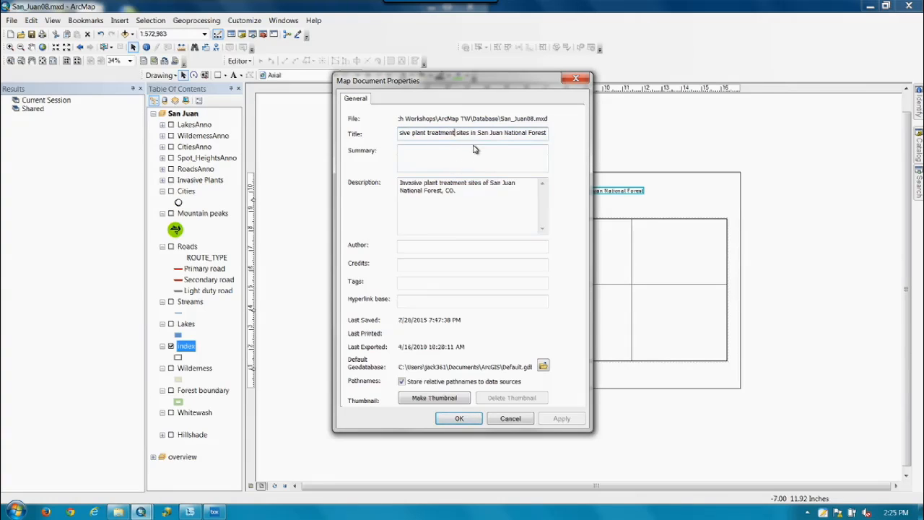
text(xxxxxxx)
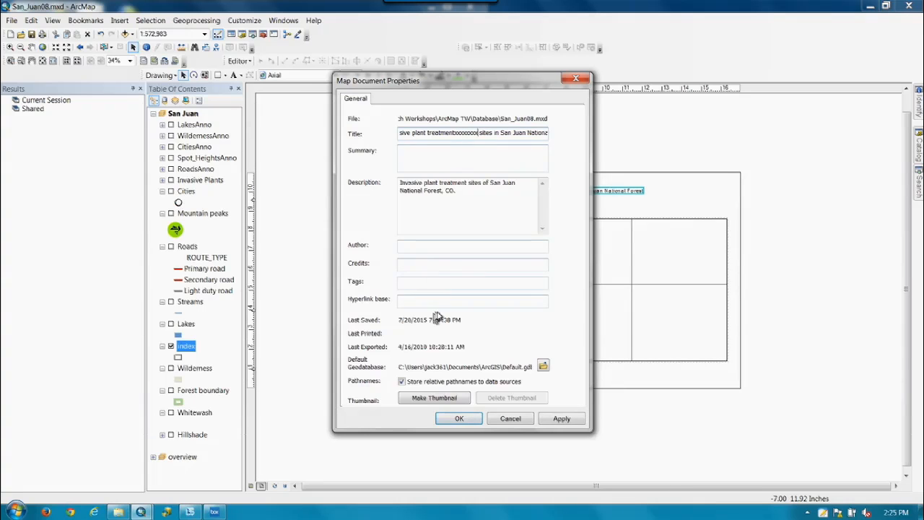
click(469, 420)
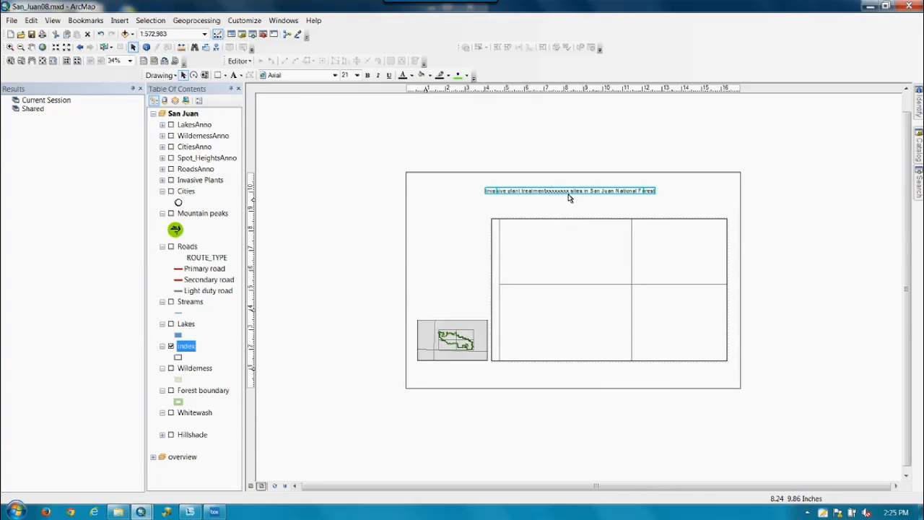
double_click(565, 191)
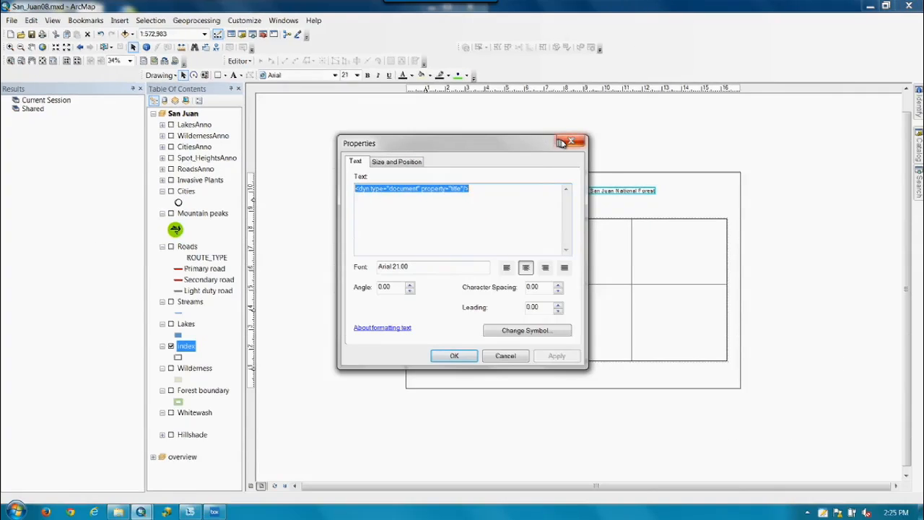
click(563, 142)
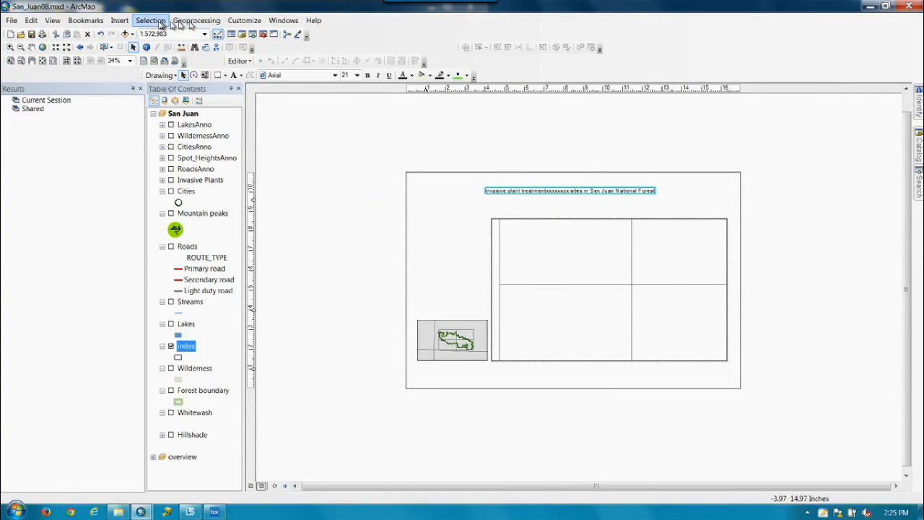
Insert dynamic text for the current date and the document path, and place the path in the page's lower-right corner.
click(121, 21)
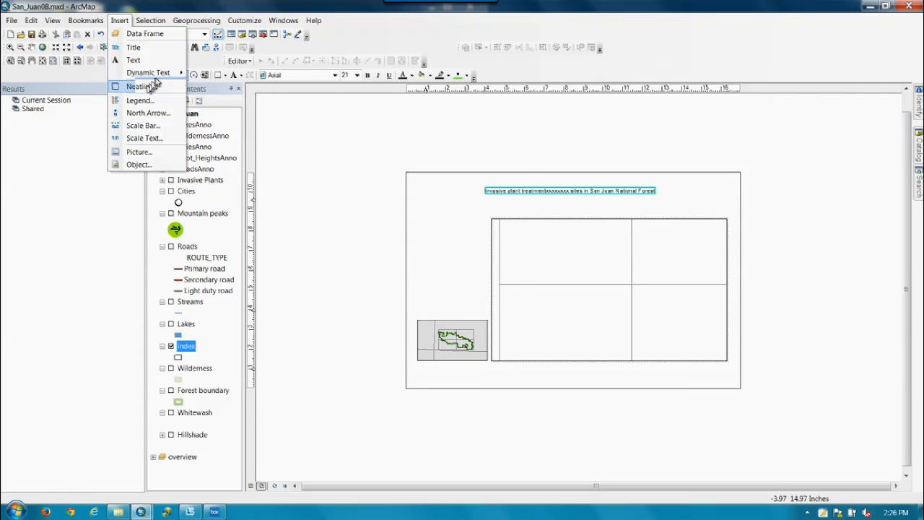
mouse_move(165, 76)
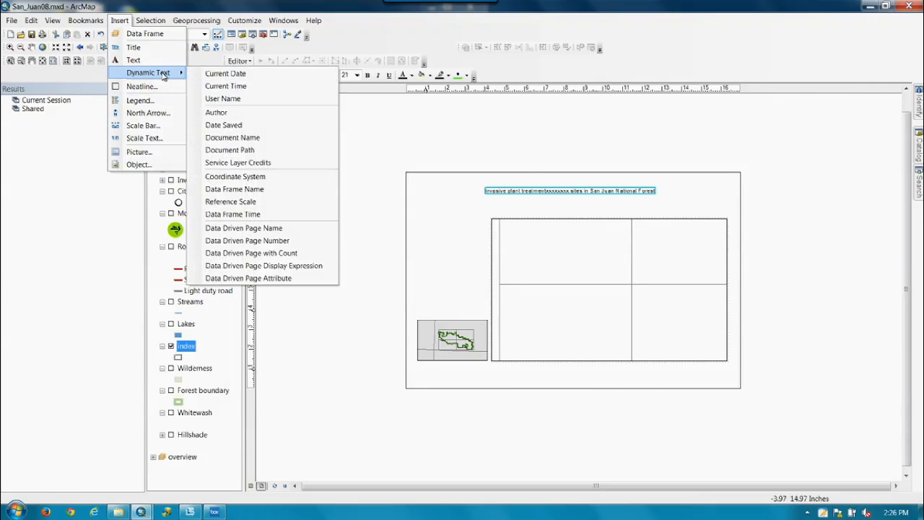
click(220, 74)
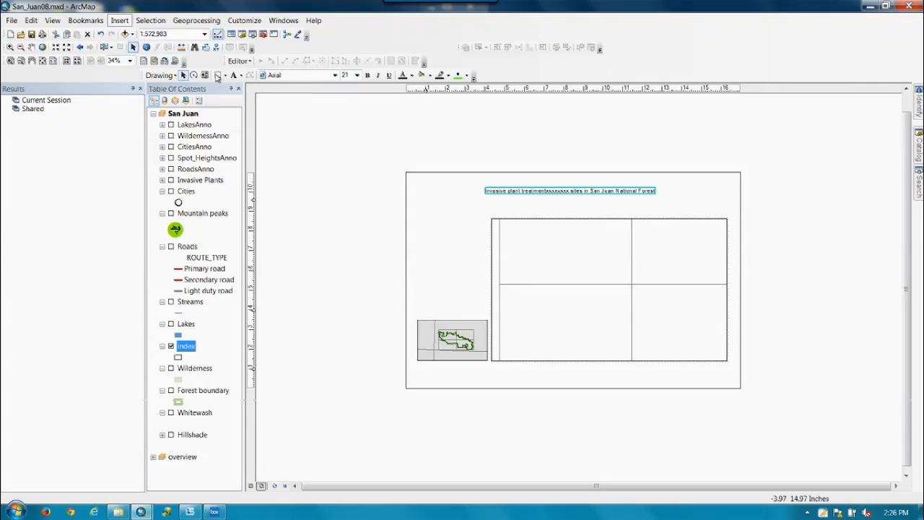
click(125, 23)
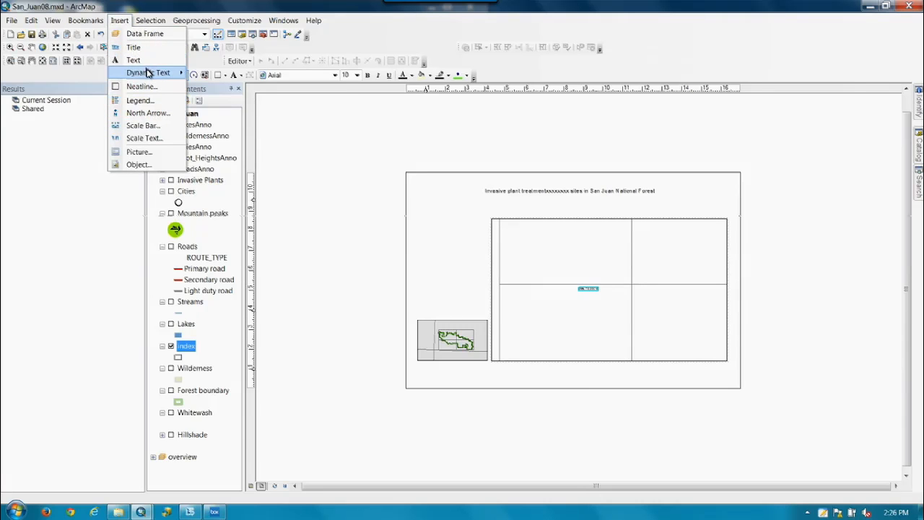
mouse_move(185, 73)
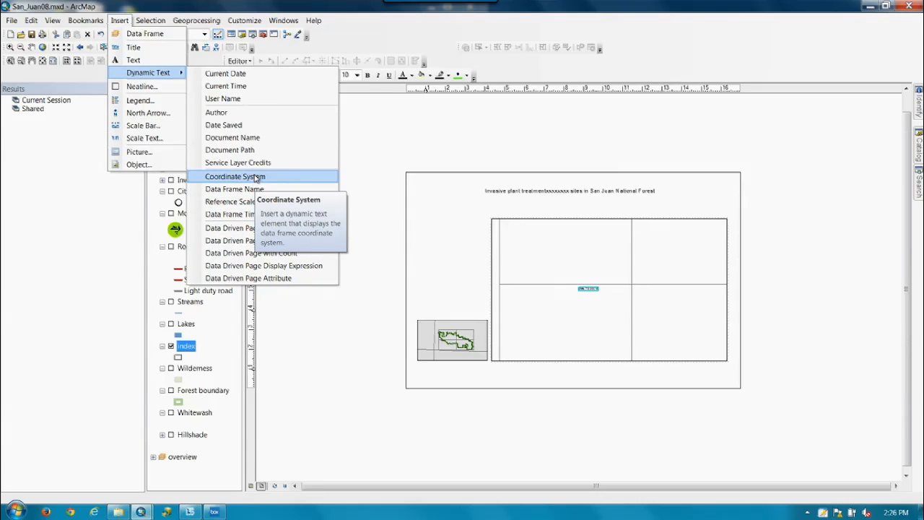
click(256, 150)
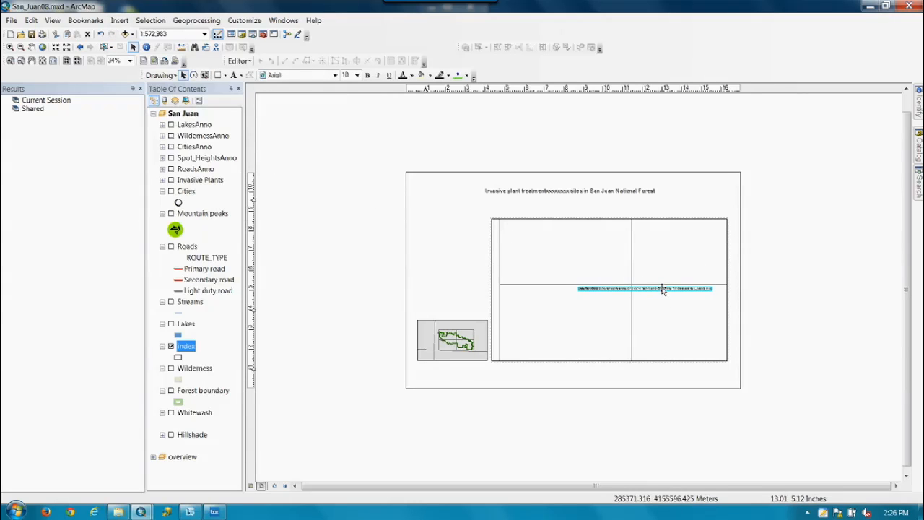
drag(663, 289, 689, 384)
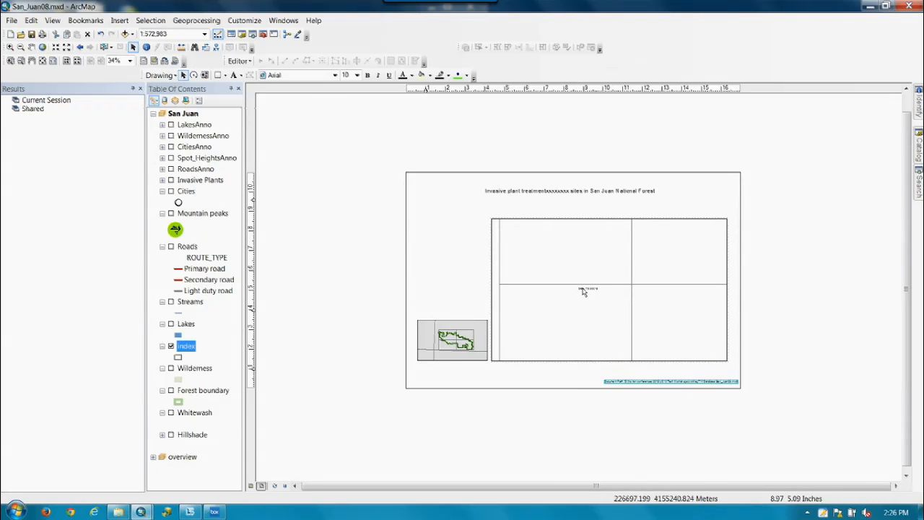
Place the date text just above the start of the document path, and check both texts up close.
drag(584, 292, 615, 376)
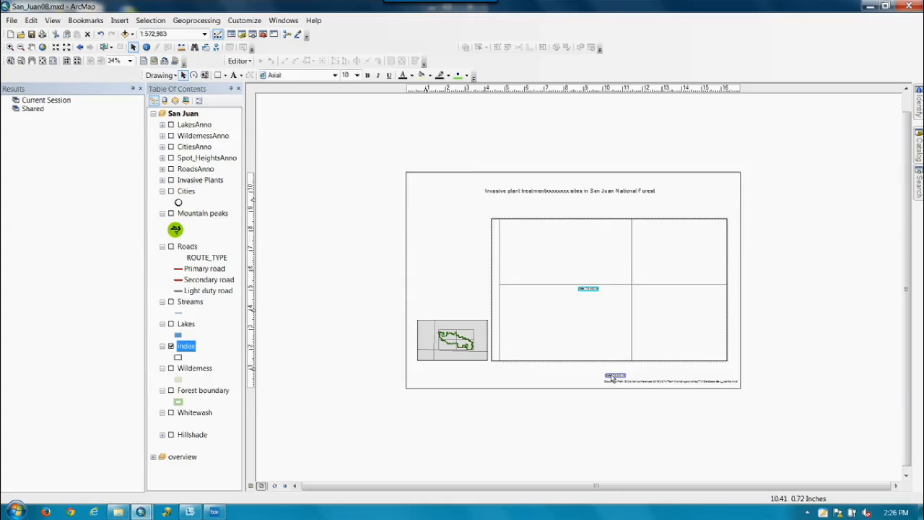
drag(611, 378, 612, 378)
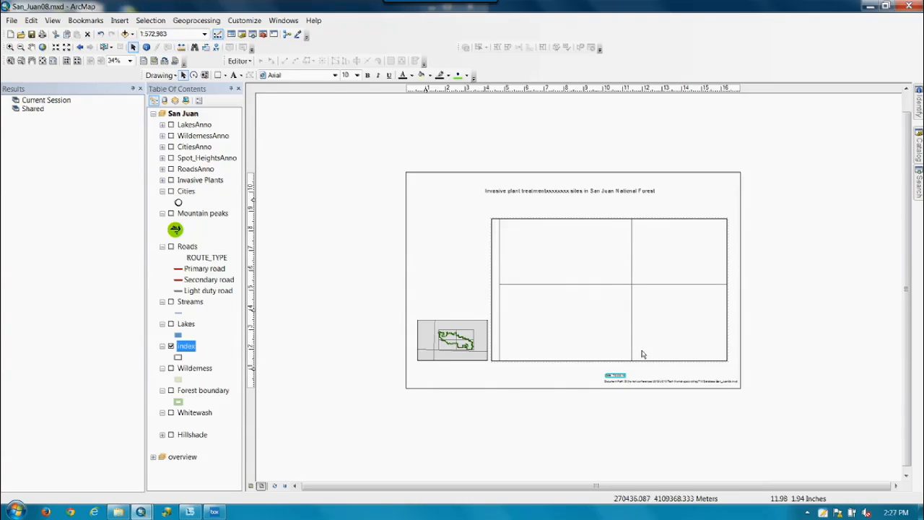
click(10, 62)
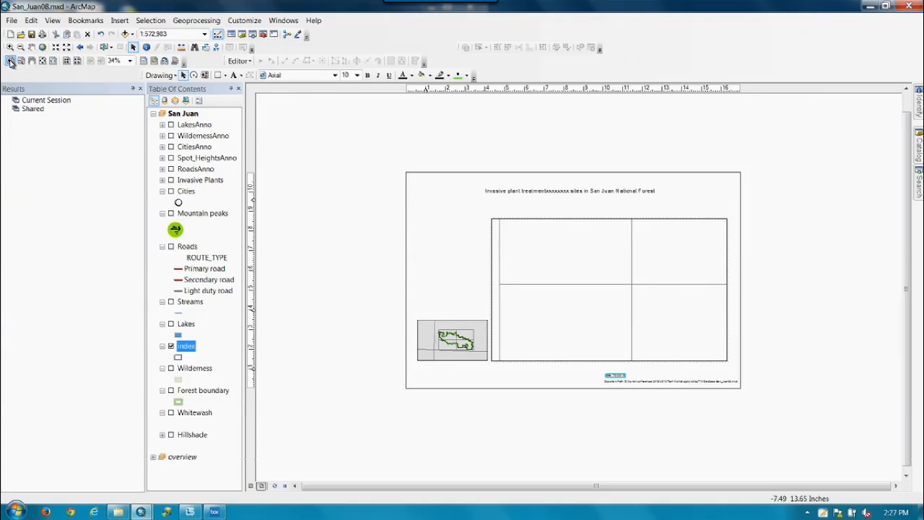
drag(582, 347, 780, 402)
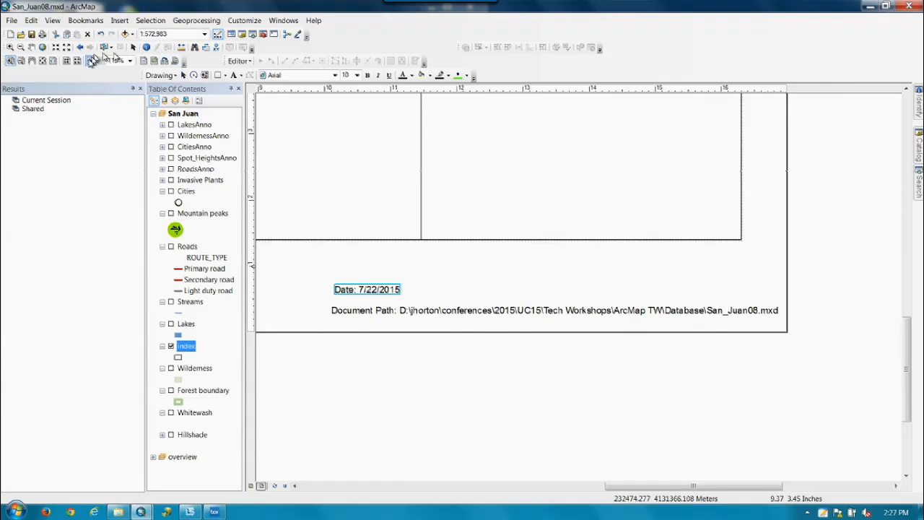
click(76, 62)
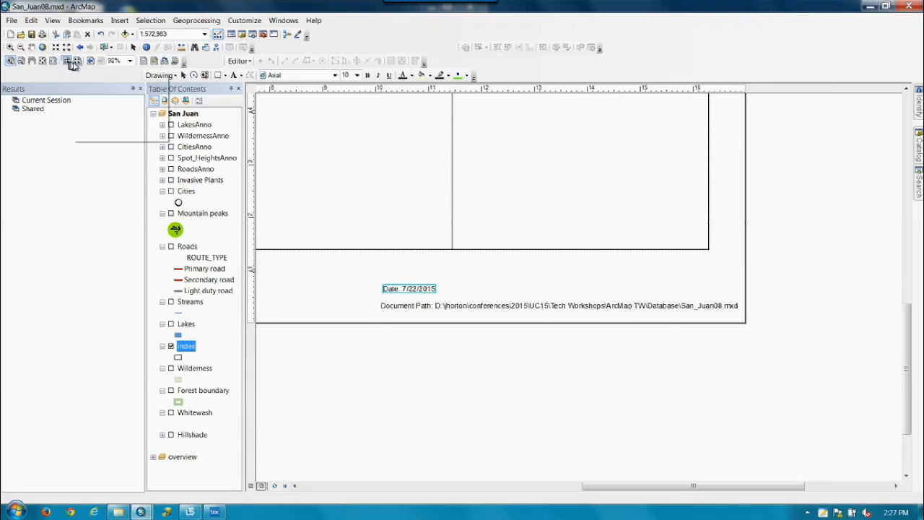
click(45, 63)
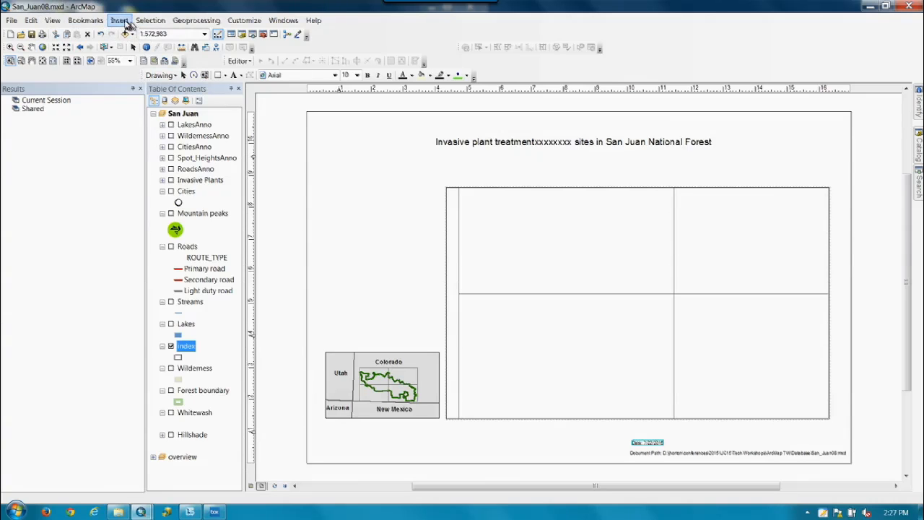
Insert an ESRI North 3 north arrow and place it outside the main data frame, above the overview map.
click(119, 21)
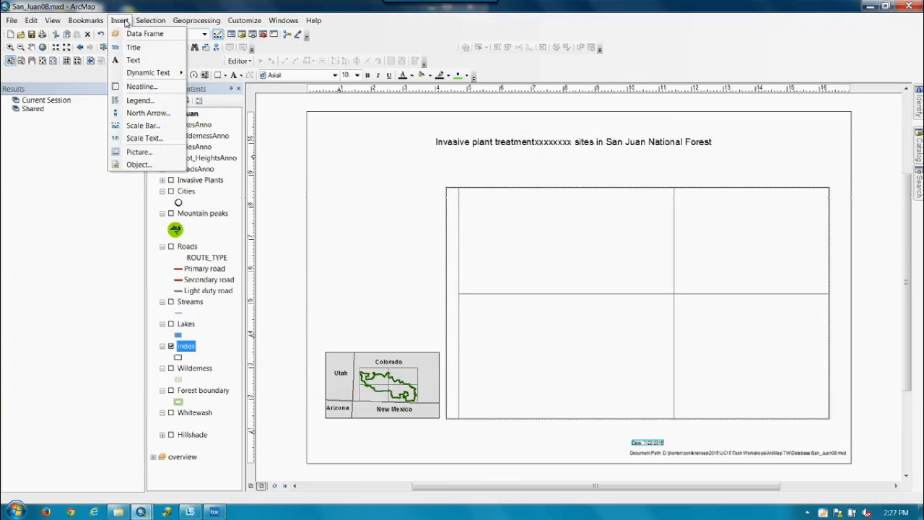
click(138, 113)
click(160, 65)
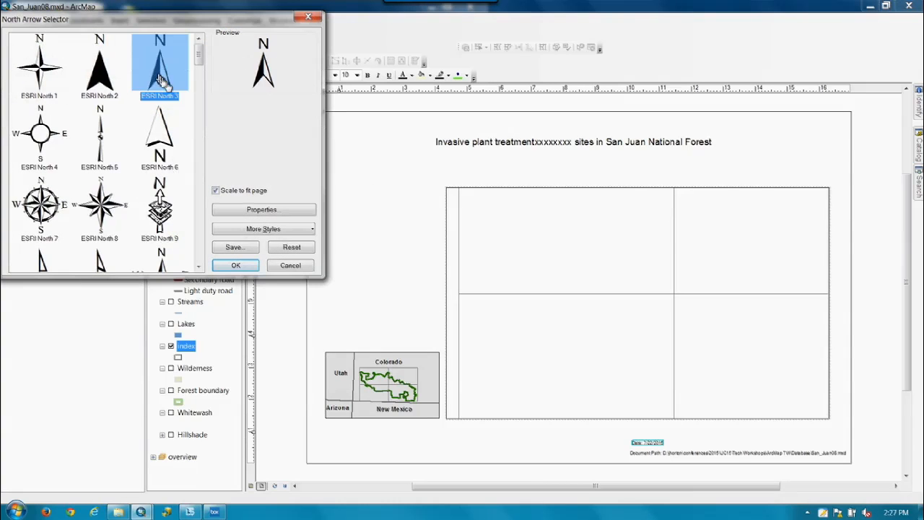
click(238, 266)
drag(503, 322, 329, 217)
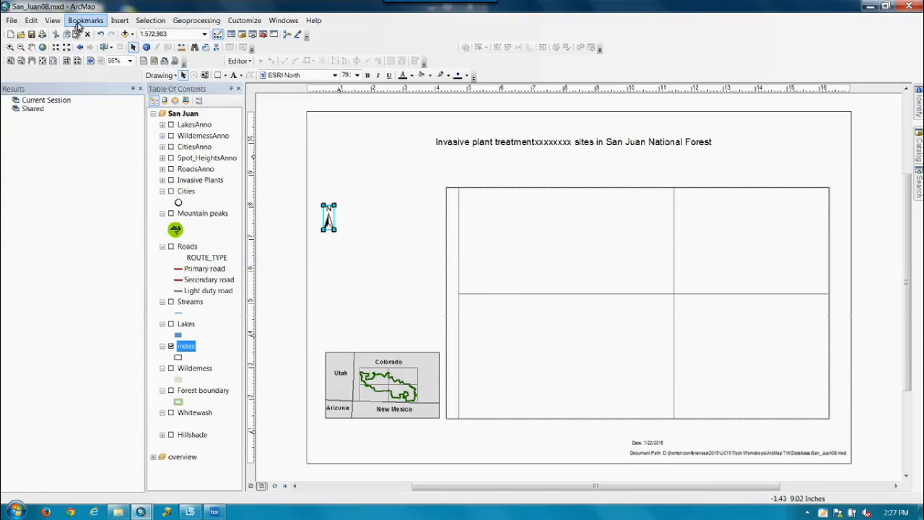
Insert an alternating scale bar in miles, place it directly below the main data frame, and enlarge it in width and height.
click(119, 20)
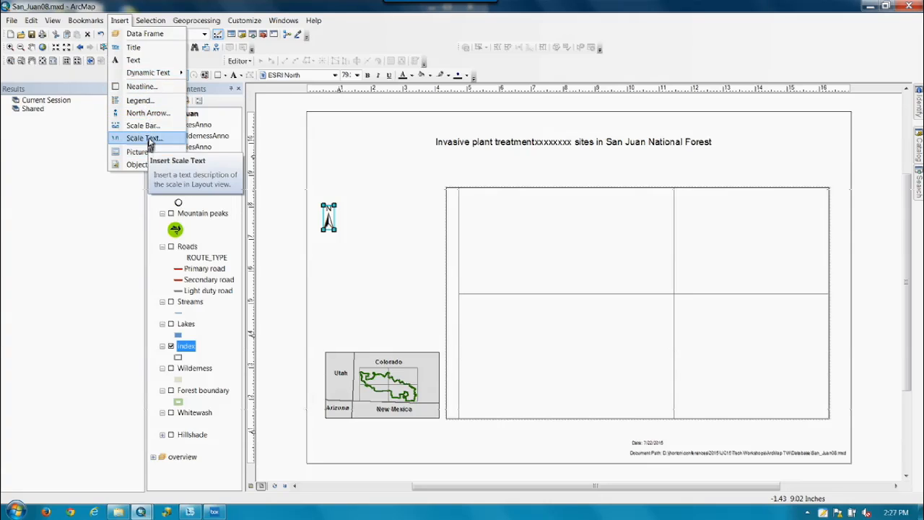
click(148, 127)
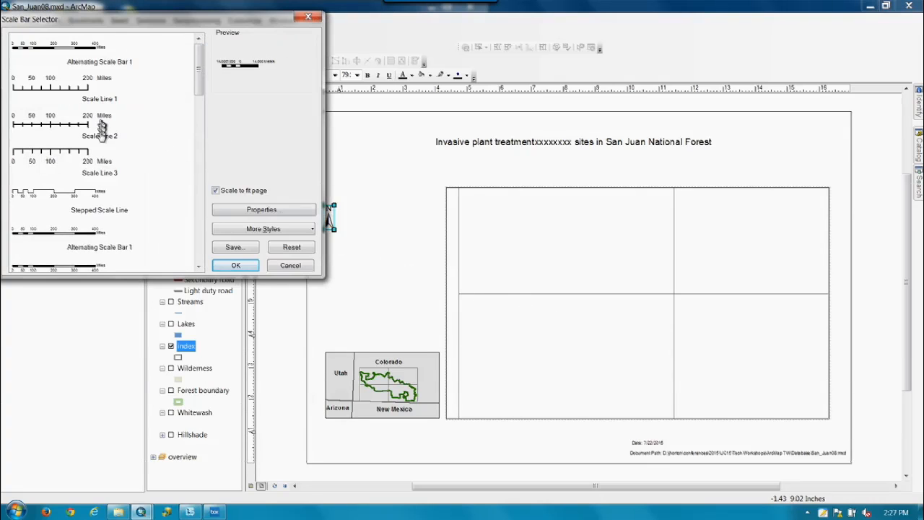
click(72, 236)
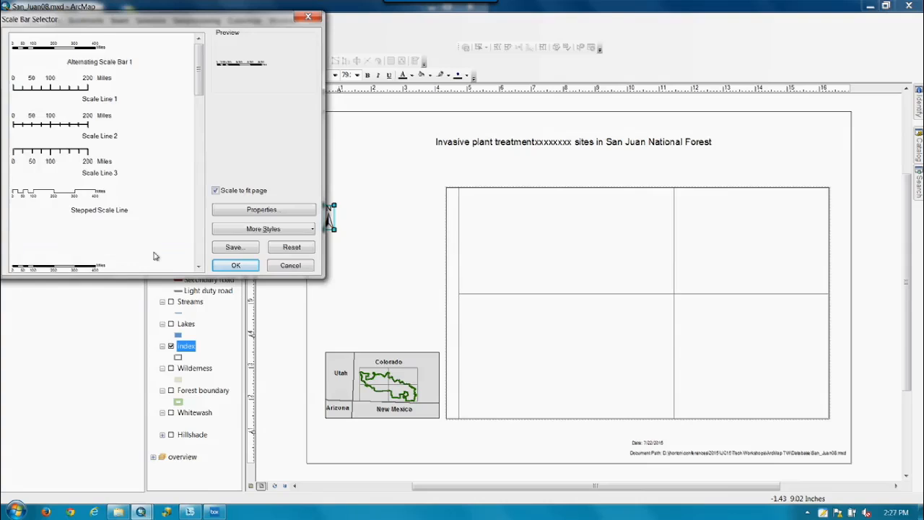
click(238, 266)
drag(569, 295, 529, 431)
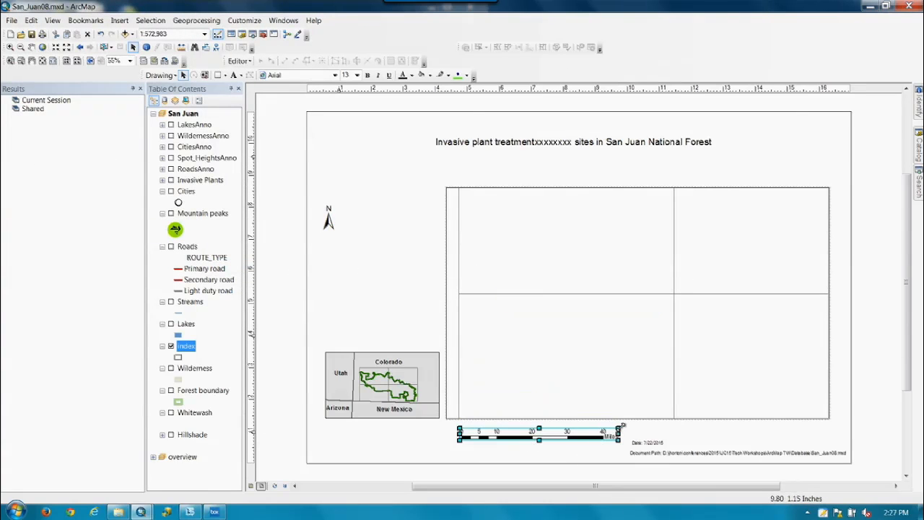
drag(619, 431, 715, 431)
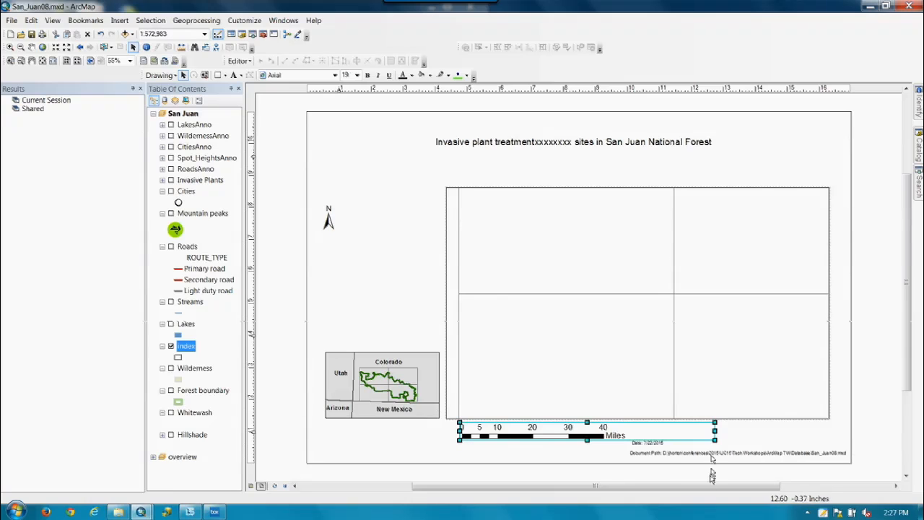
drag(586, 440, 587, 443)
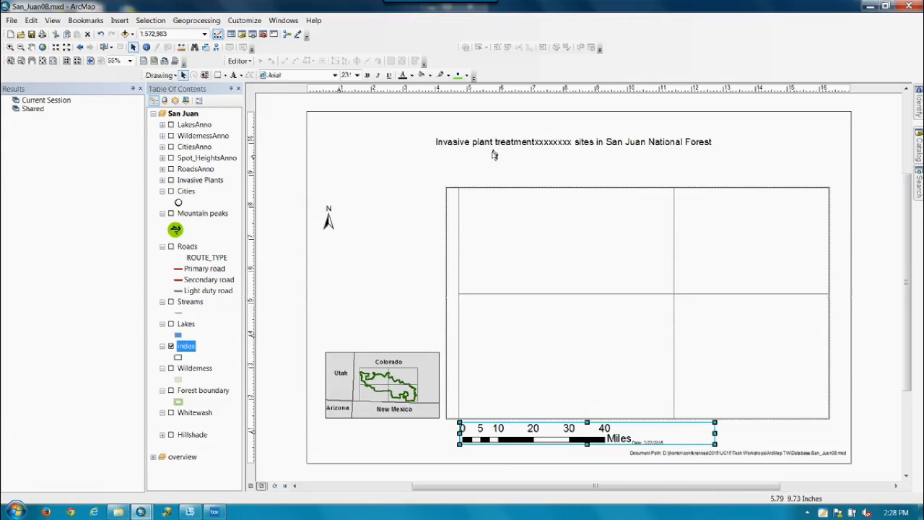
Show the Data Driven Pages toolbar and float it over the layout page, clear of the table of contents.
right_click(676, 48)
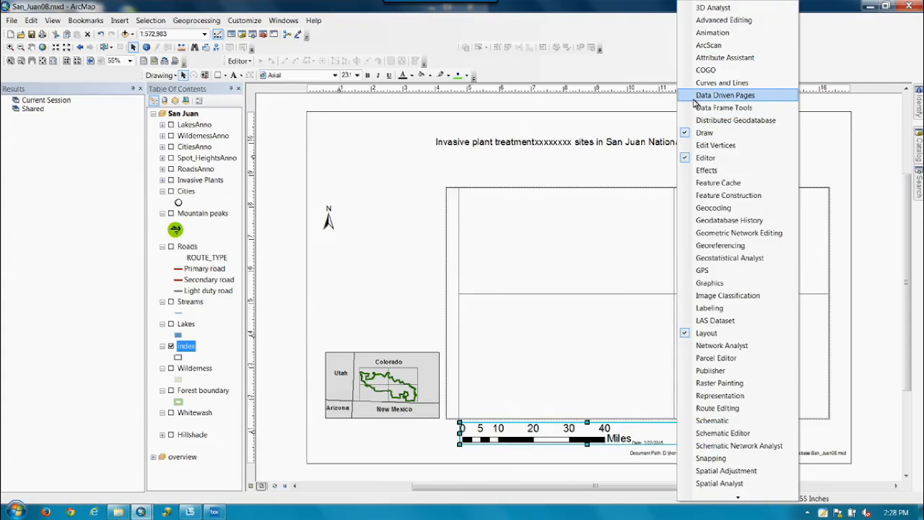
click(725, 95)
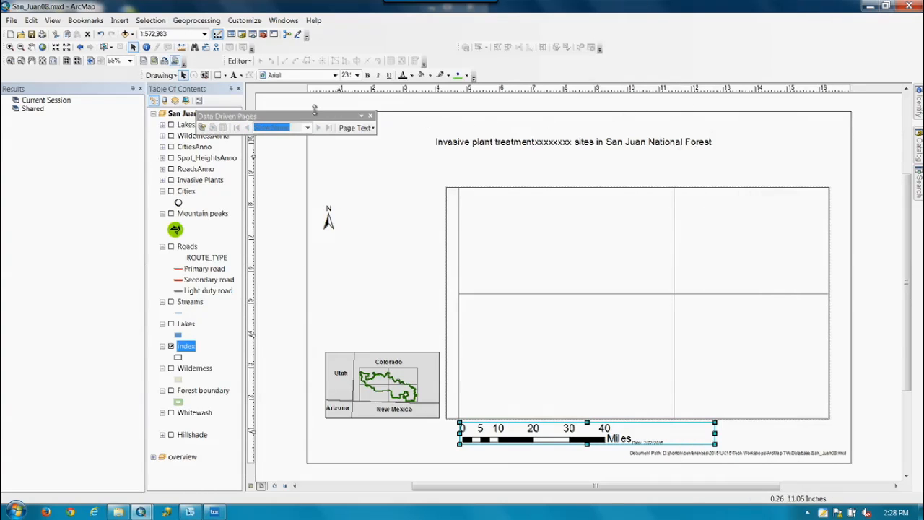
drag(314, 122, 408, 127)
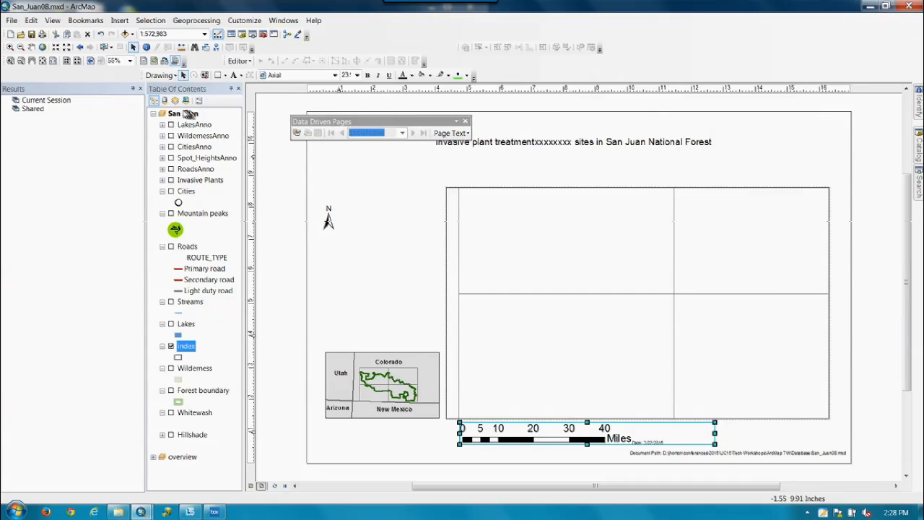
Turn on all the layers in the San Juan data frame, including the Index layer.
click(172, 346)
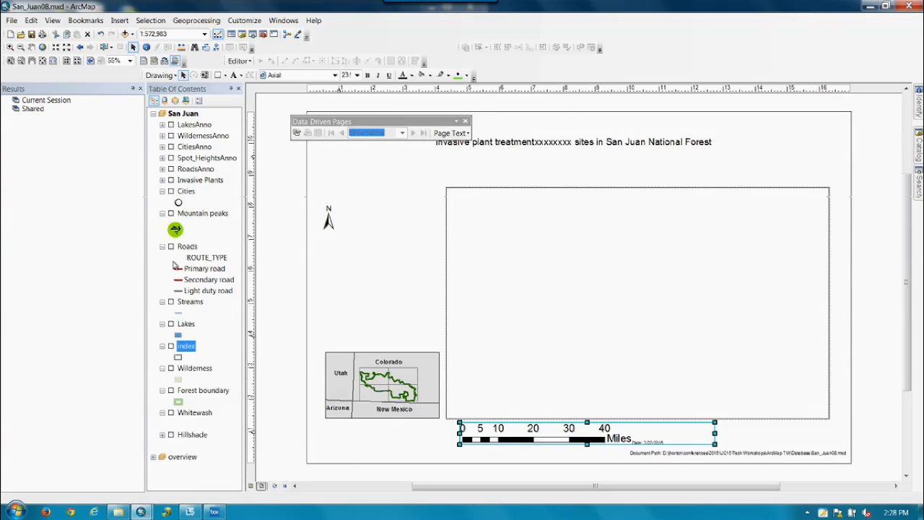
click(171, 191)
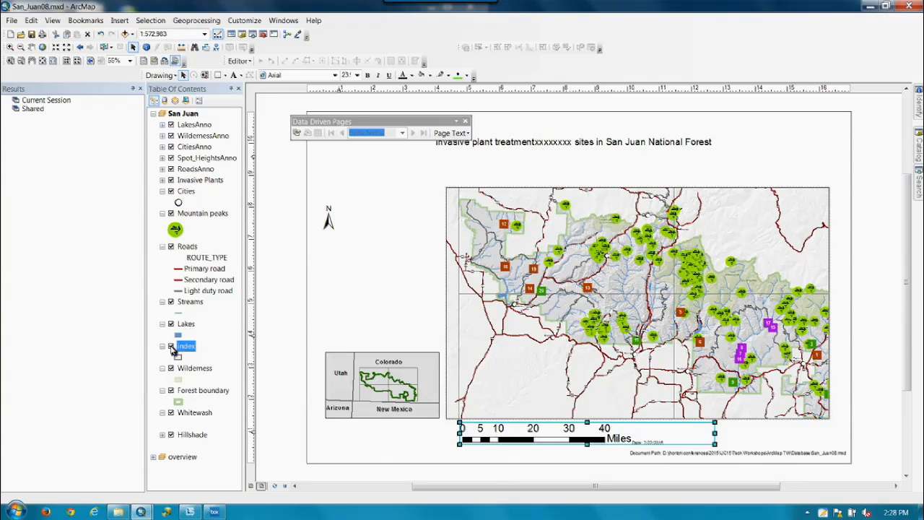
Turn off the index layer's display and enable Data Driven Pages with index as the index layer in the San Juan data frame.
click(171, 347)
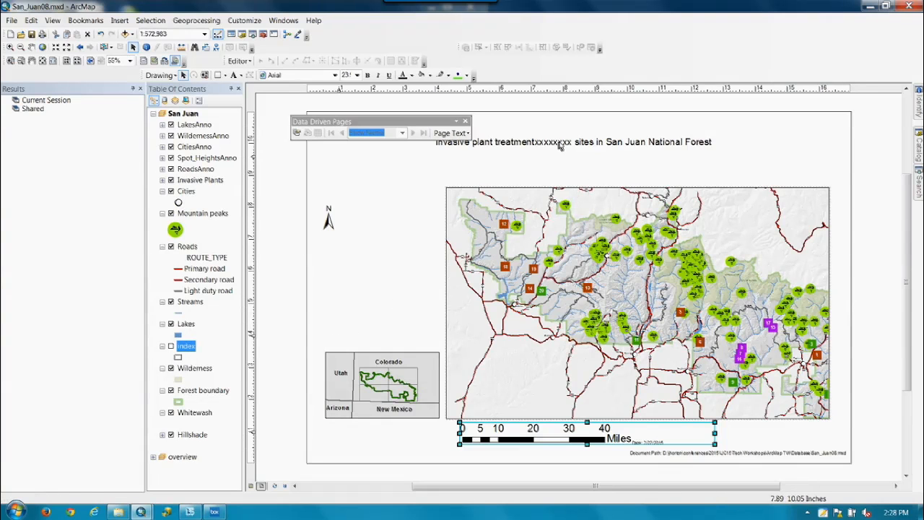
click(297, 133)
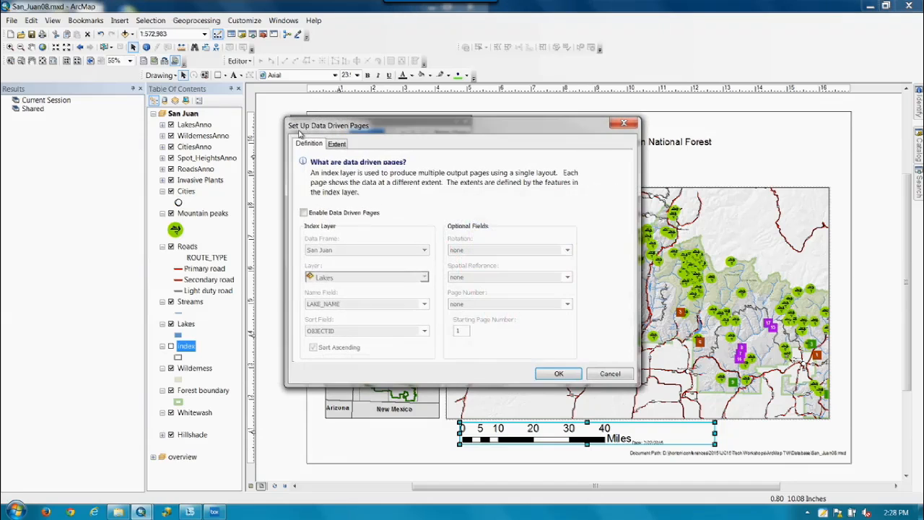
click(304, 213)
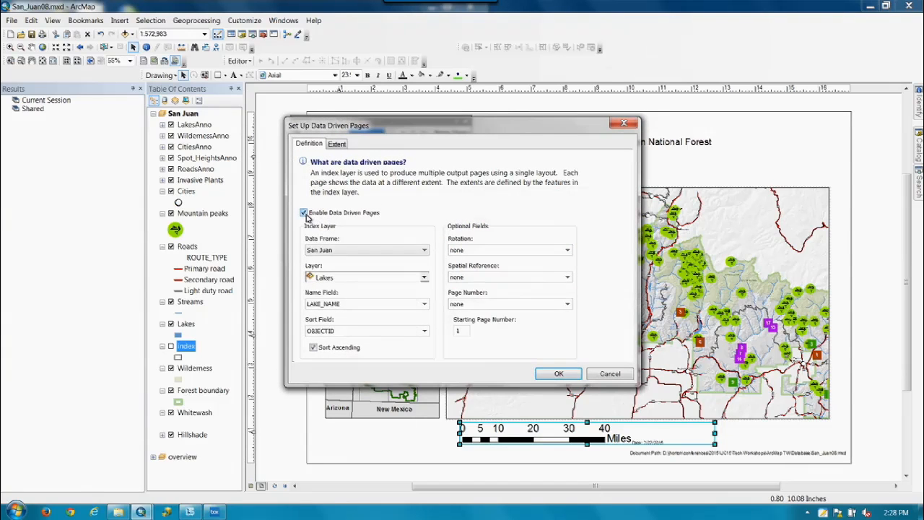
click(424, 278)
scroll(339, 375, down, 2)
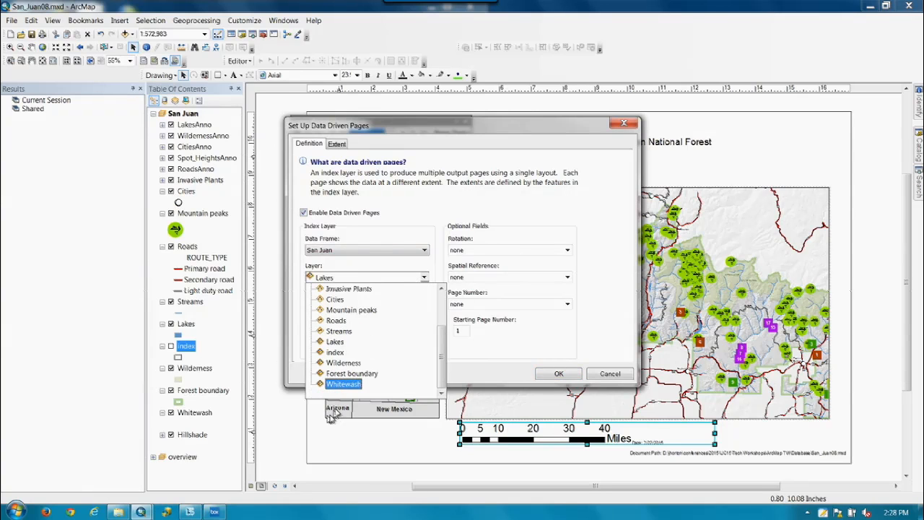
click(335, 352)
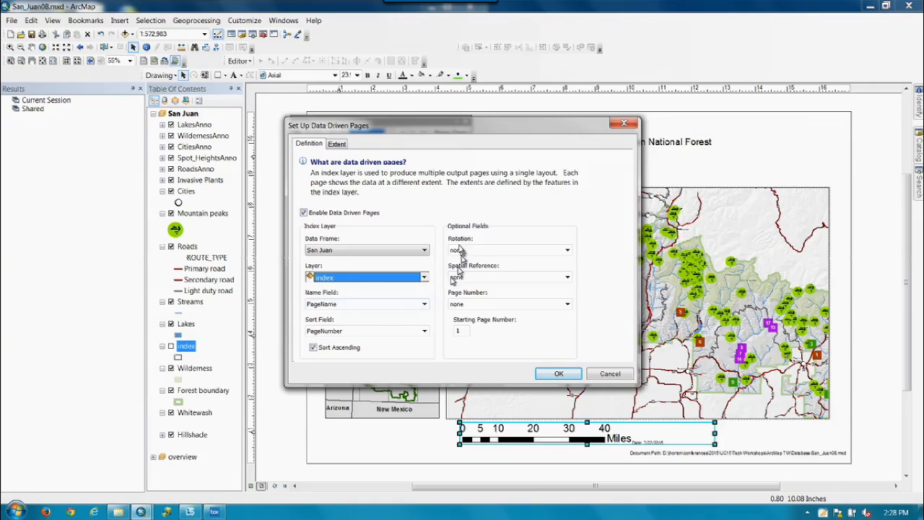
Set the Data Driven Pages extent to Best Fit with a margin size of 100 percent and go to page B1.
click(338, 145)
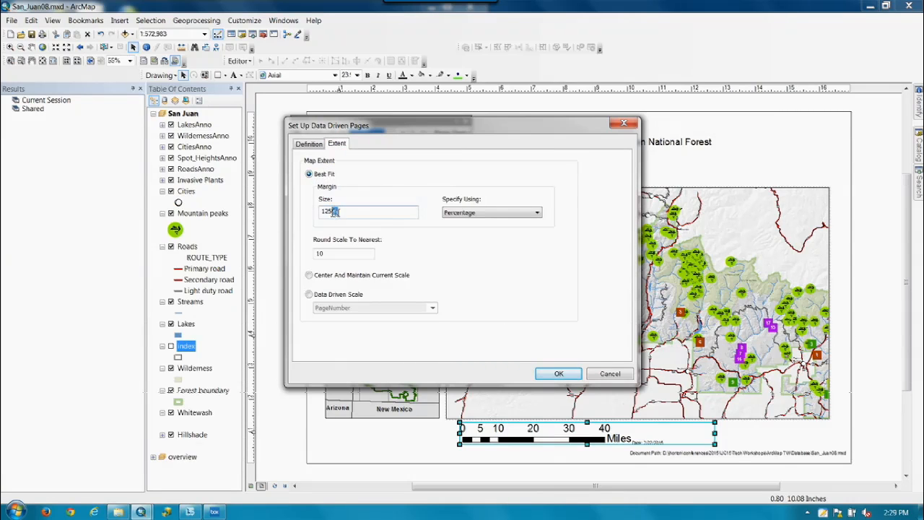
drag(334, 211, 309, 217)
text(100)
click(556, 372)
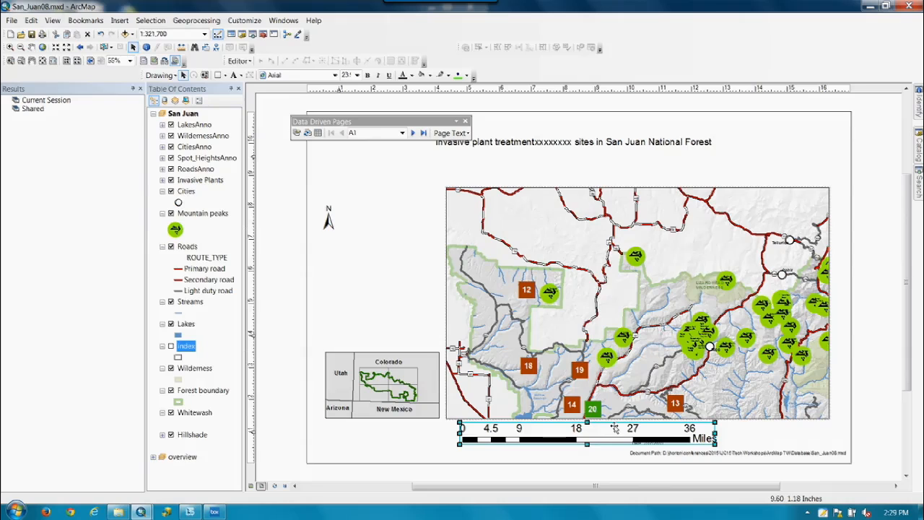
click(412, 133)
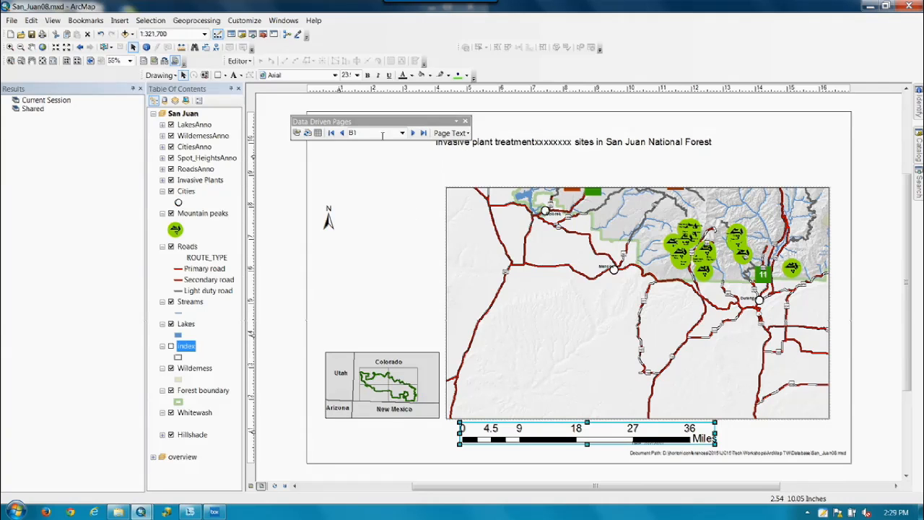
Add an extent indicator for the San Juan data frame to the overview data frame and go back to page A1.
right_click(186, 116)
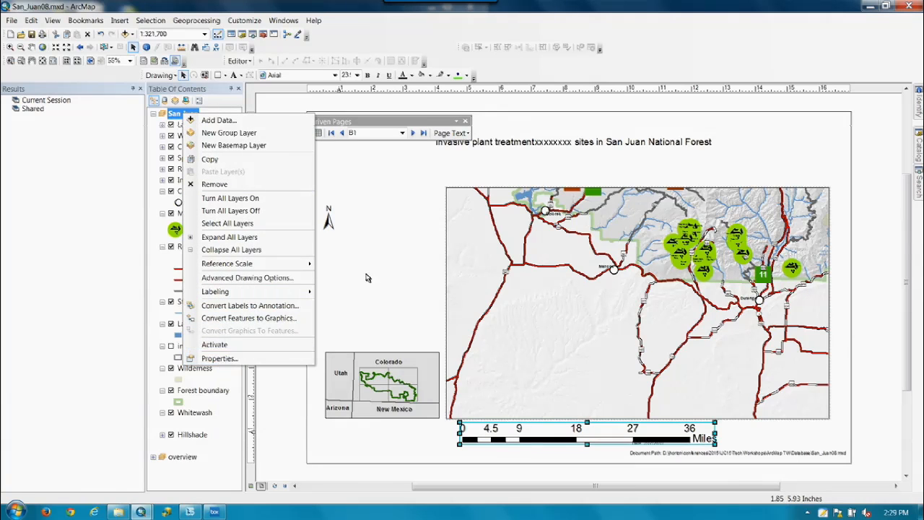
click(232, 358)
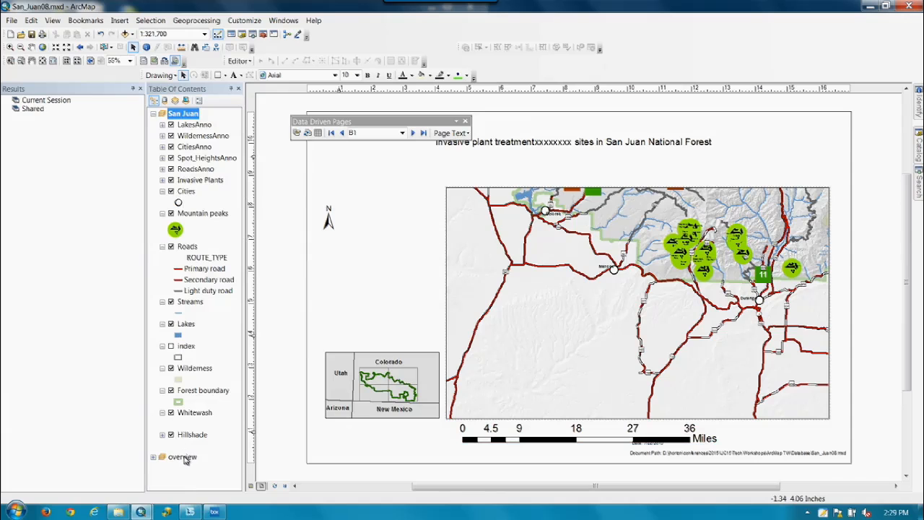
right_click(183, 457)
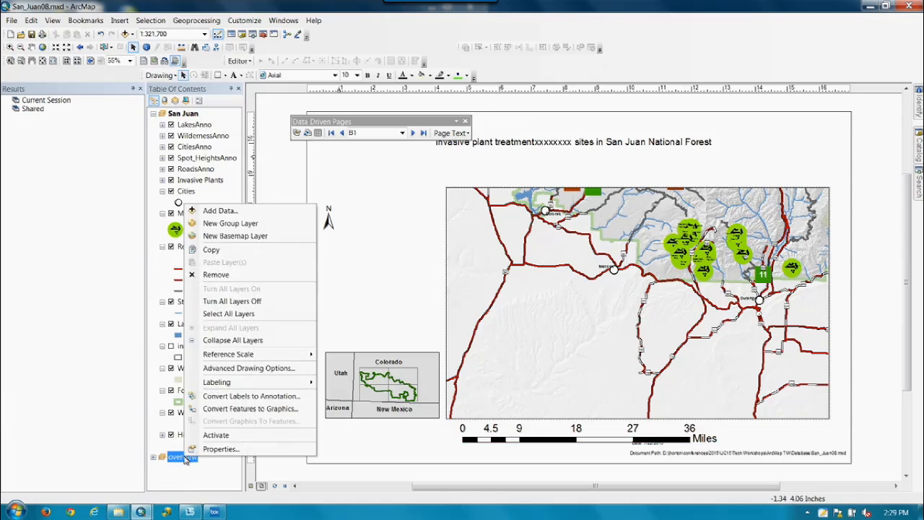
click(220, 448)
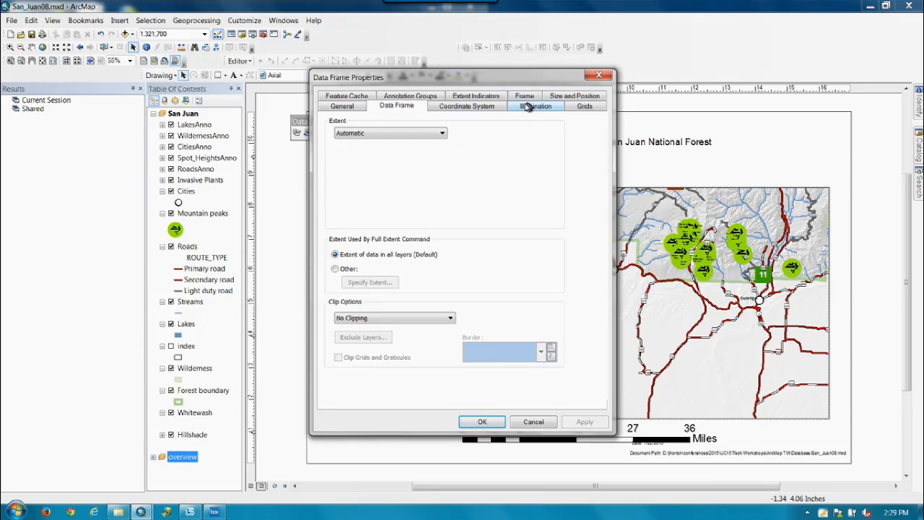
click(469, 98)
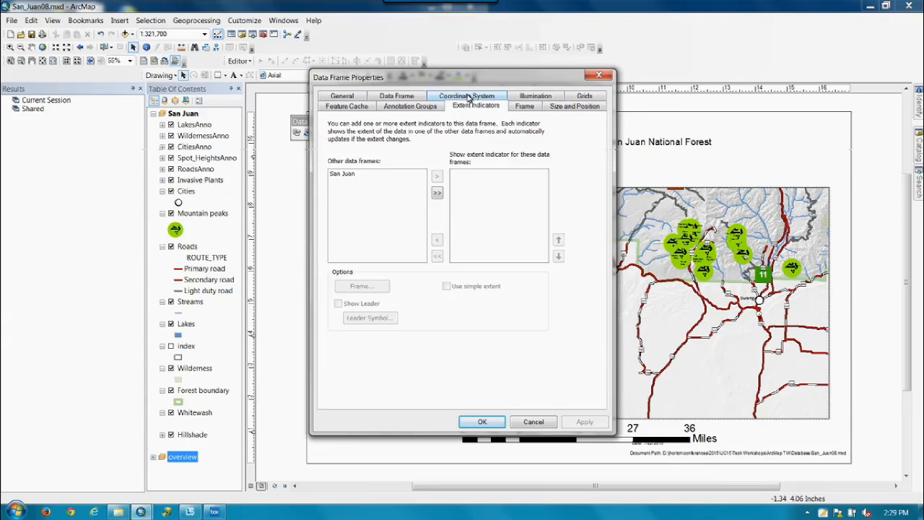
click(335, 176)
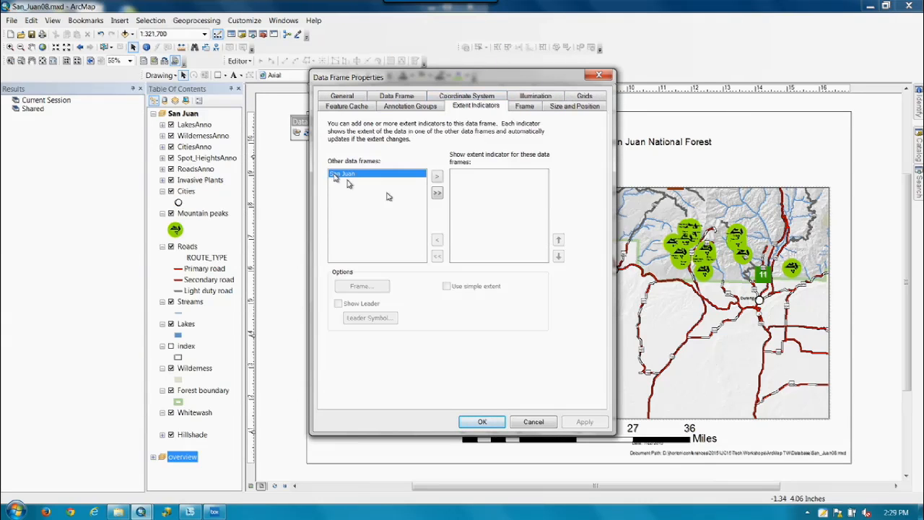
click(438, 177)
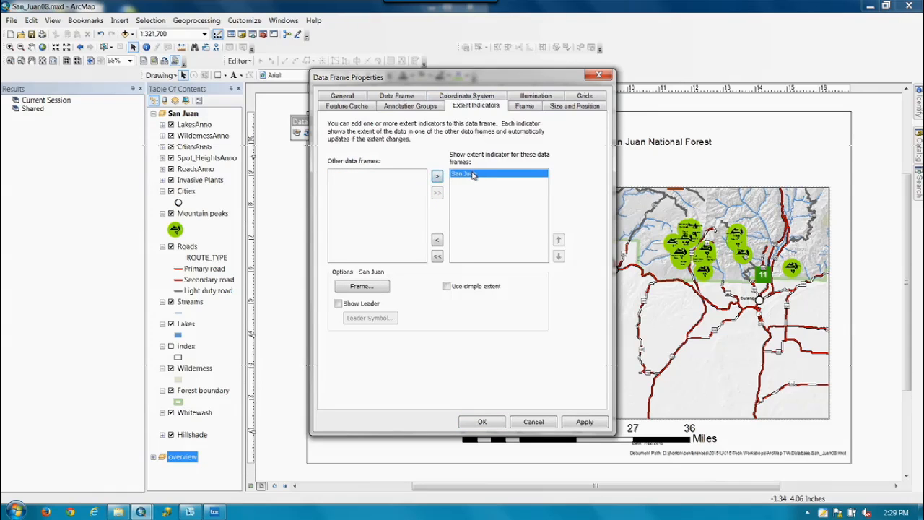
click(482, 422)
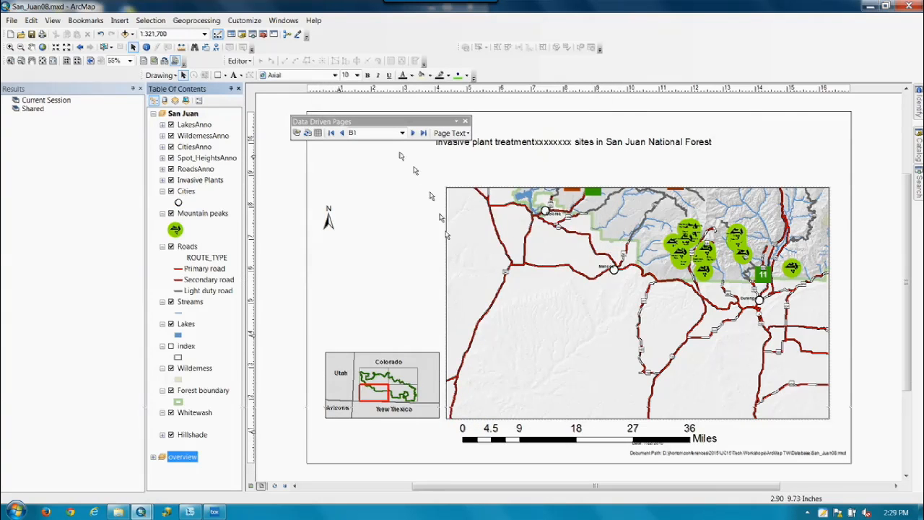
click(409, 134)
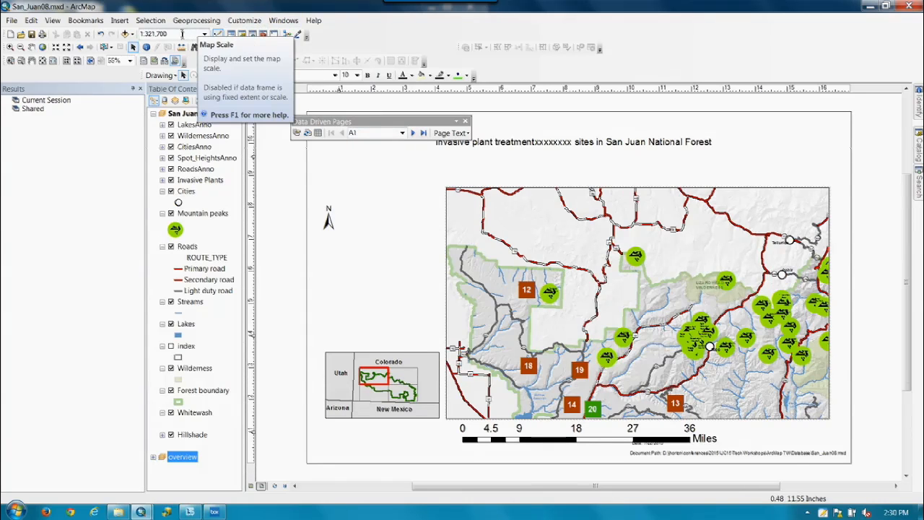
Insert Data Driven Page Name dynamic text and place it in the upper-right corner of the layout, beside the title.
click(124, 21)
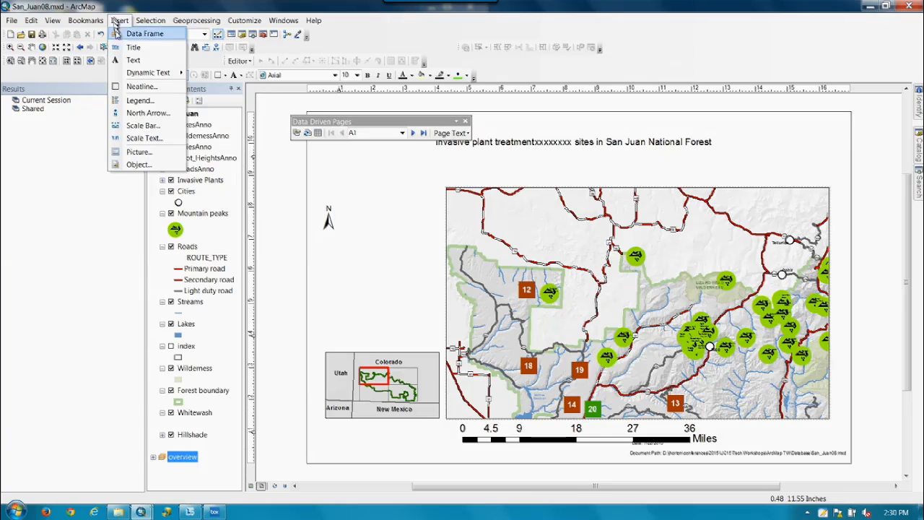
mouse_move(155, 76)
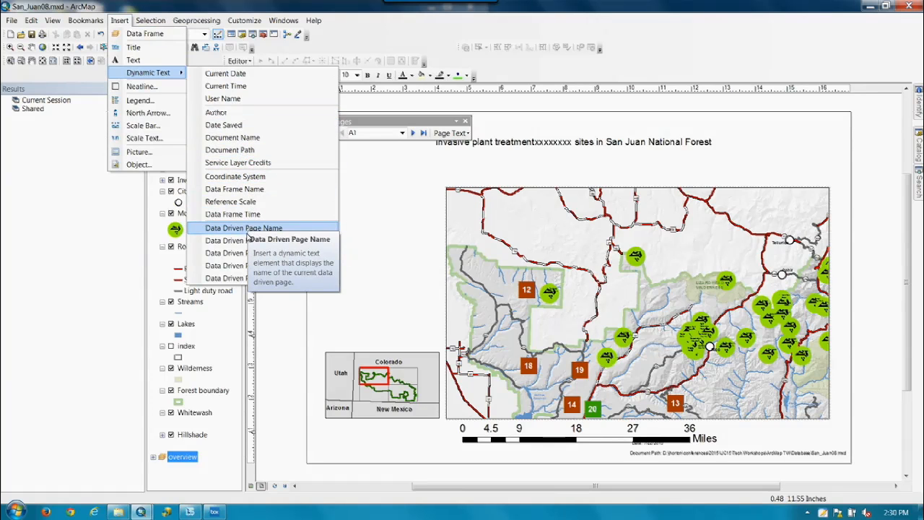
click(249, 229)
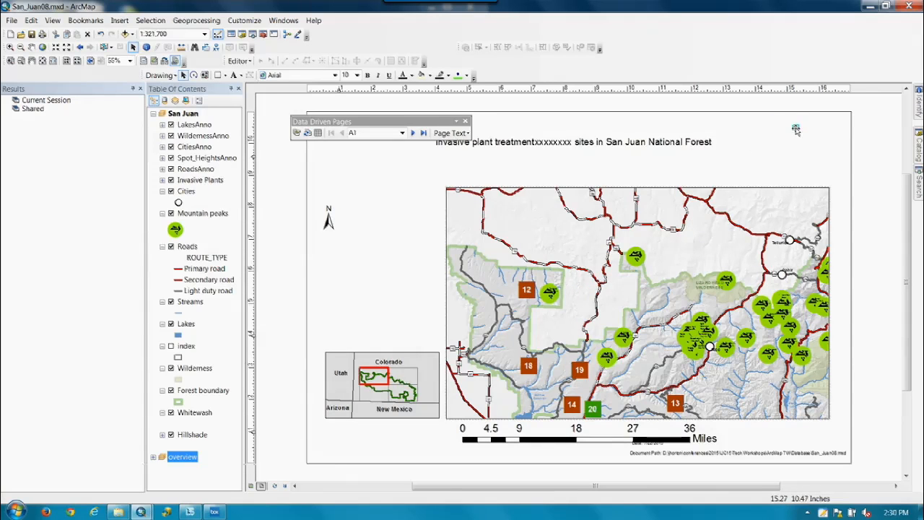
Set the font size of the page name text to 36.
double_click(795, 129)
click(524, 332)
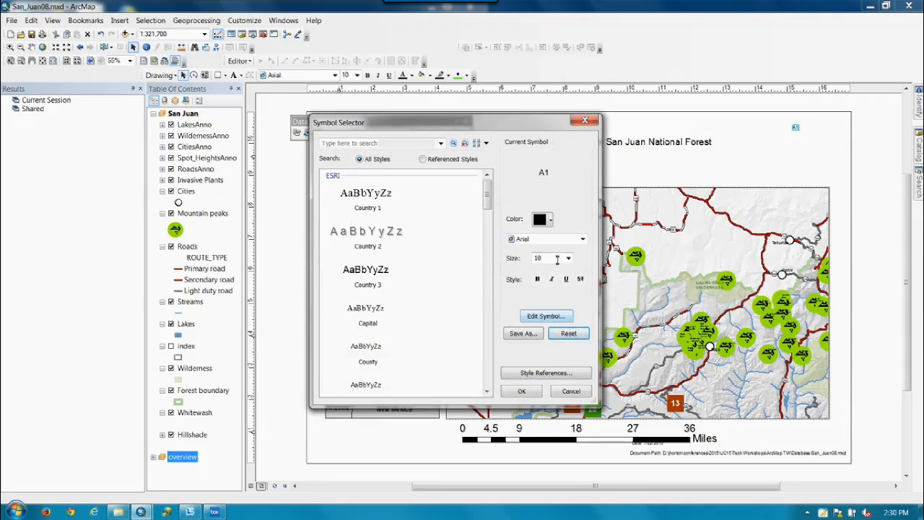
click(568, 260)
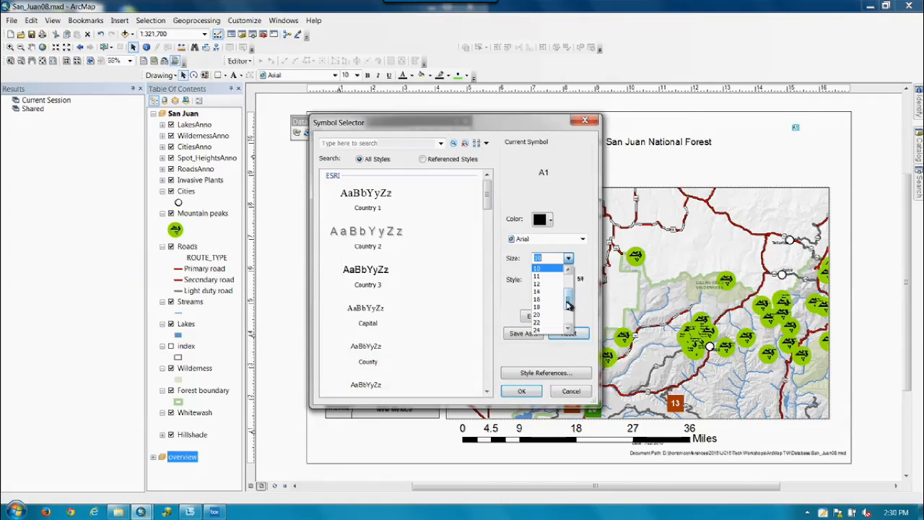
drag(568, 305, 568, 318)
click(542, 315)
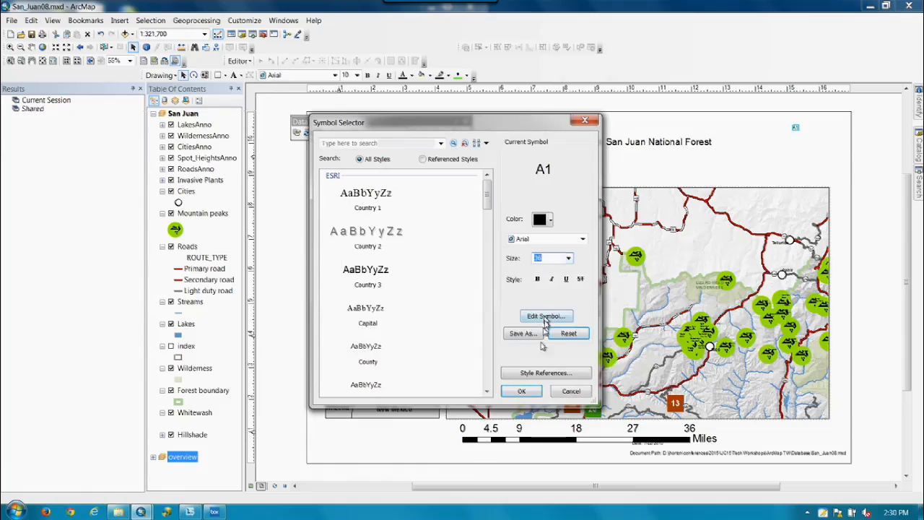
click(522, 391)
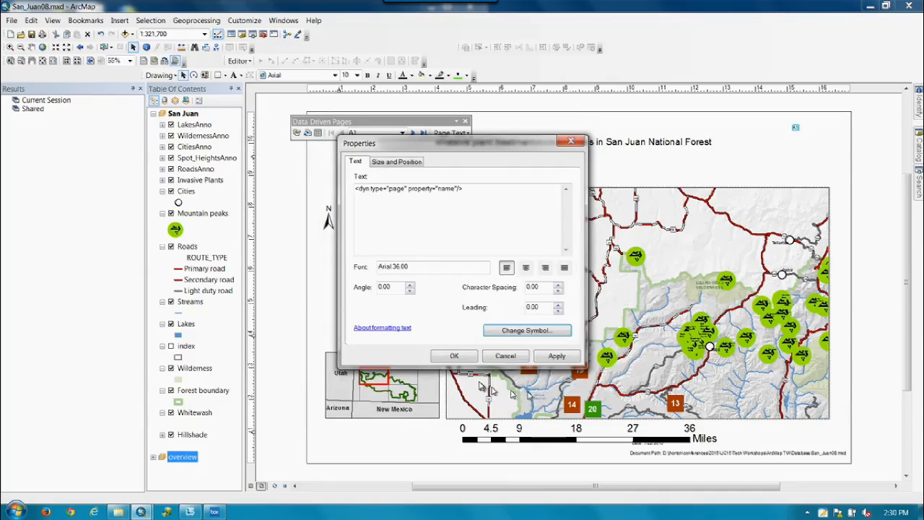
click(455, 354)
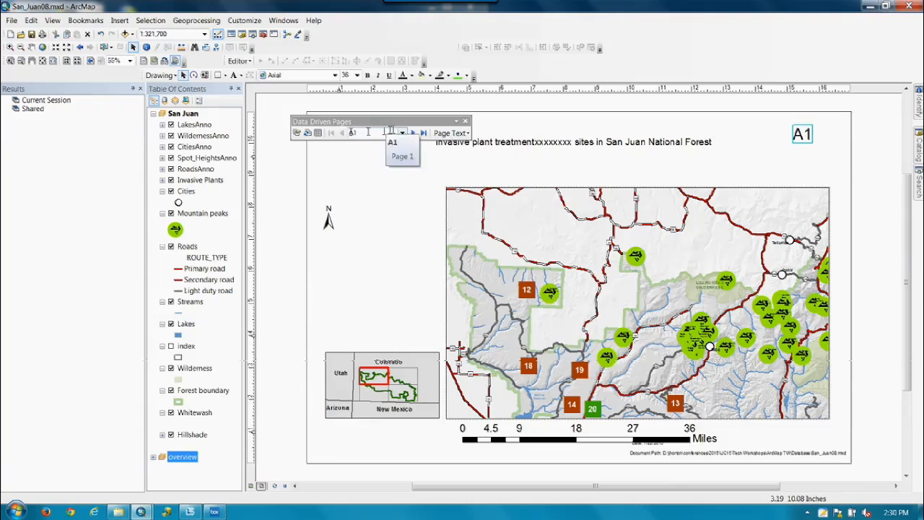
Page forward to B2 to check the page name text, and review the neighbouring-page fields in the index layer's attribute table.
click(413, 134)
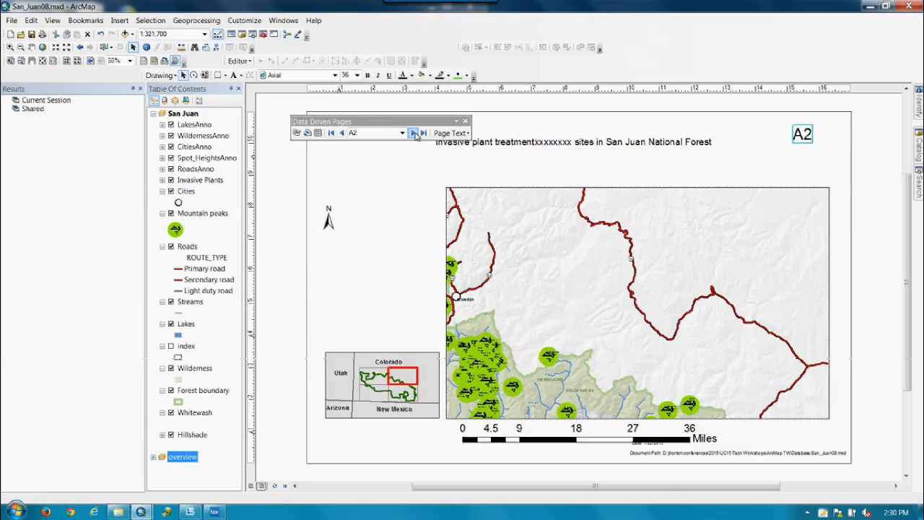
click(413, 134)
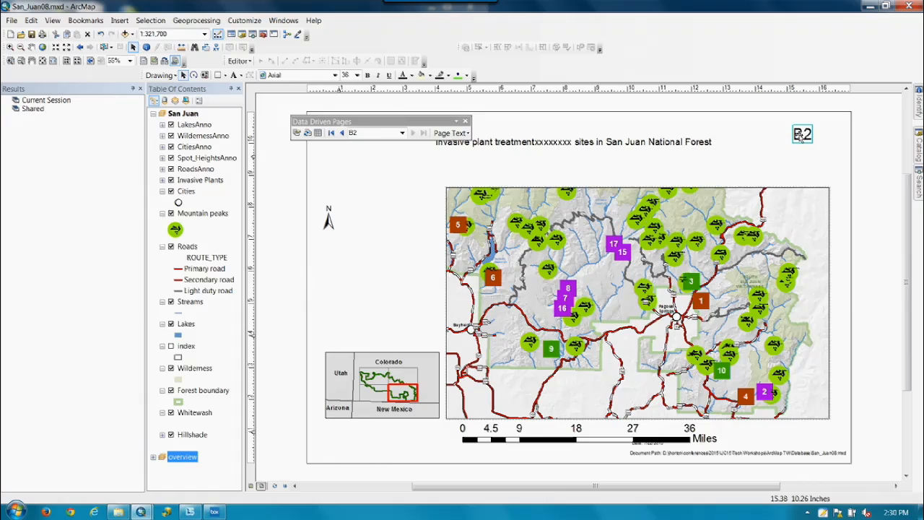
right_click(191, 351)
click(233, 139)
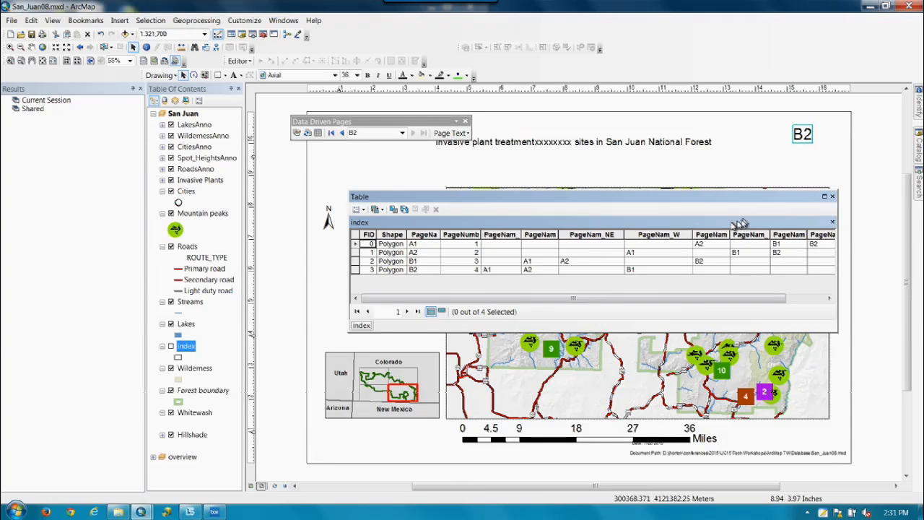
click(833, 196)
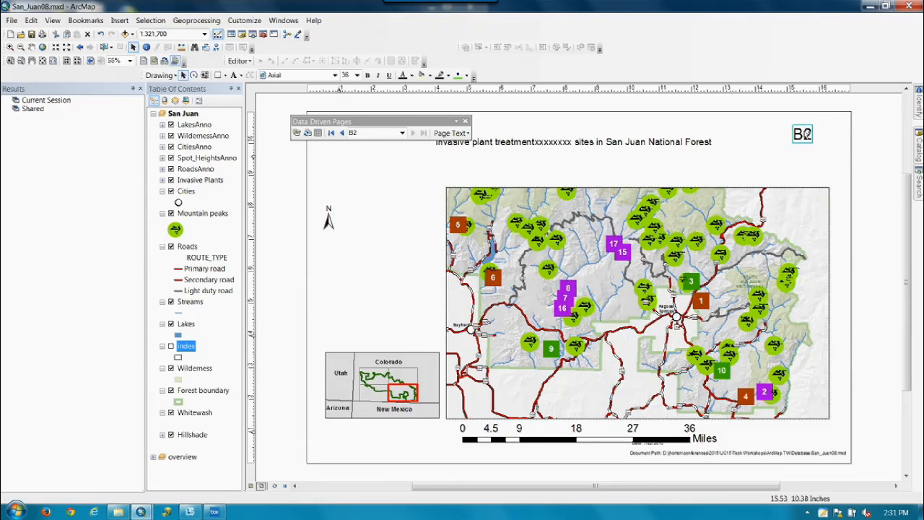
Copy the page name text to the main data frame's west edge, set the copy's property to "Pag_Nam_W", and check it on page B1.
drag(805, 135, 426, 293)
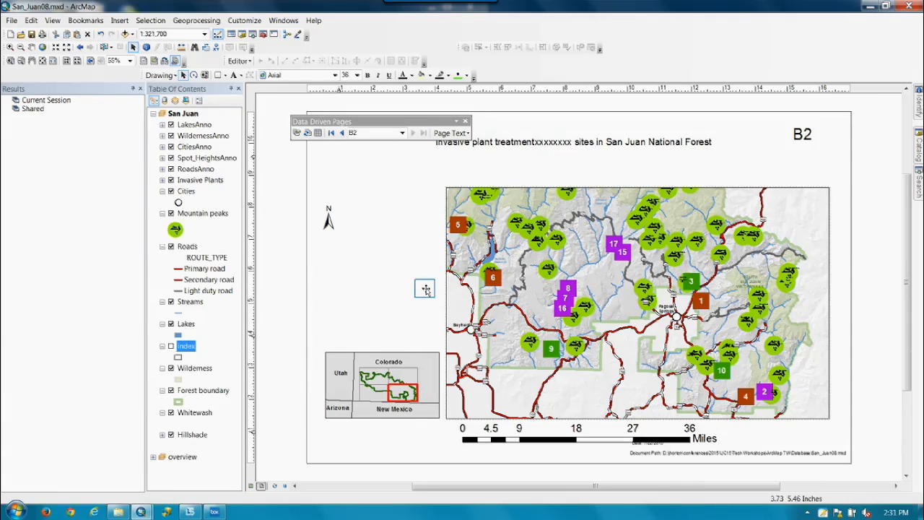
double_click(425, 291)
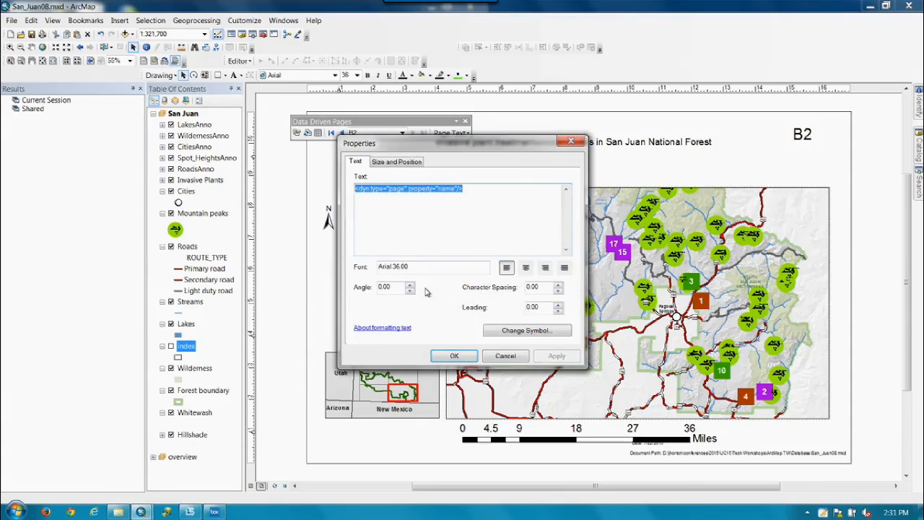
click(403, 188)
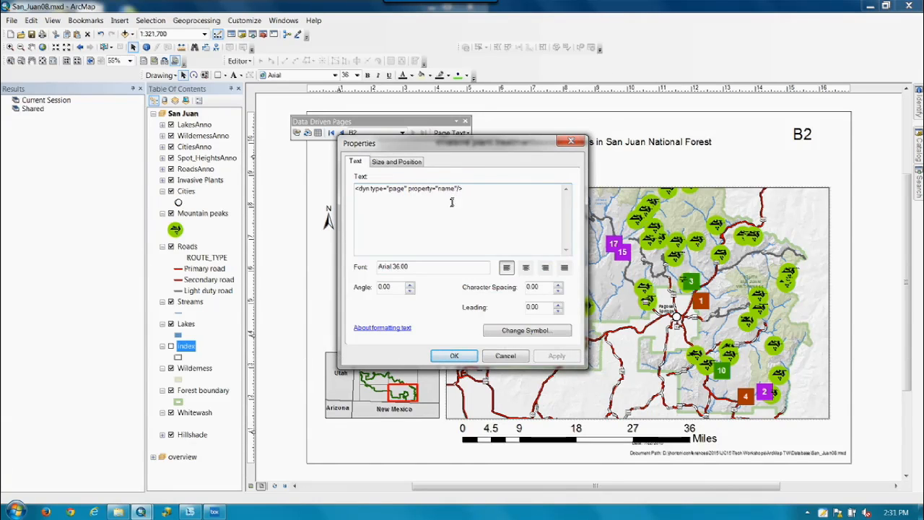
key(BackSpace)
key(BackSpace)
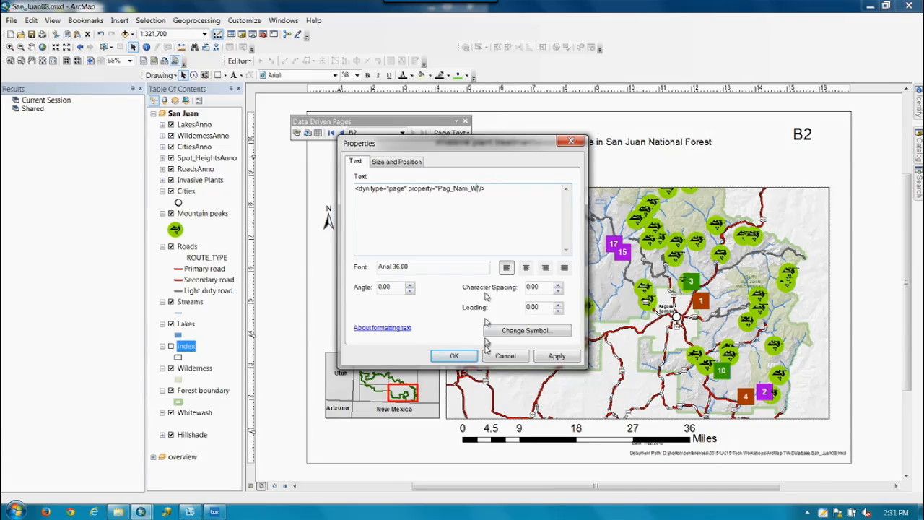
click(454, 355)
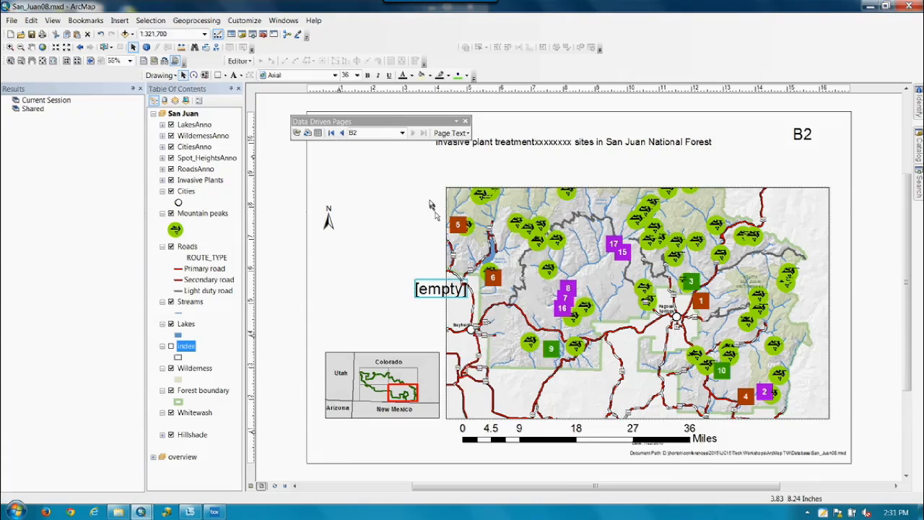
click(343, 133)
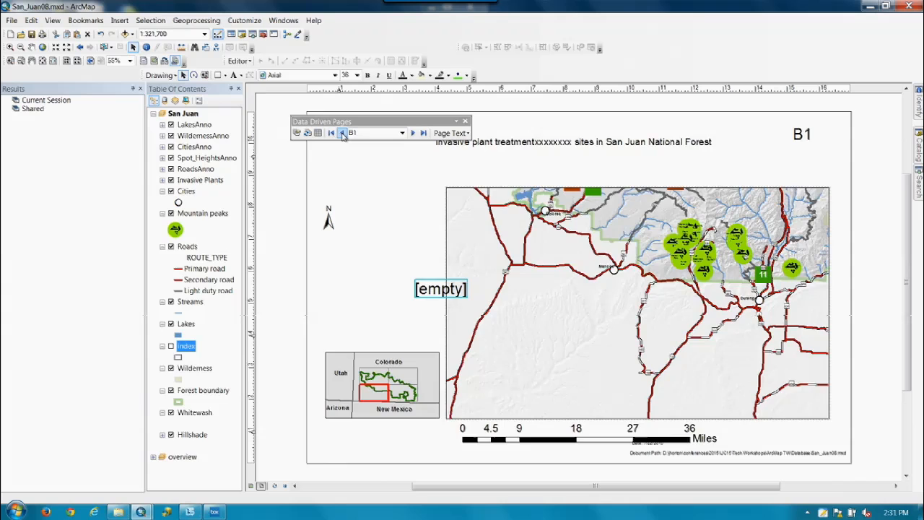
Page through the map book to B2 and check the west-neighbour field's name in the index layer's attribute table.
click(343, 134)
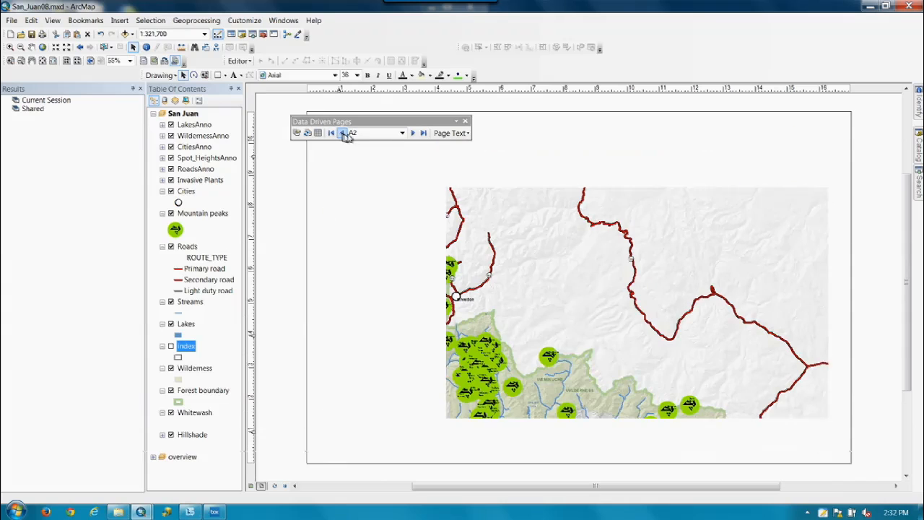
click(413, 133)
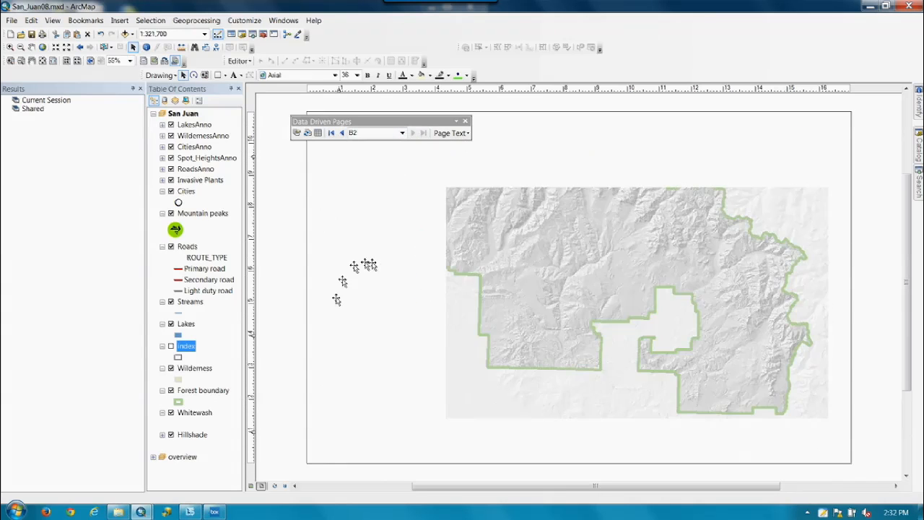
right_click(186, 347)
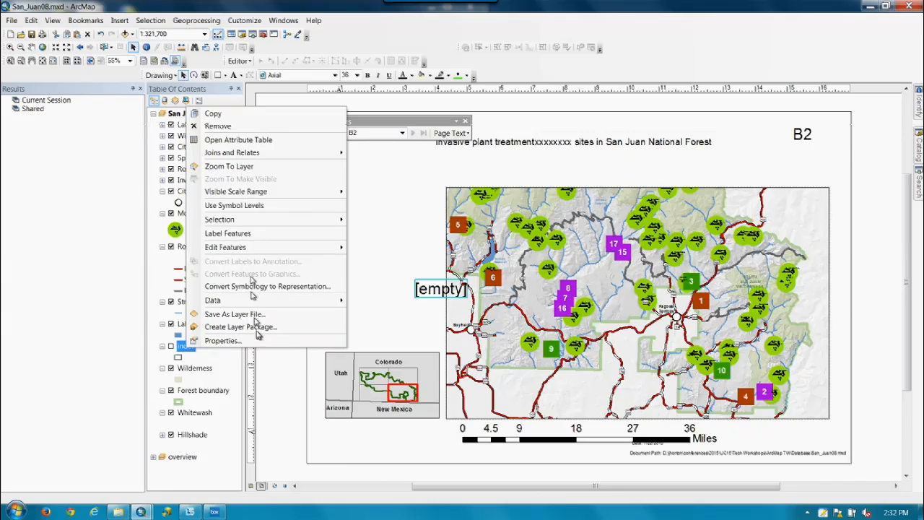
click(246, 139)
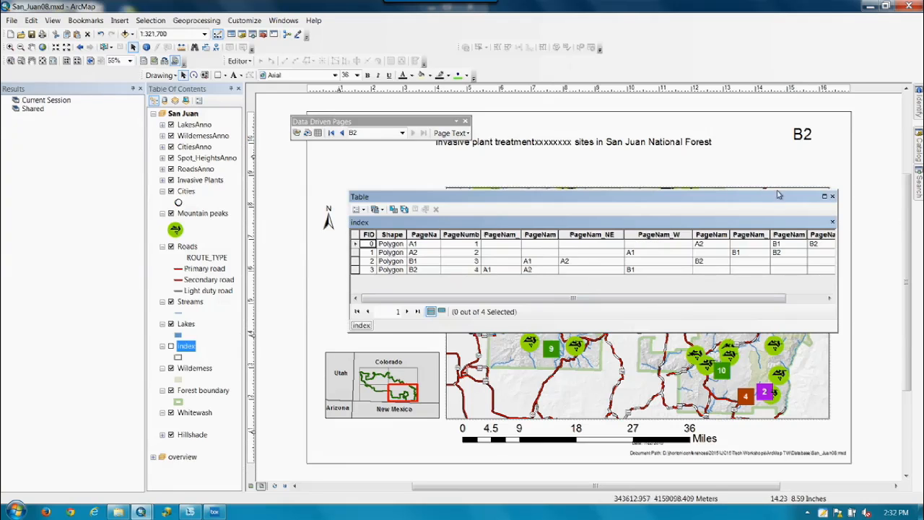
click(833, 197)
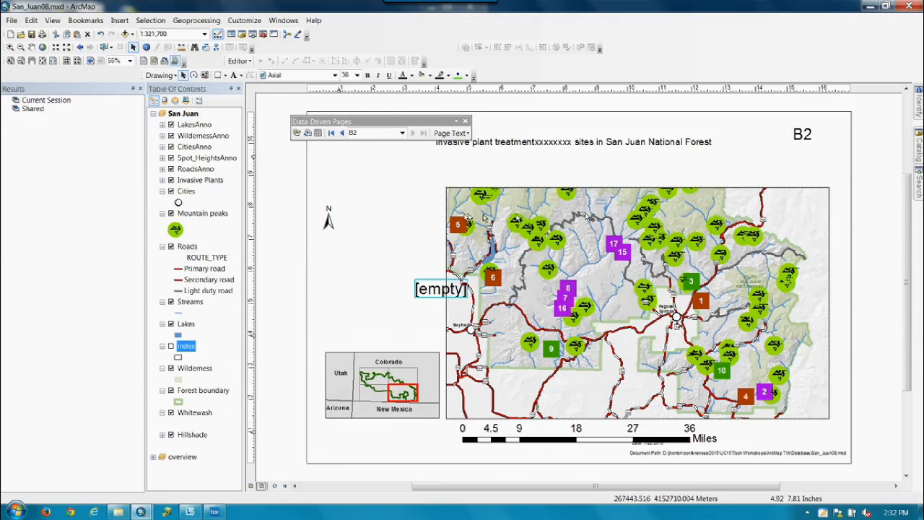
Correct the property of the dynamic text at the map's west edge to "PageNam_W" and check it on page A2.
double_click(440, 291)
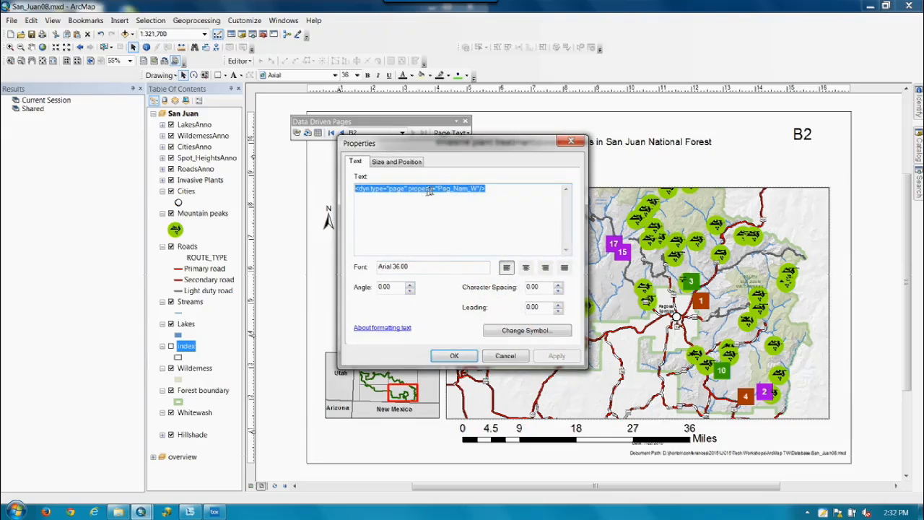
click(453, 191)
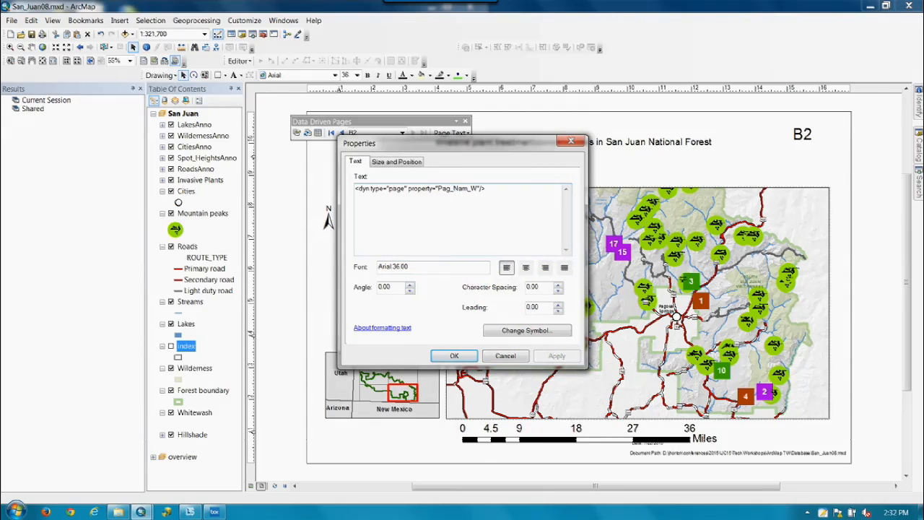
text(e)
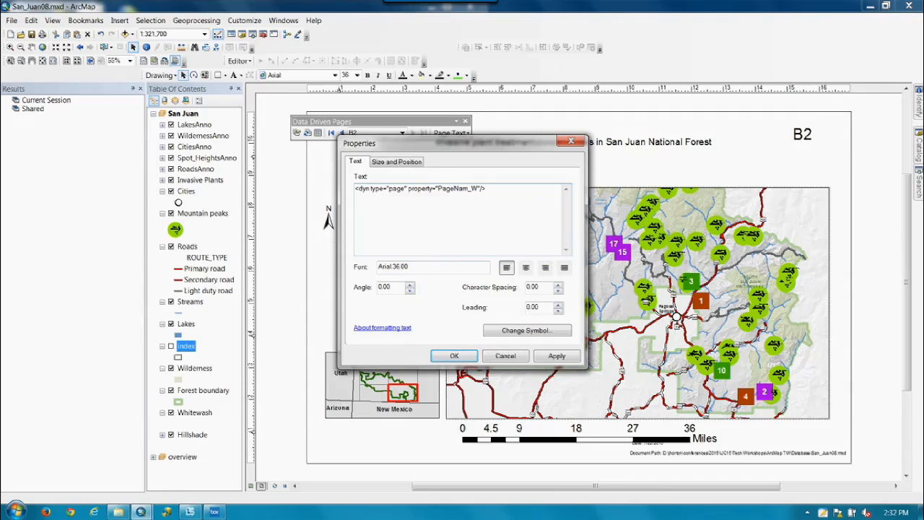
click(454, 355)
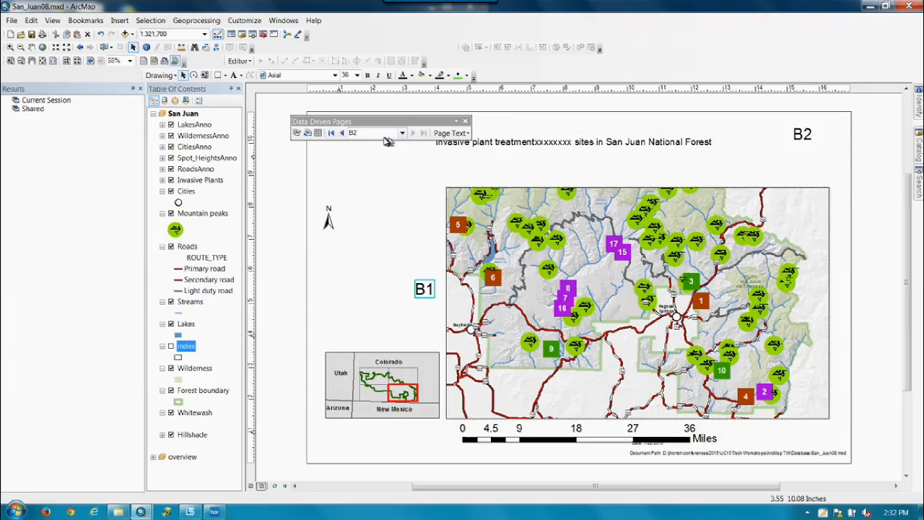
click(343, 133)
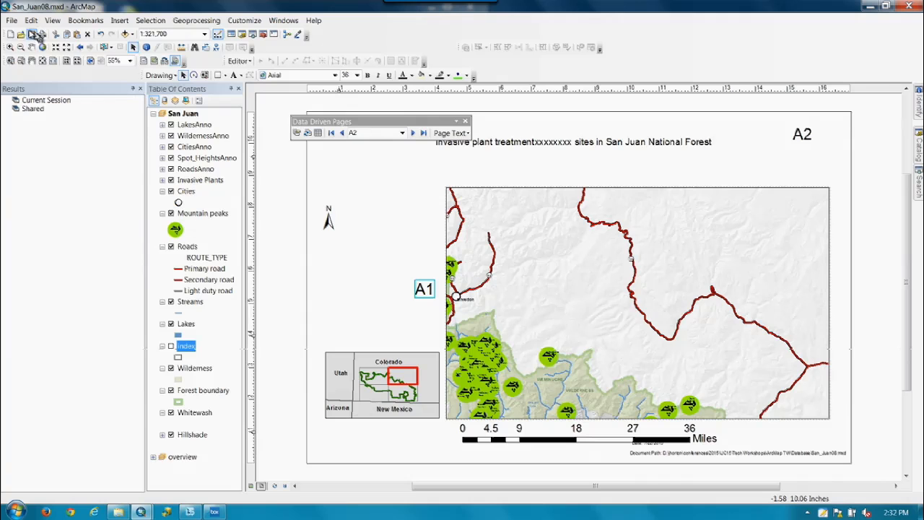
Export the current map page as San_Juan08.pdf to the temp folder on the D: drive, and deselect the west-neighbour label.
click(12, 20)
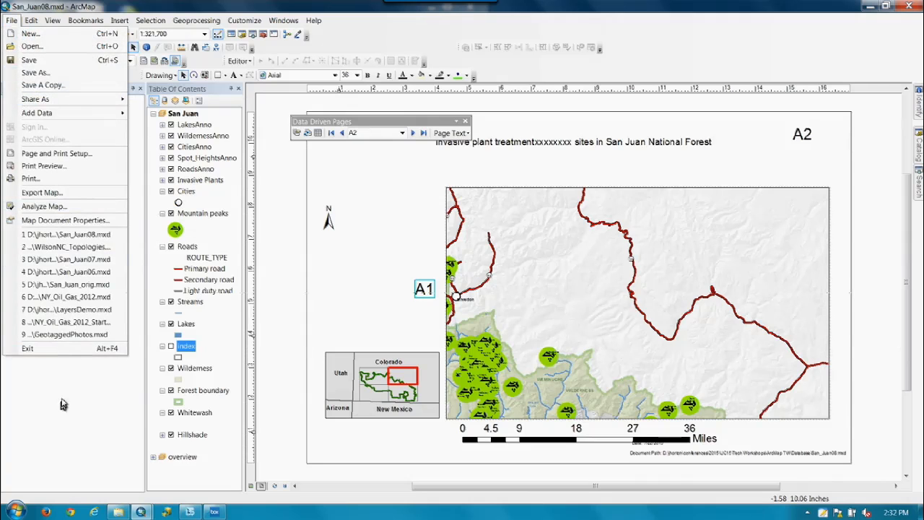
click(61, 192)
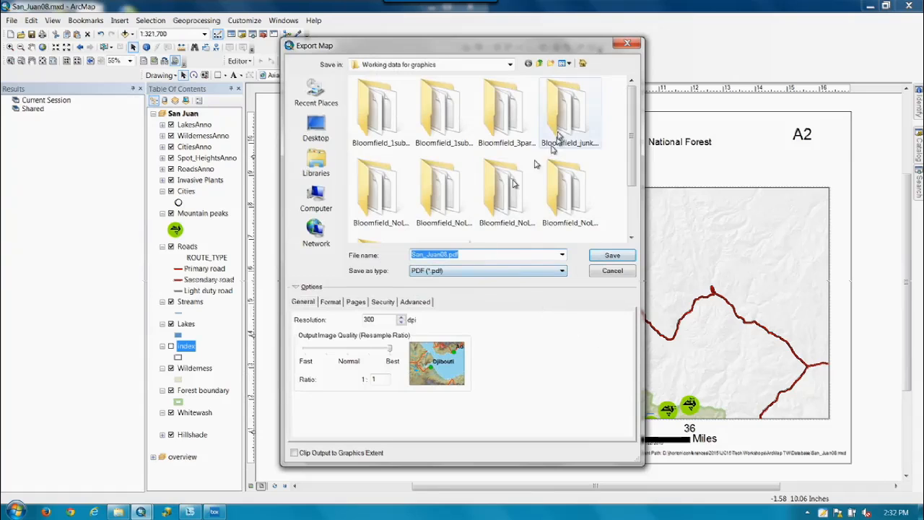
click(537, 64)
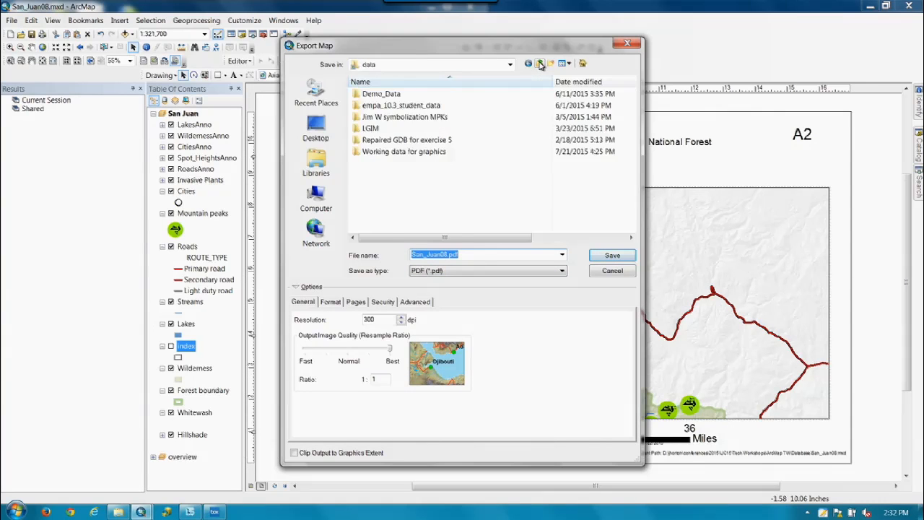
click(538, 63)
click(540, 64)
click(539, 65)
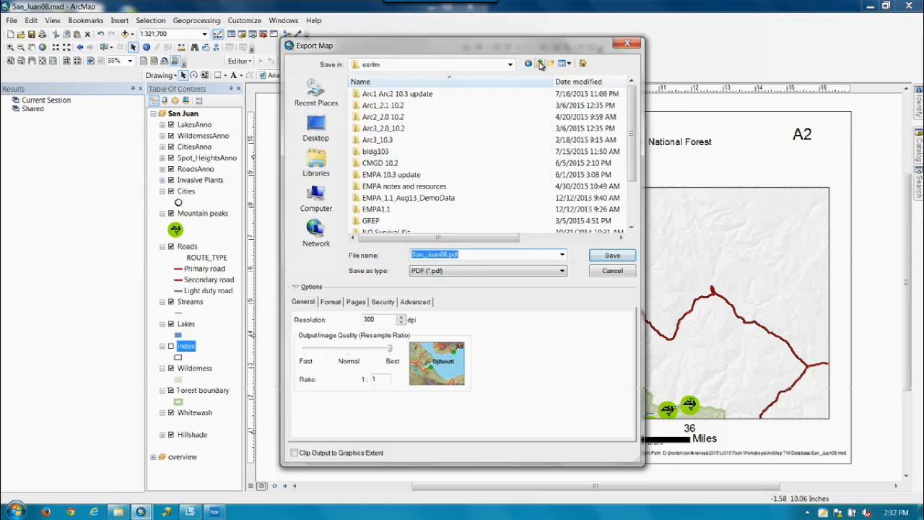
click(539, 64)
click(539, 64)
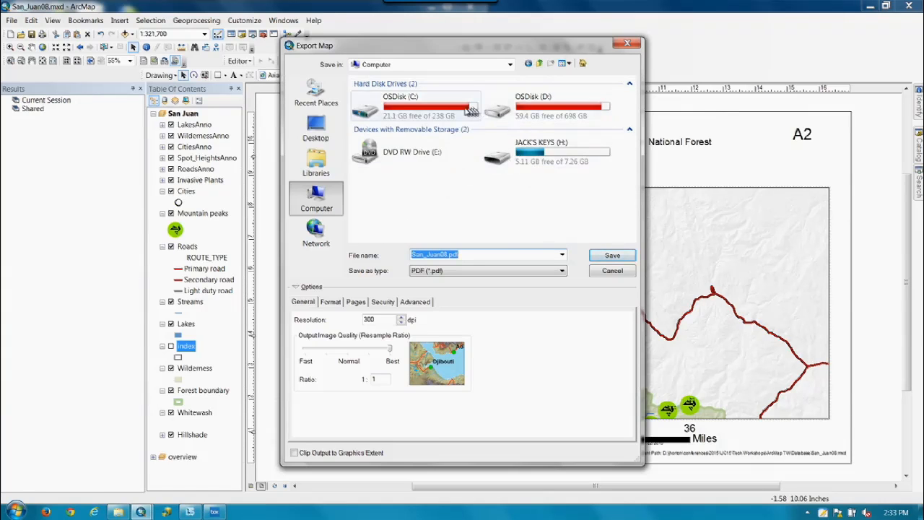
double_click(535, 110)
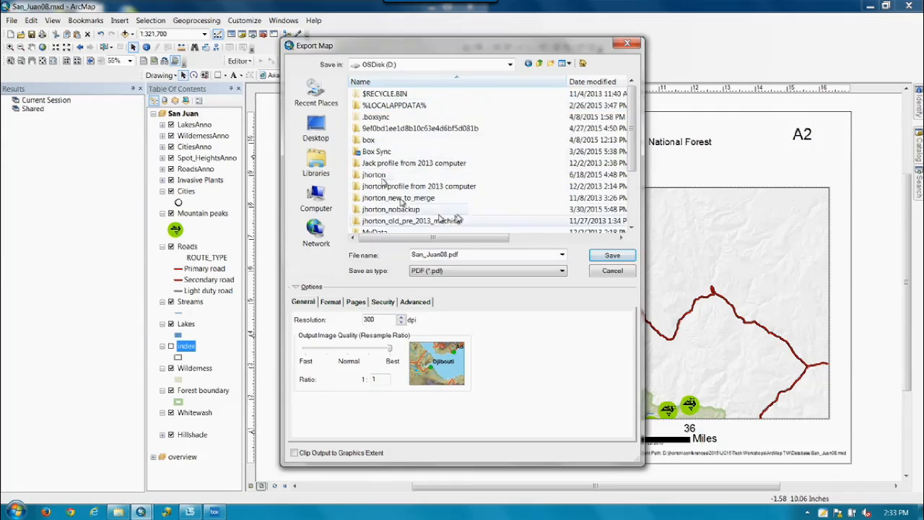
scroll(441, 213, down, 3)
double_click(396, 210)
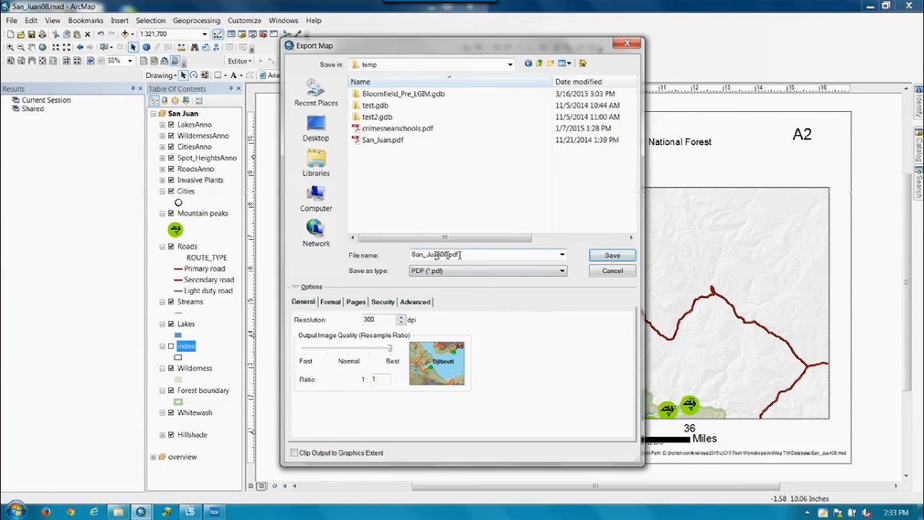
click(612, 256)
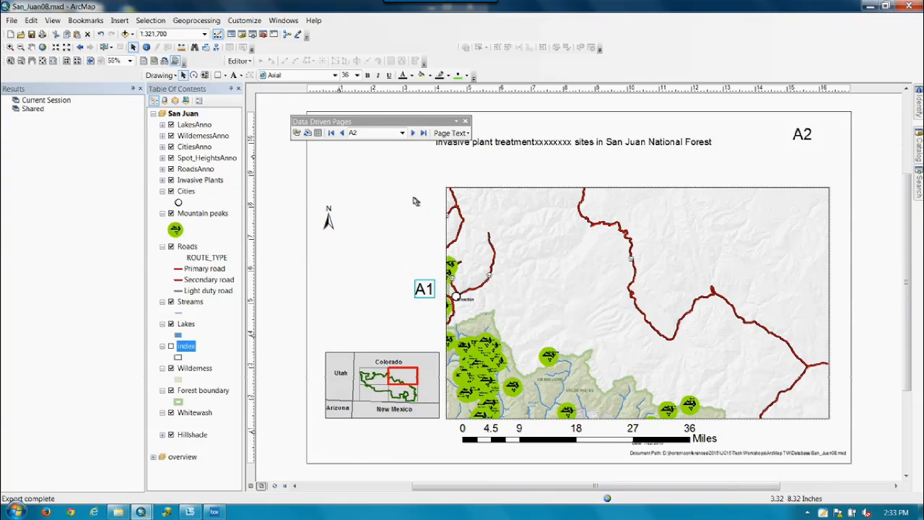
click(274, 173)
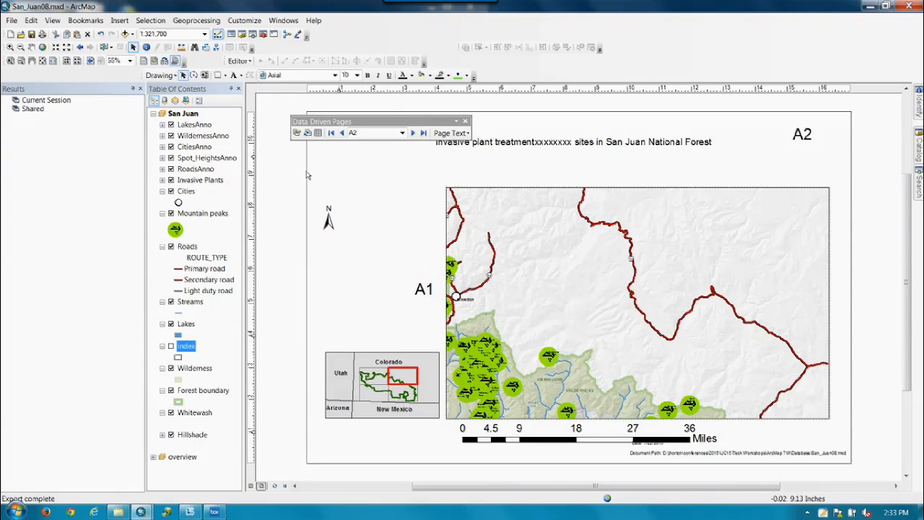
Export all Data Driven Pages as a single PDF file, replacing San_Juan08.pdf in the temp folder.
click(11, 20)
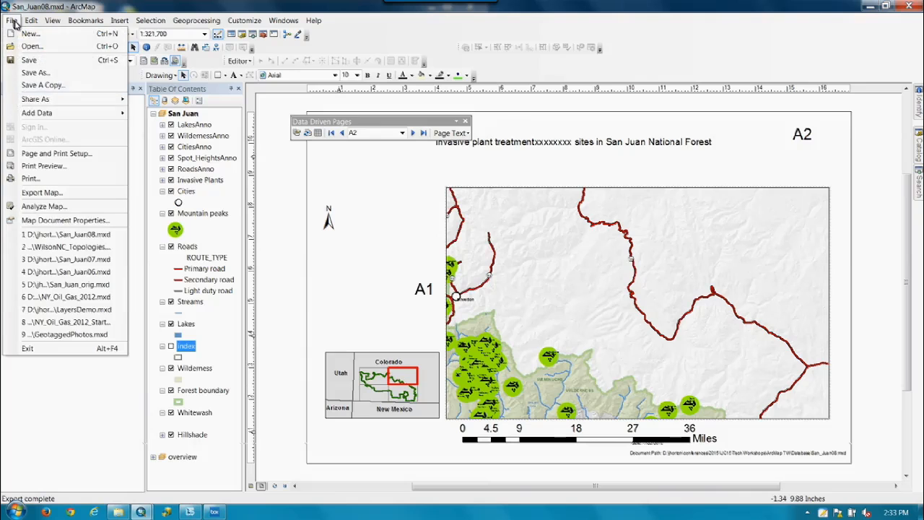
click(42, 192)
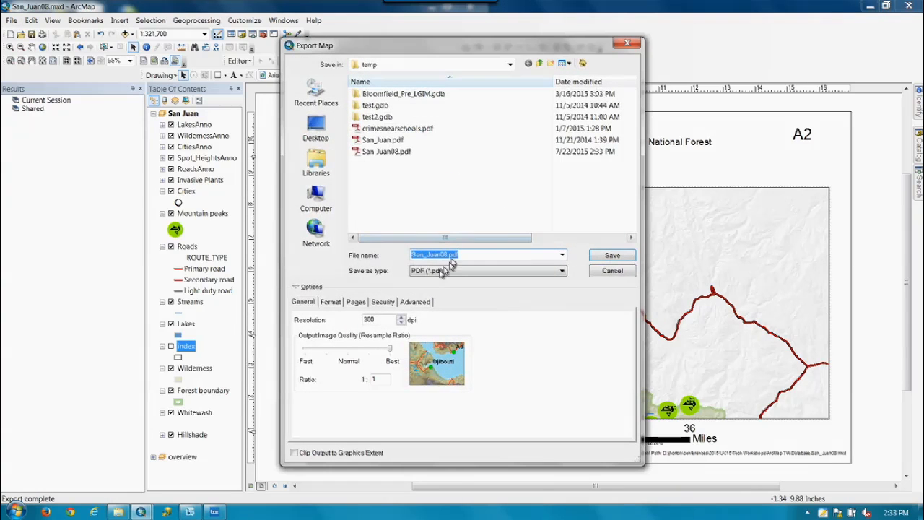
click(356, 301)
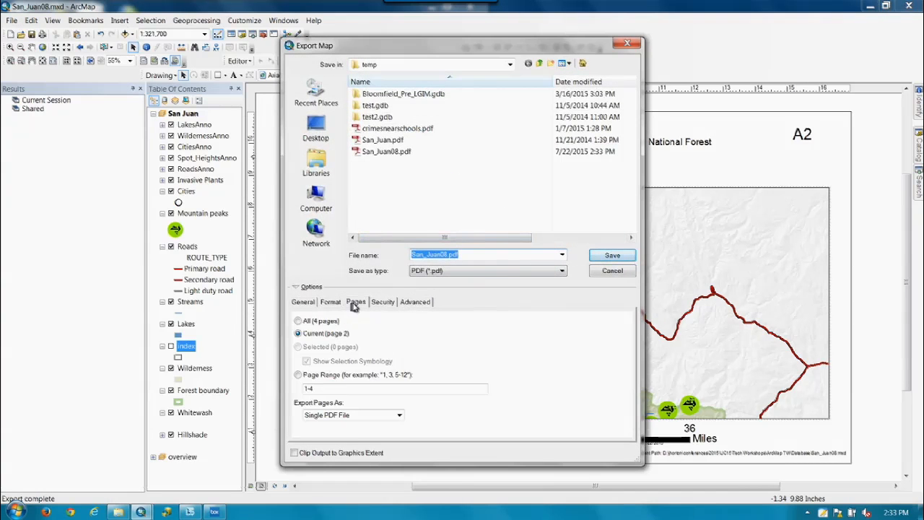
click(298, 321)
click(612, 257)
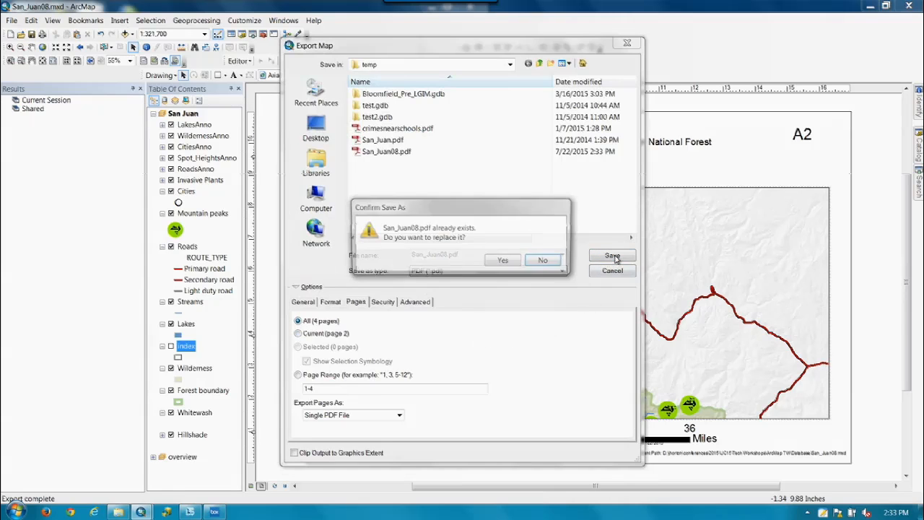
click(502, 262)
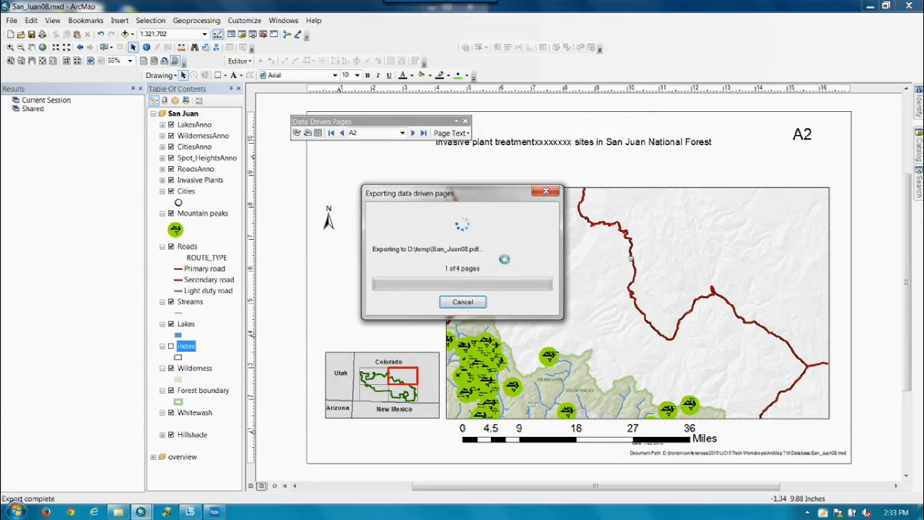
Switch to Windows Explorer, open San_Juan08.pdf from D:\temp, and review the exported map book pages.
click(120, 512)
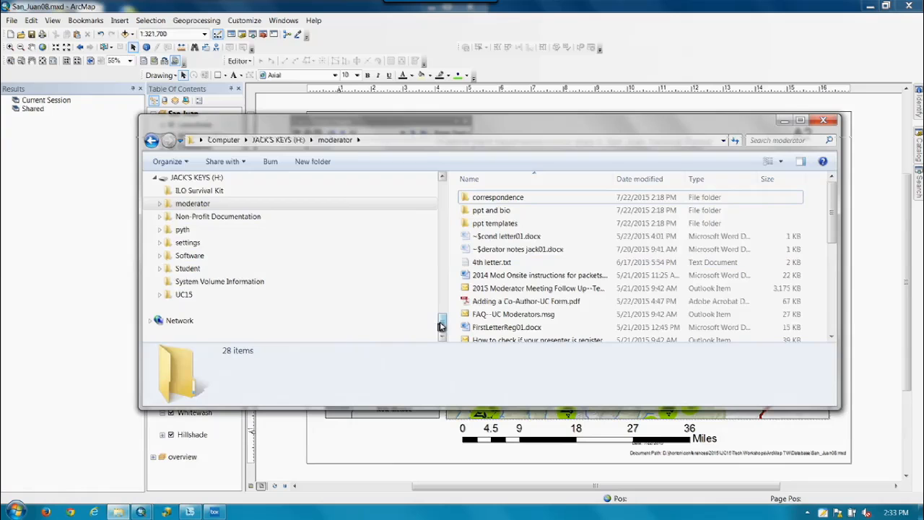
drag(443, 323, 445, 301)
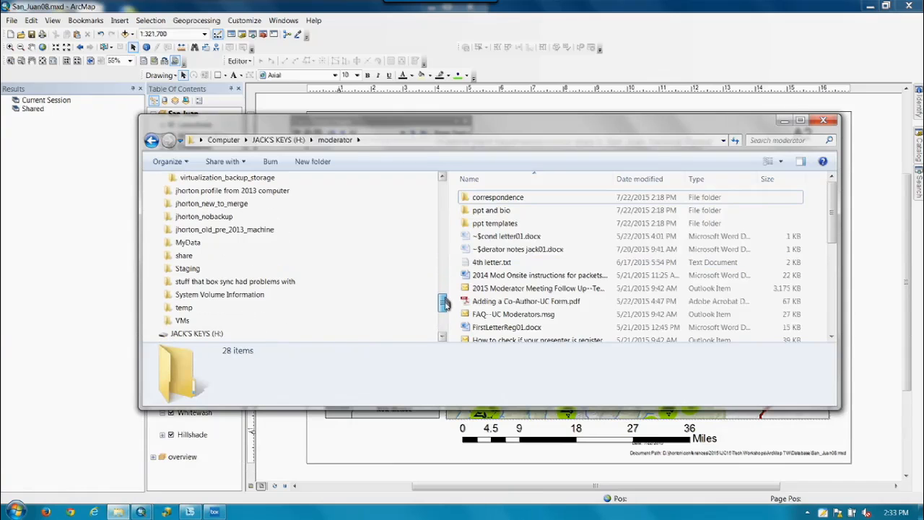
click(281, 312)
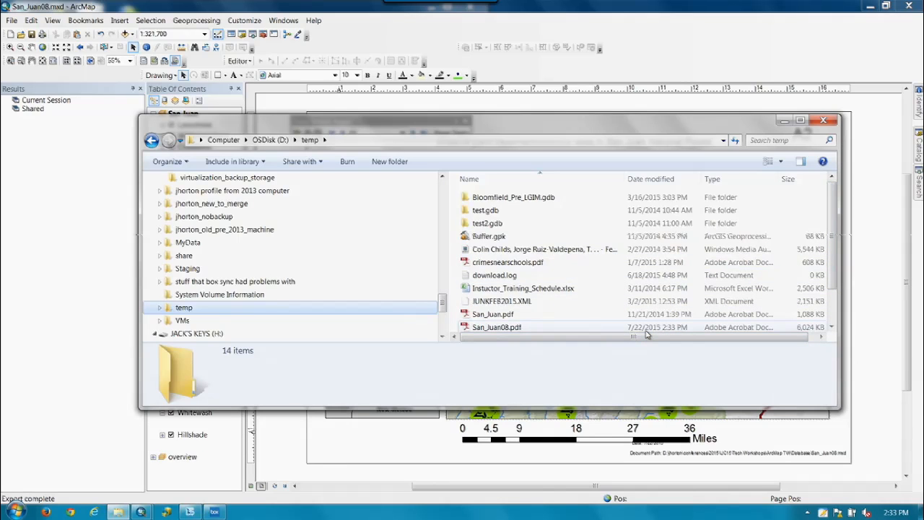
click(891, 513)
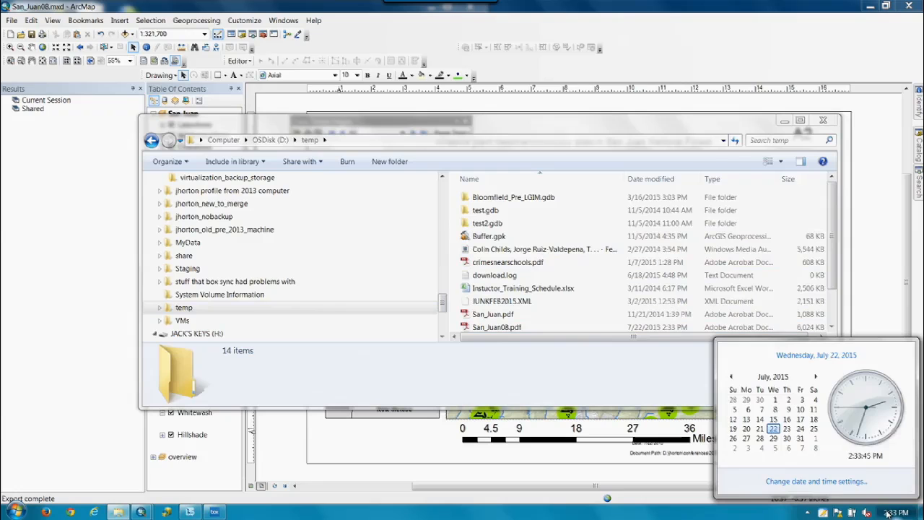
click(503, 329)
double_click(505, 328)
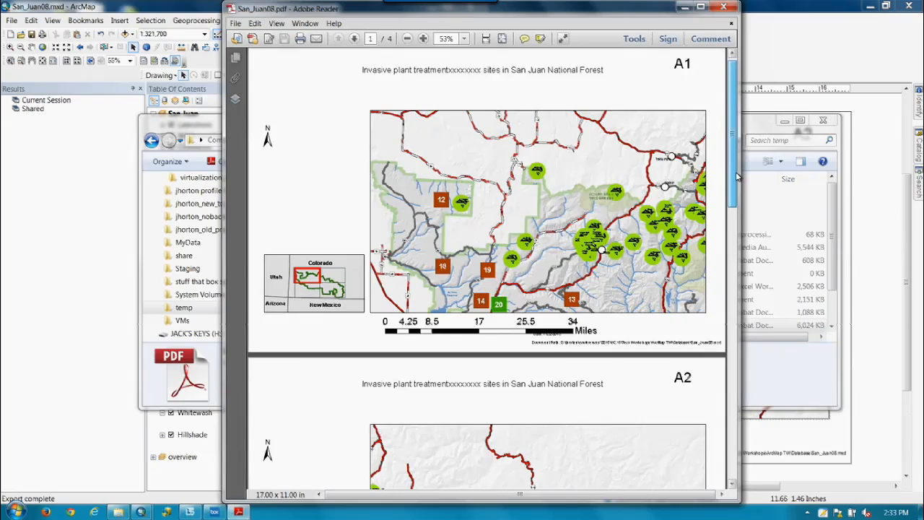
drag(732, 180, 728, 137)
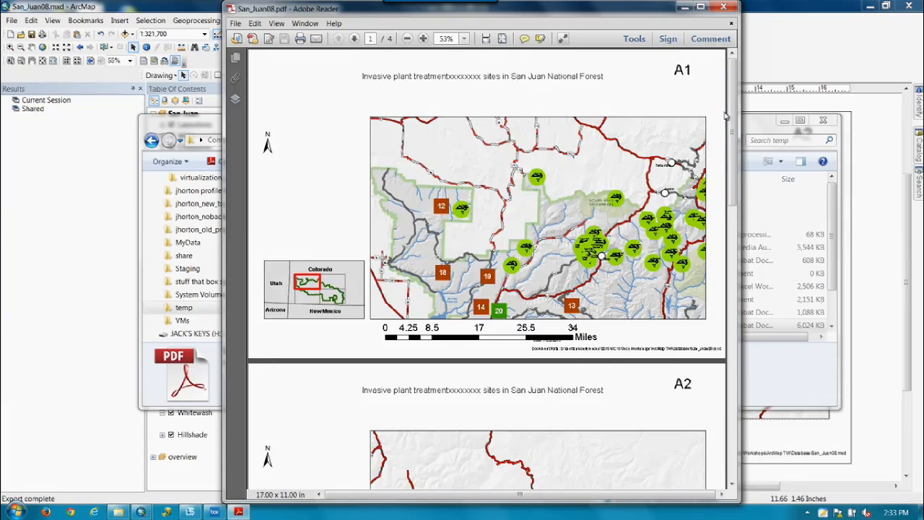
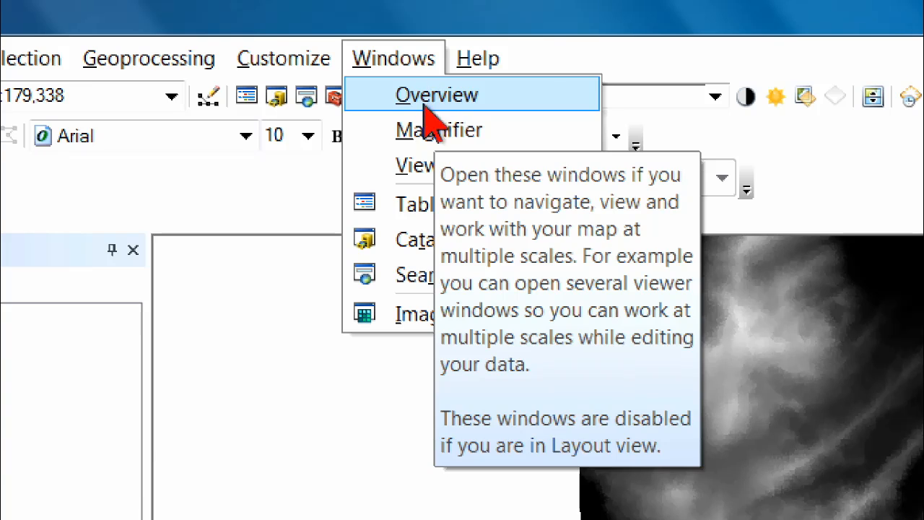
Open the Image Analysis window, create a color shaded relief from the arelev layer, and move the window clear of the map.
click(423, 317)
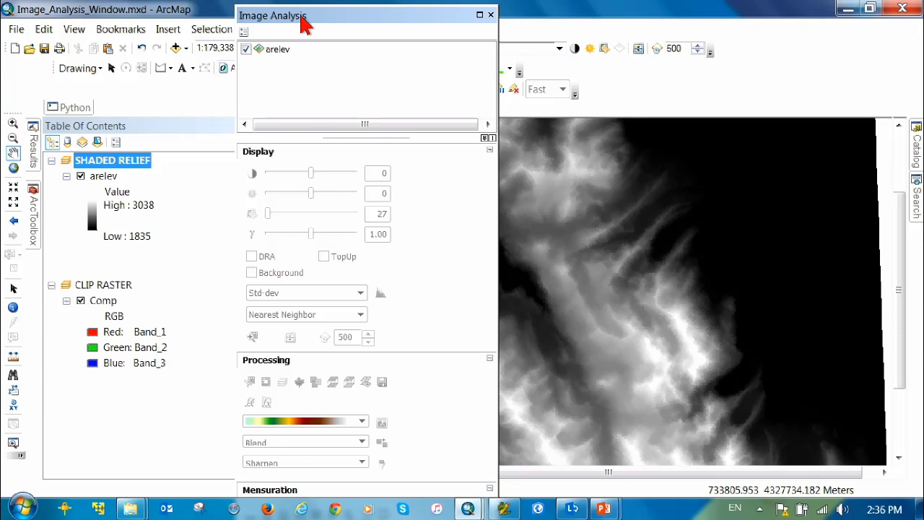
click(283, 53)
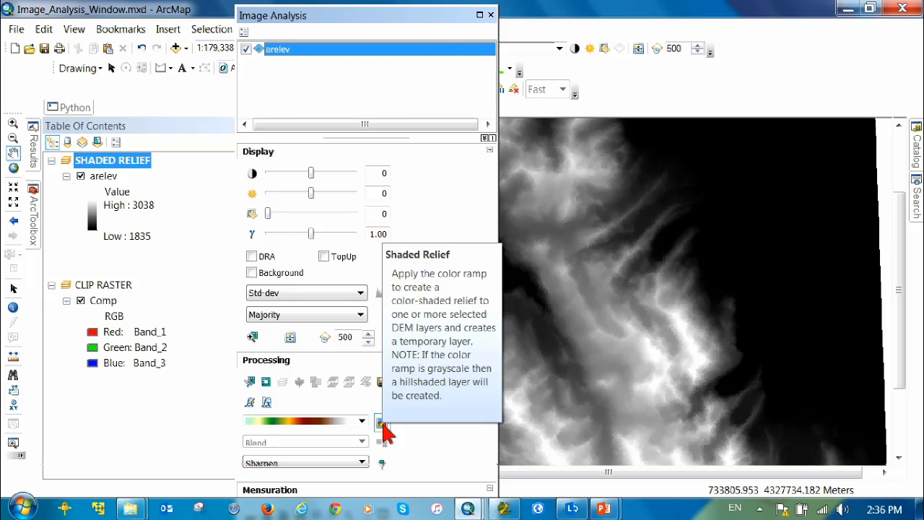
click(383, 425)
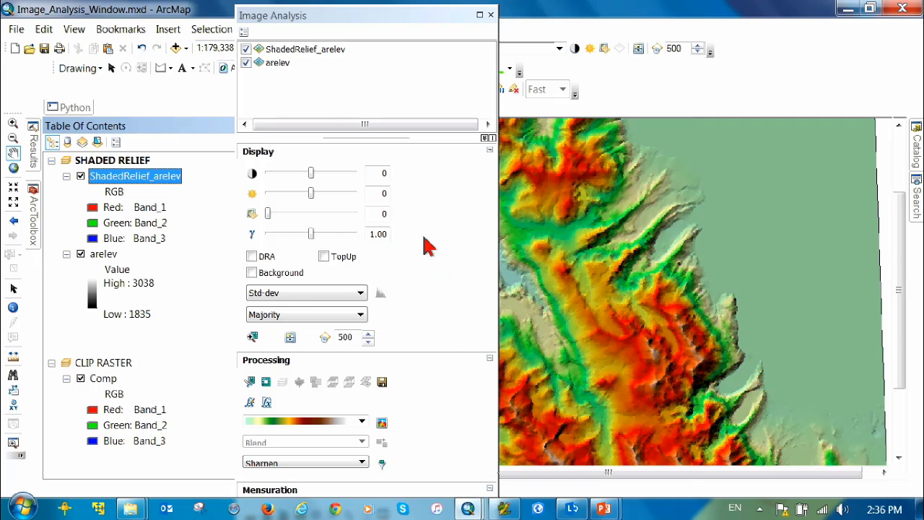
drag(398, 15, 357, 11)
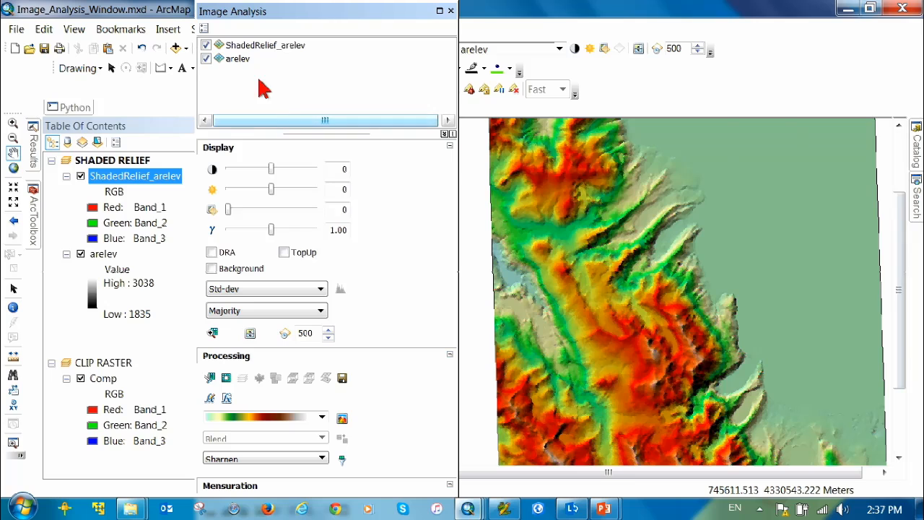
Create a hillshade from the arelev layer by inserting the Hillshade Function in its function chain with the default settings.
click(269, 47)
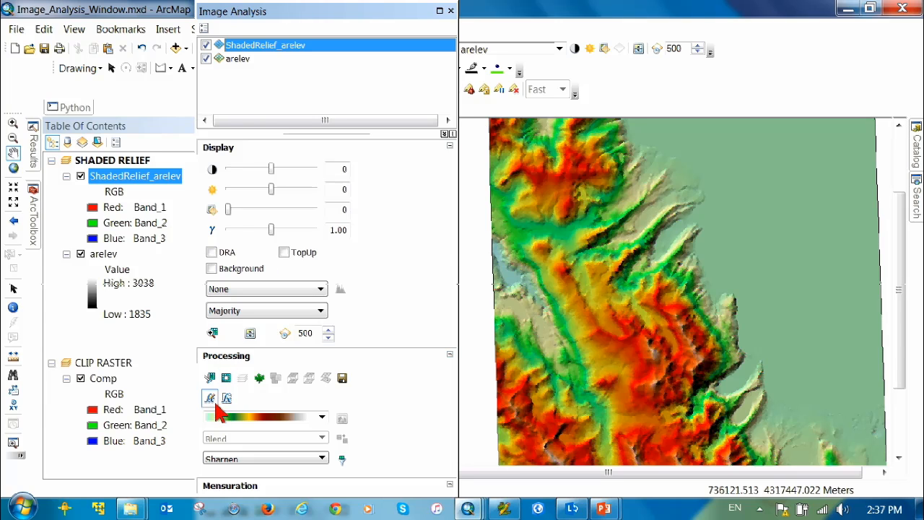
click(237, 58)
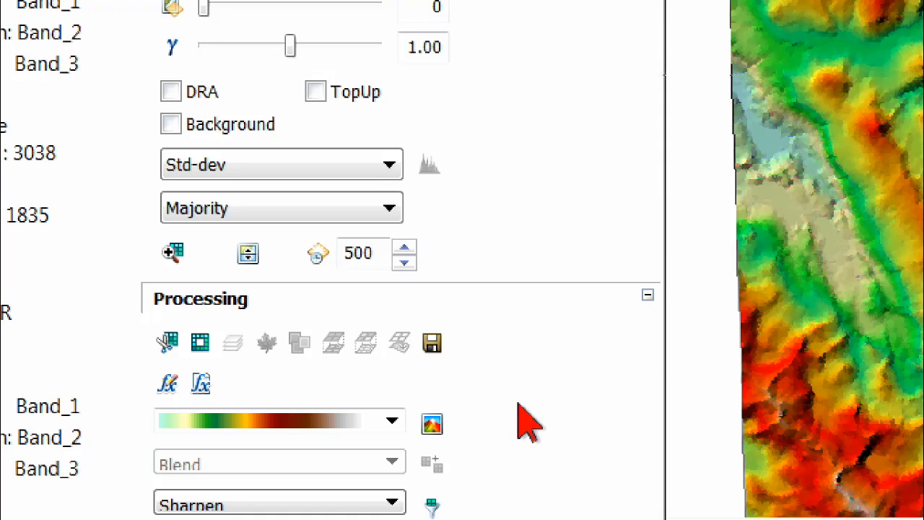
click(168, 383)
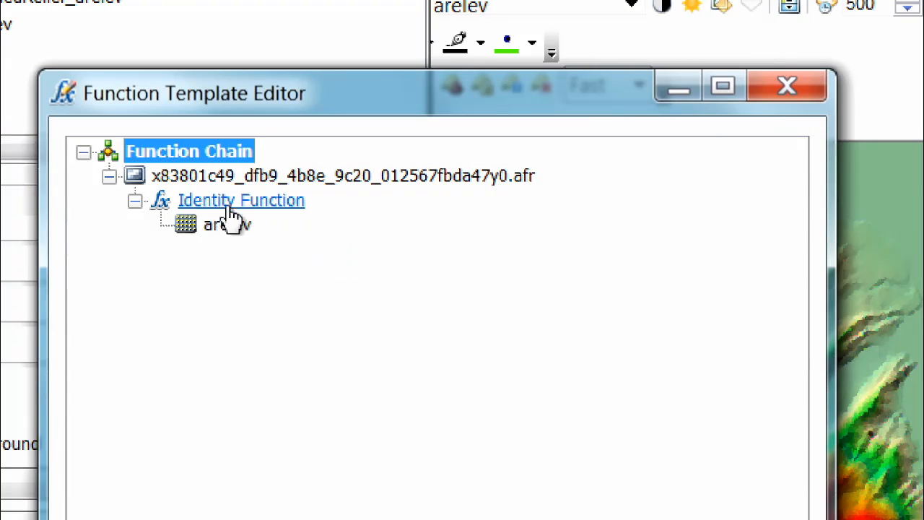
right_click(252, 202)
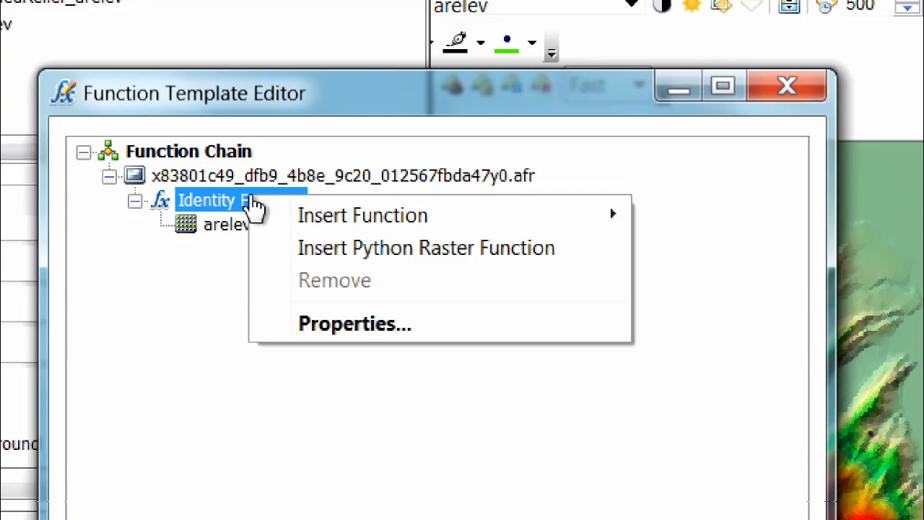
mouse_move(353, 223)
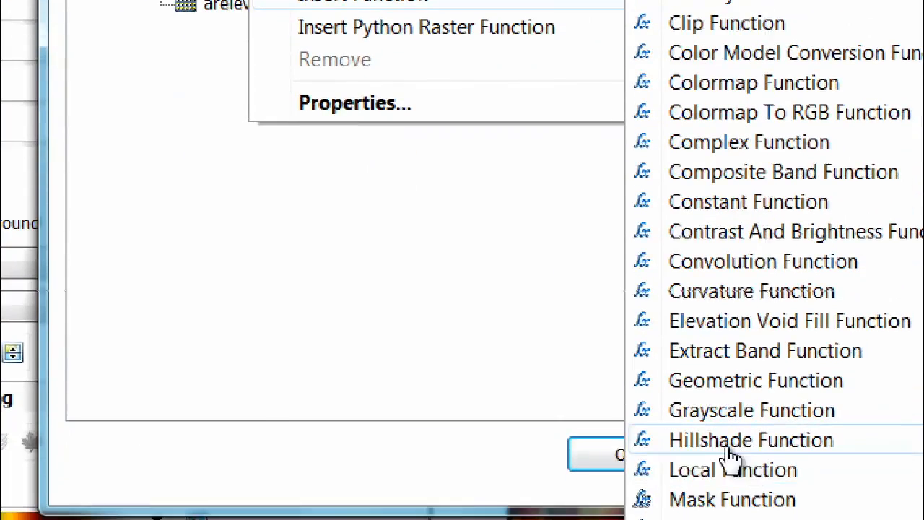
click(732, 455)
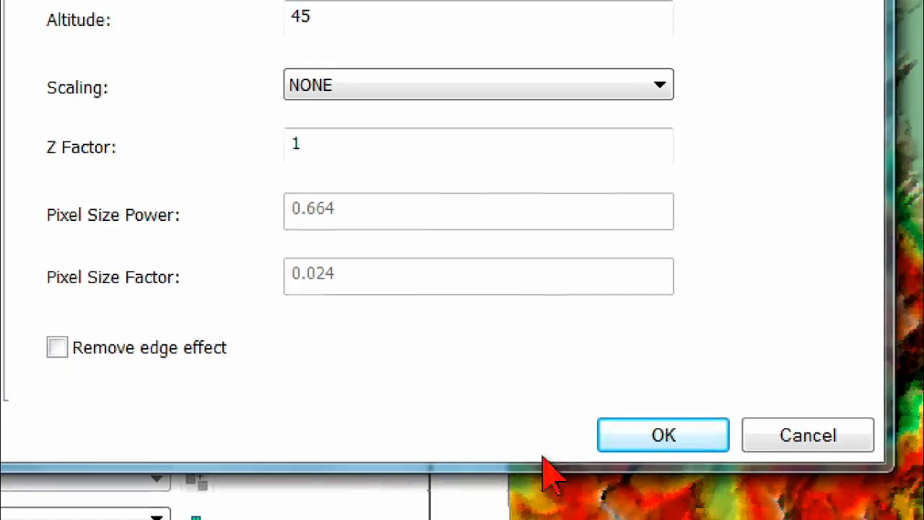
click(693, 446)
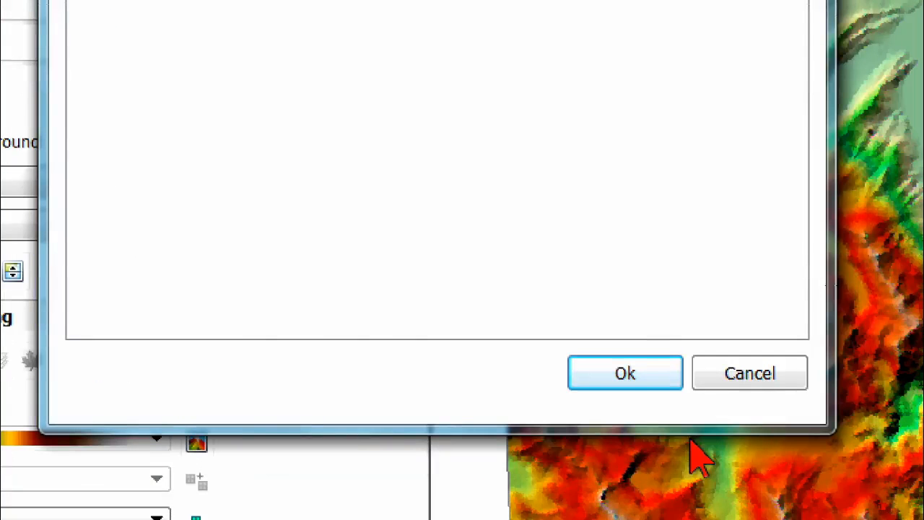
click(619, 380)
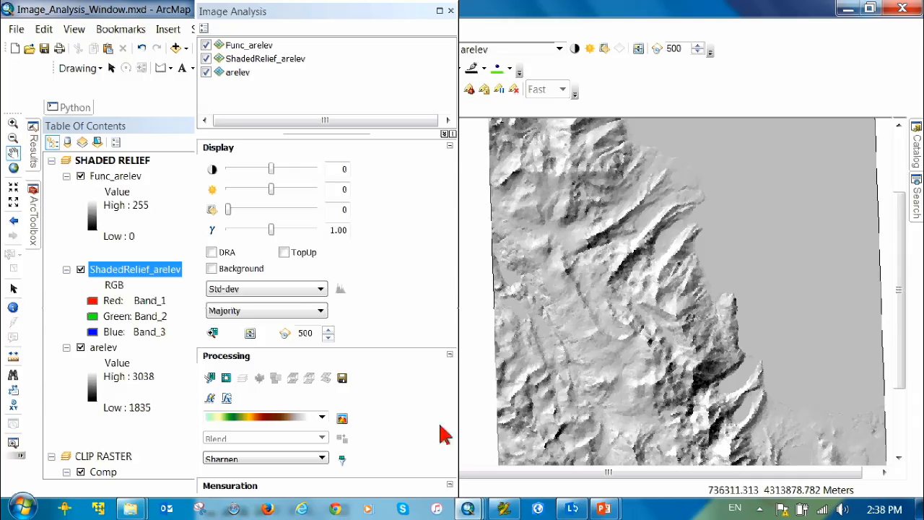
Create a slope layer from arelev by inserting the Slope Function in its function chain, with output measurement PERCENT_RISE.
click(263, 76)
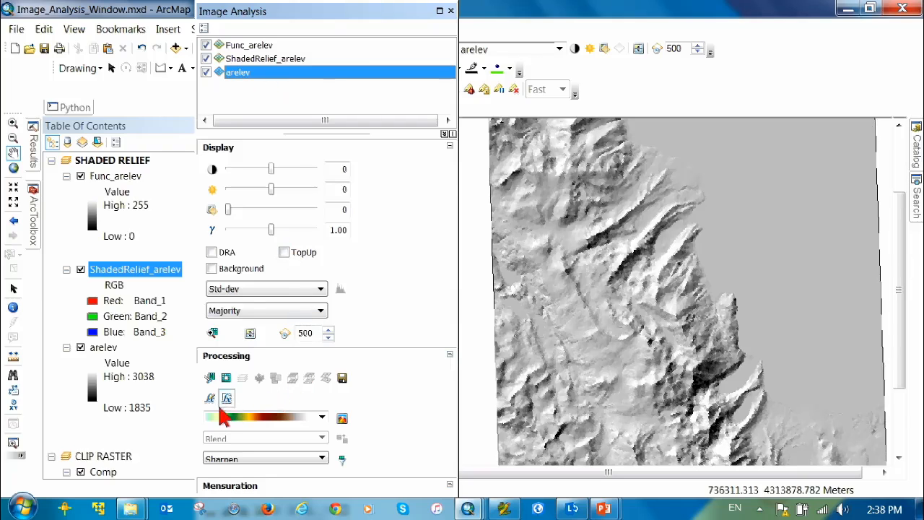
click(210, 402)
click(381, 151)
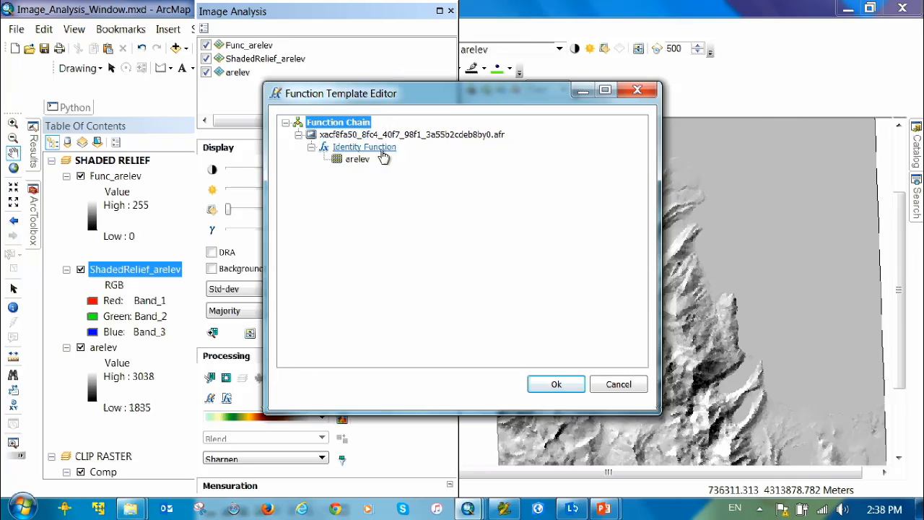
right_click(383, 156)
mouse_move(426, 160)
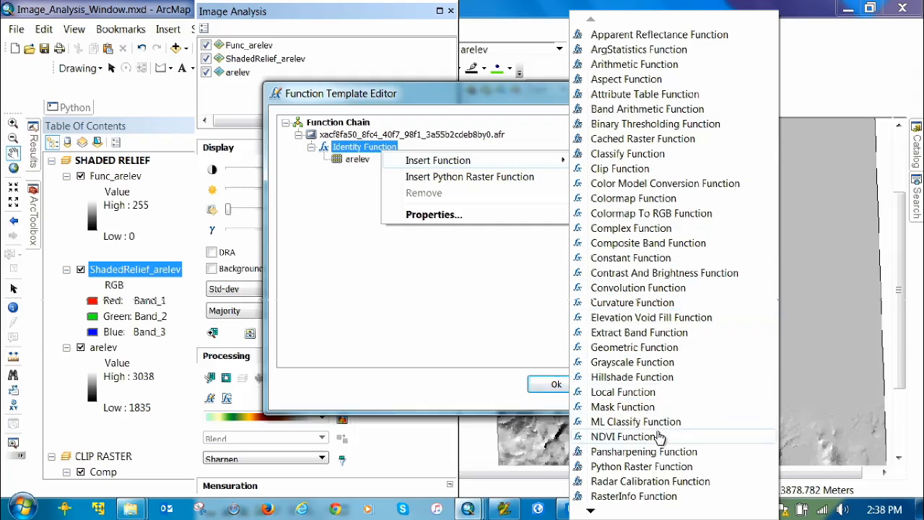
mouse_move(590, 512)
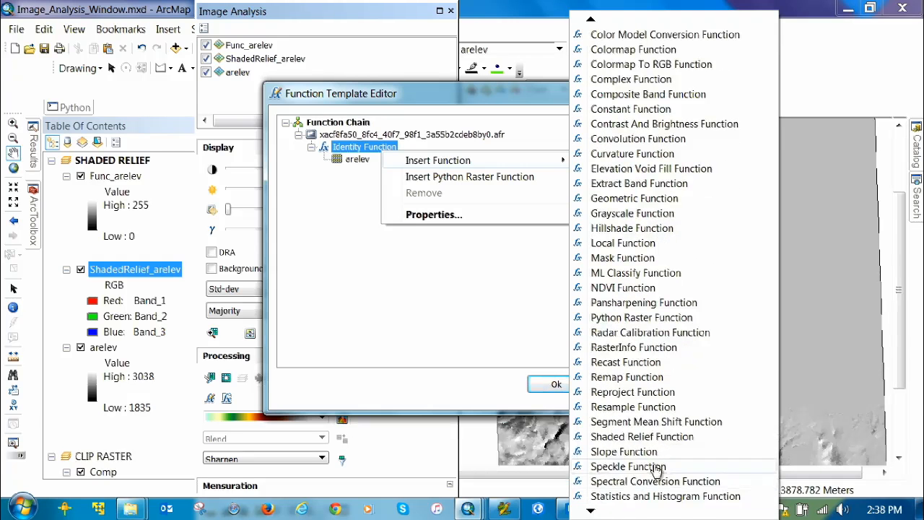
click(625, 453)
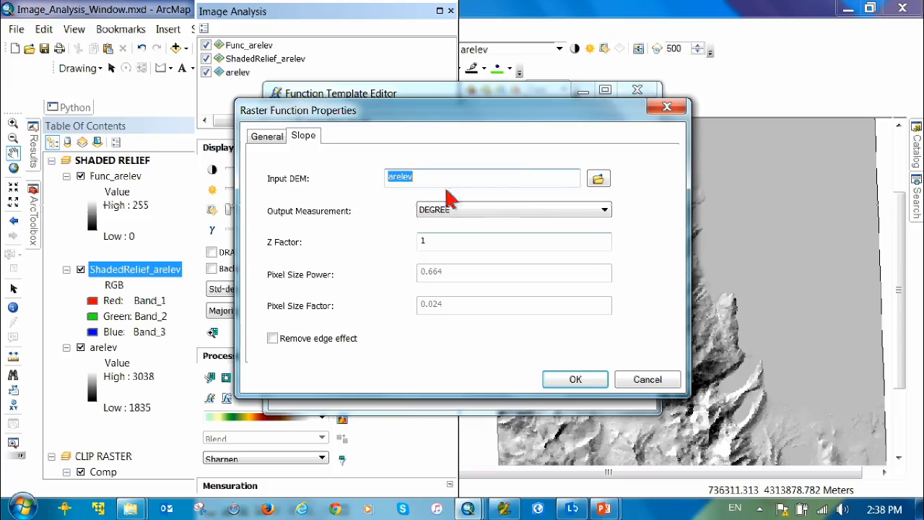
click(605, 210)
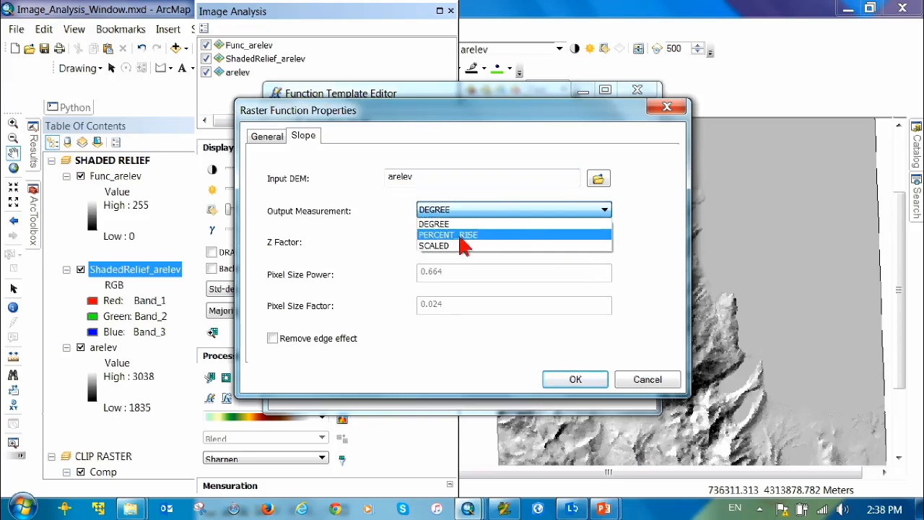
click(462, 235)
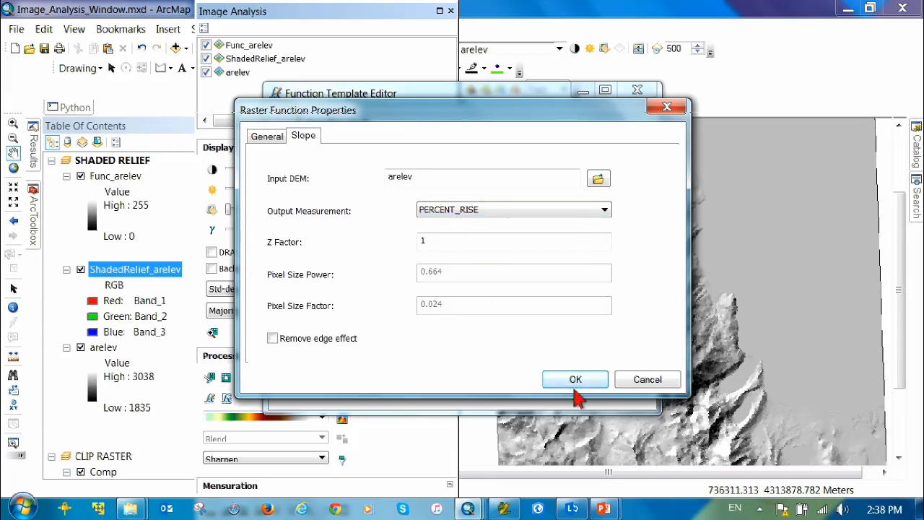
click(578, 384)
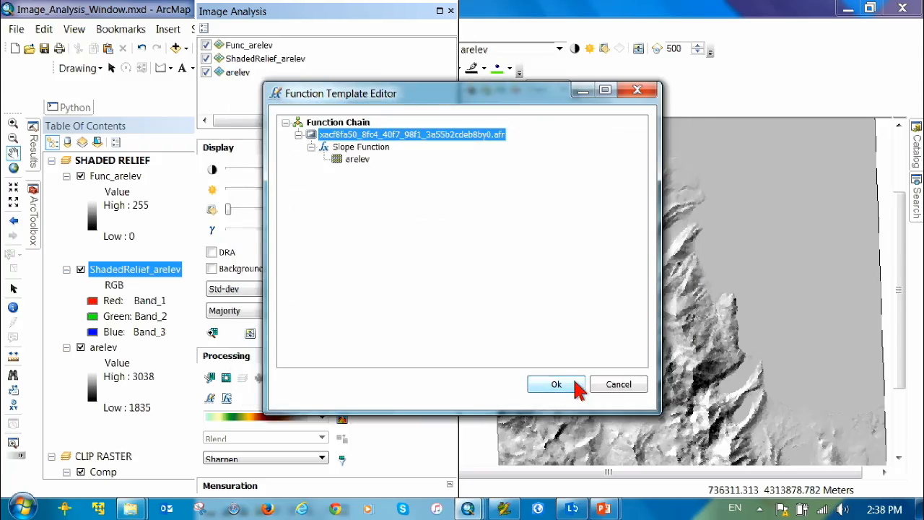
click(556, 384)
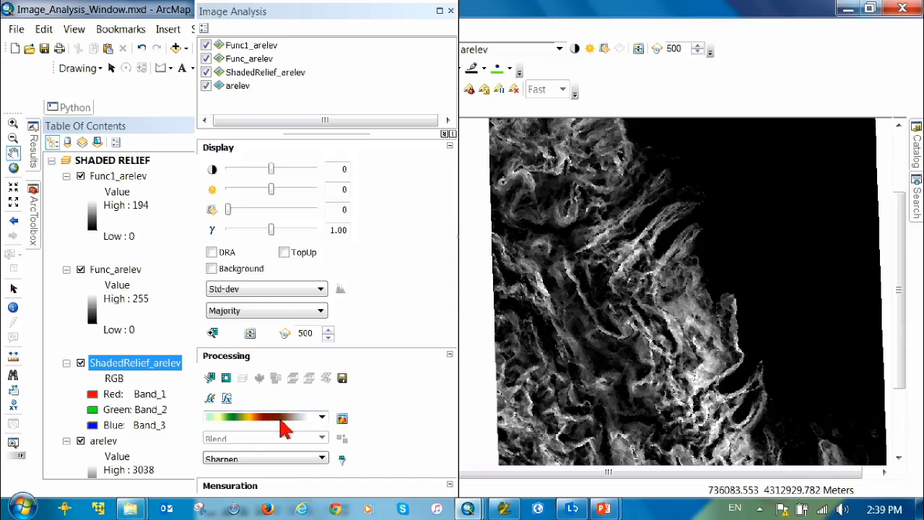
List the color ramps by name and apply the Slope color ramp to the stretched symbology of the Func1_arelev layer.
click(265, 49)
right_click(267, 51)
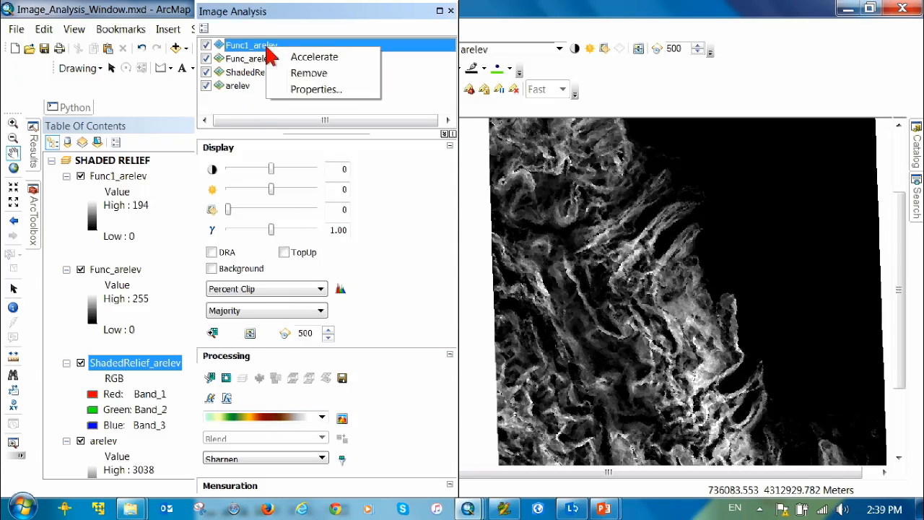
click(315, 89)
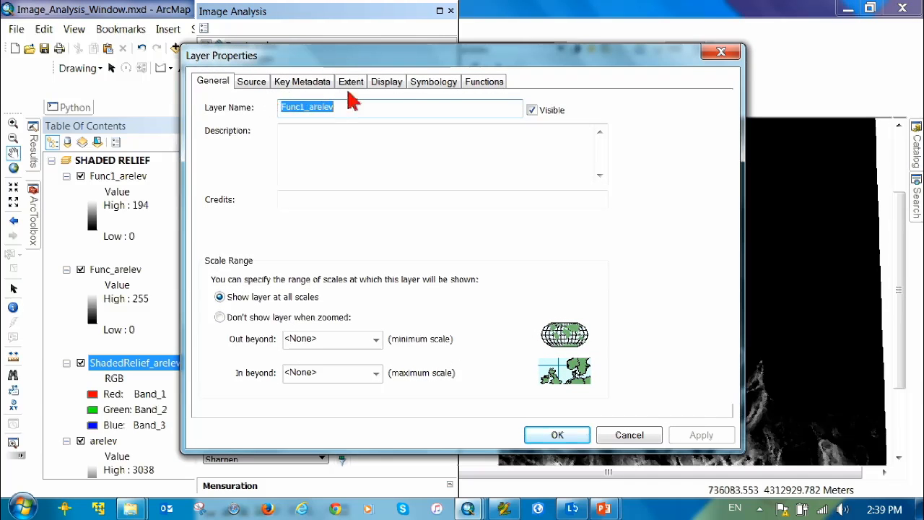
click(437, 84)
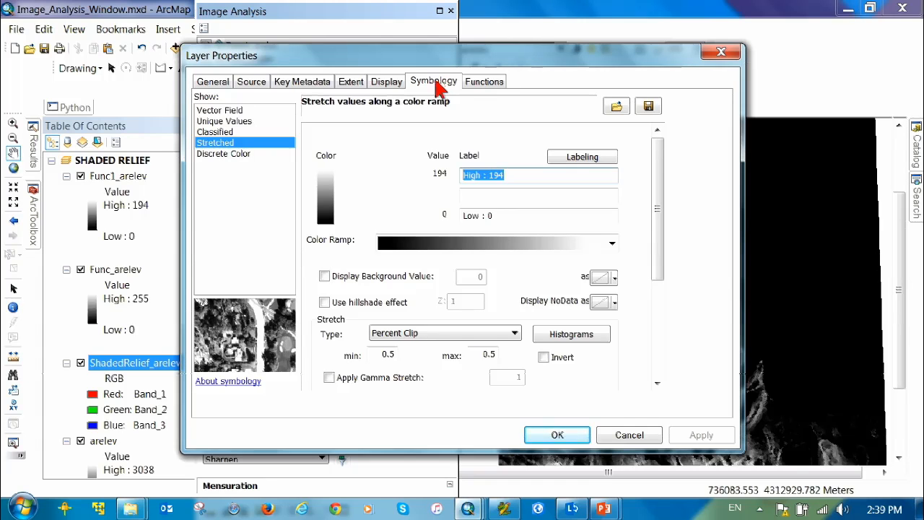
right_click(521, 241)
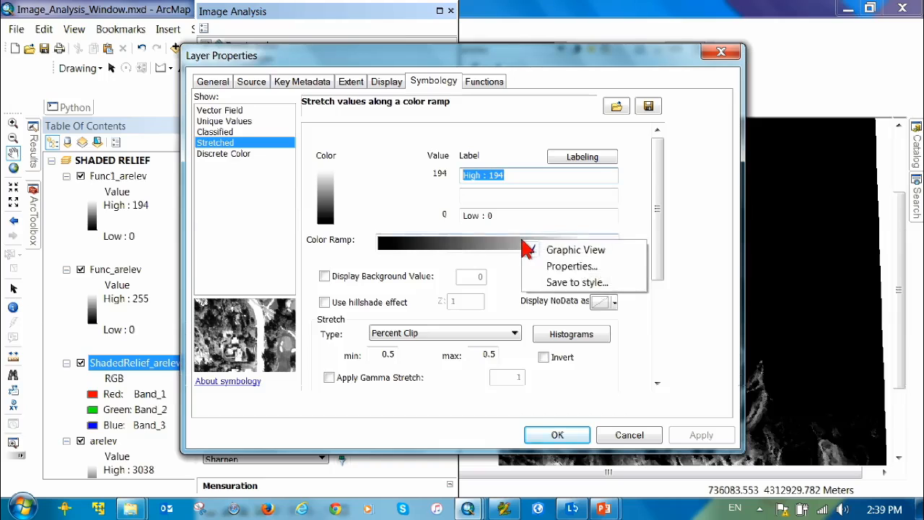
click(560, 251)
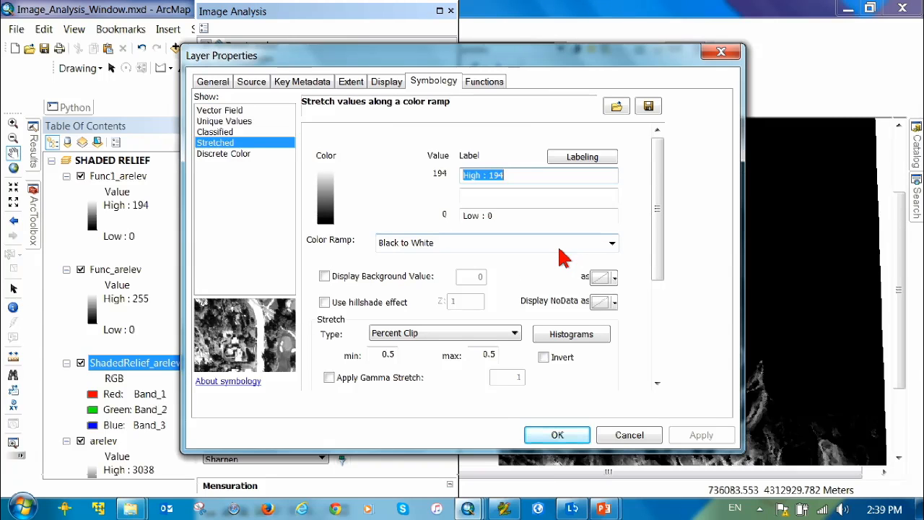
click(612, 244)
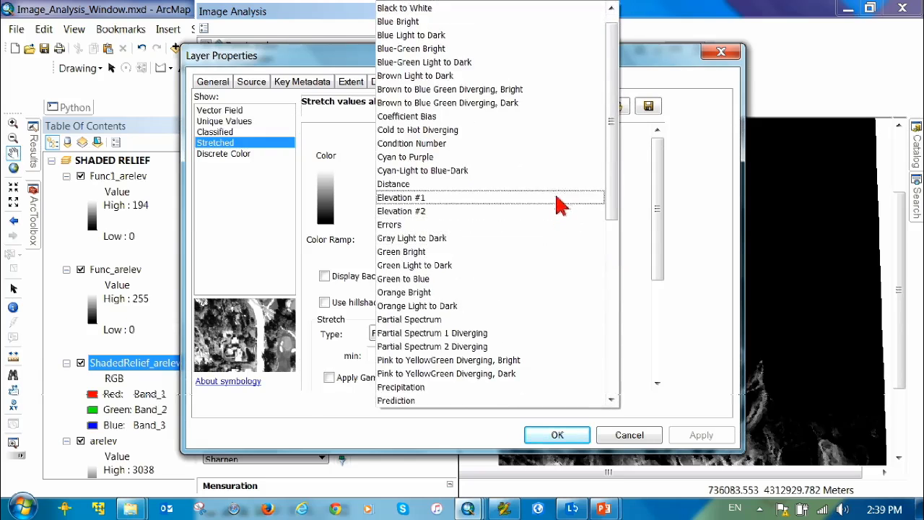
scroll(522, 116, up, 1)
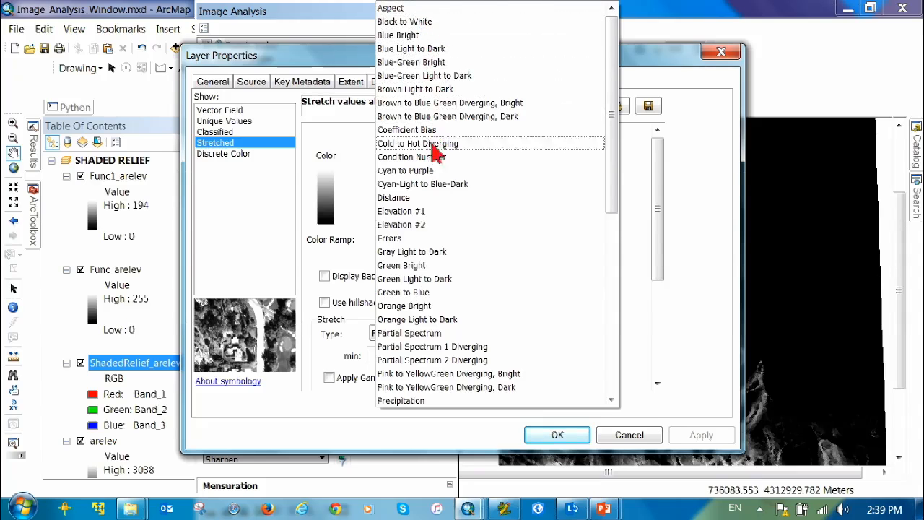
scroll(443, 227, down, 2)
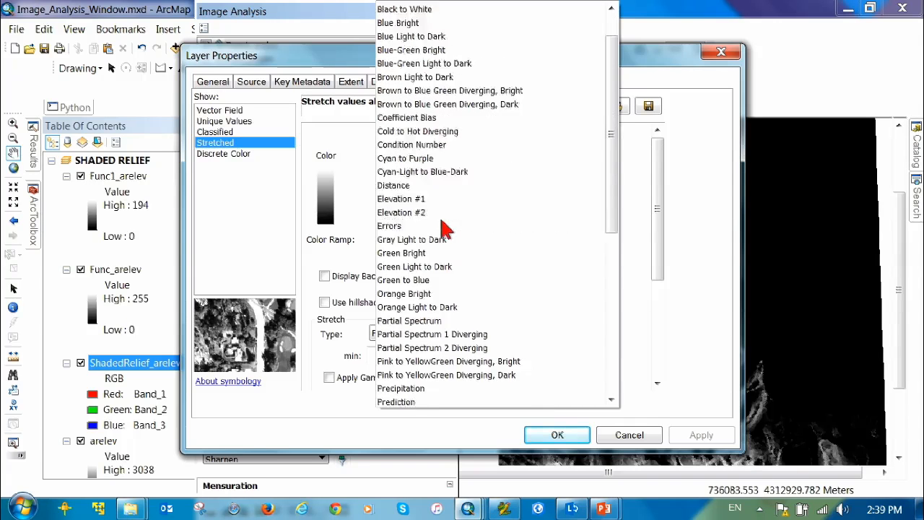
scroll(443, 228, down, 4)
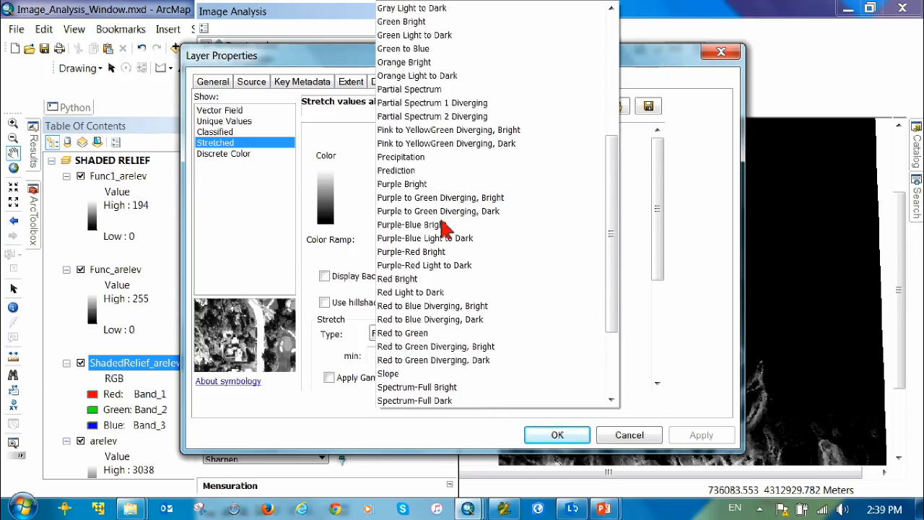
click(393, 373)
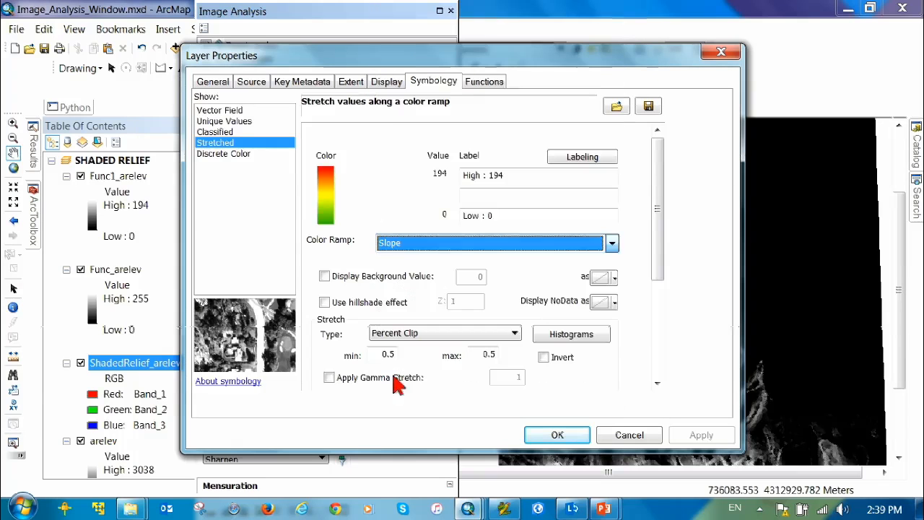
click(563, 436)
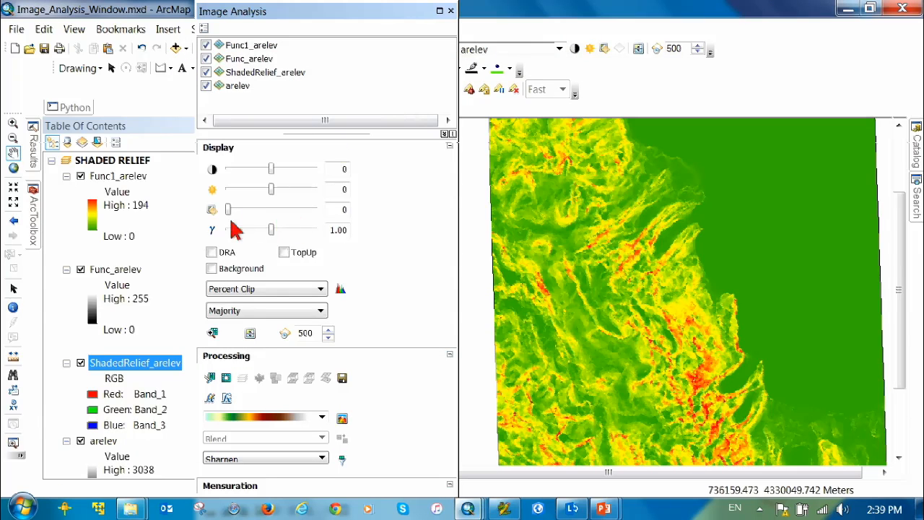
Set the transparency of the Func1_arelev slope layer to 52 and close the Image Analysis window.
drag(223, 208, 260, 215)
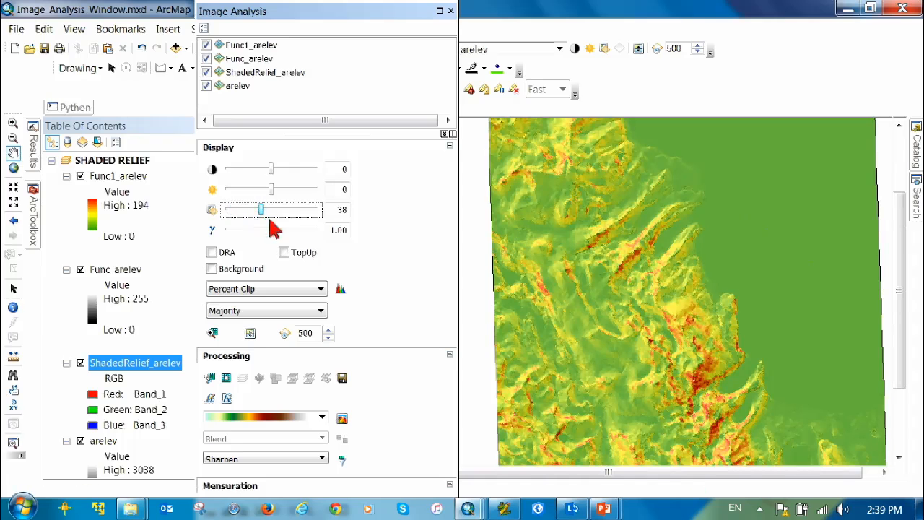
drag(265, 210, 275, 211)
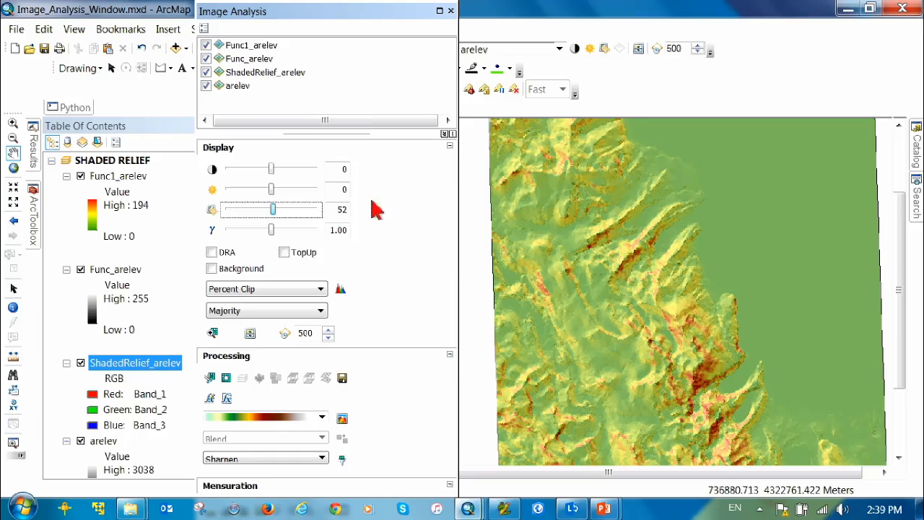
click(450, 12)
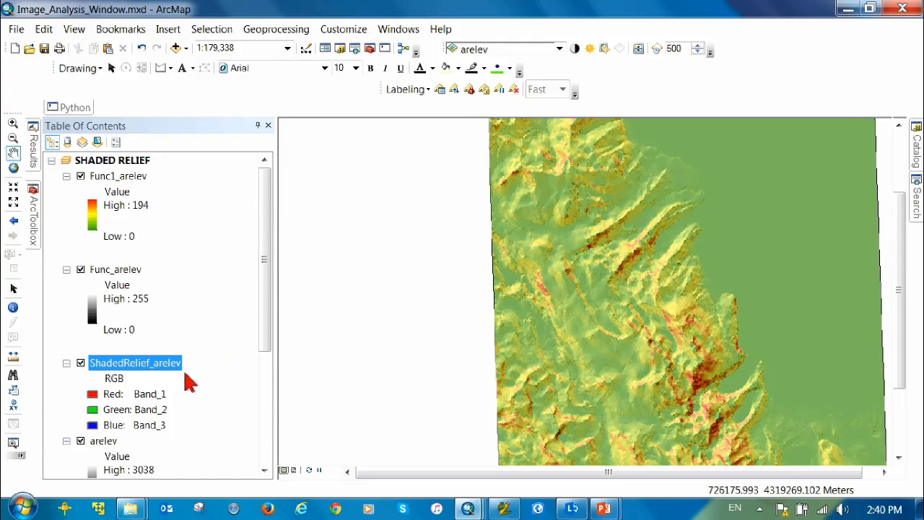
Remove the Func1_arelev slope layer from the SHADED RELIEF data frame.
click(129, 273)
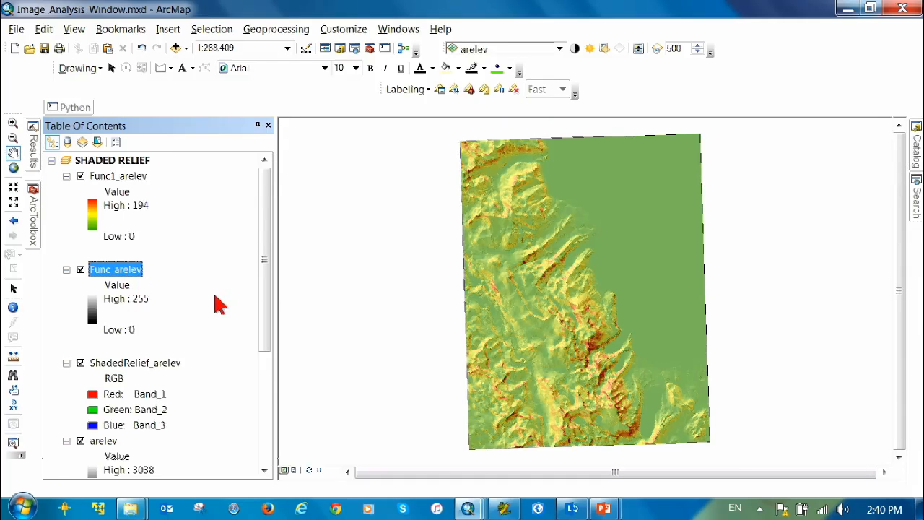
click(174, 366)
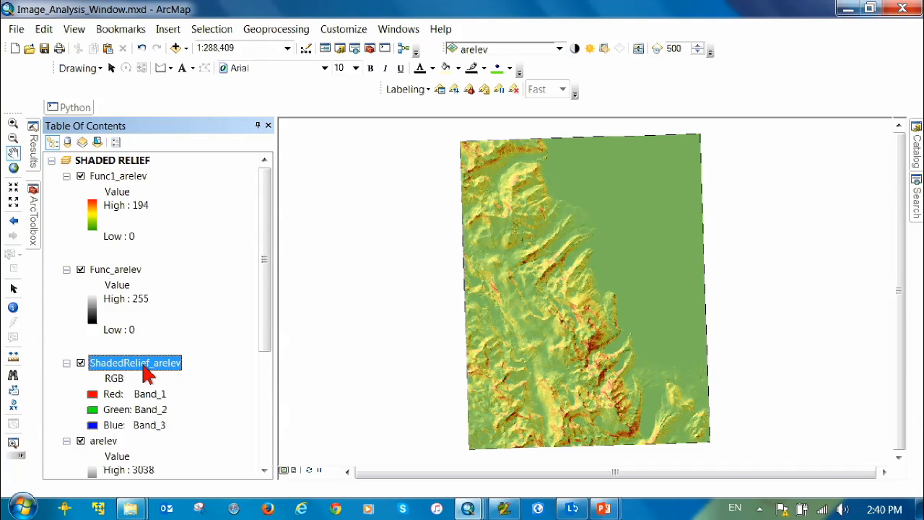
right_click(136, 182)
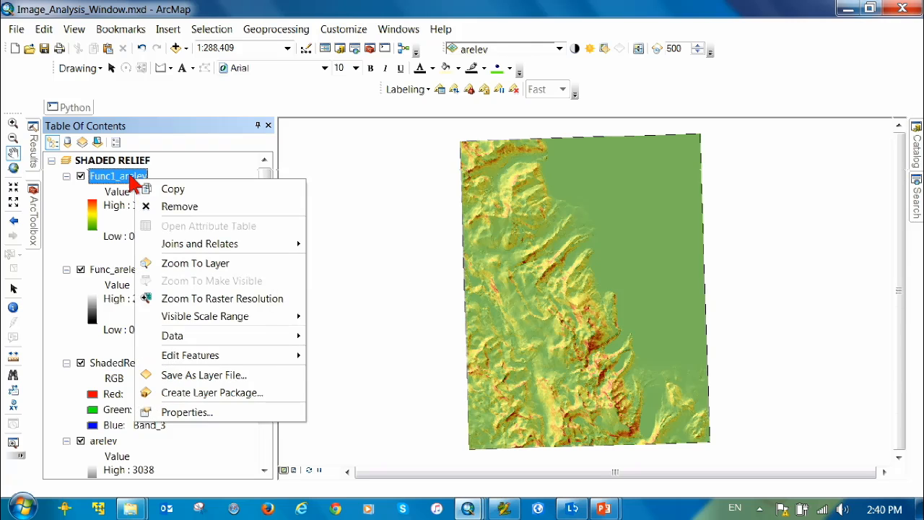
click(192, 209)
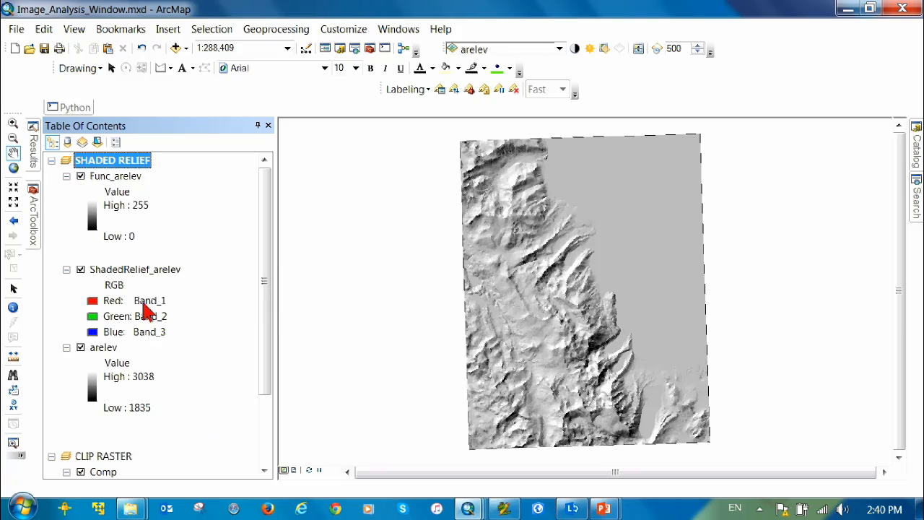
Make CLIP RASTER the active data frame, collapse SHADED RELIEF, and open the Image Analysis window.
click(103, 458)
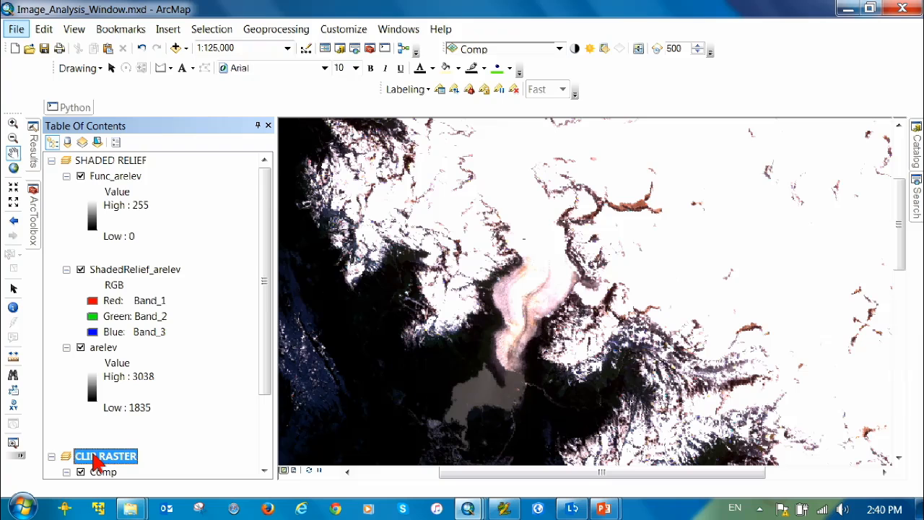
click(51, 161)
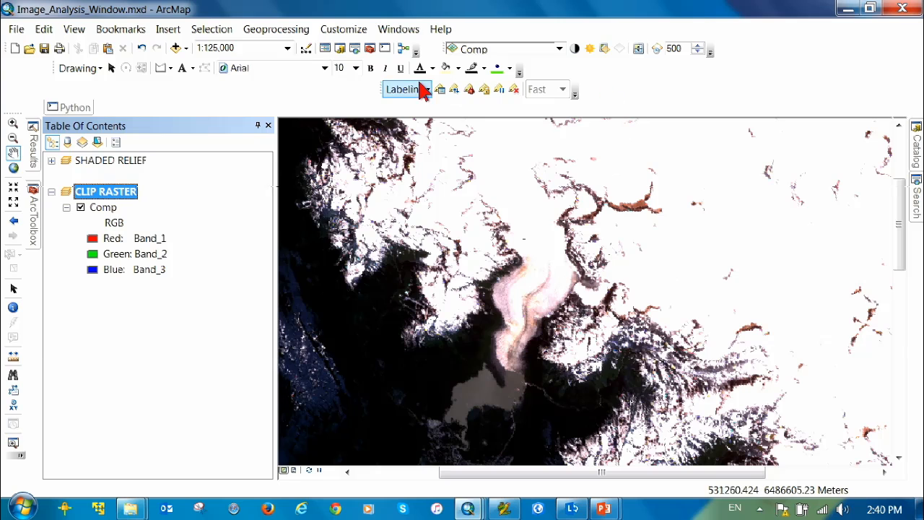
click(401, 32)
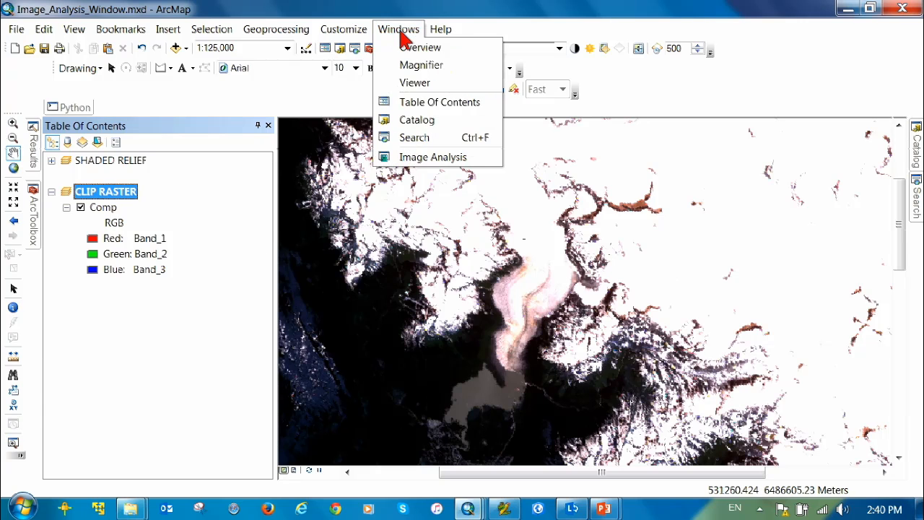
click(432, 157)
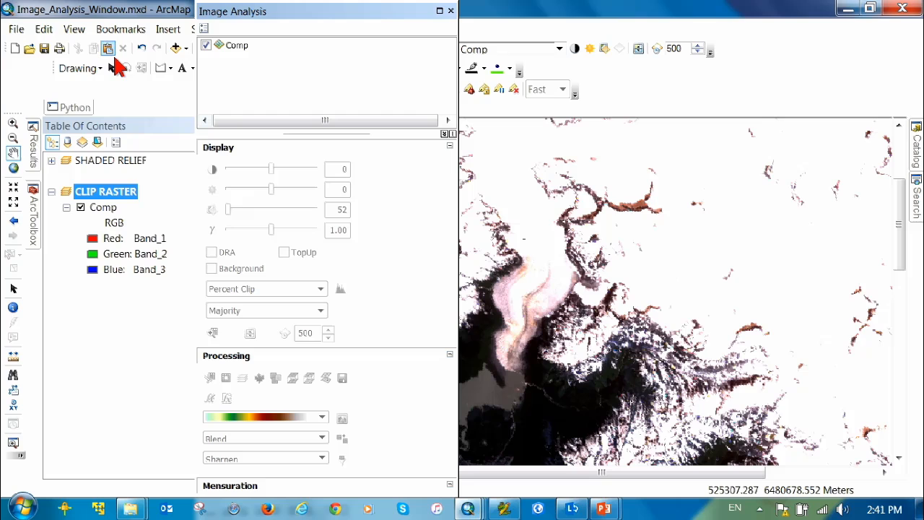
Draw a closed polygon graphic around the glacier and the upper part of the lake below it on the Comp raster.
click(161, 72)
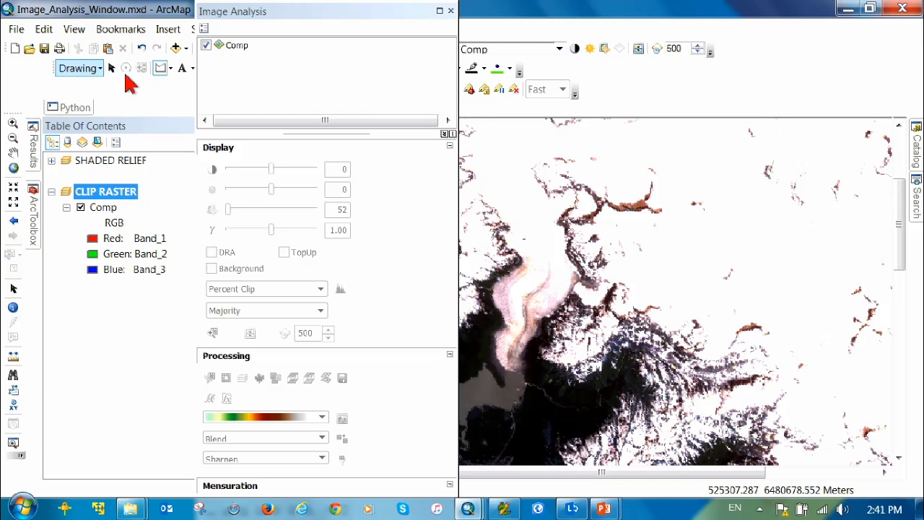
click(495, 237)
click(590, 237)
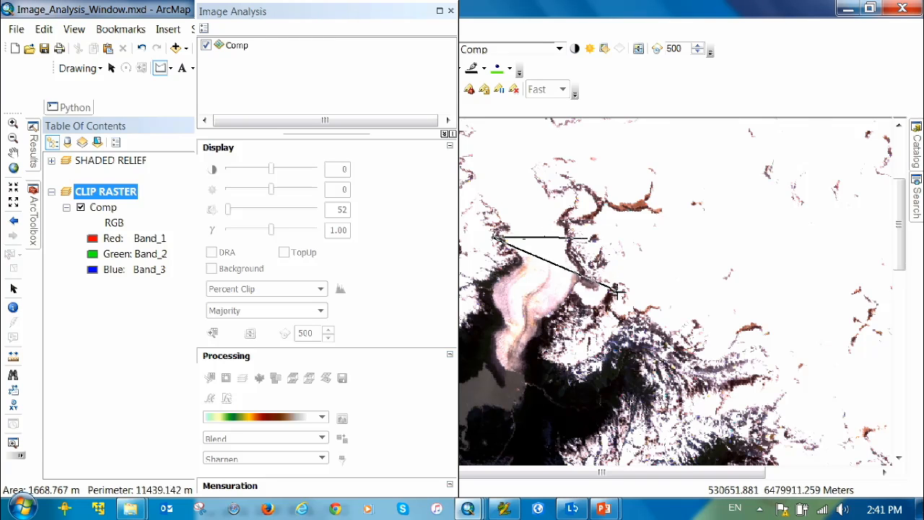
click(614, 289)
click(598, 328)
click(568, 353)
click(547, 361)
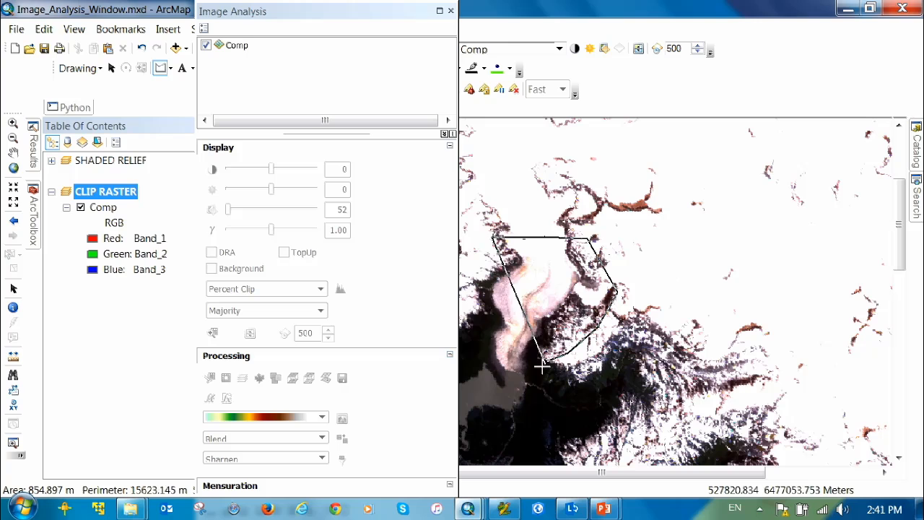
click(533, 380)
click(491, 392)
click(469, 327)
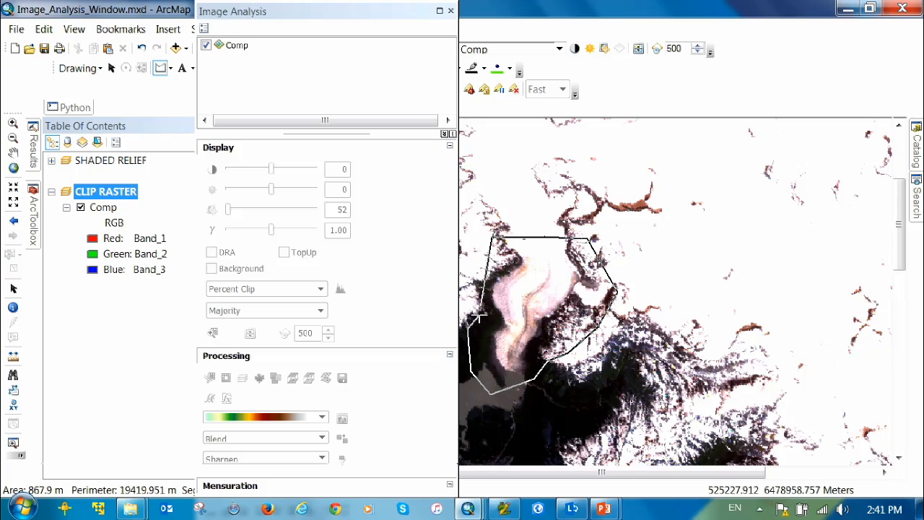
click(483, 302)
click(475, 283)
click(490, 274)
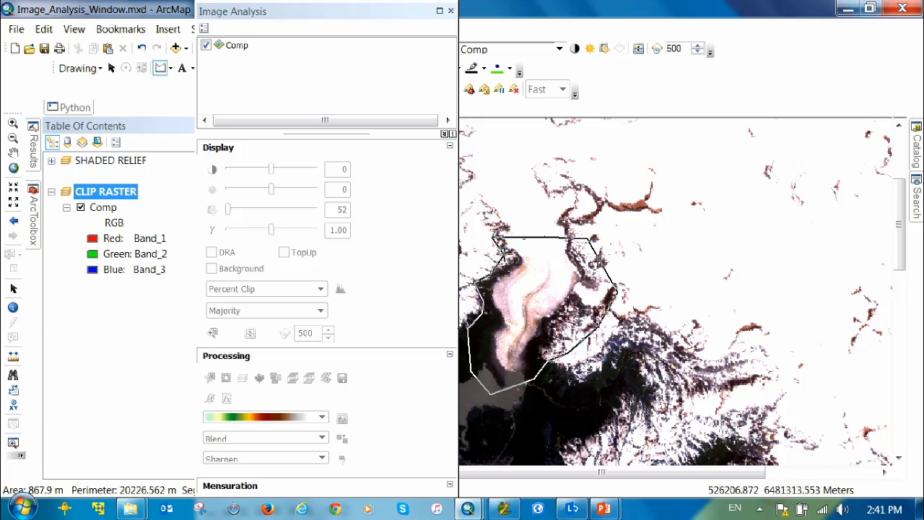
double_click(503, 249)
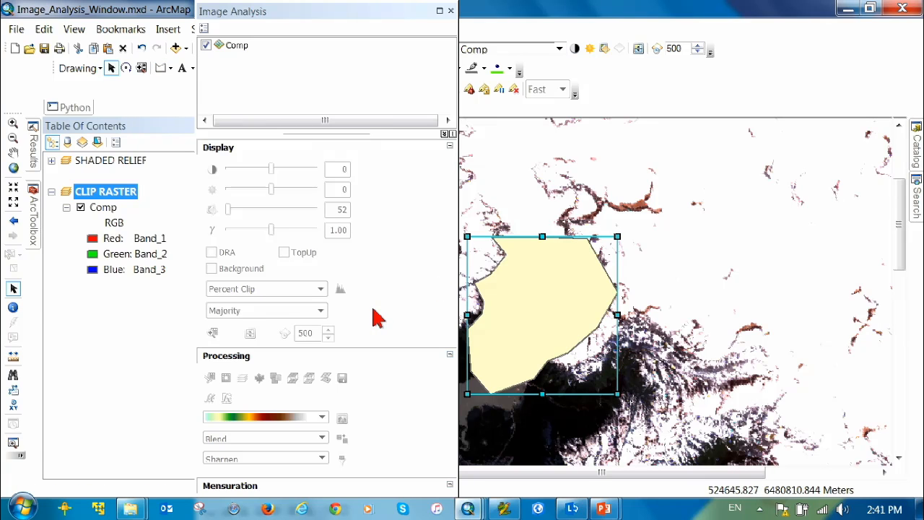
Clip the Comp raster to the selected polygon graphic and close the Image Analysis window.
click(244, 46)
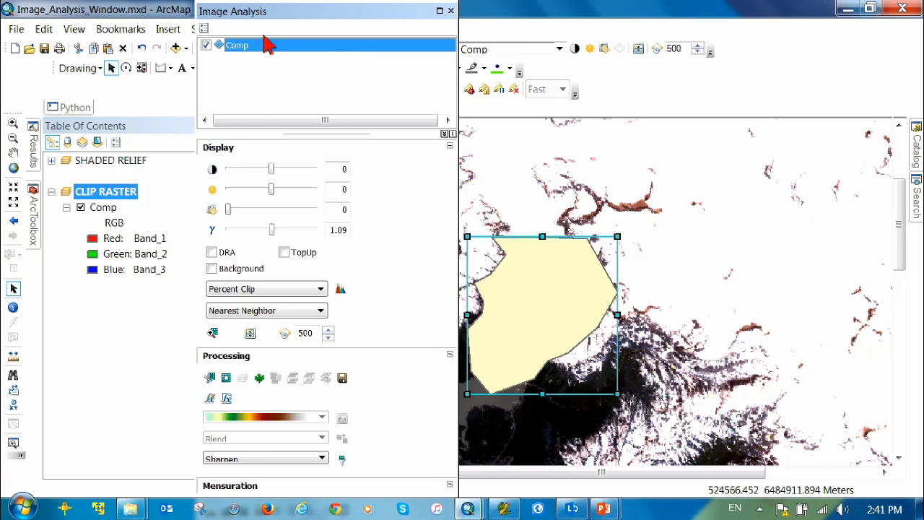
click(211, 381)
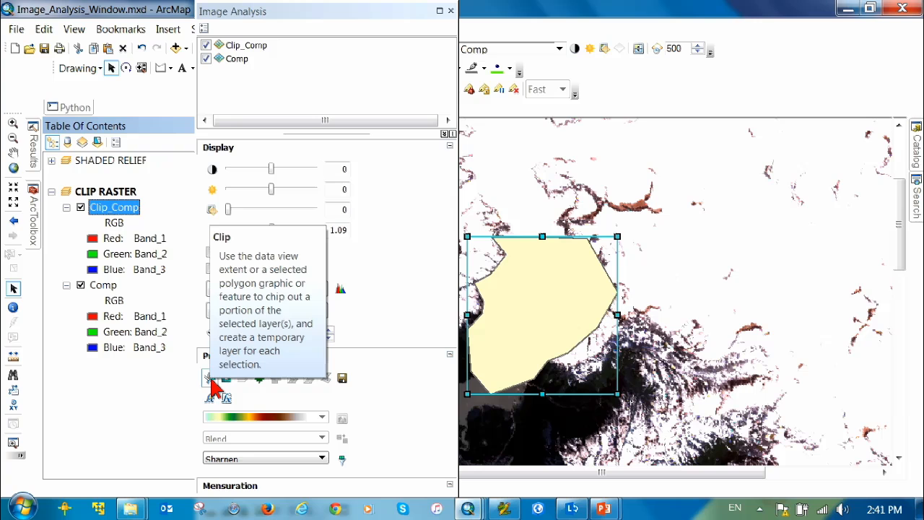
click(450, 11)
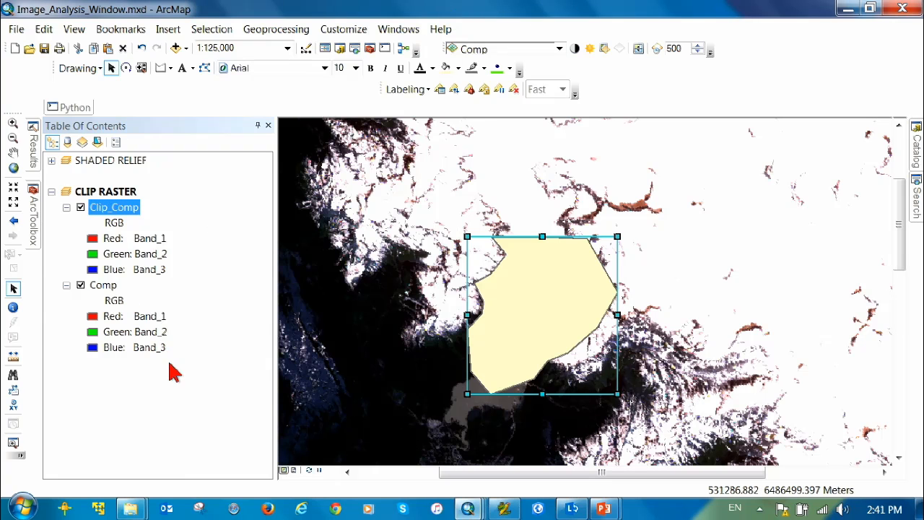
Hide the Comp layer and move the polygon graphic east, off the clipped raster.
click(81, 286)
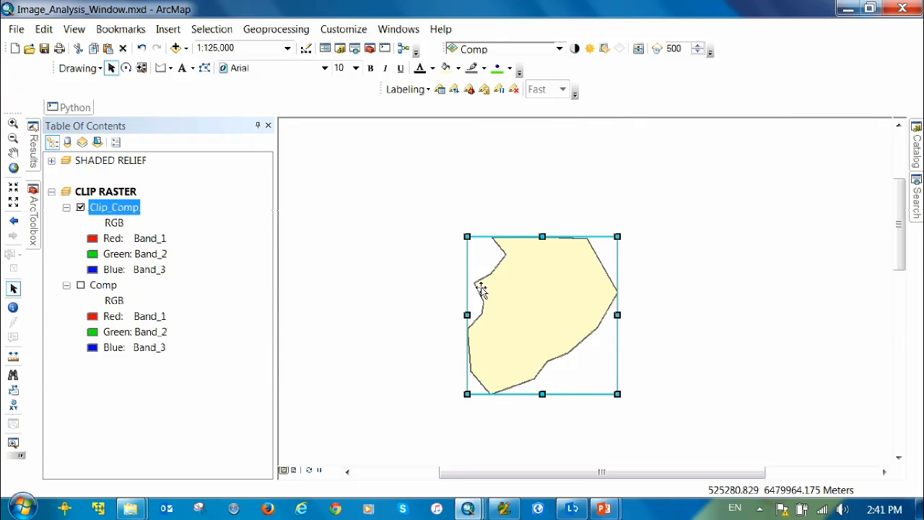
drag(544, 309, 731, 314)
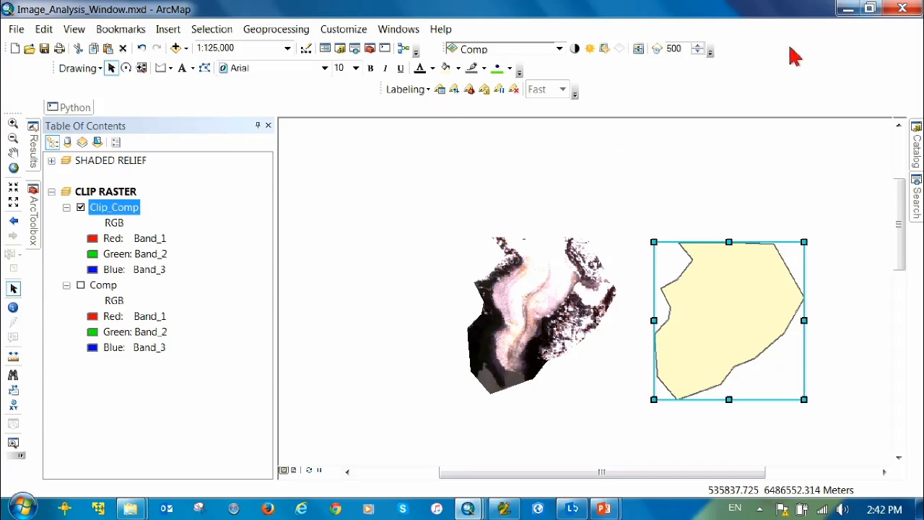
Switch to the NDVI.mxd ArcMap document and examine the workflow of the NDVI model in RasterAnalysis.tbx, closing the model editor when done.
key(alt+Tab)
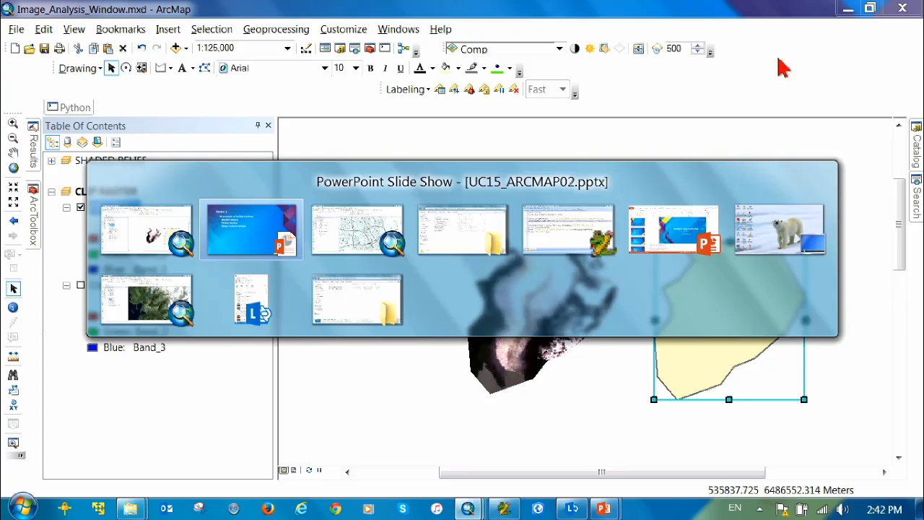
click(128, 321)
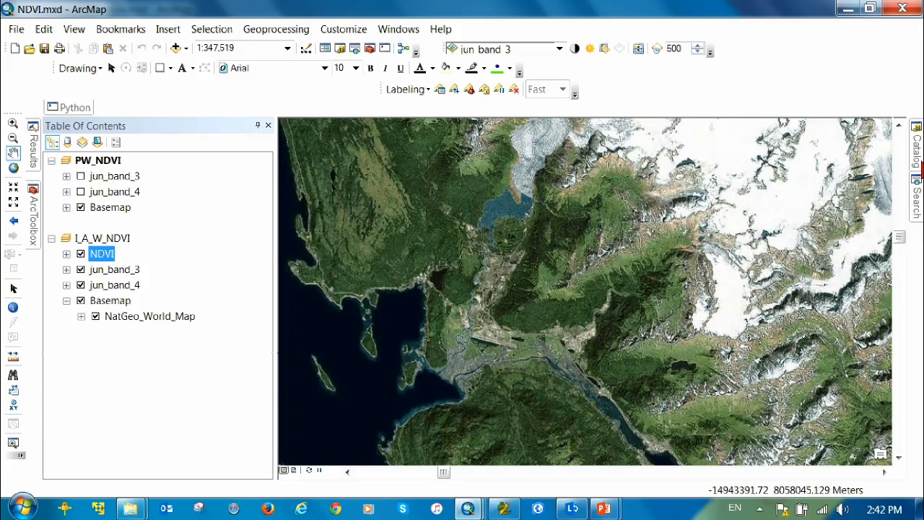
click(916, 151)
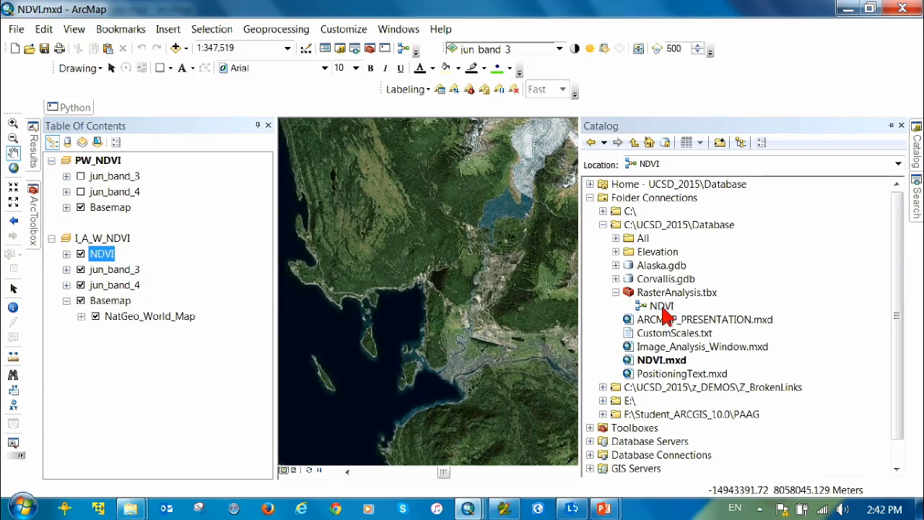
right_click(662, 306)
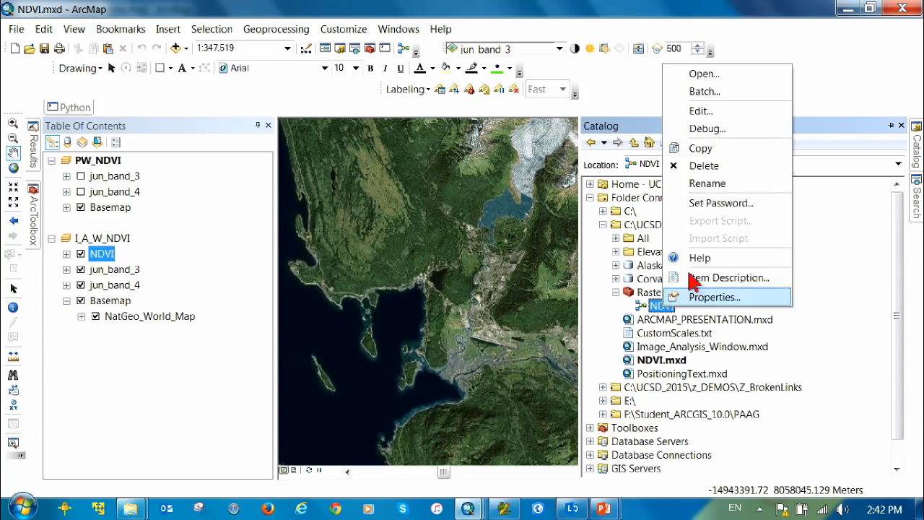
click(700, 109)
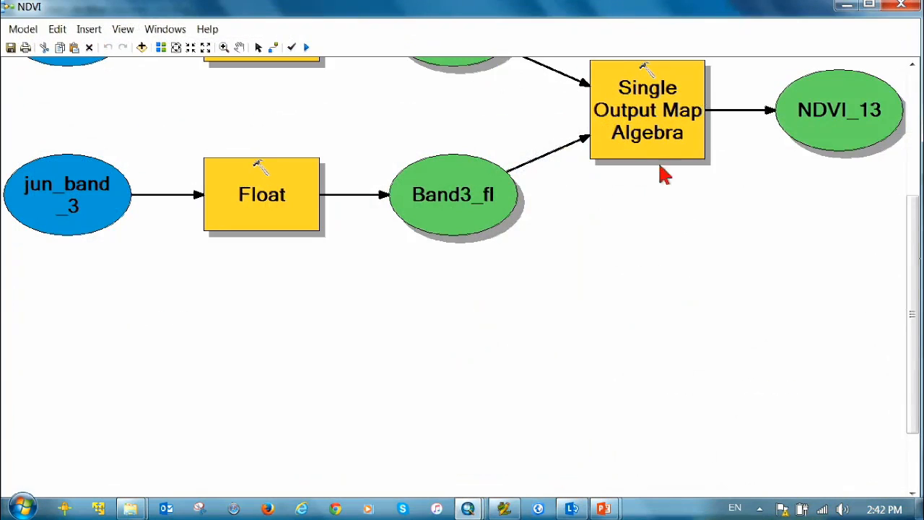
drag(917, 338, 916, 253)
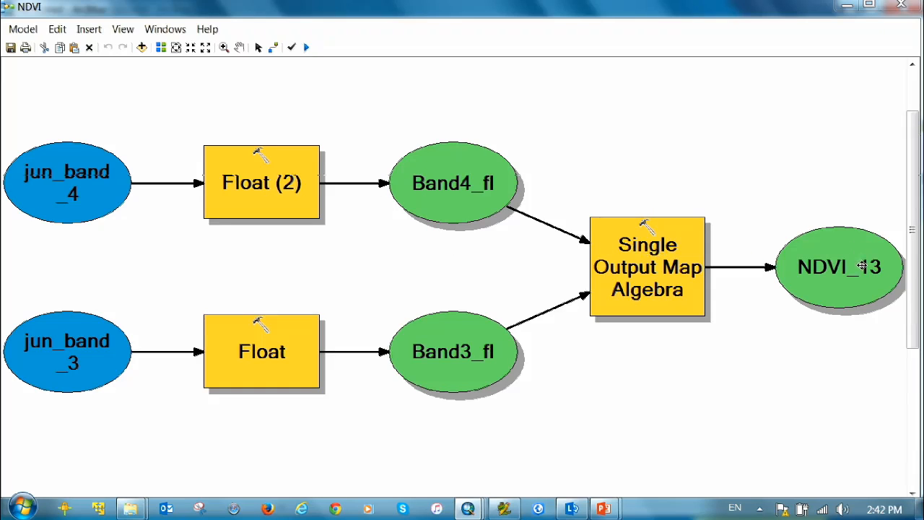
mouse_move(914, 246)
mouse_down()
mouse_move(914, 296)
mouse_move(913, 234)
mouse_up()
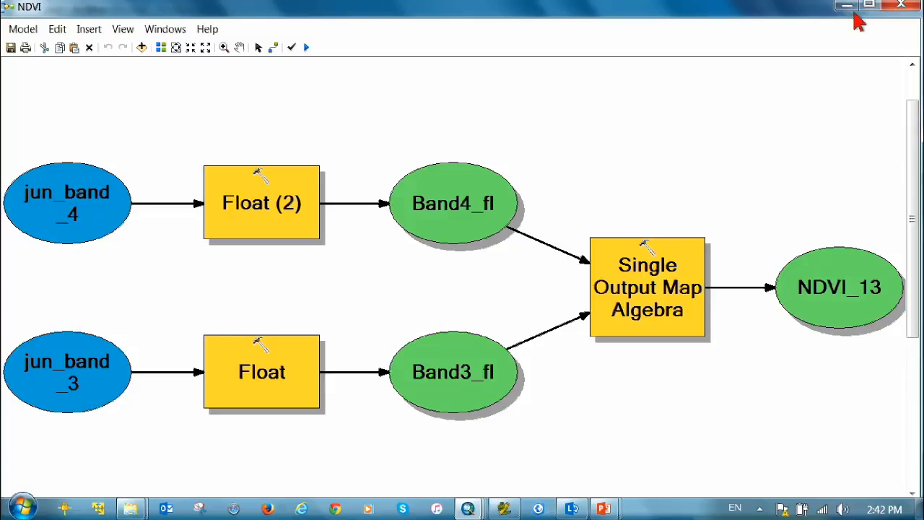
click(901, 6)
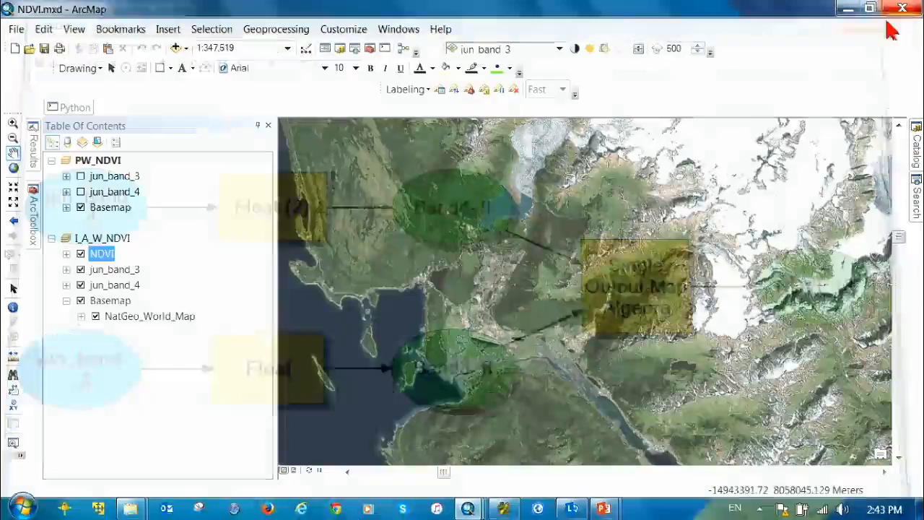
Run the NDVI model from RasterAnalysis.tbx and close its completed progress dialog.
click(915, 148)
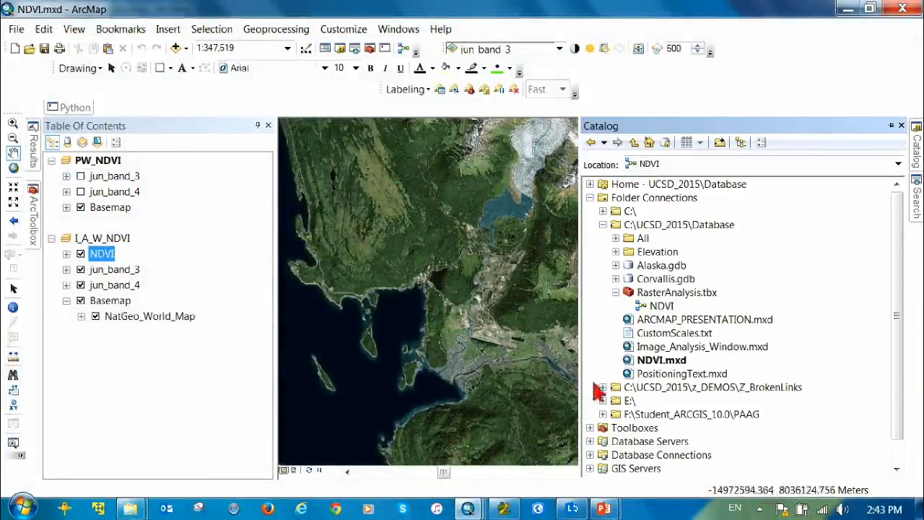
double_click(660, 307)
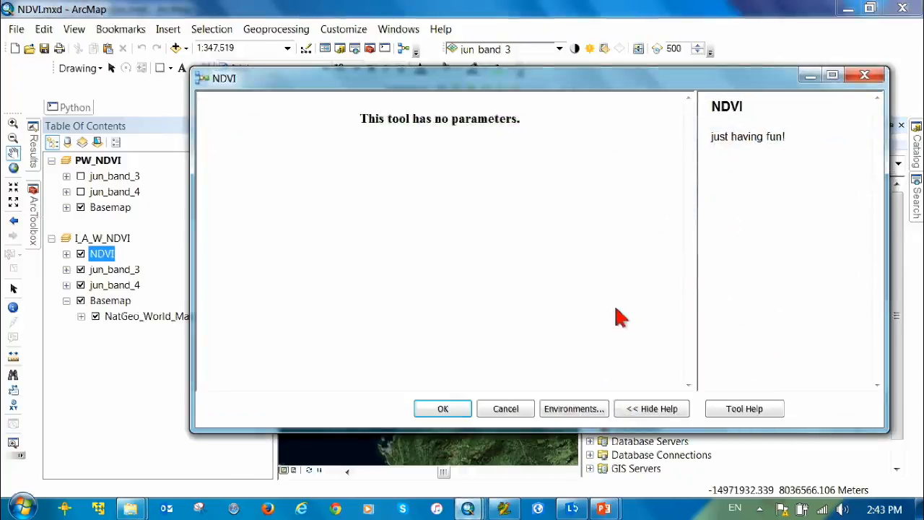
click(453, 408)
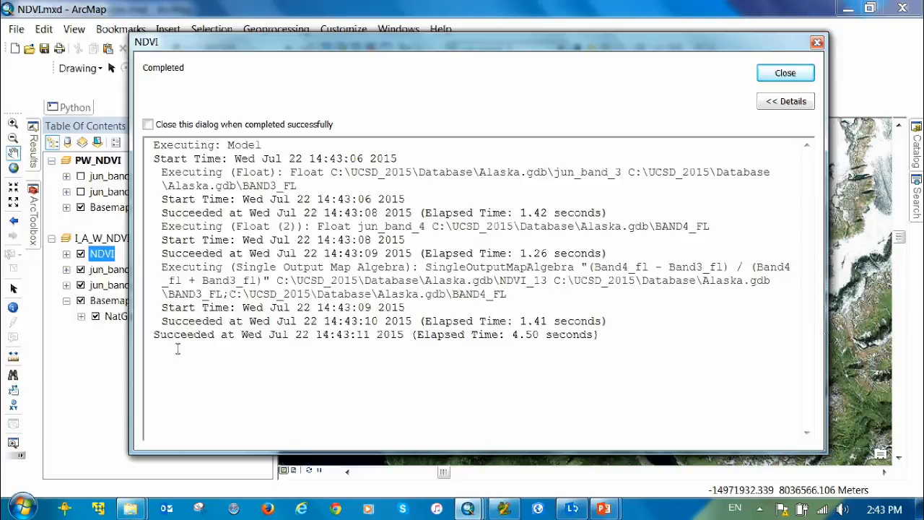
click(800, 75)
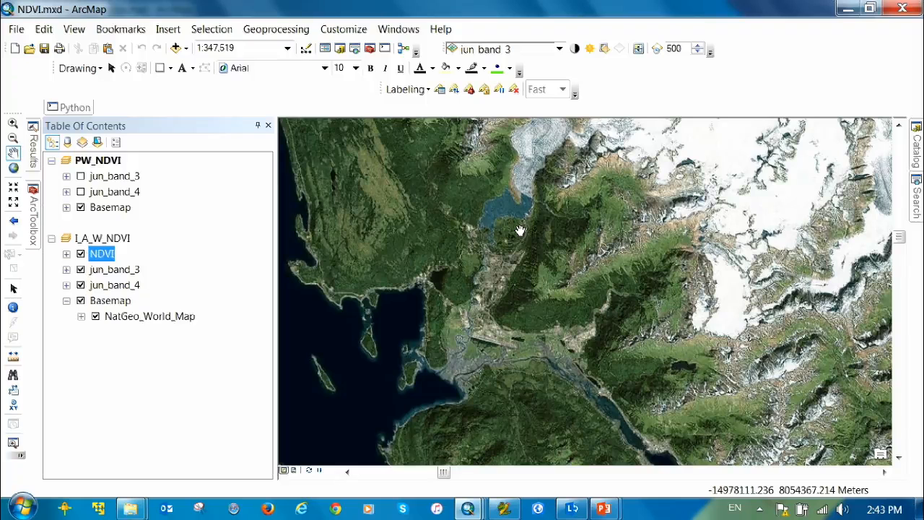
Add the NDVI_13 raster from Alaska.gdb to the PW_NDVI data frame, building pyramids with Nearest Neighbor resampling and Default compression.
click(916, 144)
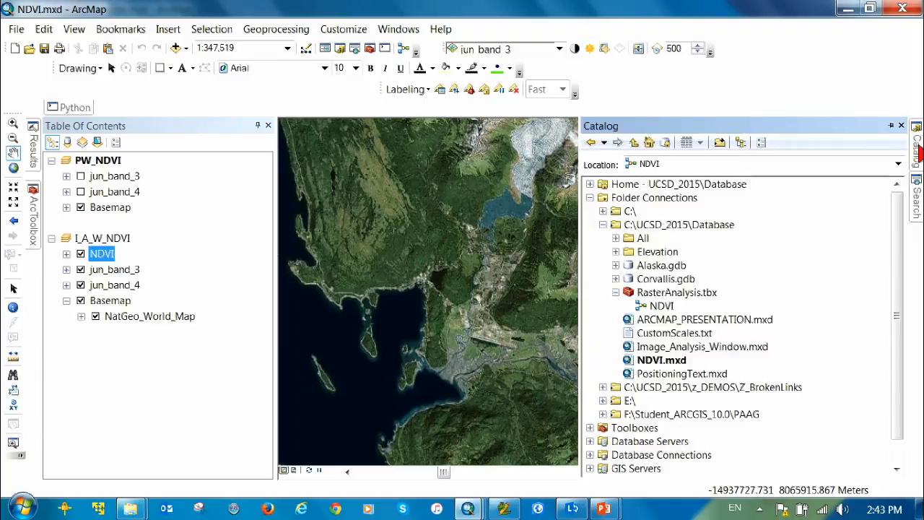
click(616, 266)
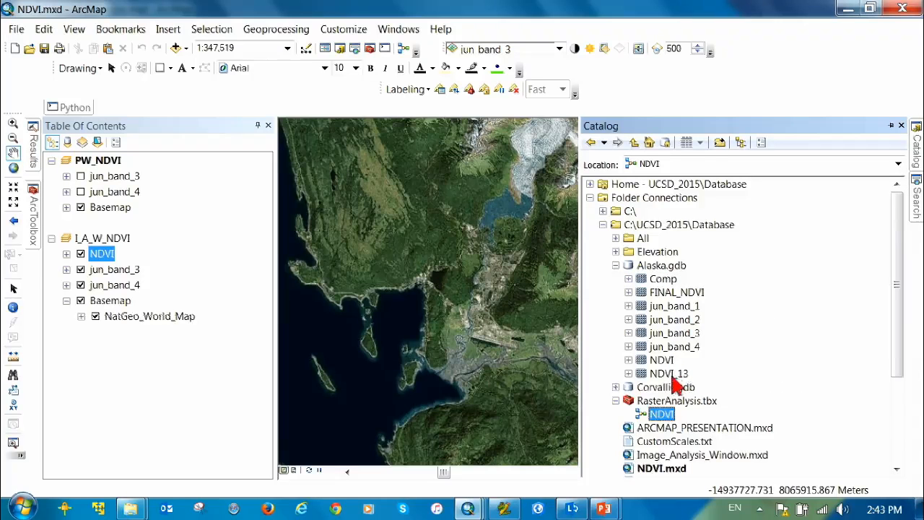
drag(669, 374, 358, 375)
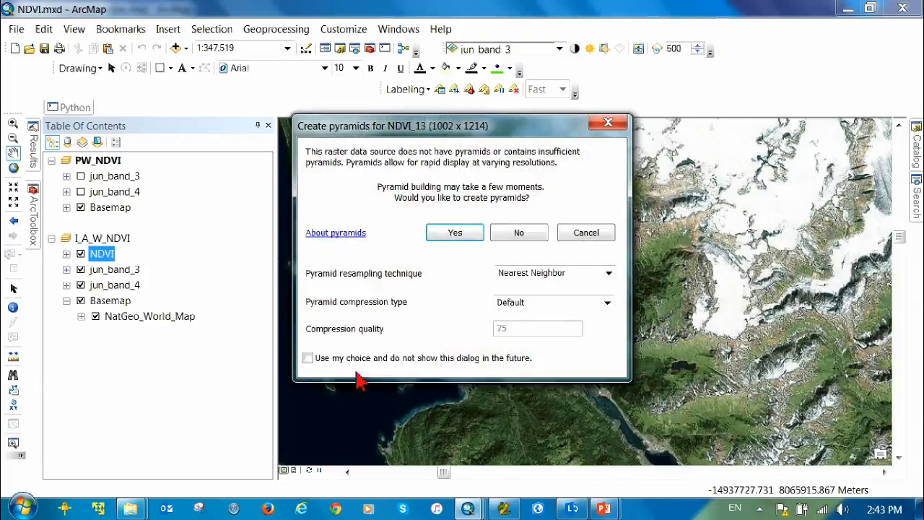
click(454, 233)
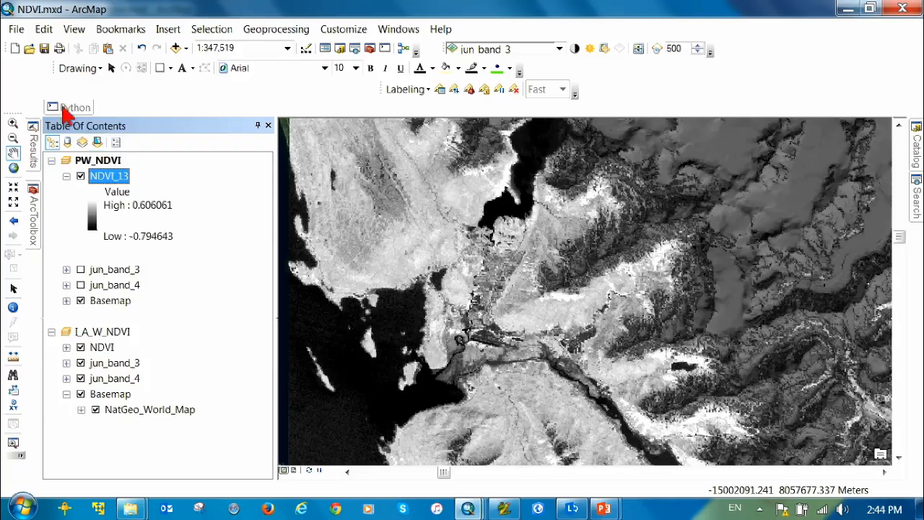
Start sharing the current session's NDVI result from the Results window as a geoprocessing package.
mouse_move(40, 167)
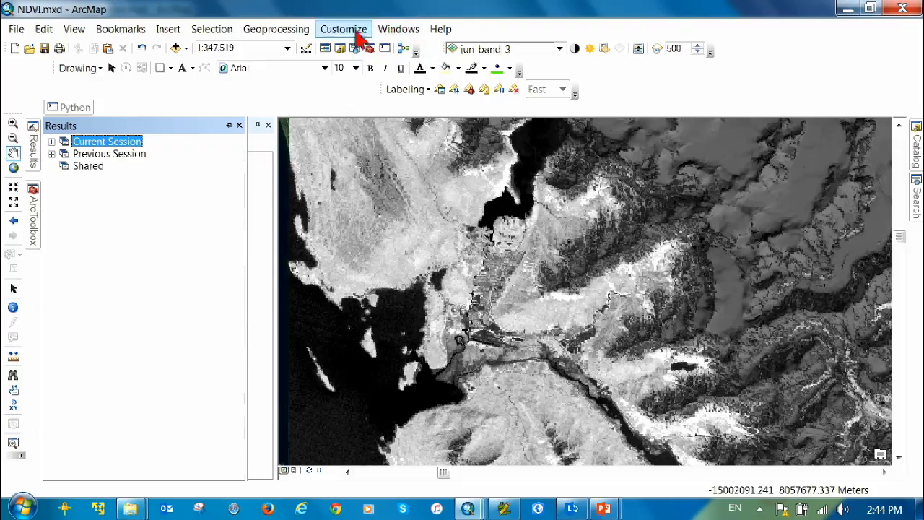
click(404, 33)
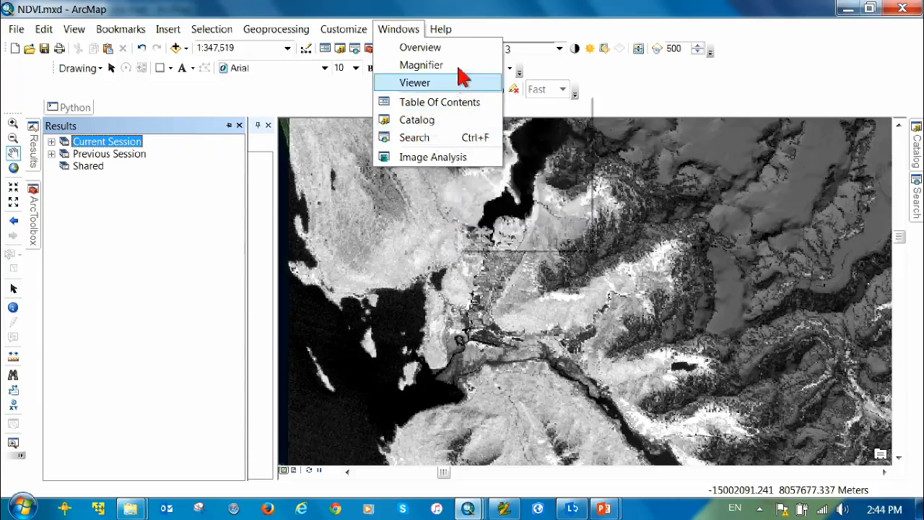
click(390, 33)
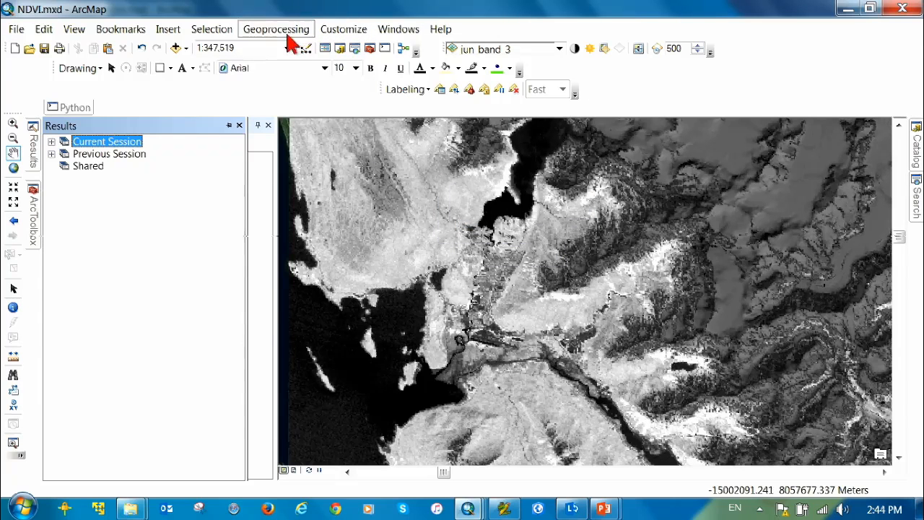
click(291, 35)
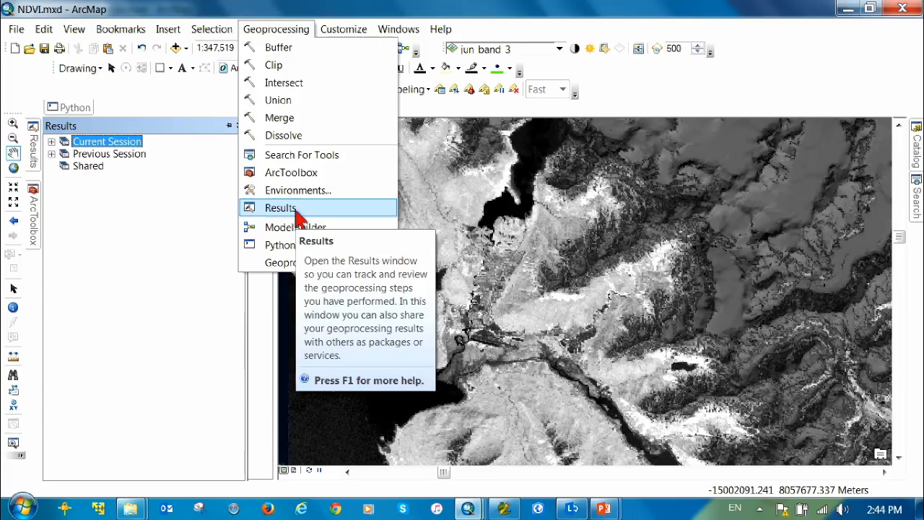
click(295, 210)
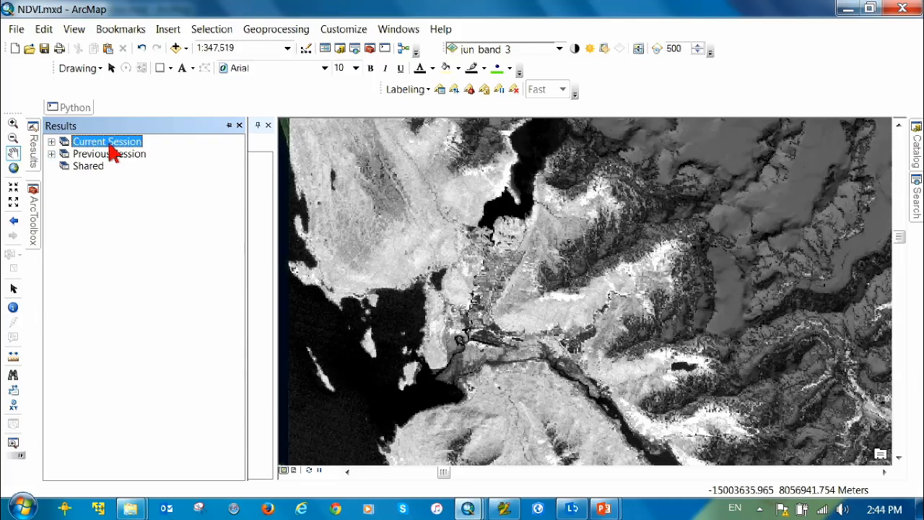
click(51, 141)
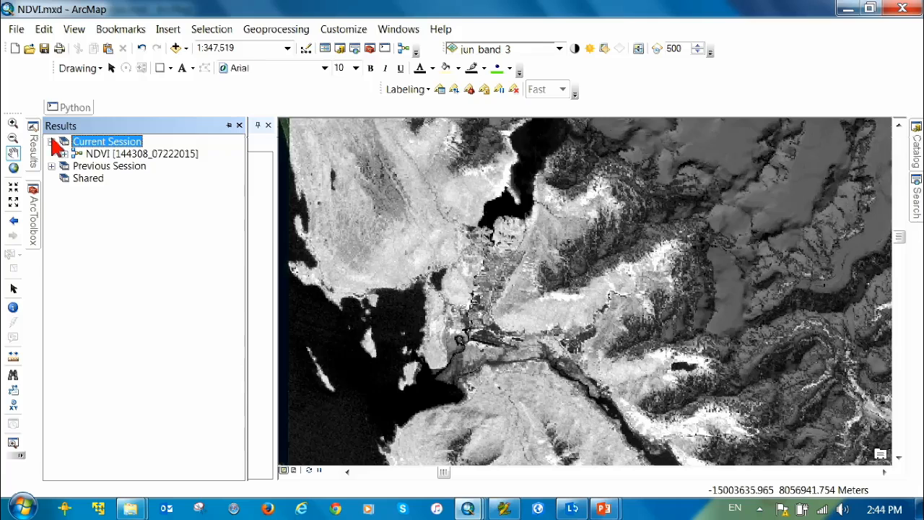
right_click(123, 154)
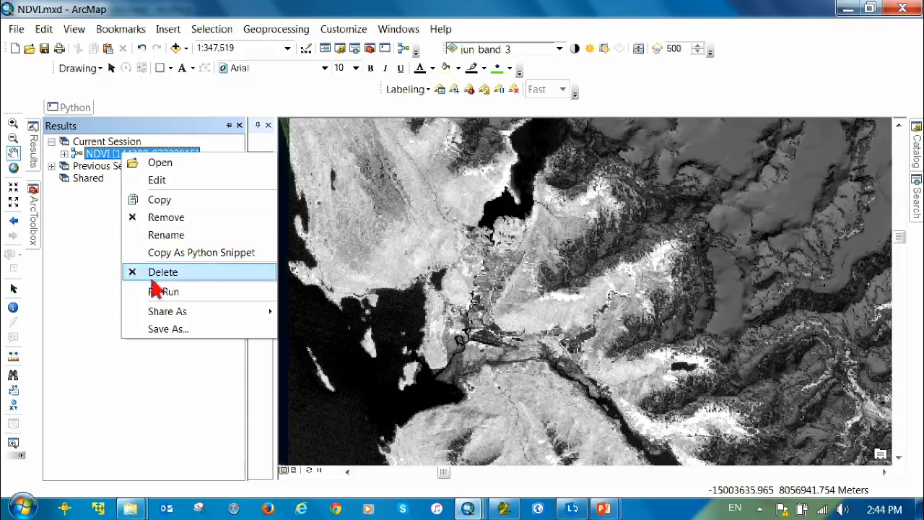
mouse_move(173, 314)
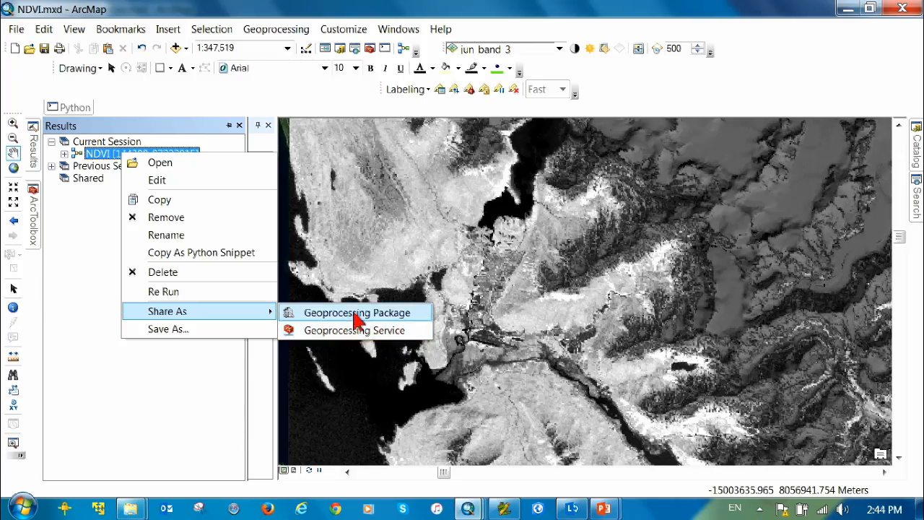
click(354, 313)
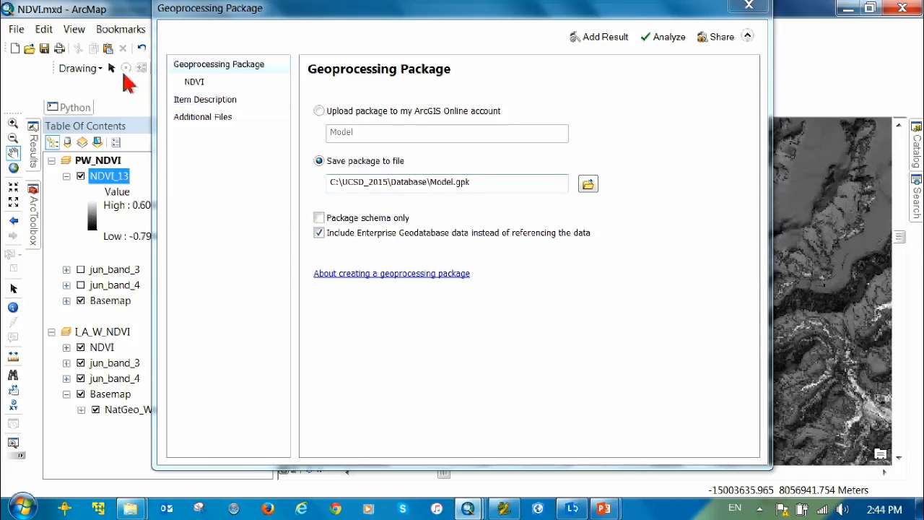
Fill in the package's item description with summary "hello", tag "hi", description "this is fun" and credits "thank you".
click(207, 106)
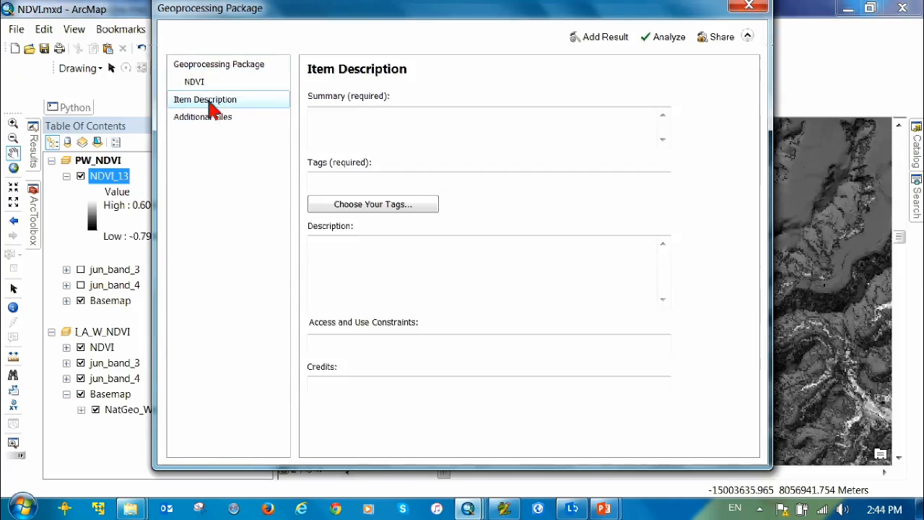
click(310, 126)
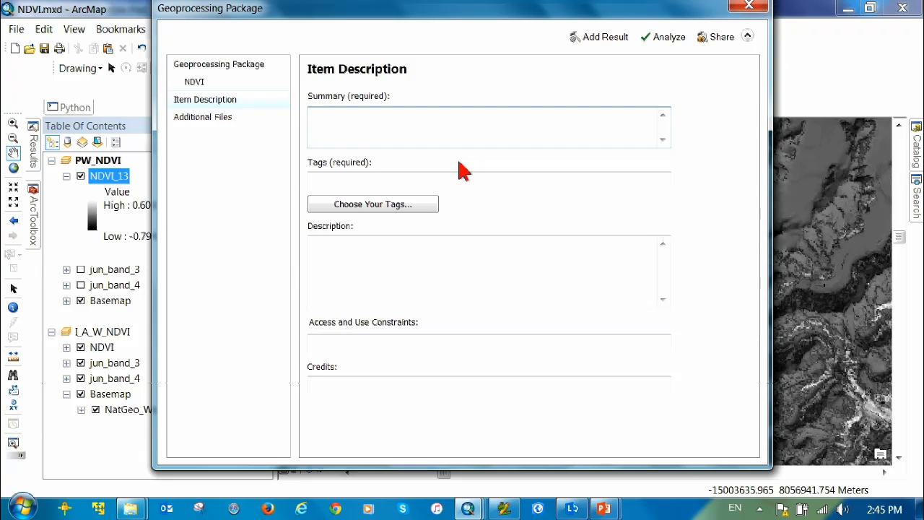
text(he)
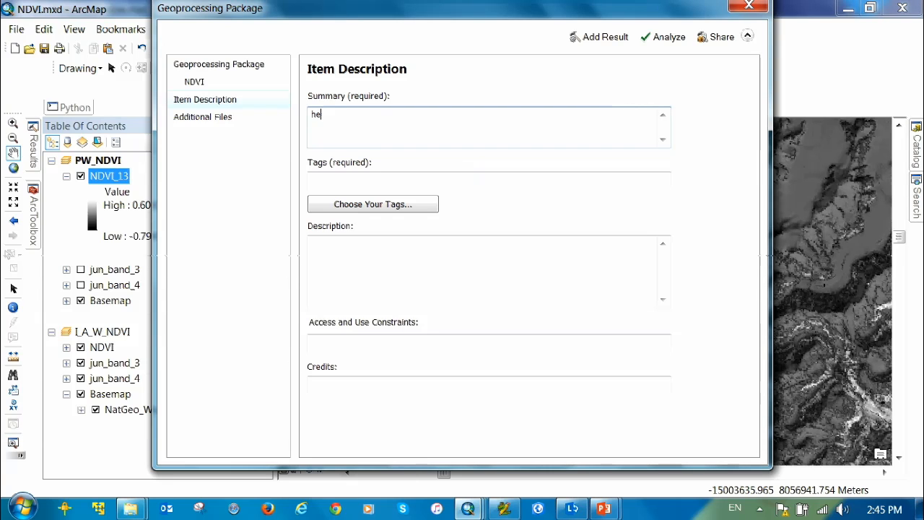
text(llo)
click(329, 179)
text(hi)
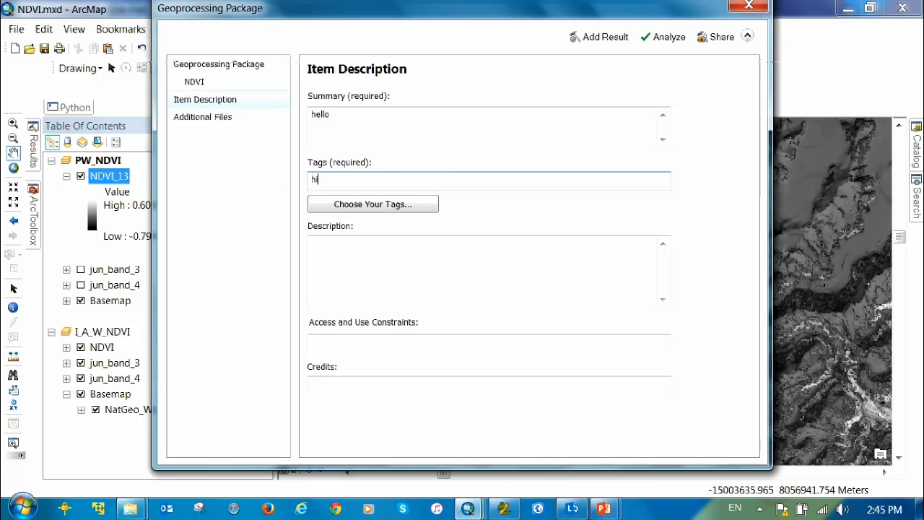
click(336, 256)
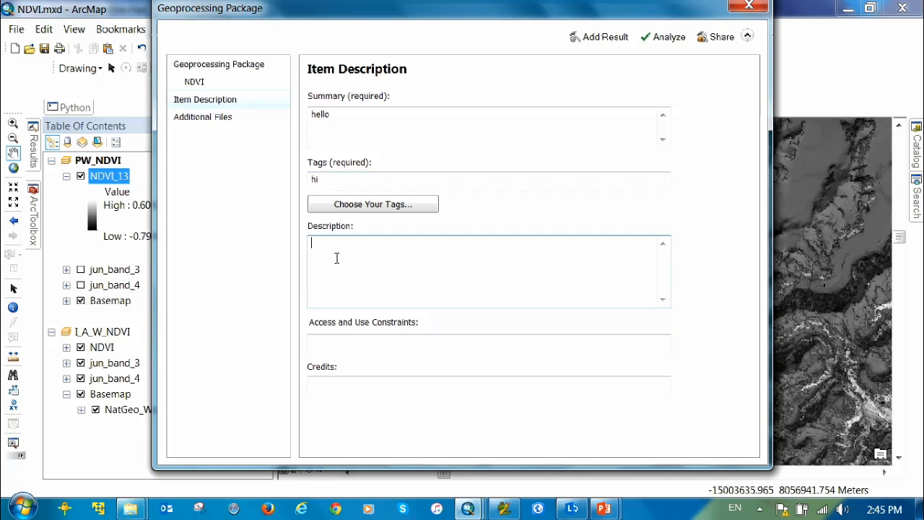
text(this is fun)
click(333, 343)
click(342, 384)
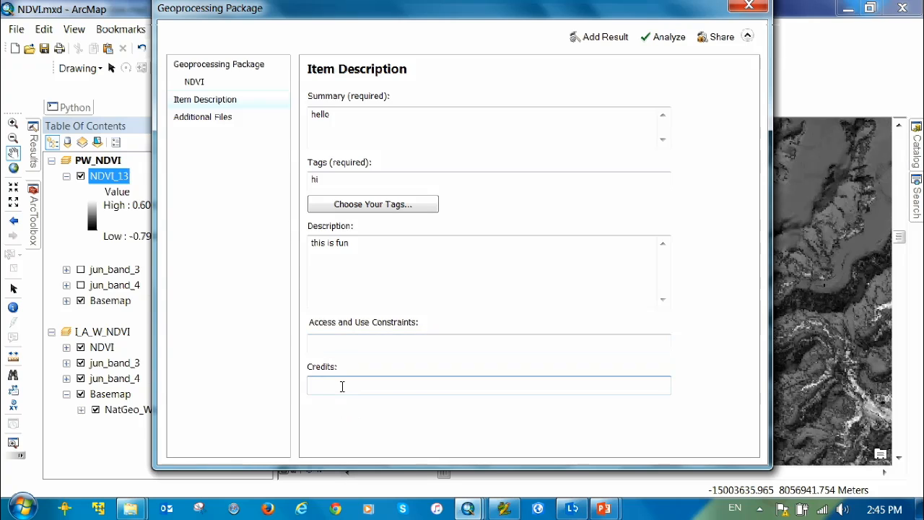
text(thank hyouy)
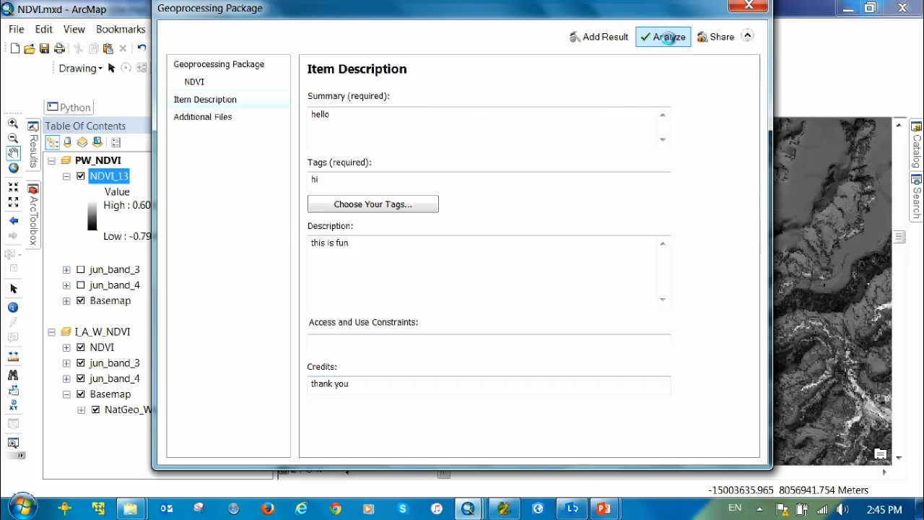
Analyze the geoprocessing package for problems and share it to the file C:\UCSD_2015\Database\Model.gpk.
click(669, 40)
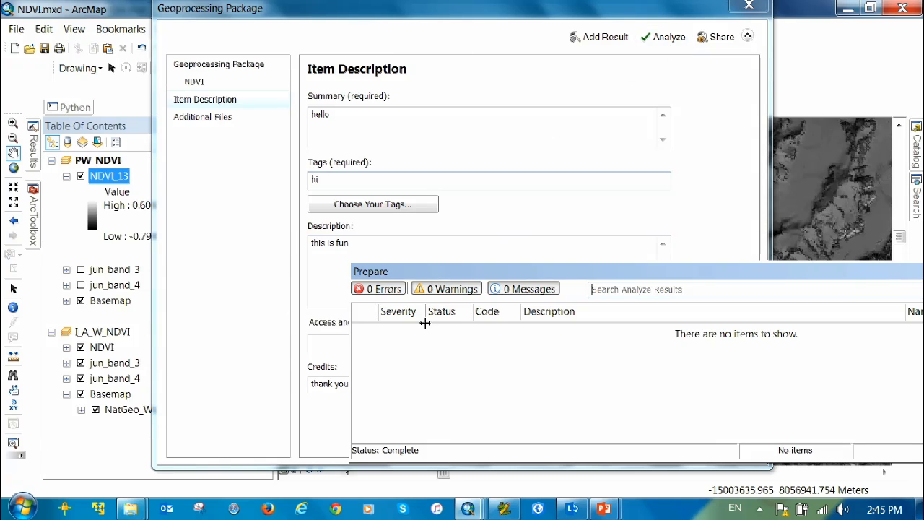
drag(639, 280, 528, 221)
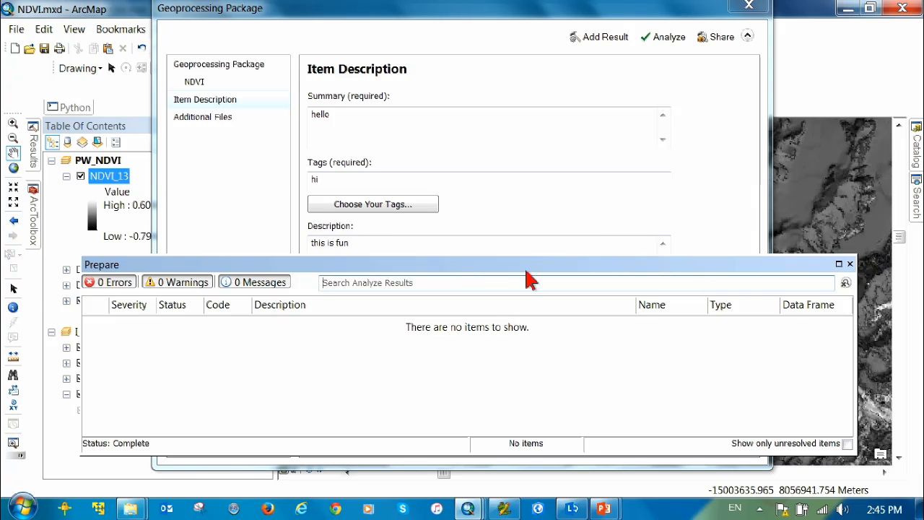
click(842, 264)
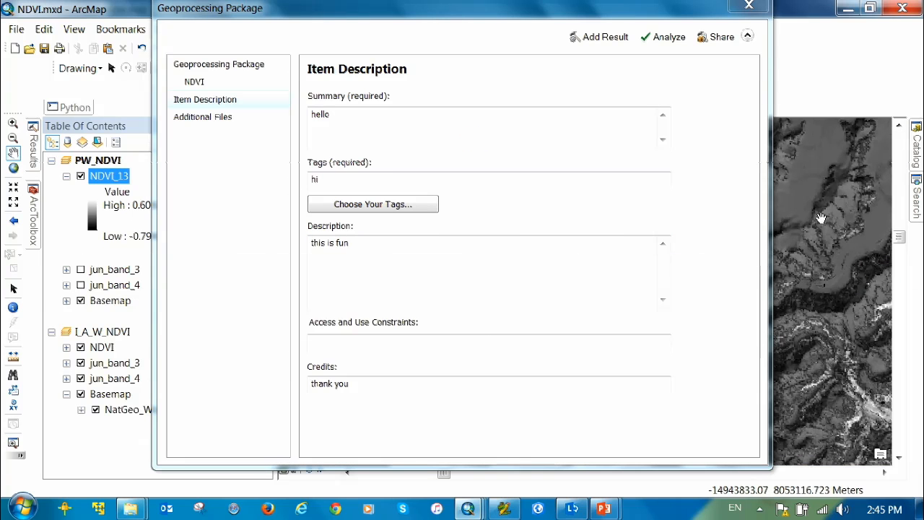
click(719, 37)
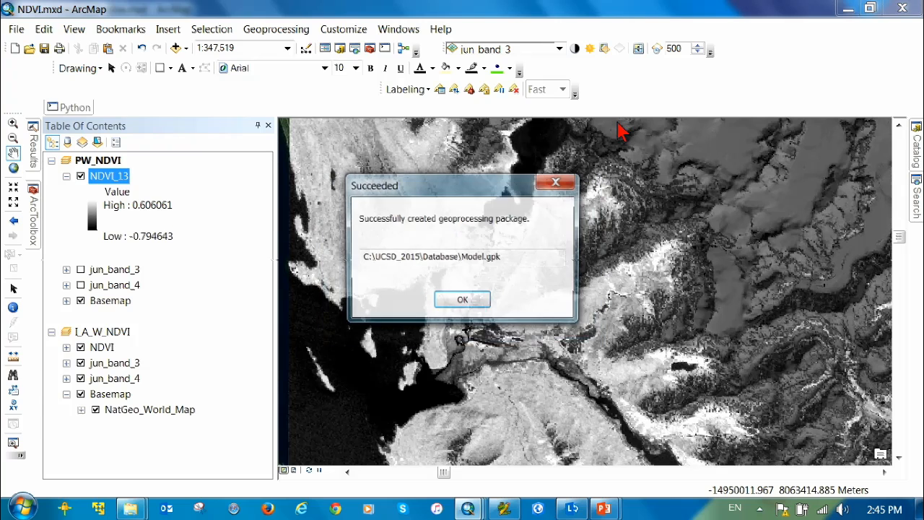
click(473, 303)
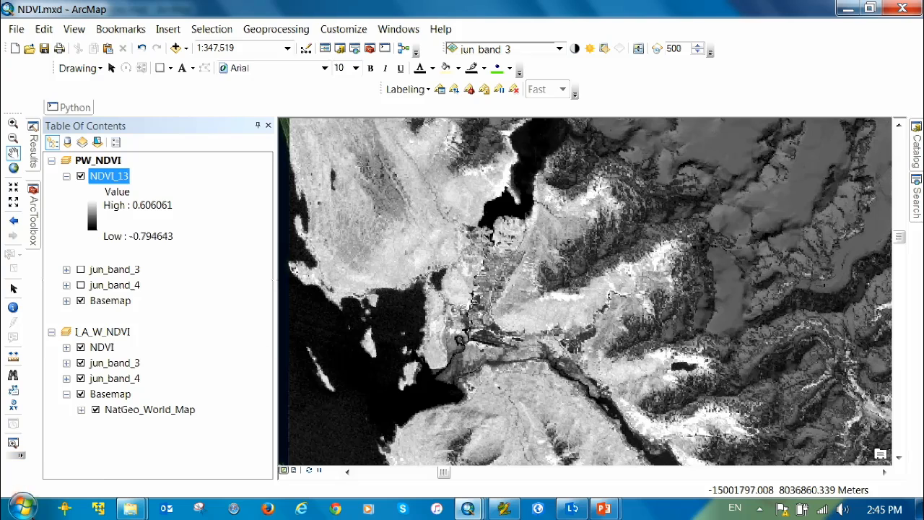
Insert a new data frame and collapse the PW_NDVI and I_A_W_NDVI data frames in the table of contents.
click(171, 29)
click(204, 48)
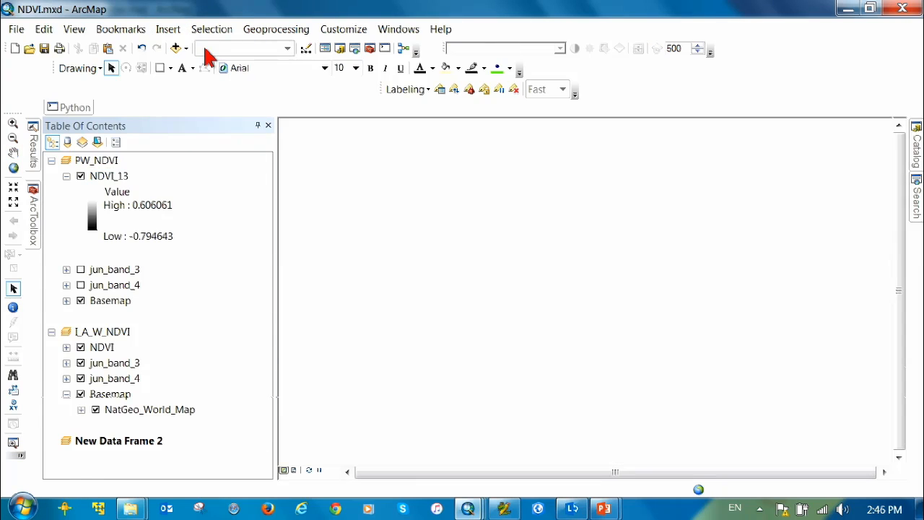
click(49, 164)
click(52, 160)
click(51, 191)
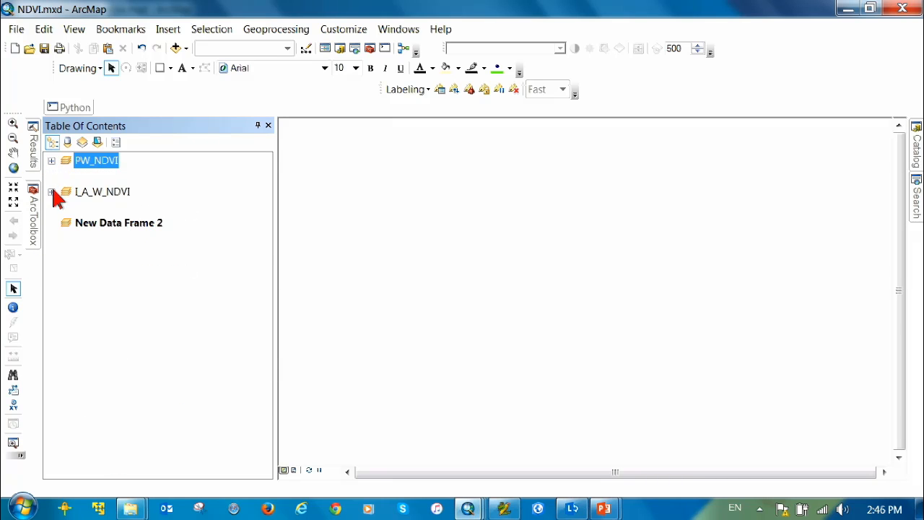
Add the Model.gpk package from C:\UCSD_2015\Database to the new data frame.
click(917, 155)
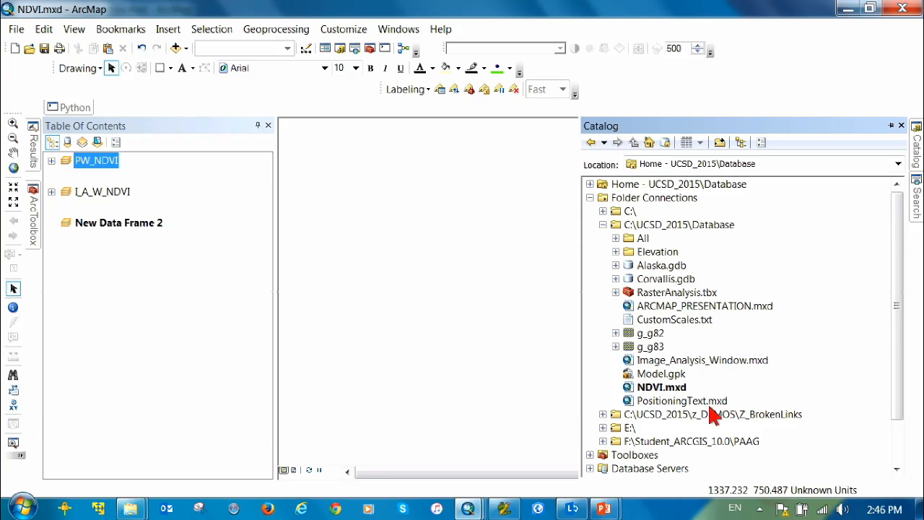
click(661, 373)
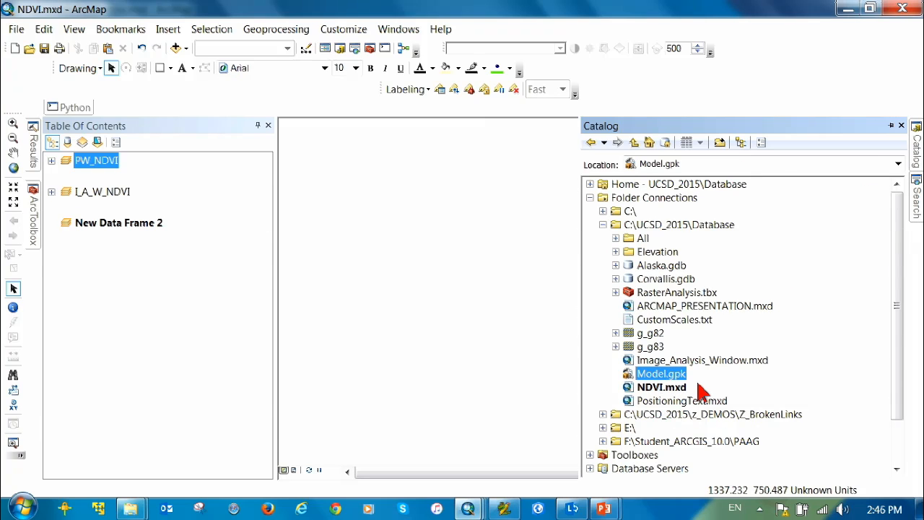
drag(661, 382, 439, 371)
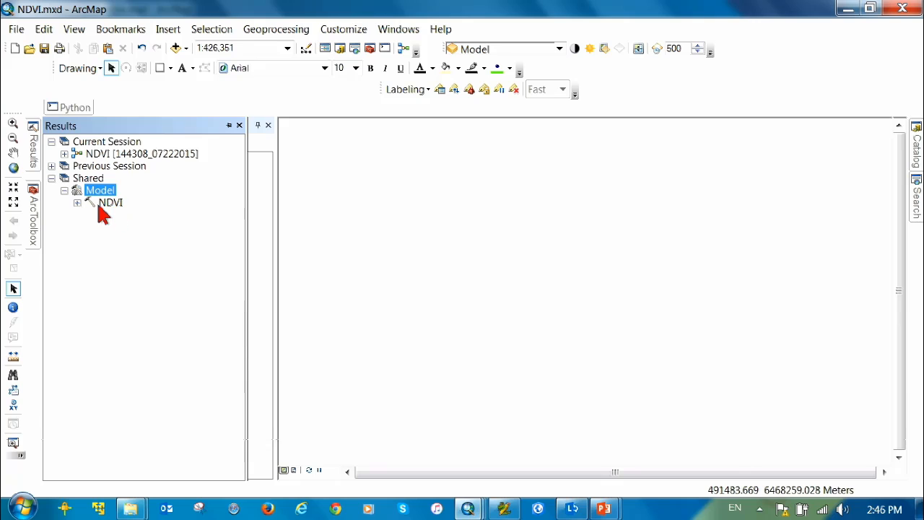
Inspect the shared Model package's contents in the Results window and open its NDVI tool.
click(77, 203)
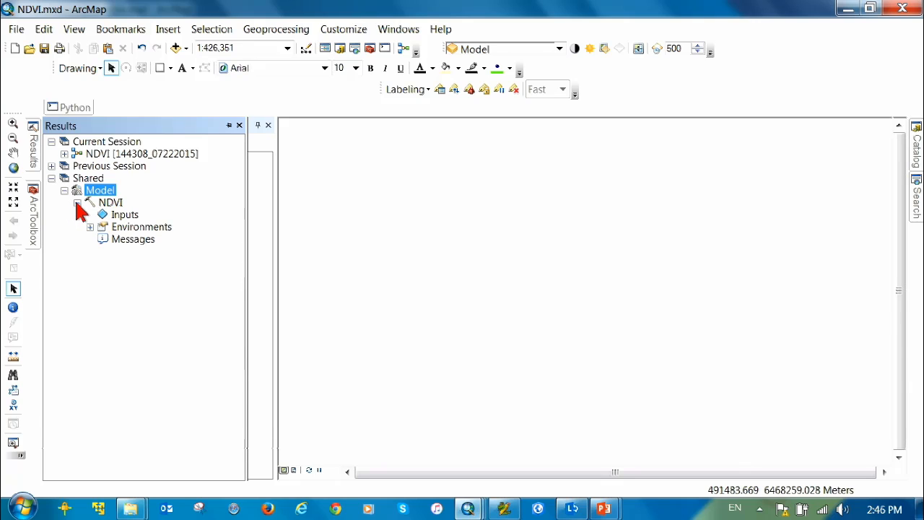
click(78, 202)
double_click(103, 192)
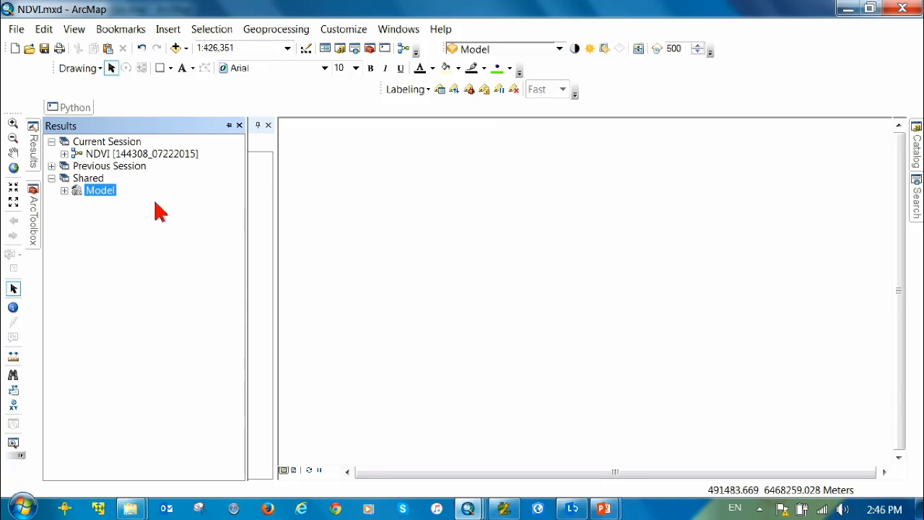
click(64, 191)
double_click(113, 203)
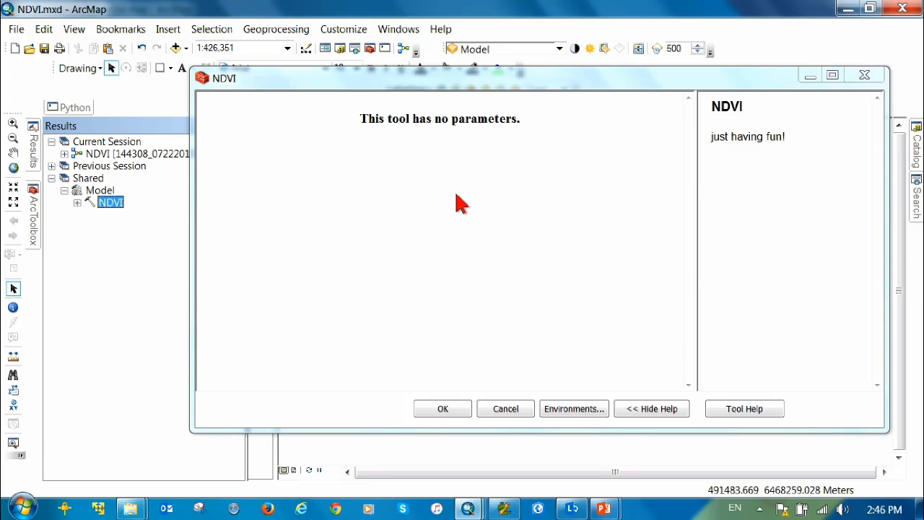
Switch to the UC15_ARCMAP02.pptx slide show in PowerPoint and advance to the "Thank you" slide.
key(alt+Tab)
key(alt+Tab)
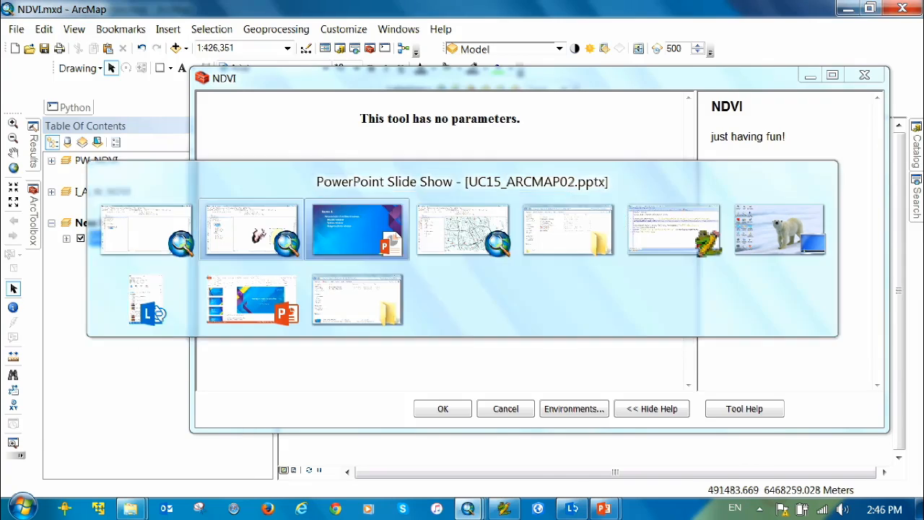
key(Right)
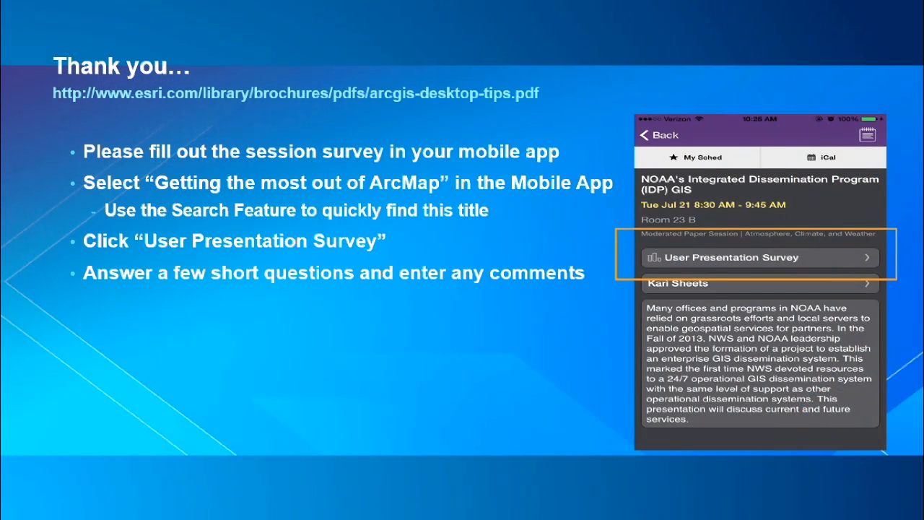